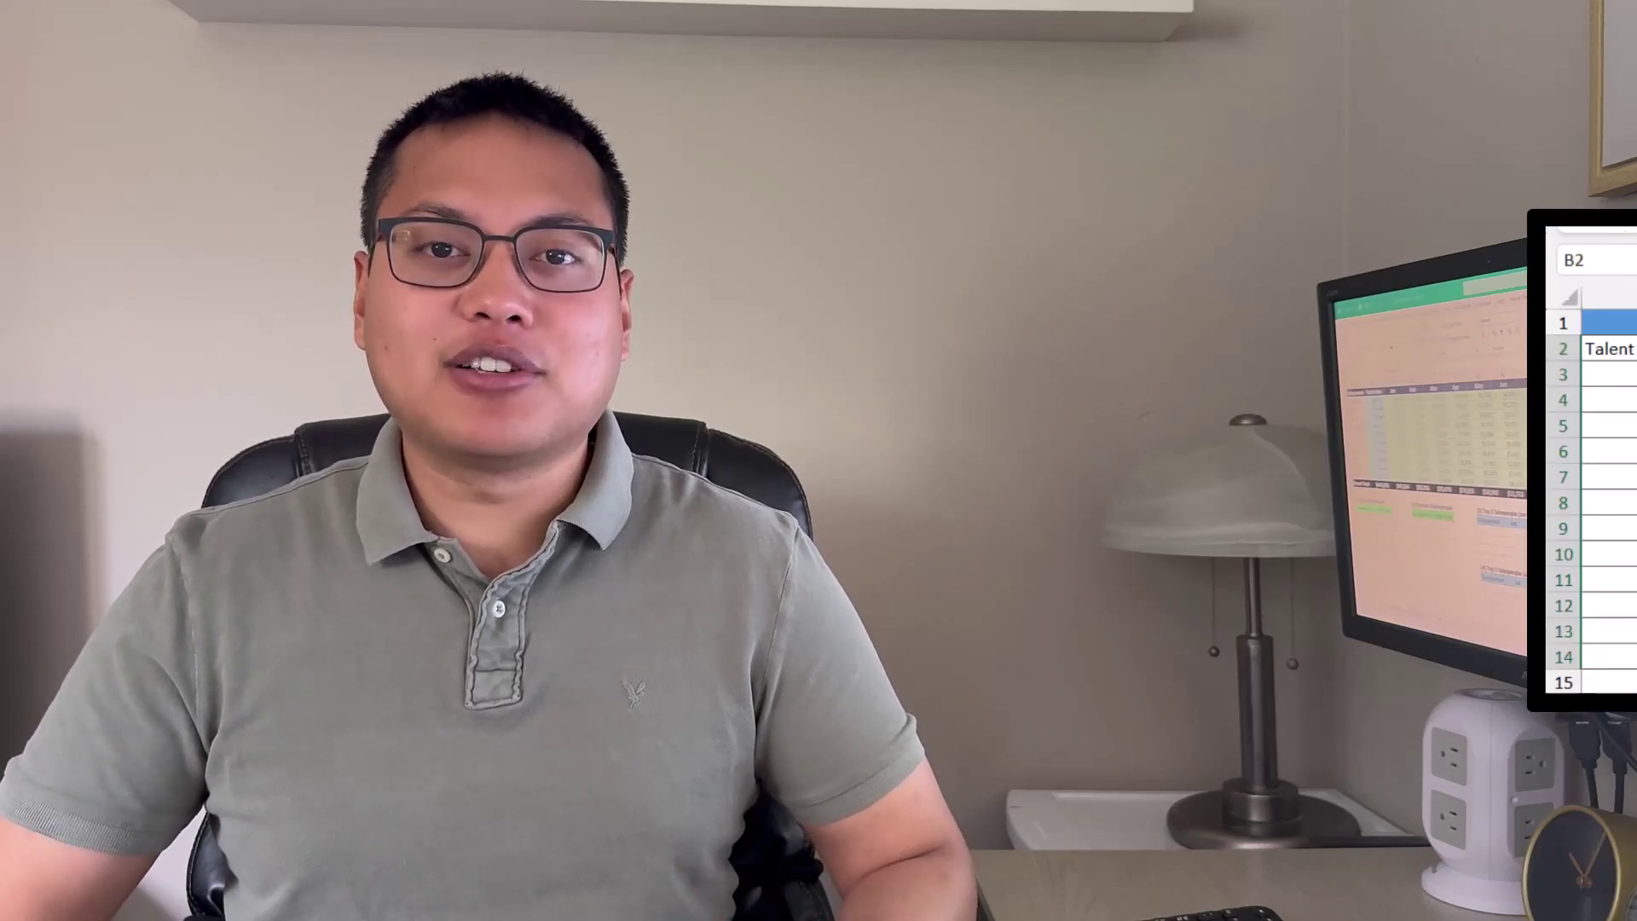
Step: Choose Human Resources as the role in row 2, and fill row 3 with the Engineering department and Electrical Engineering role
left_click(1282, 349)
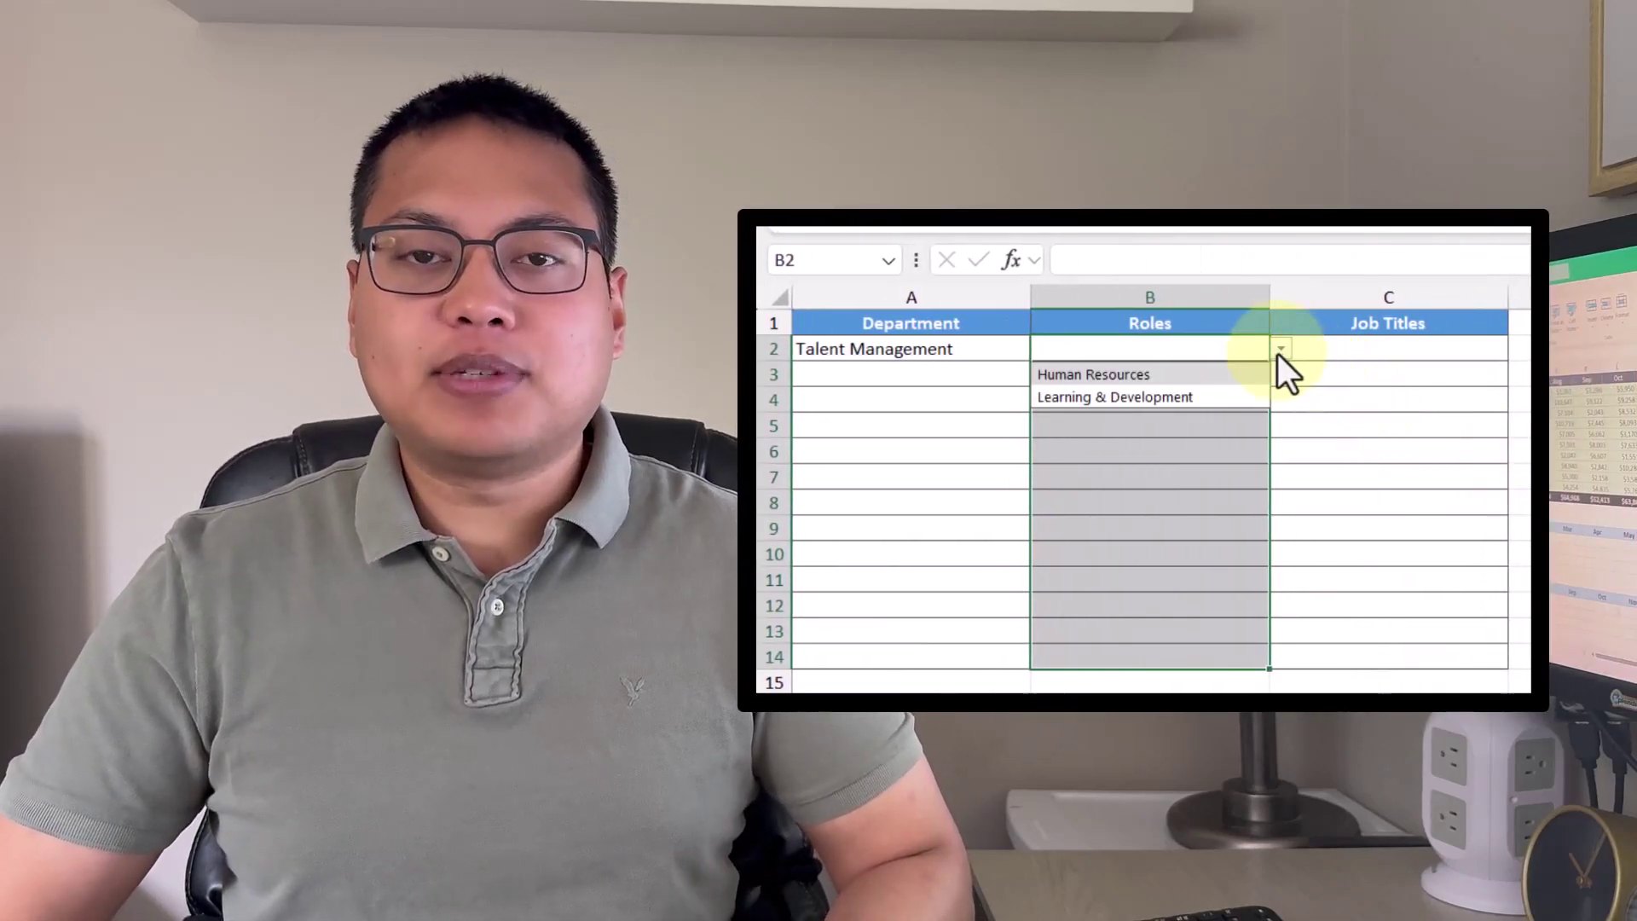
left_click(1186, 367)
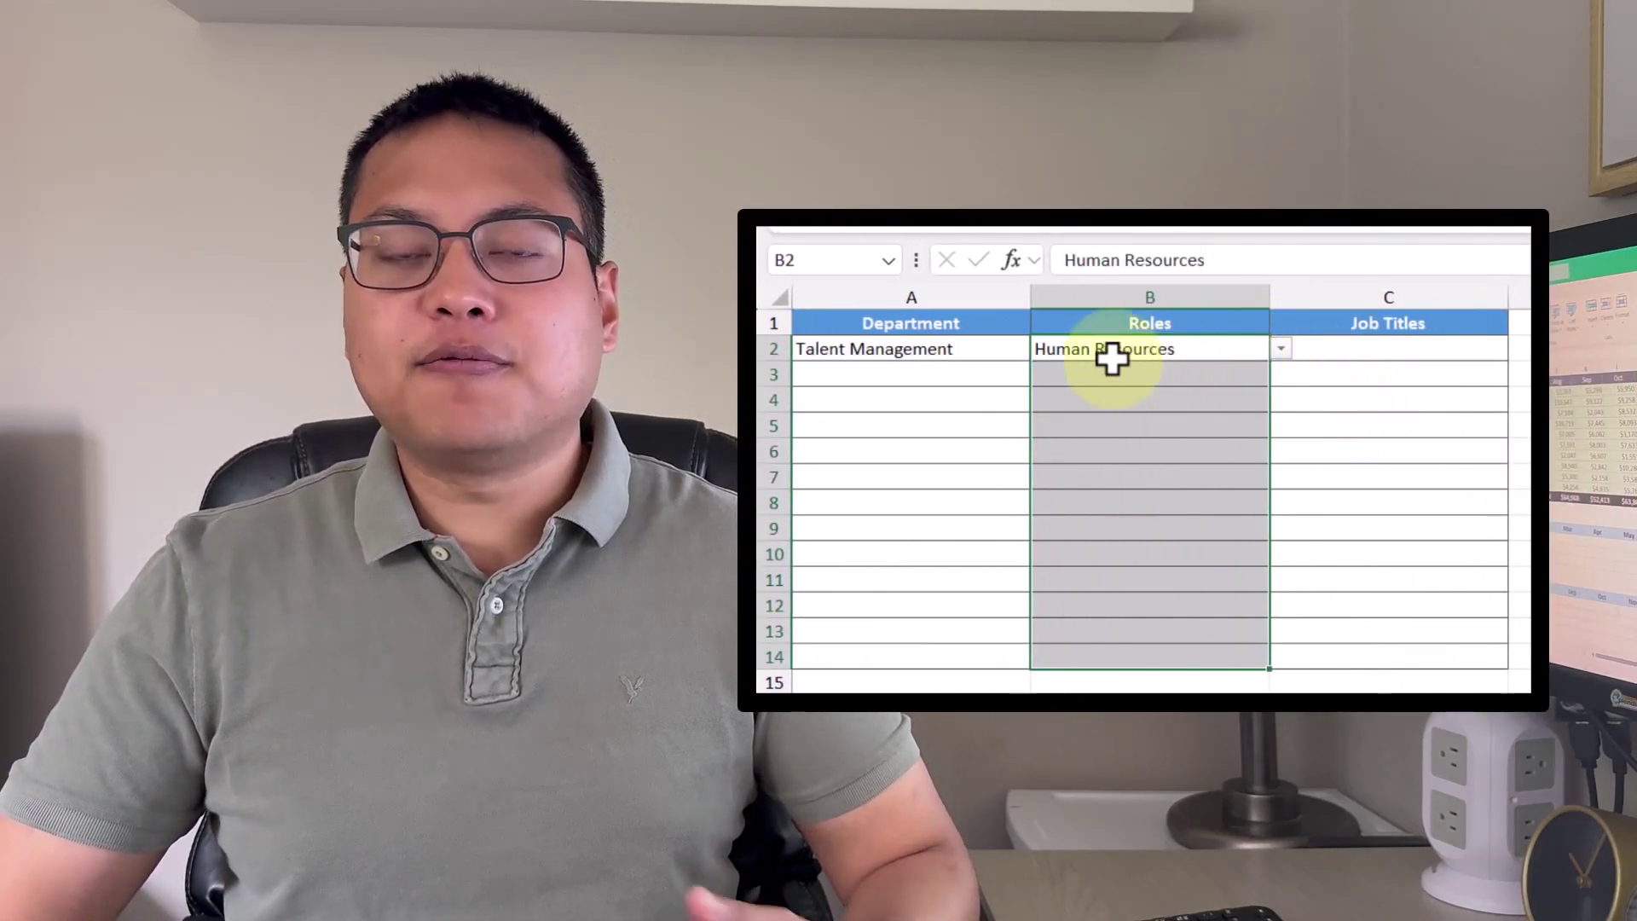
left_click(981, 370)
left_click(1044, 376)
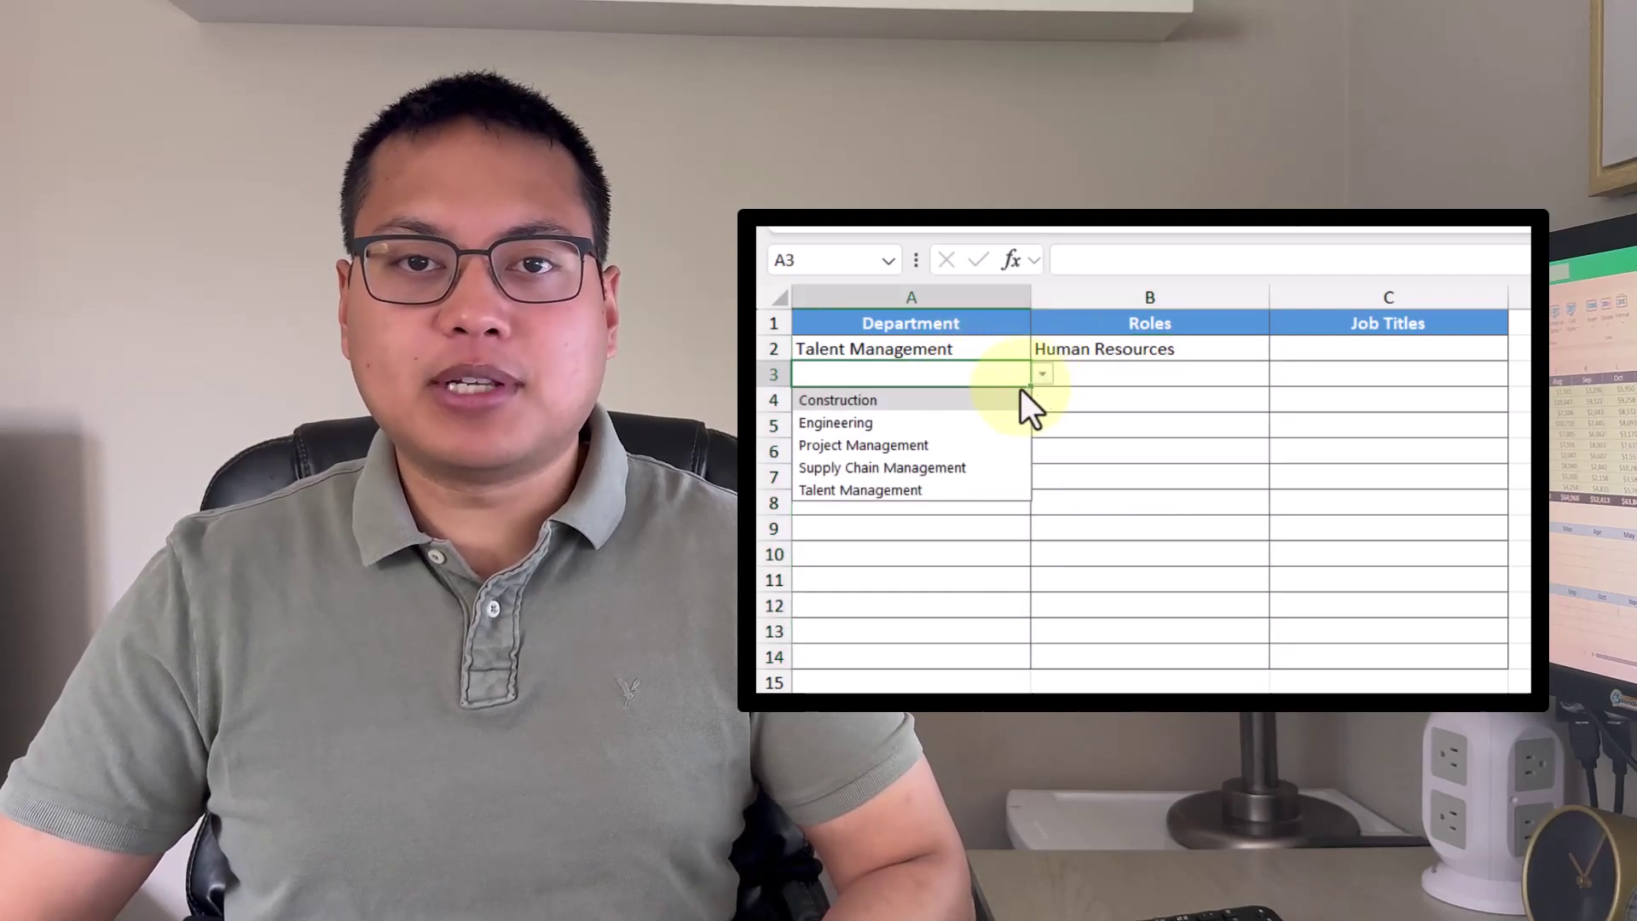
left_click(967, 422)
left_click(1168, 377)
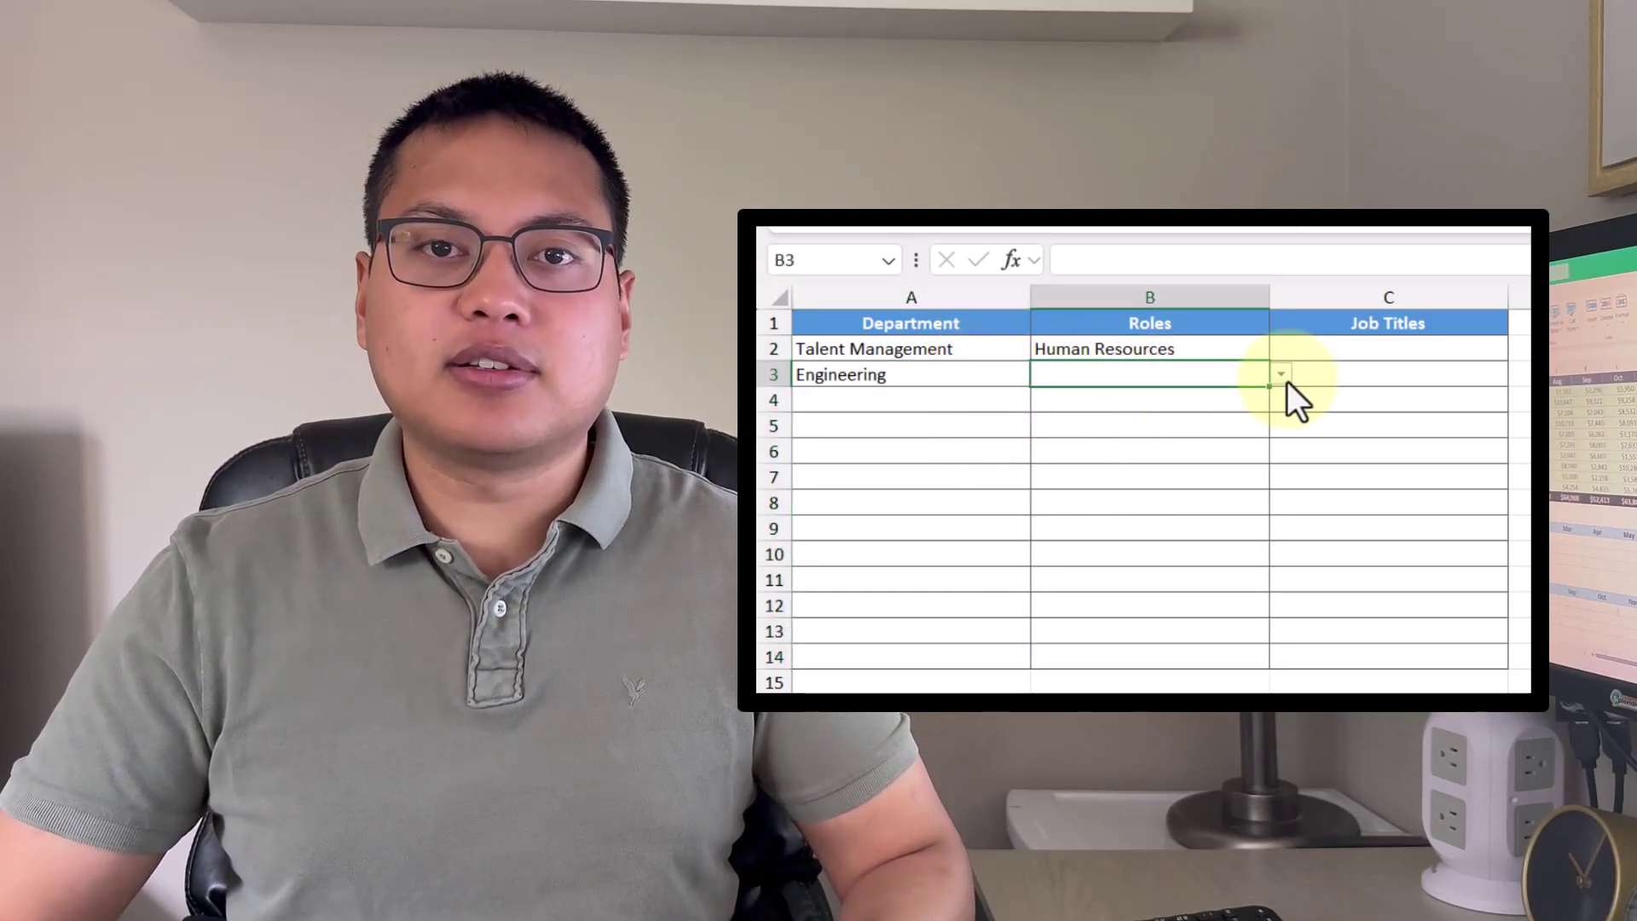
left_click(1283, 377)
left_click(1189, 423)
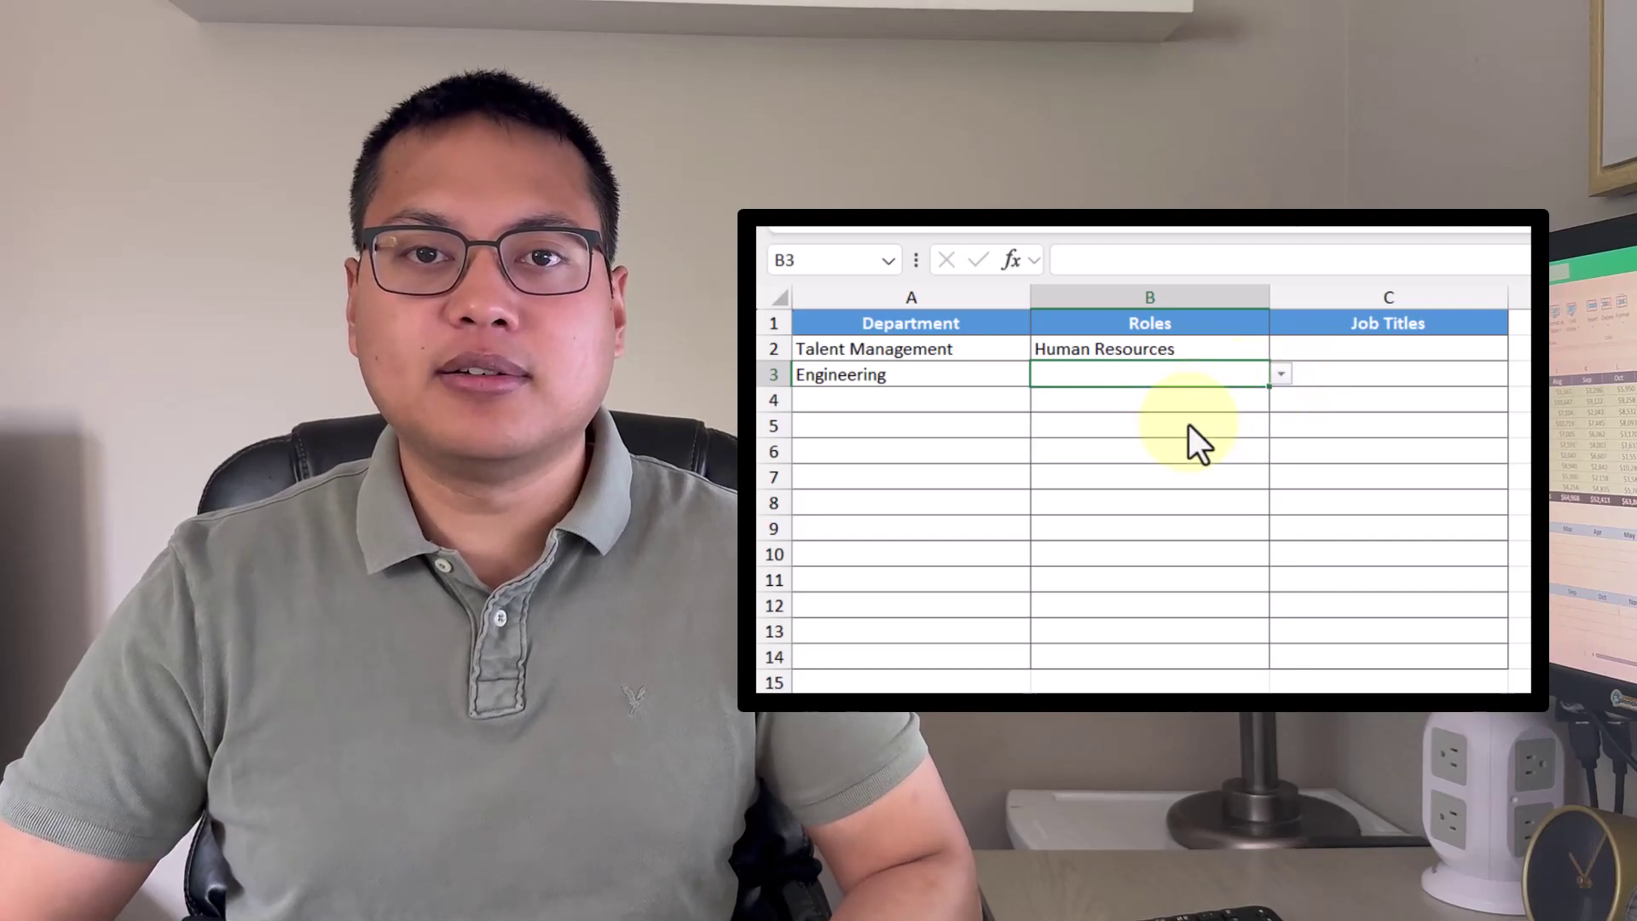
Step: Fill row 4 with the Construction department and its Building Trades role from the dropdown lists
left_click(1011, 399)
left_click(1047, 400)
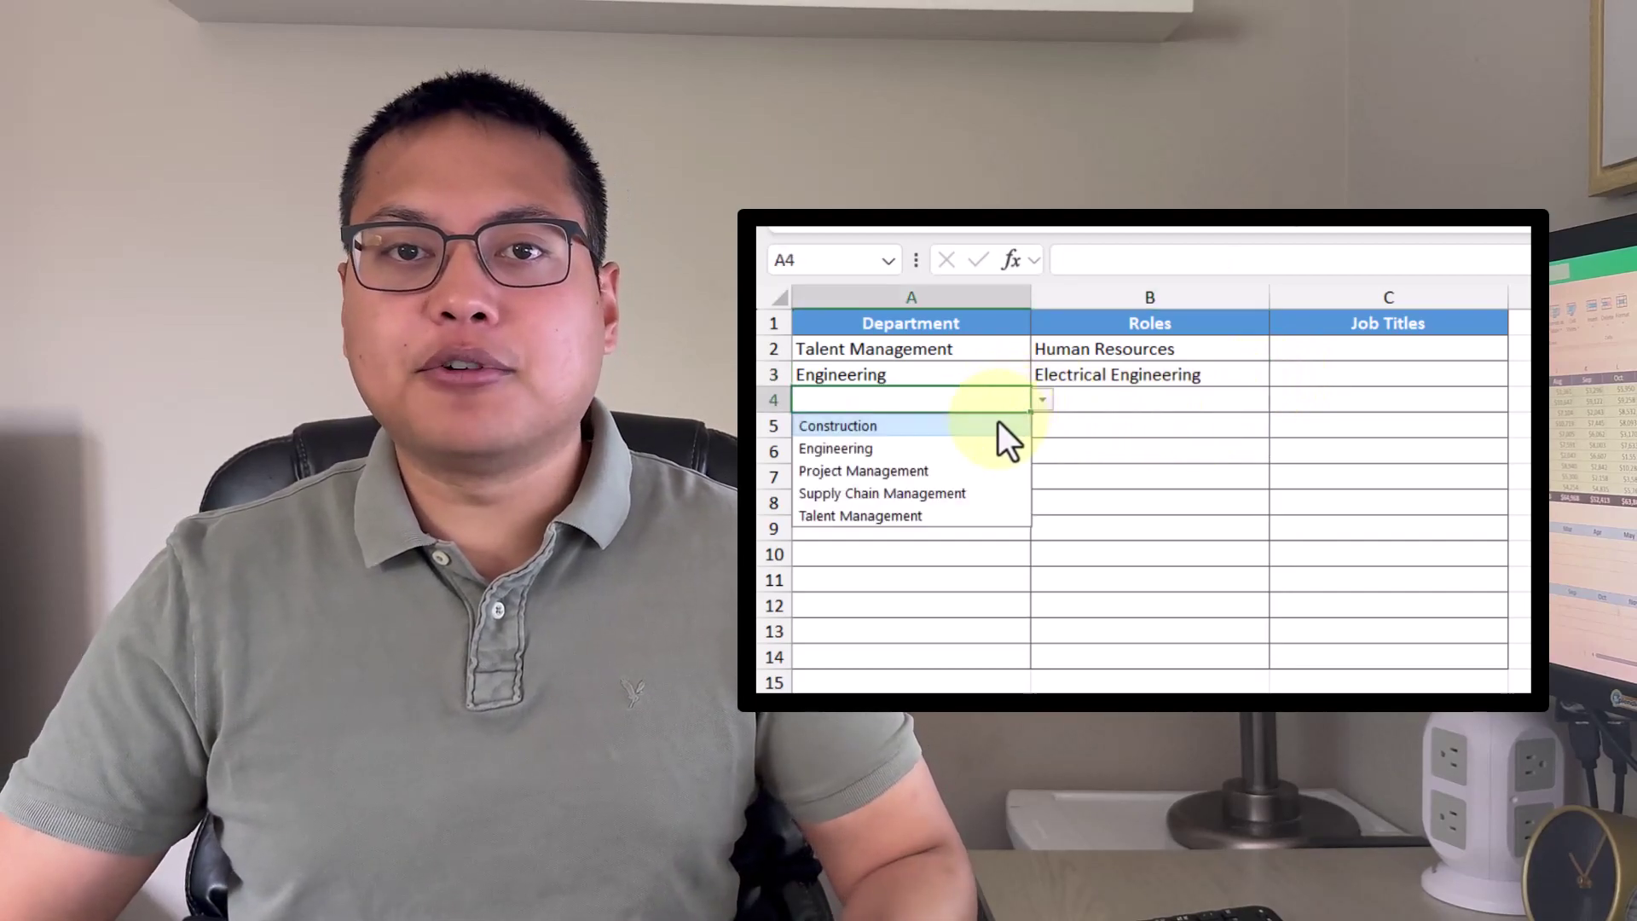
left_click(998, 424)
left_click(1235, 406)
left_click(1282, 400)
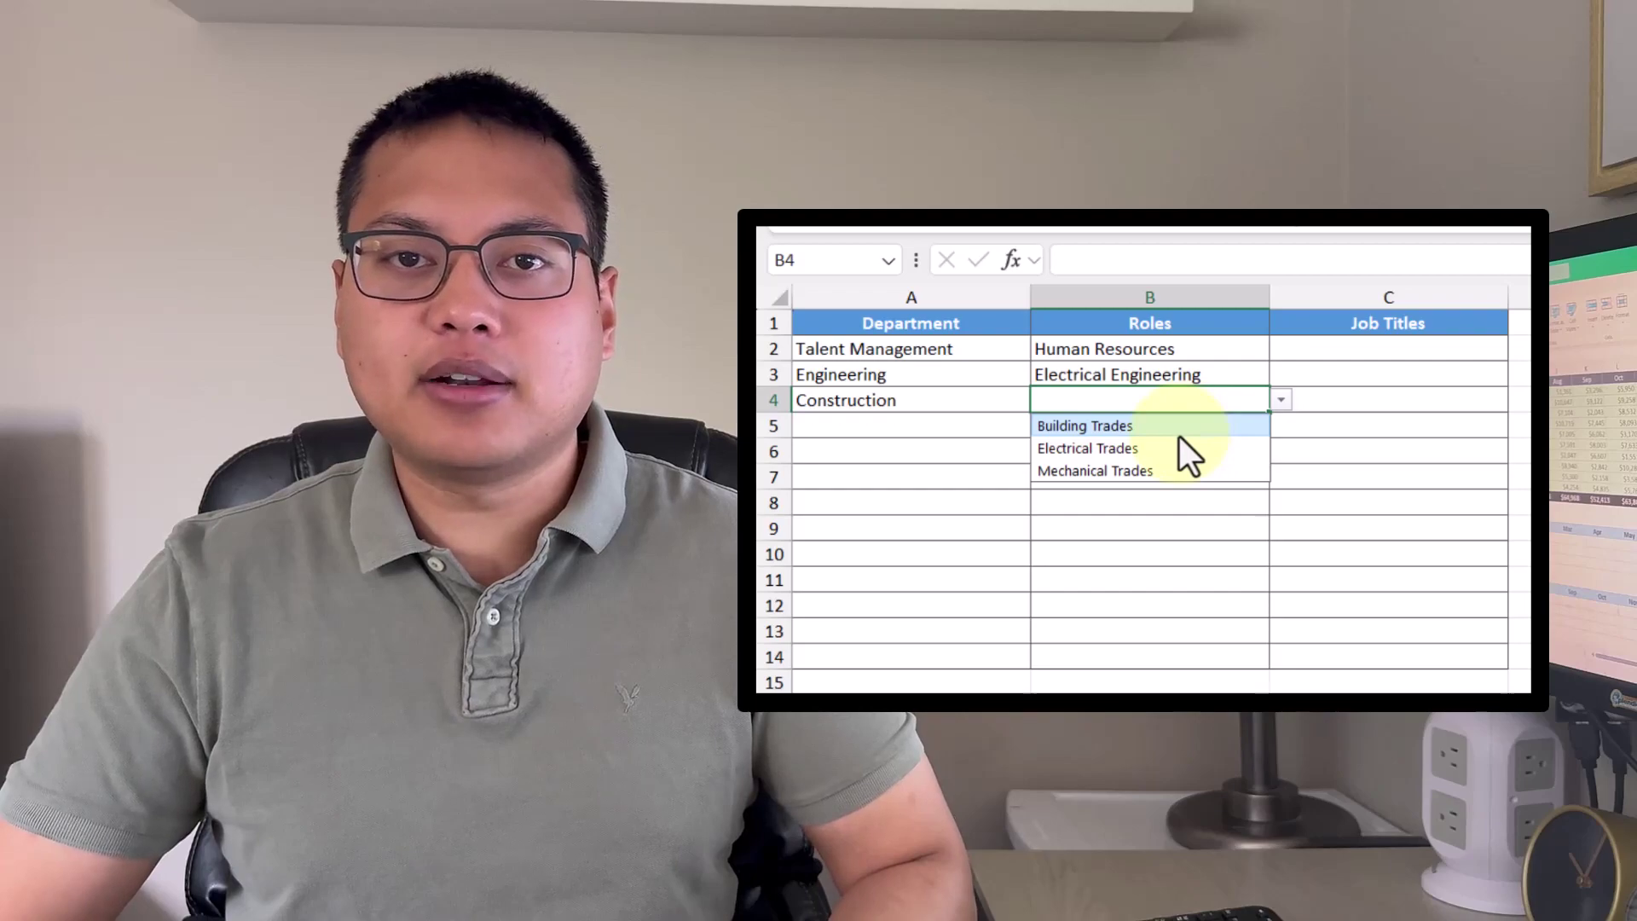
left_click(1173, 424)
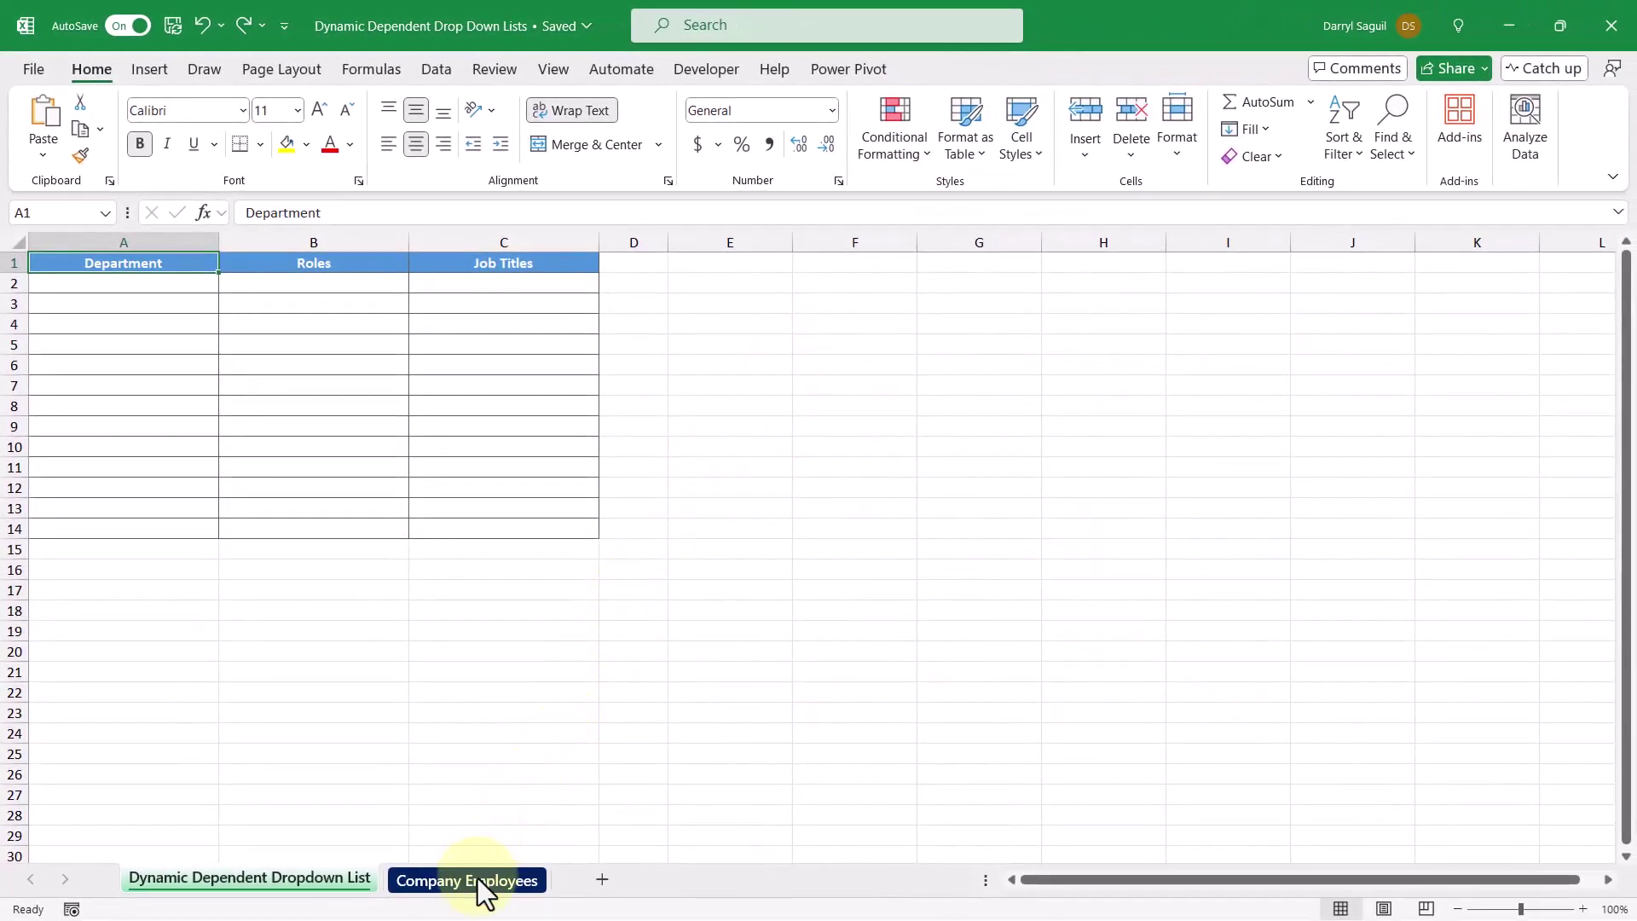
Step: On the Company Employees sheet, filter the Department column of the employee table to show only Engineering
left_click(478, 881)
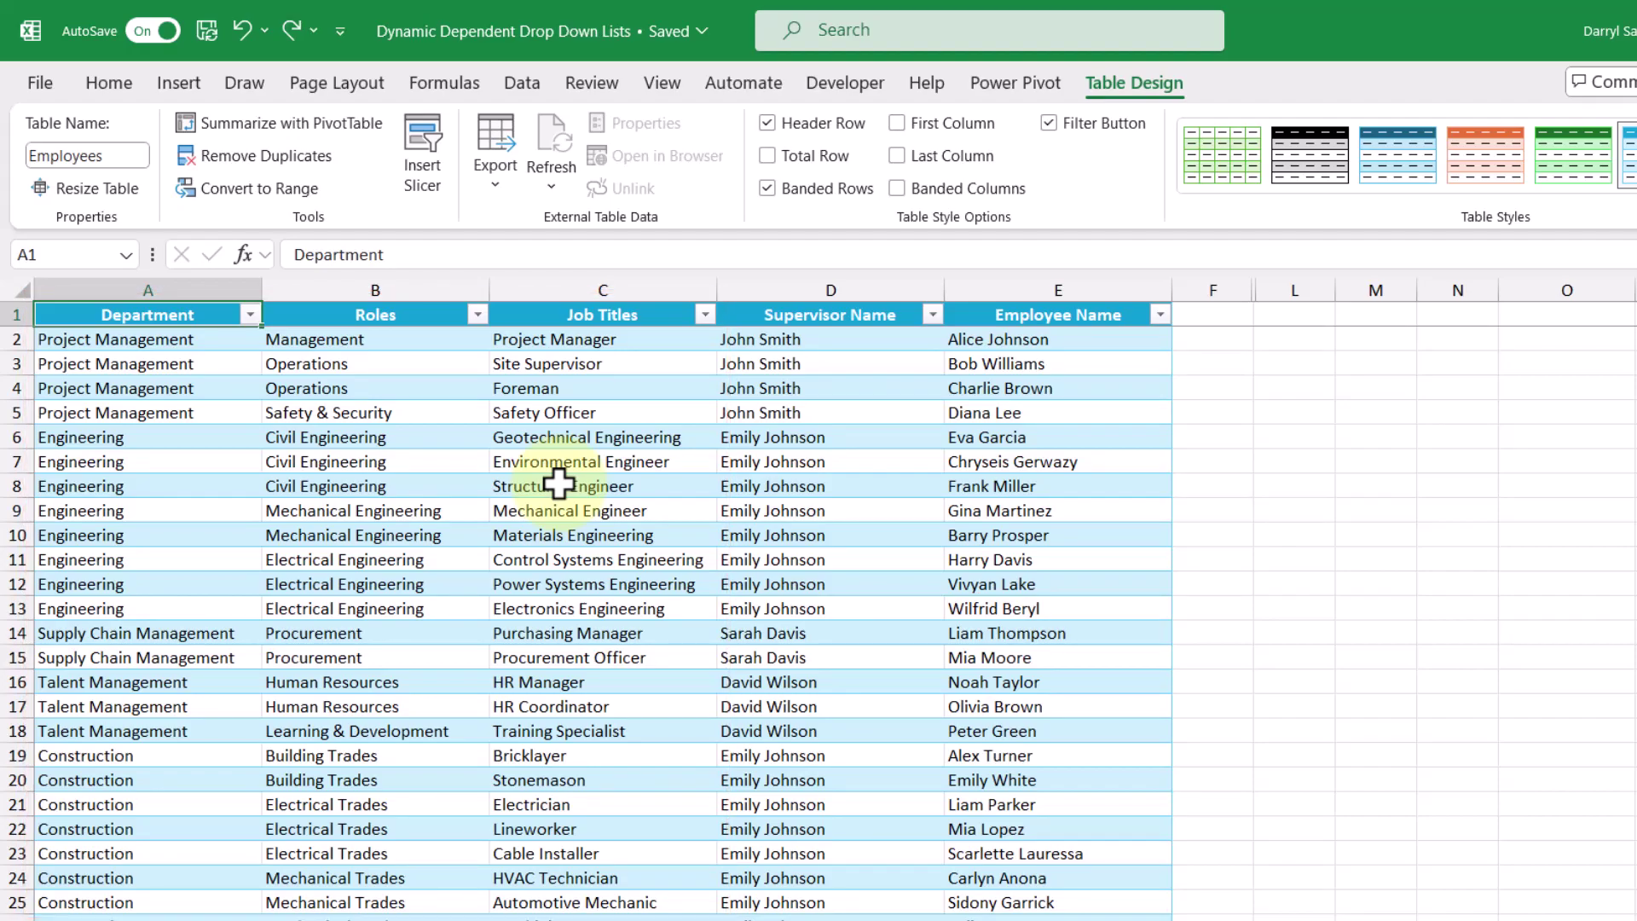
left_click(250, 315)
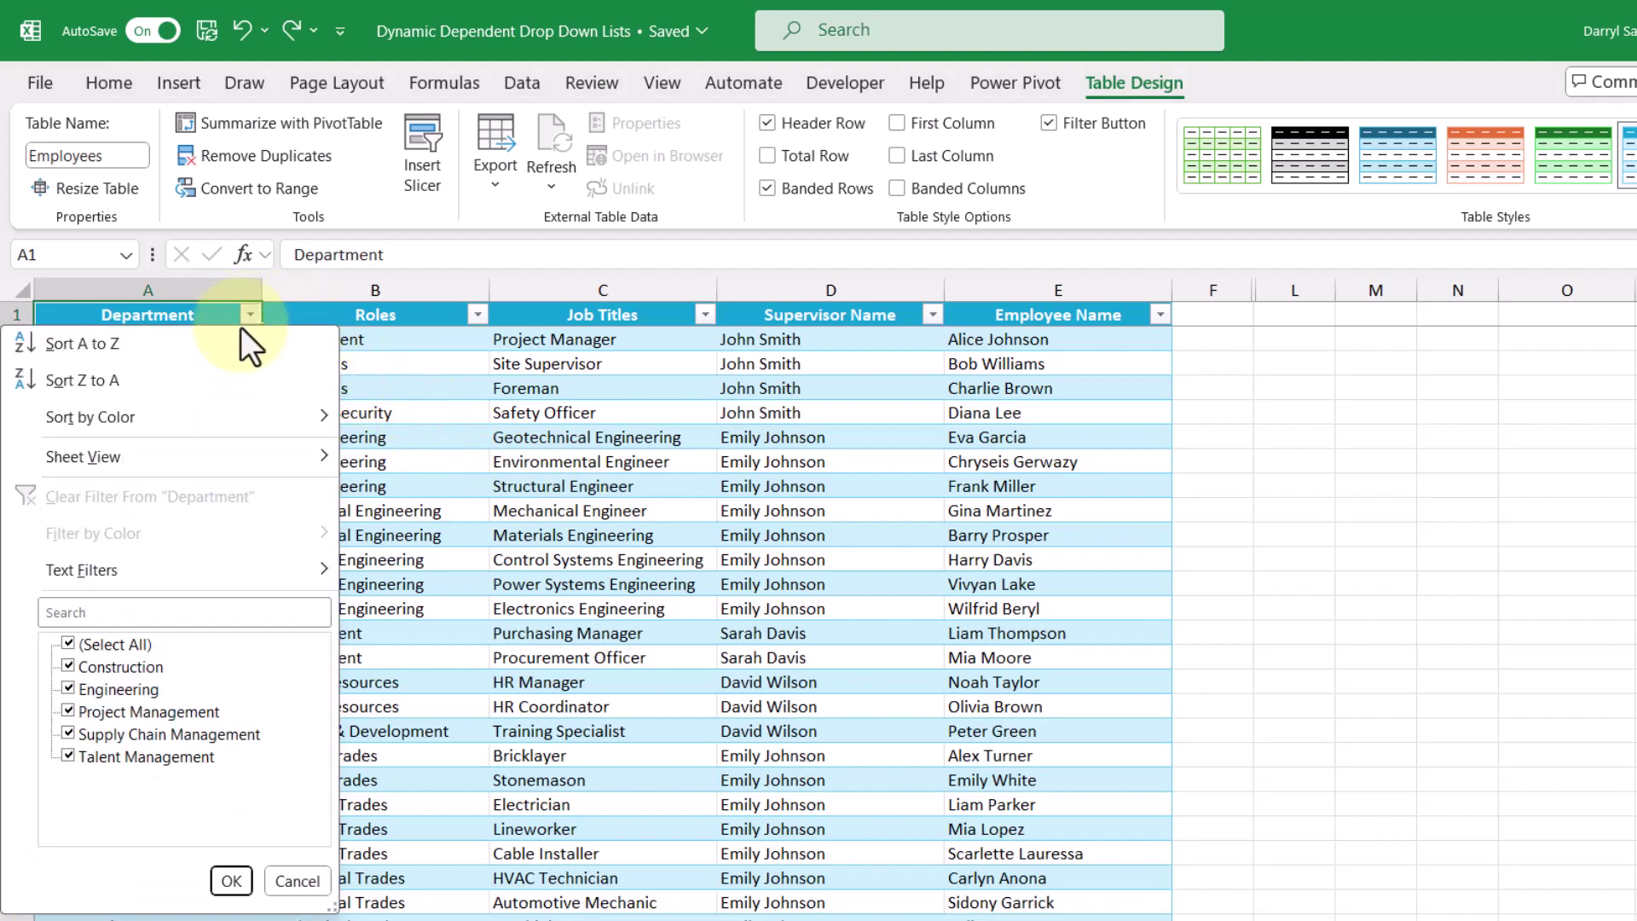
left_click(111, 644)
left_click(113, 689)
left_click(125, 711)
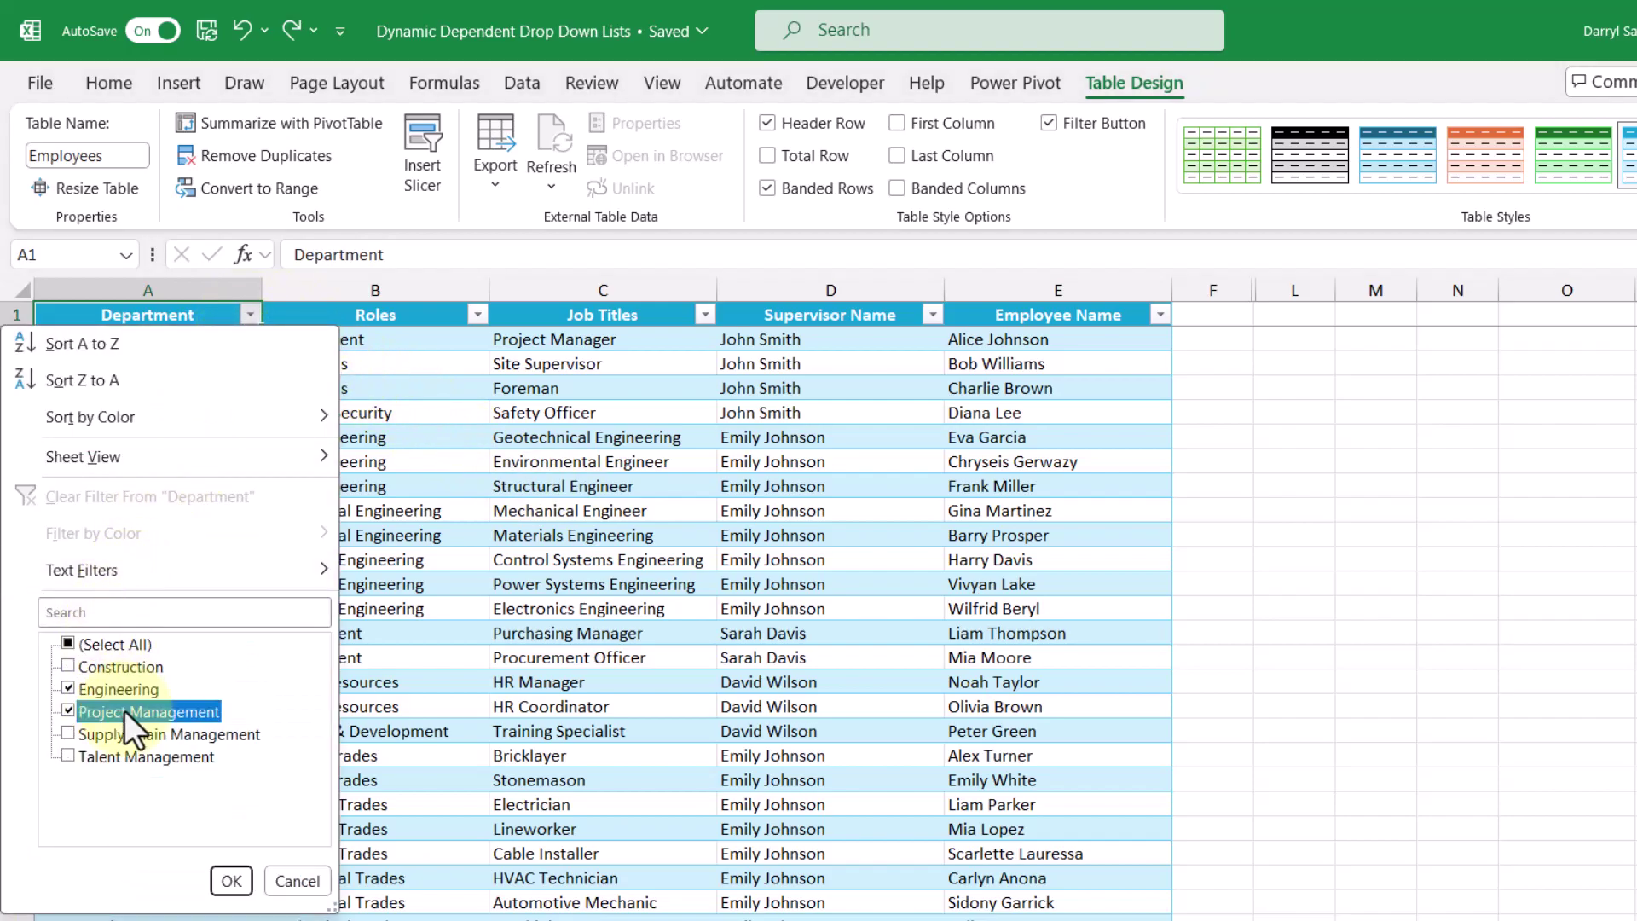
left_click(231, 881)
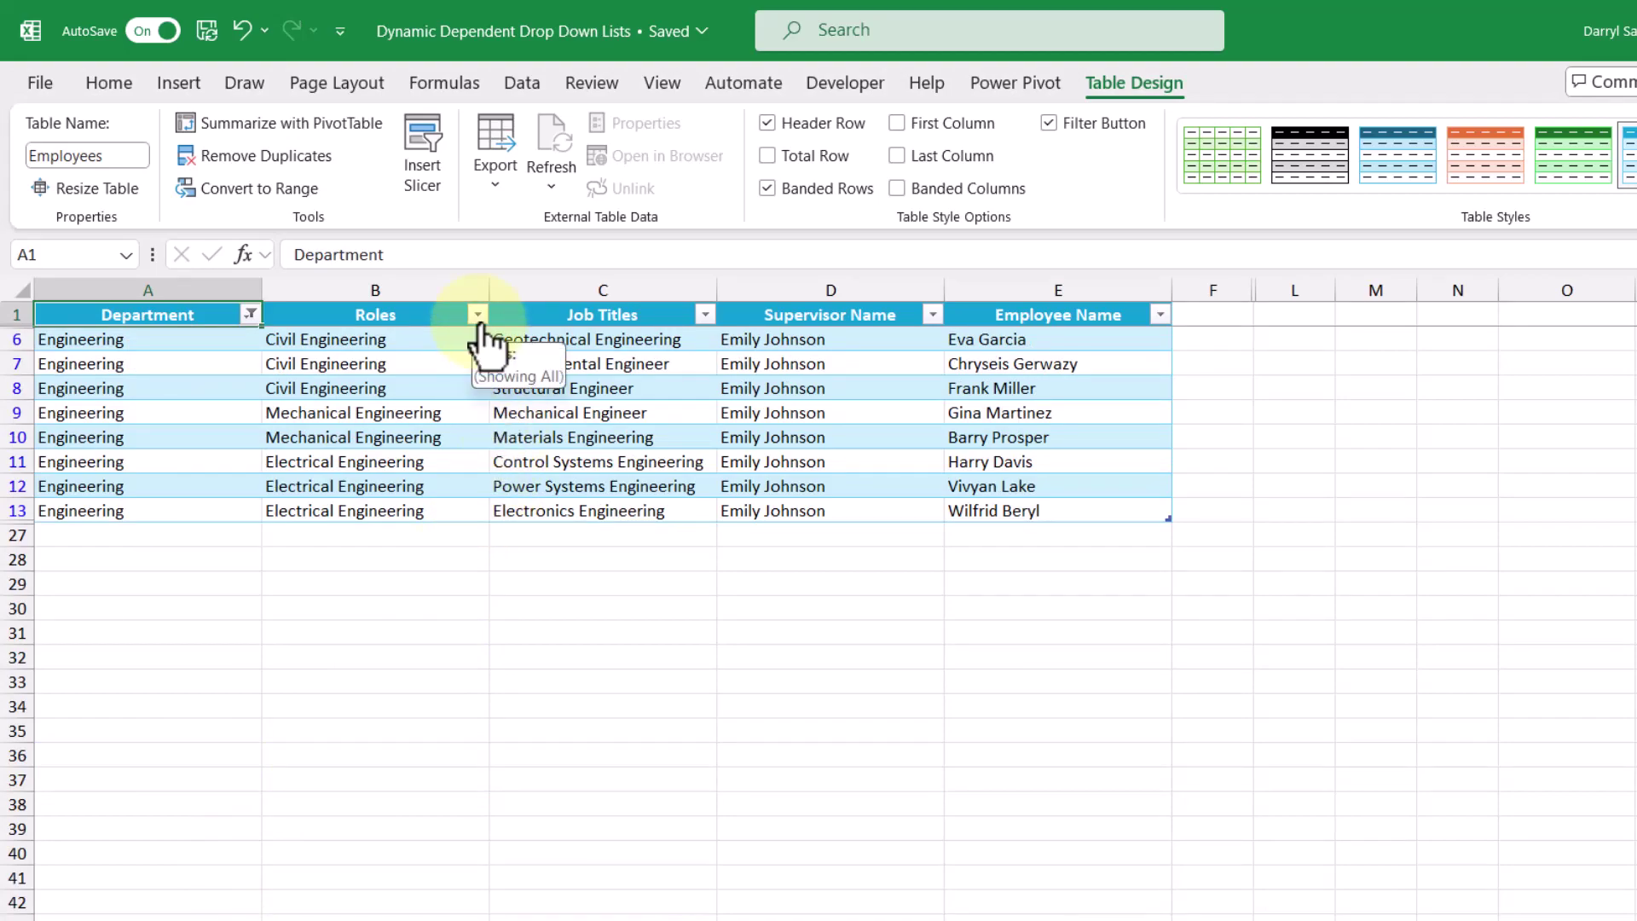
Step: Filter the Roles column to Electrical Engineering and check which choices the Job Titles filter offers
left_click(479, 315)
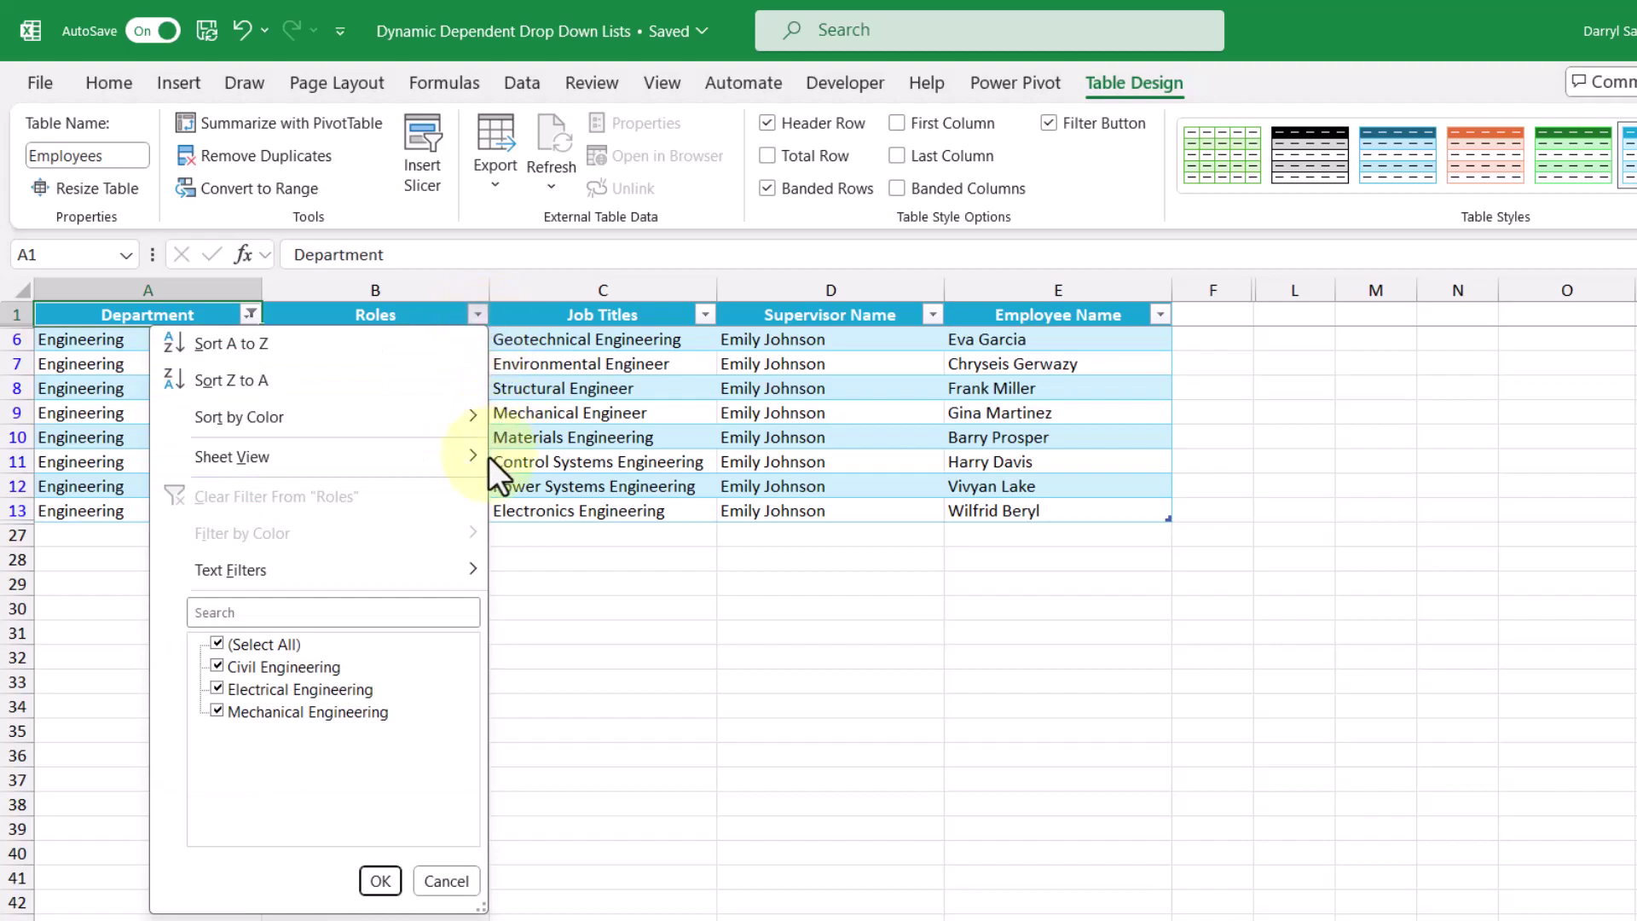
left_click(266, 644)
left_click(269, 689)
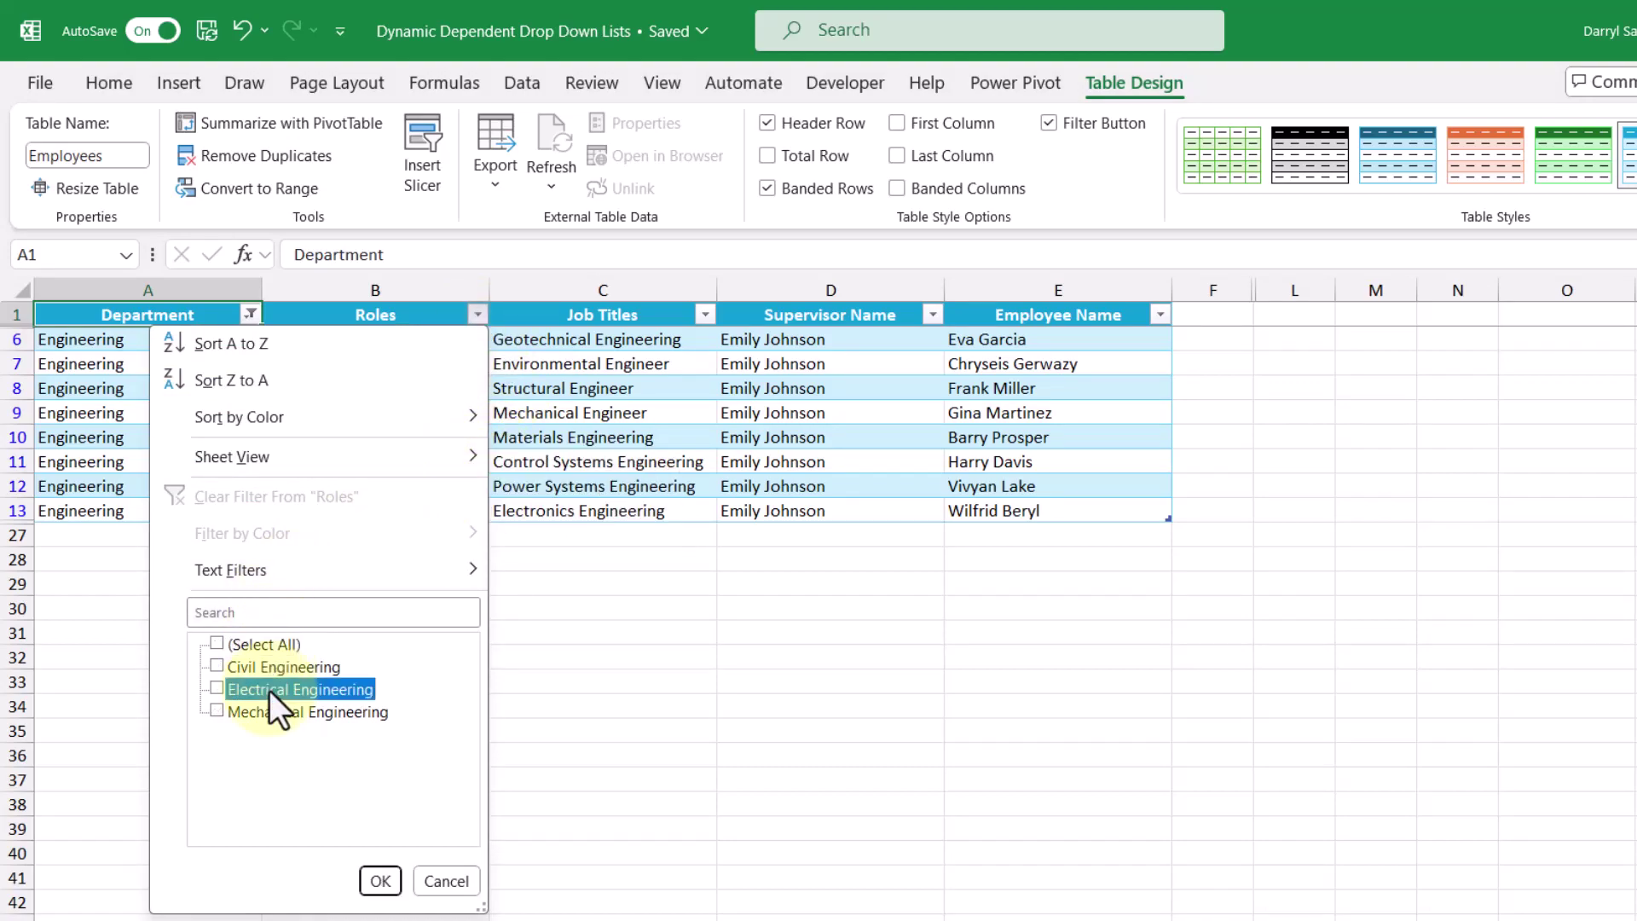
left_click(366, 874)
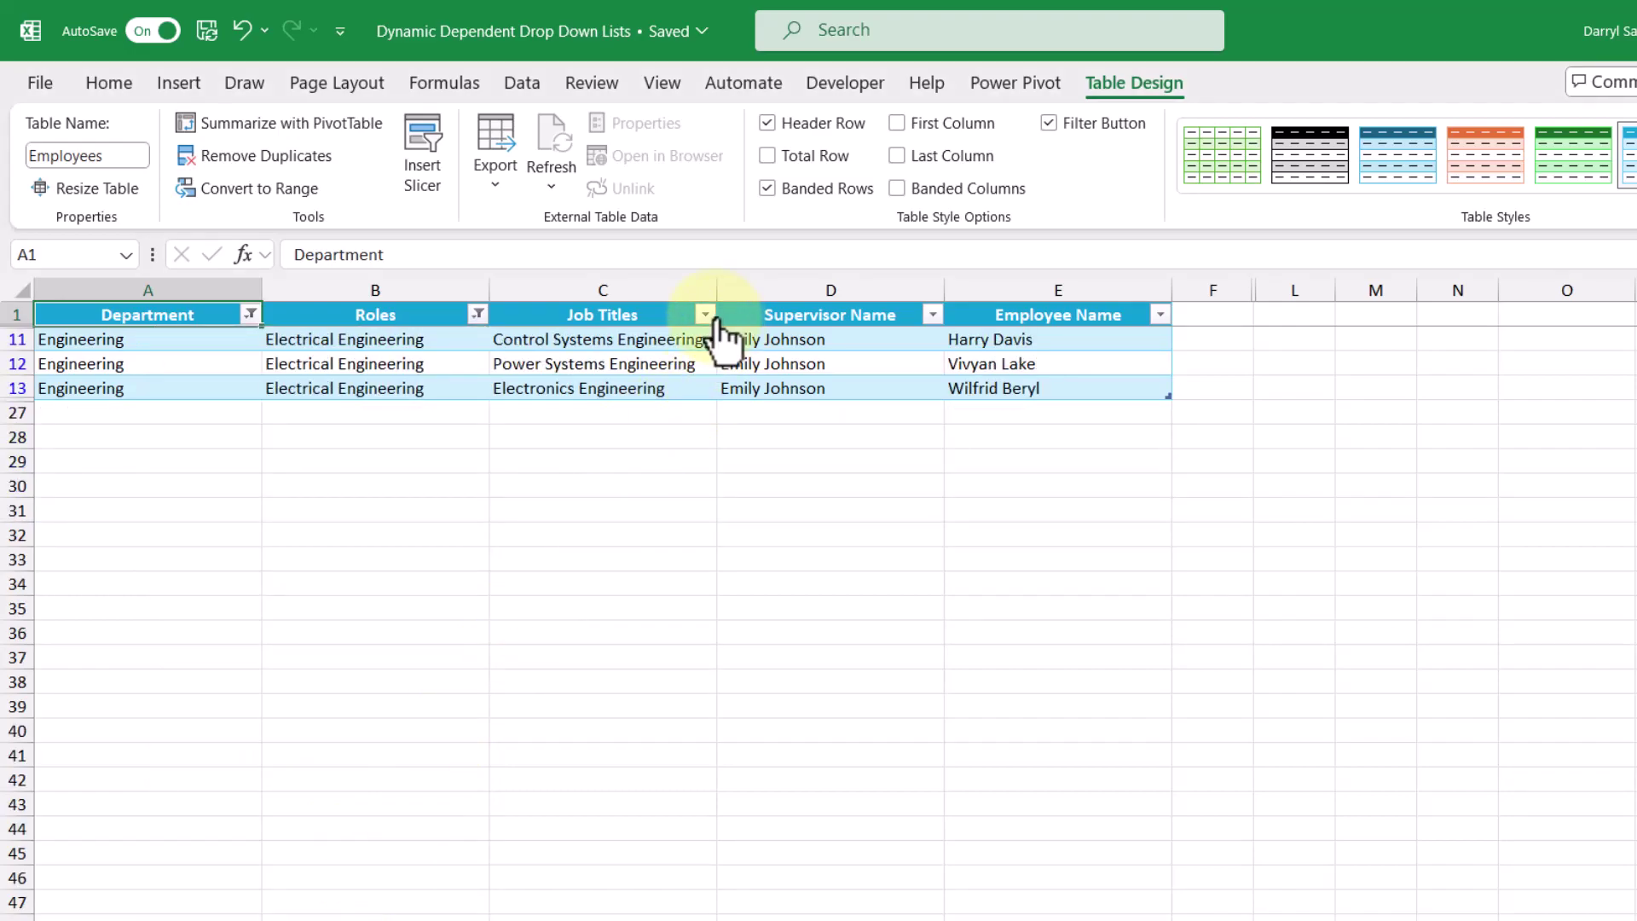
left_click(706, 316)
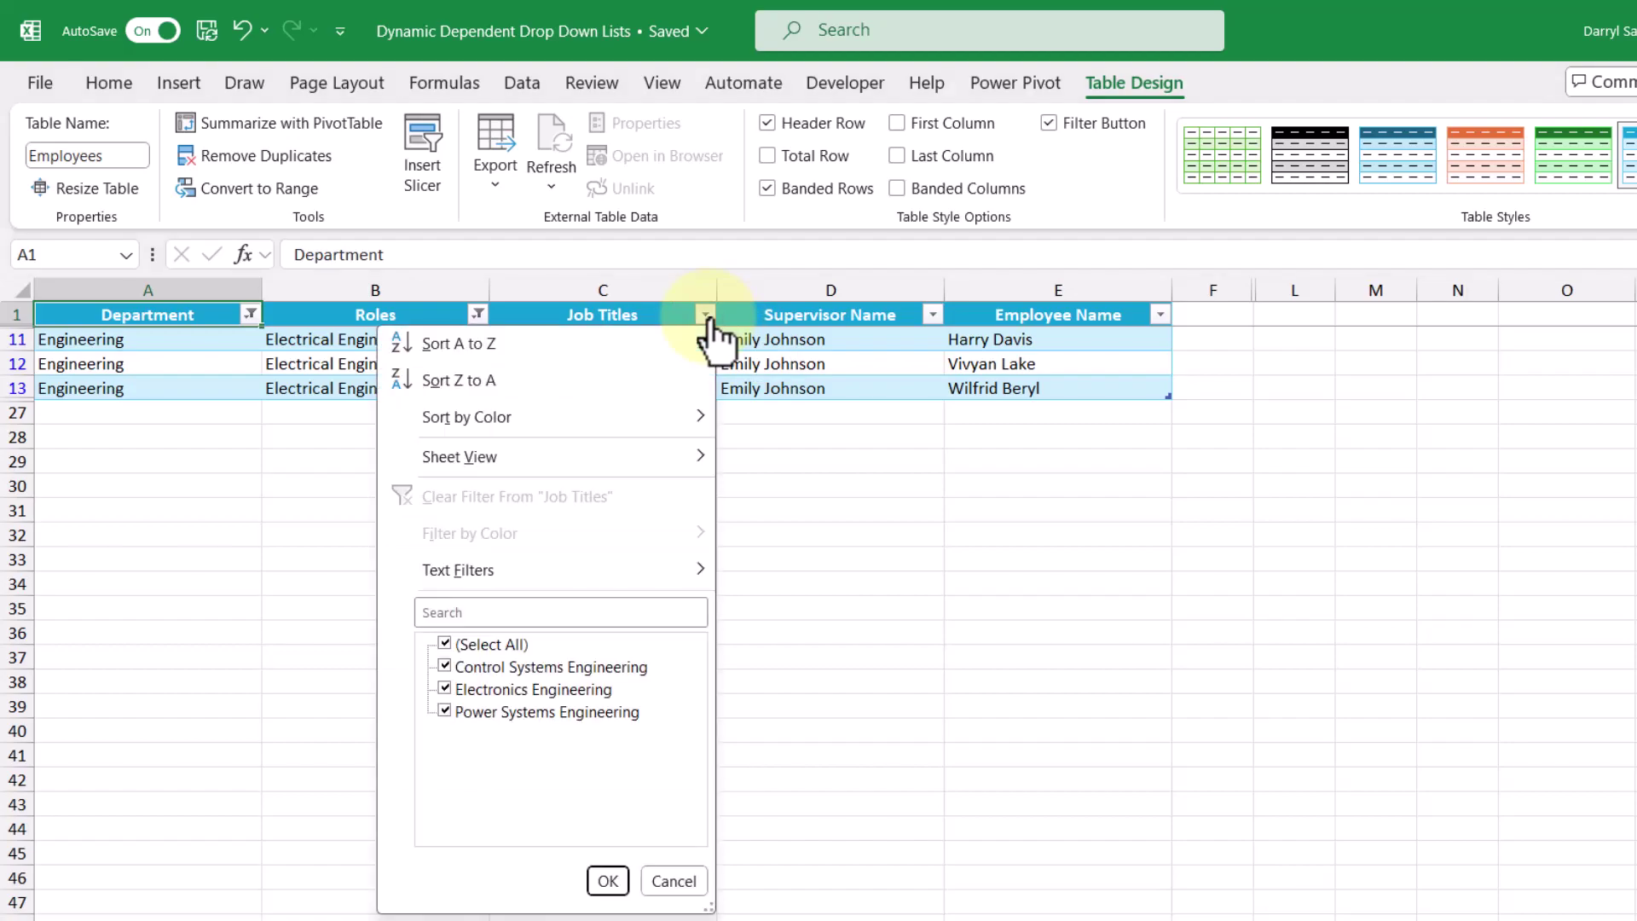
left_click(750, 550)
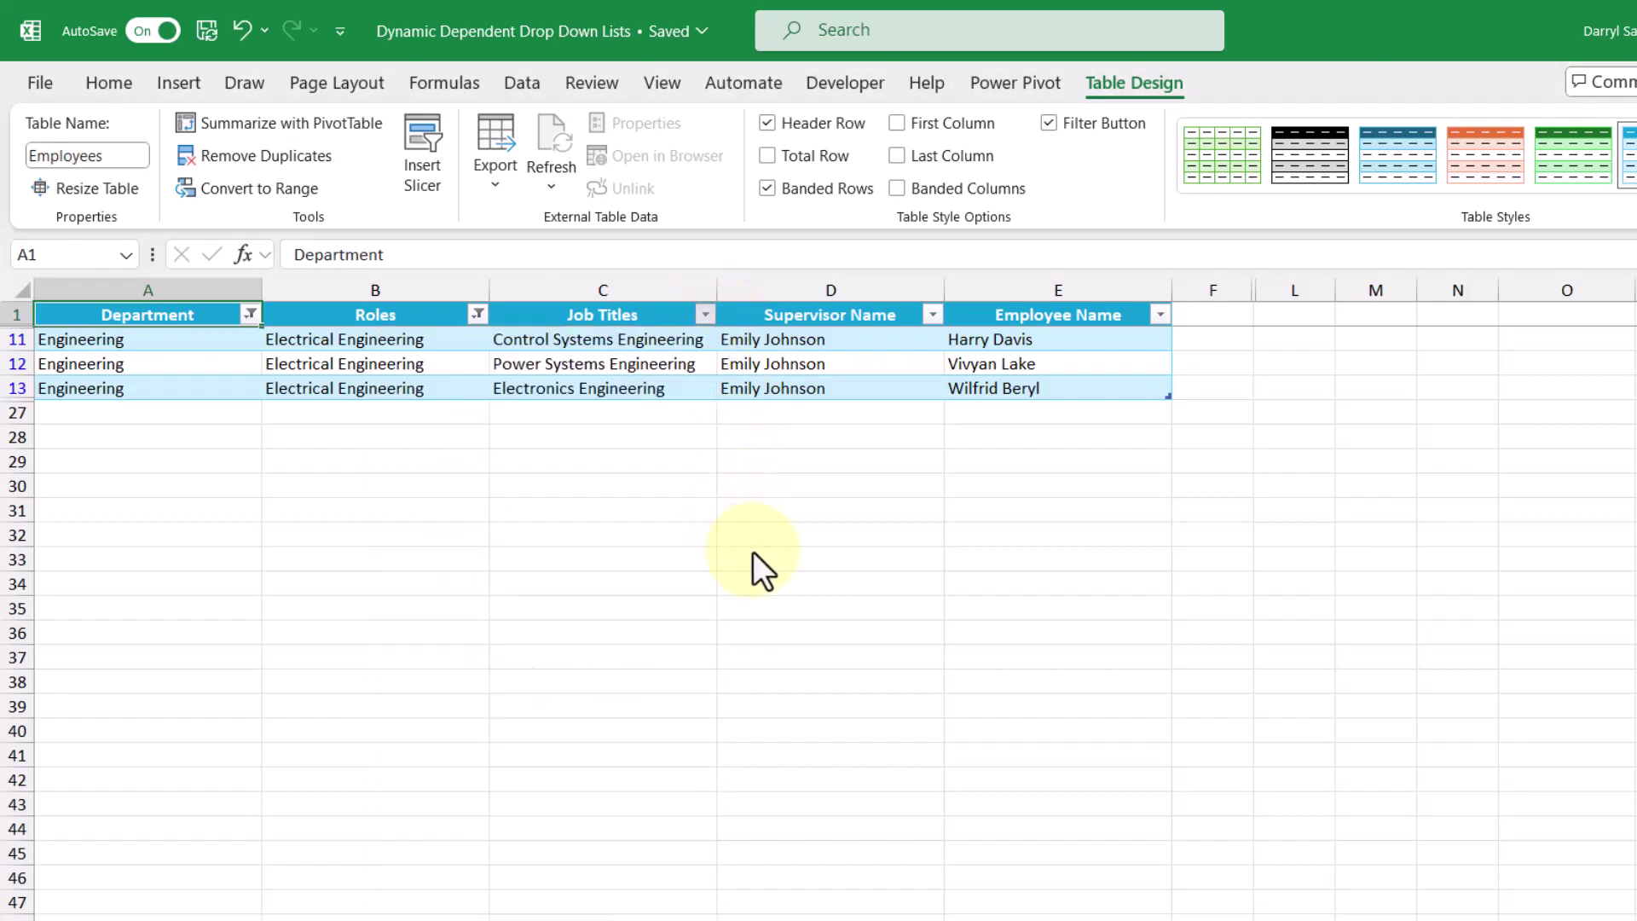
Step: Clear all filters from the employee table
left_click(774, 365)
left_click(535, 85)
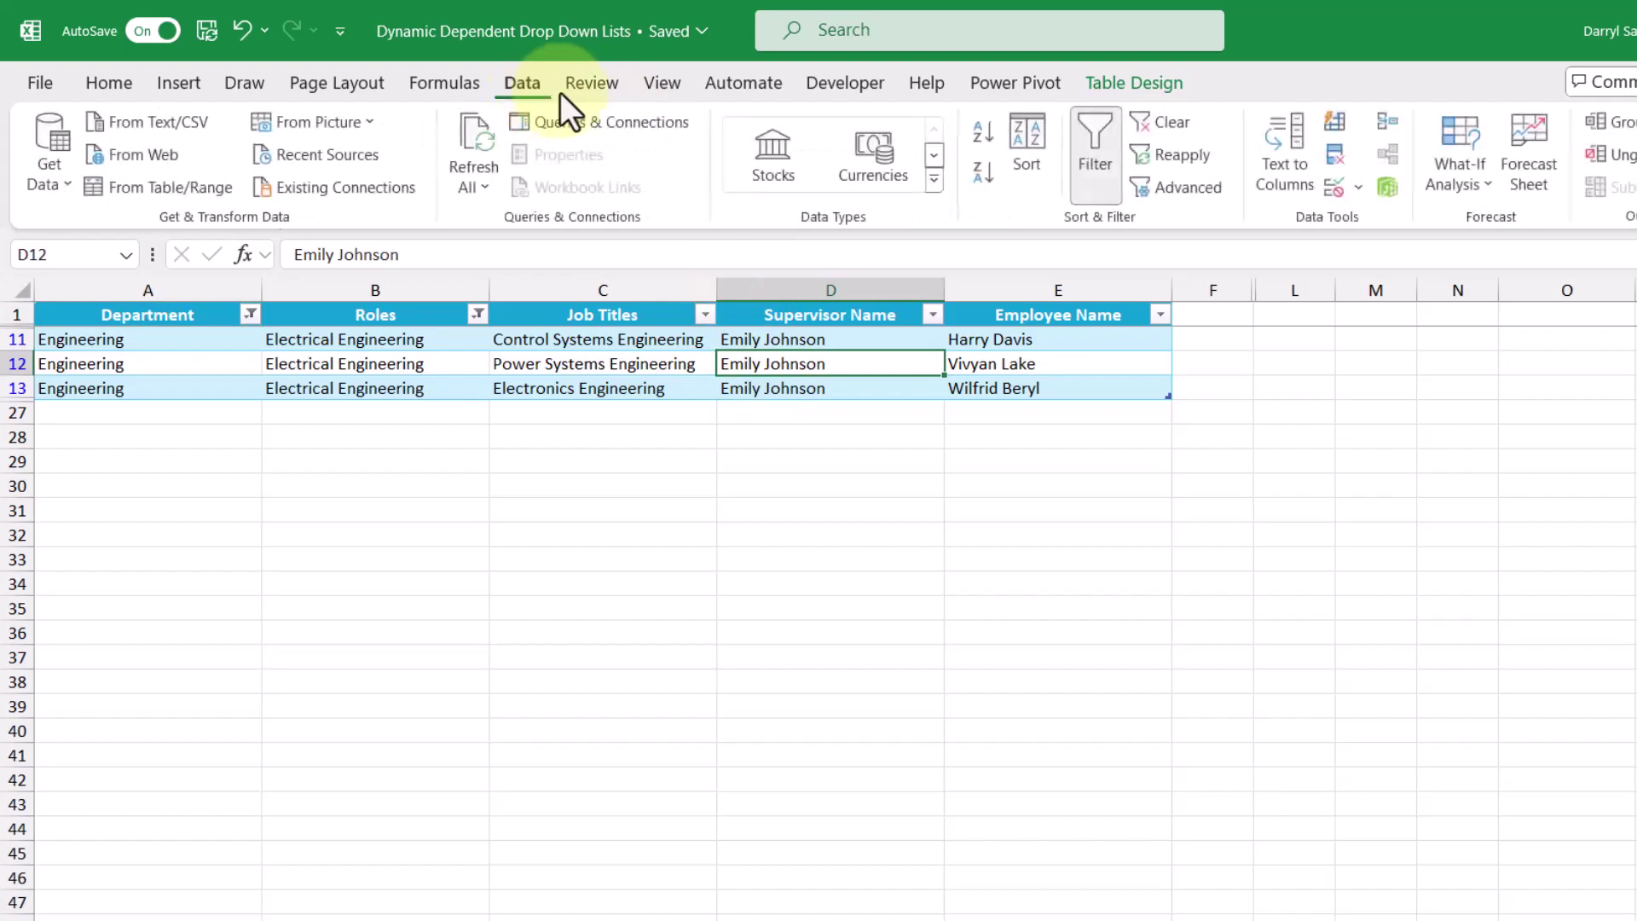
left_click(1167, 124)
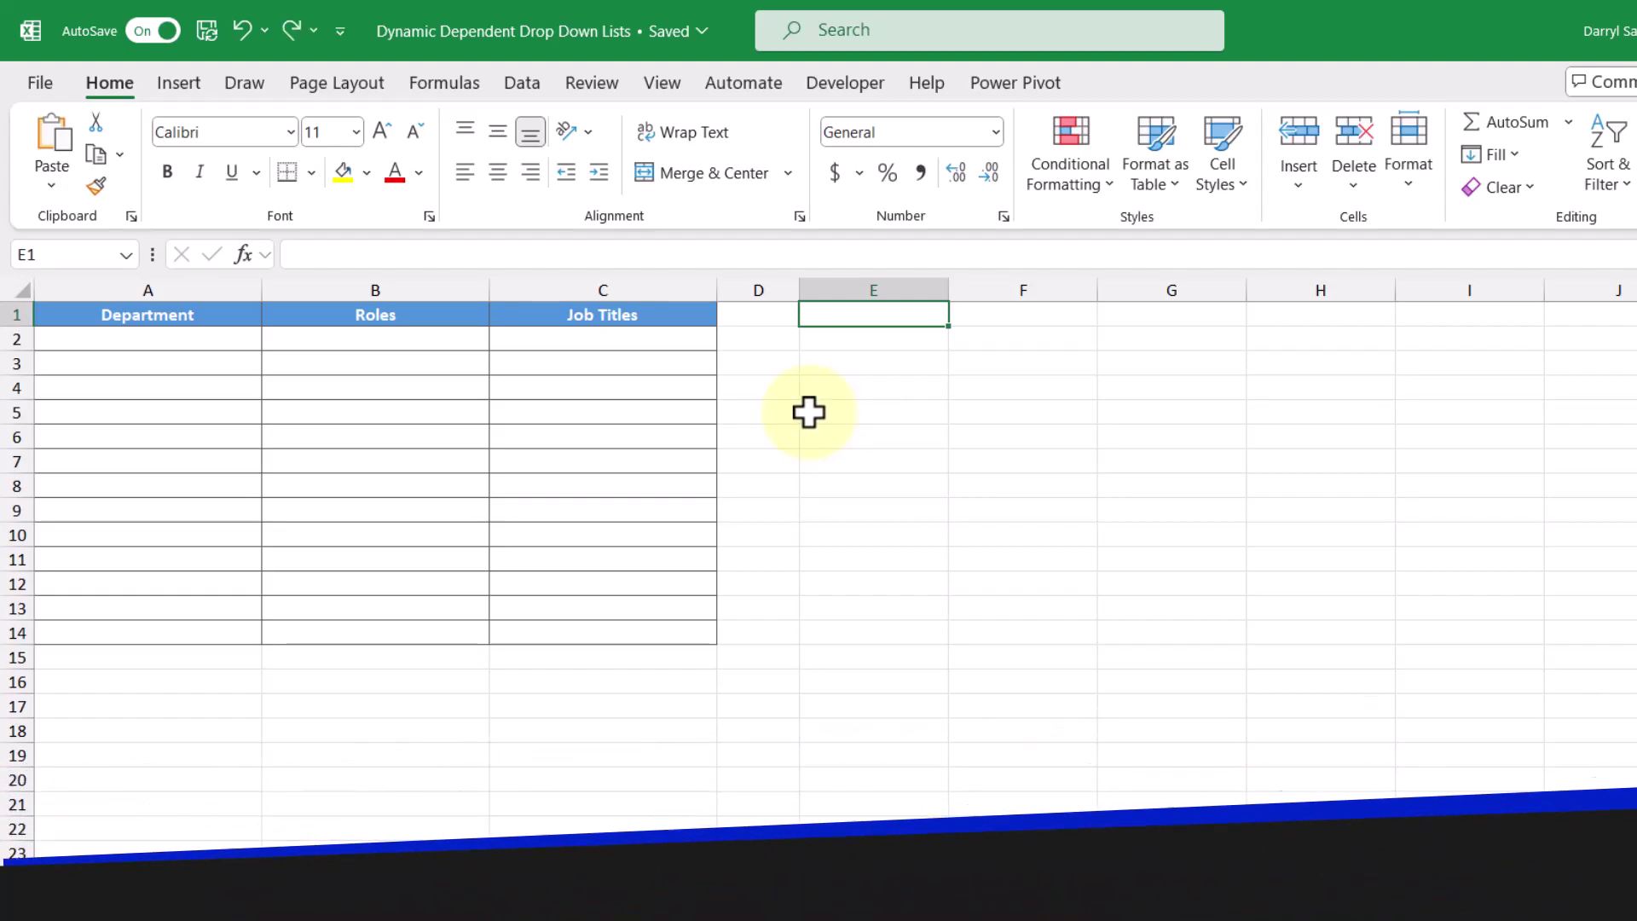
Step: Fill cell E1 of the dropdown list sheet with yellow and enter =UNIQUE(Employees[Department]), referencing the employee table's Department column
left_click(344, 172)
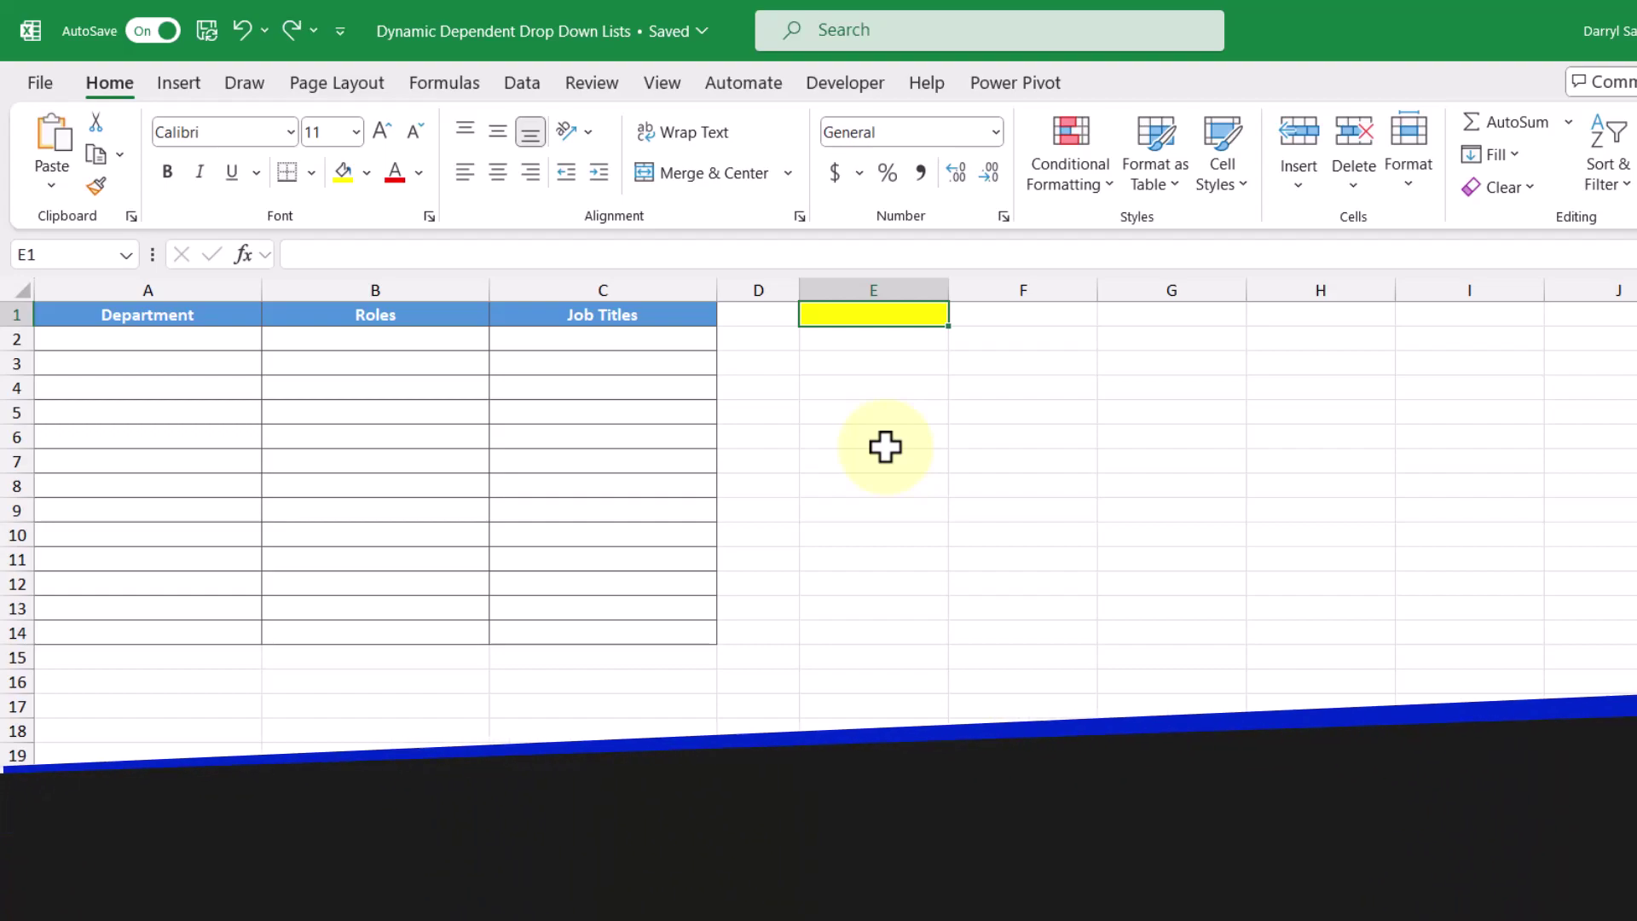
type("=uni")
key("Down")
key("Down")
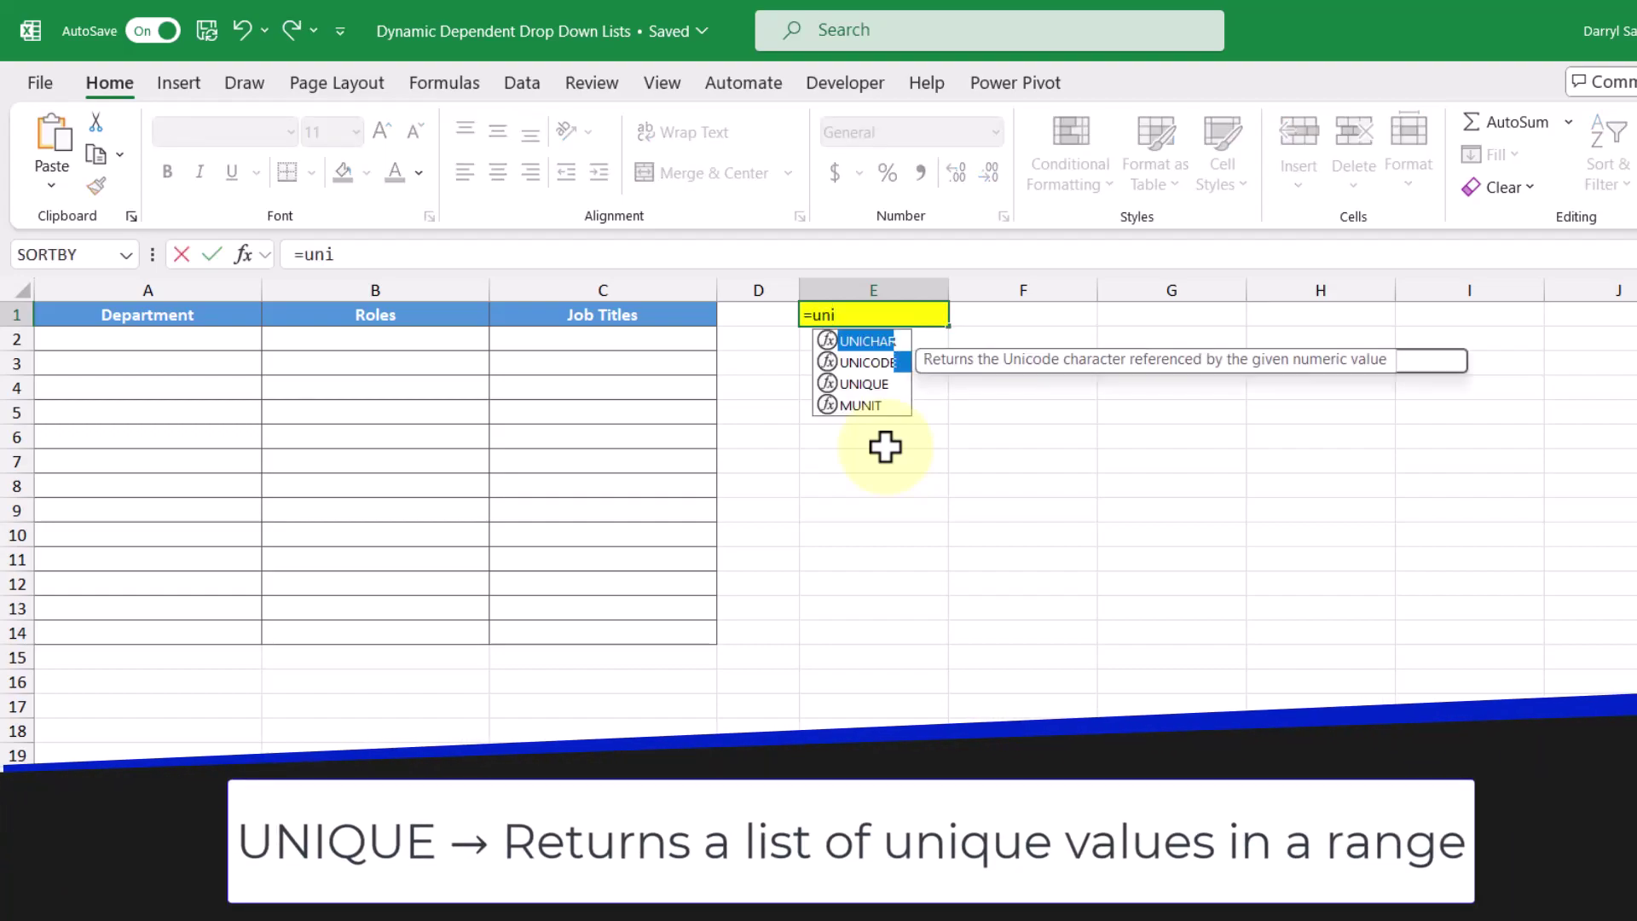
key("Tab")
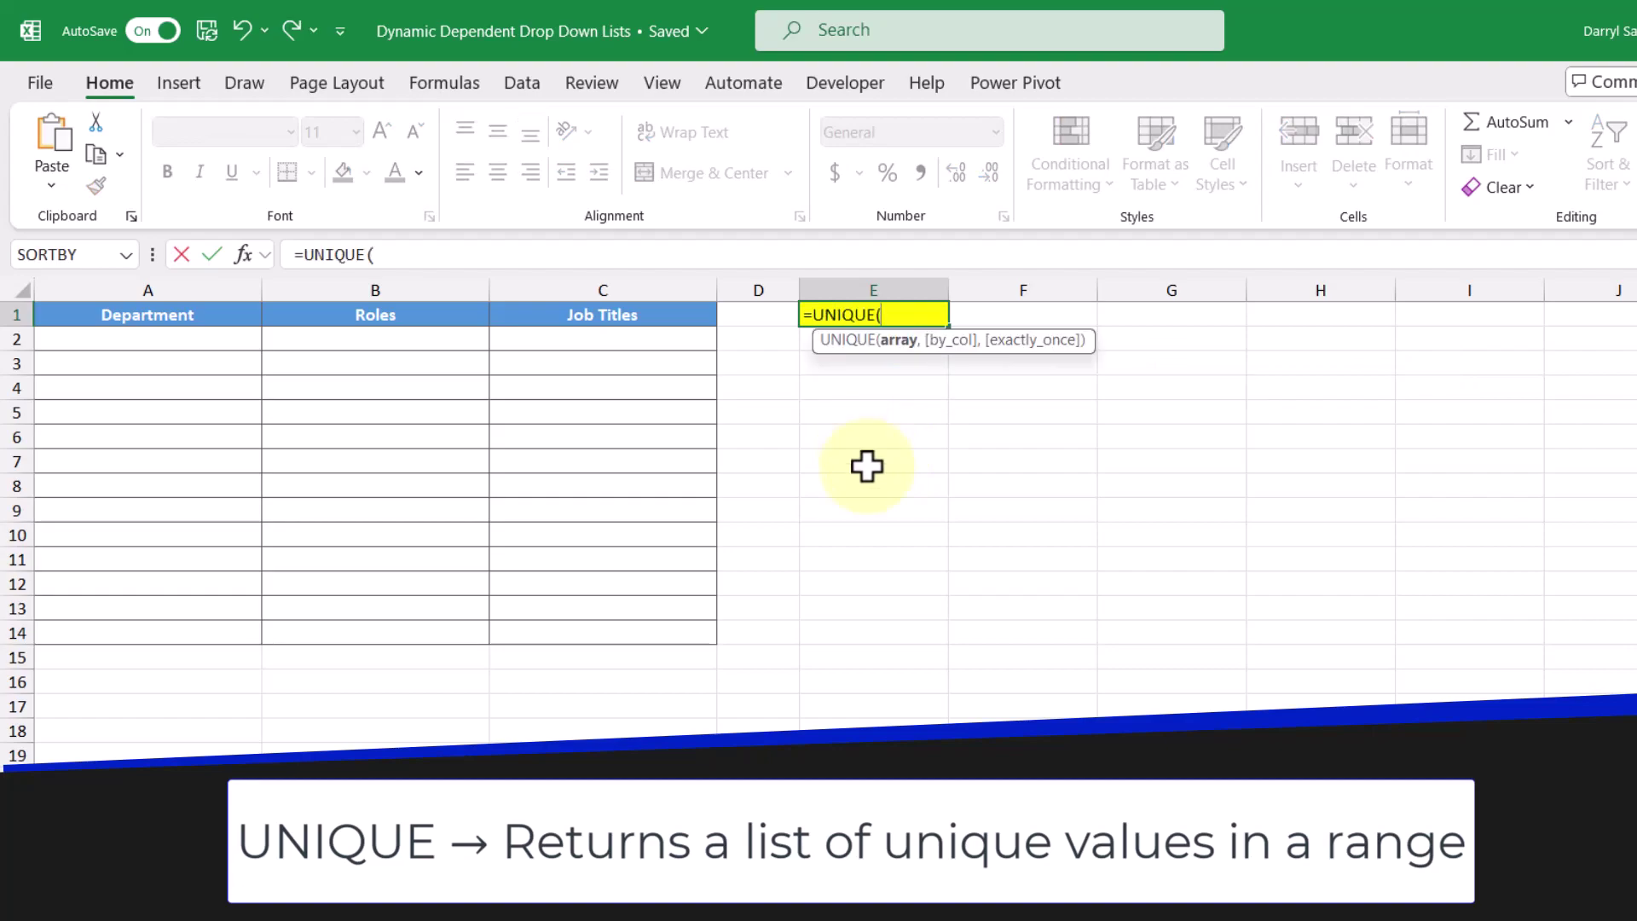
left_click(409, 908)
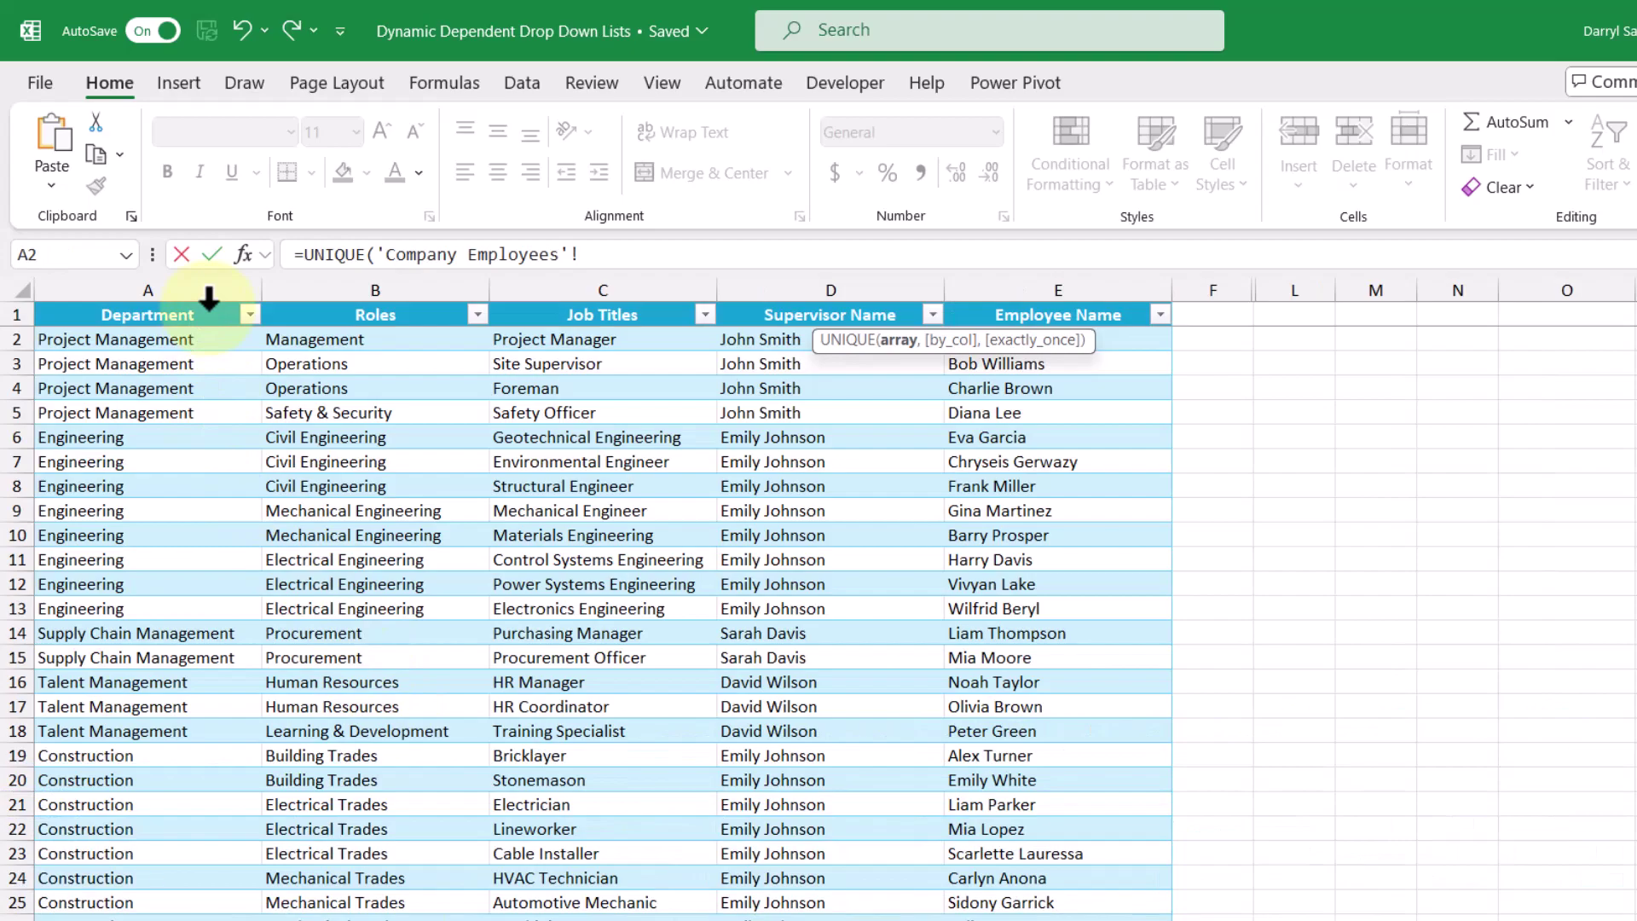
left_click(209, 298)
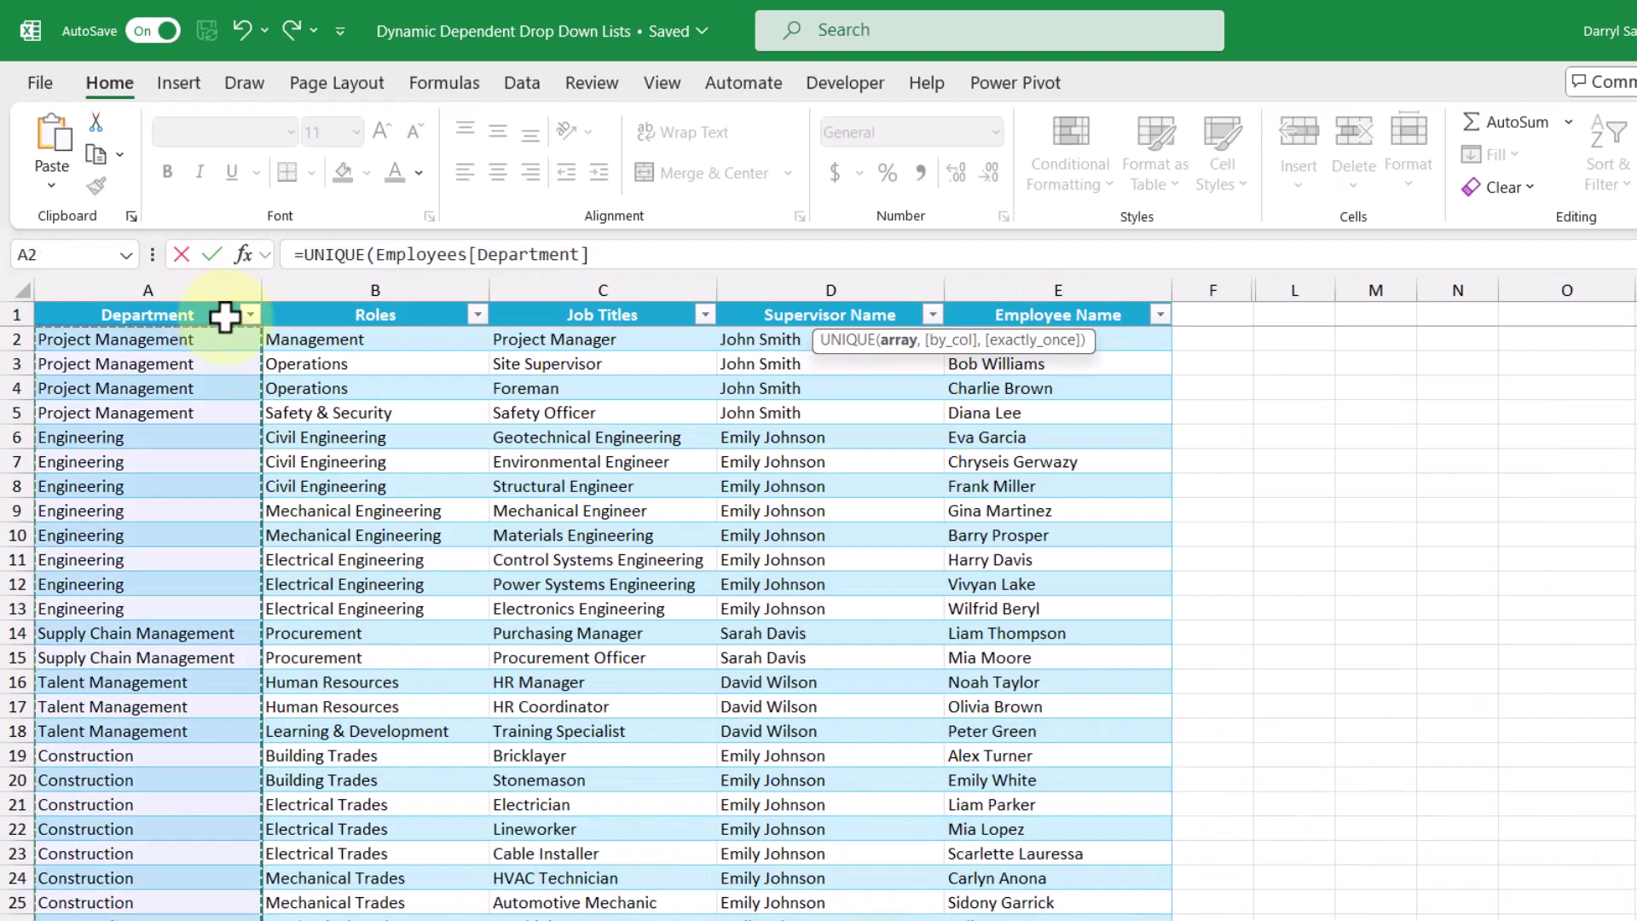
key("Return")
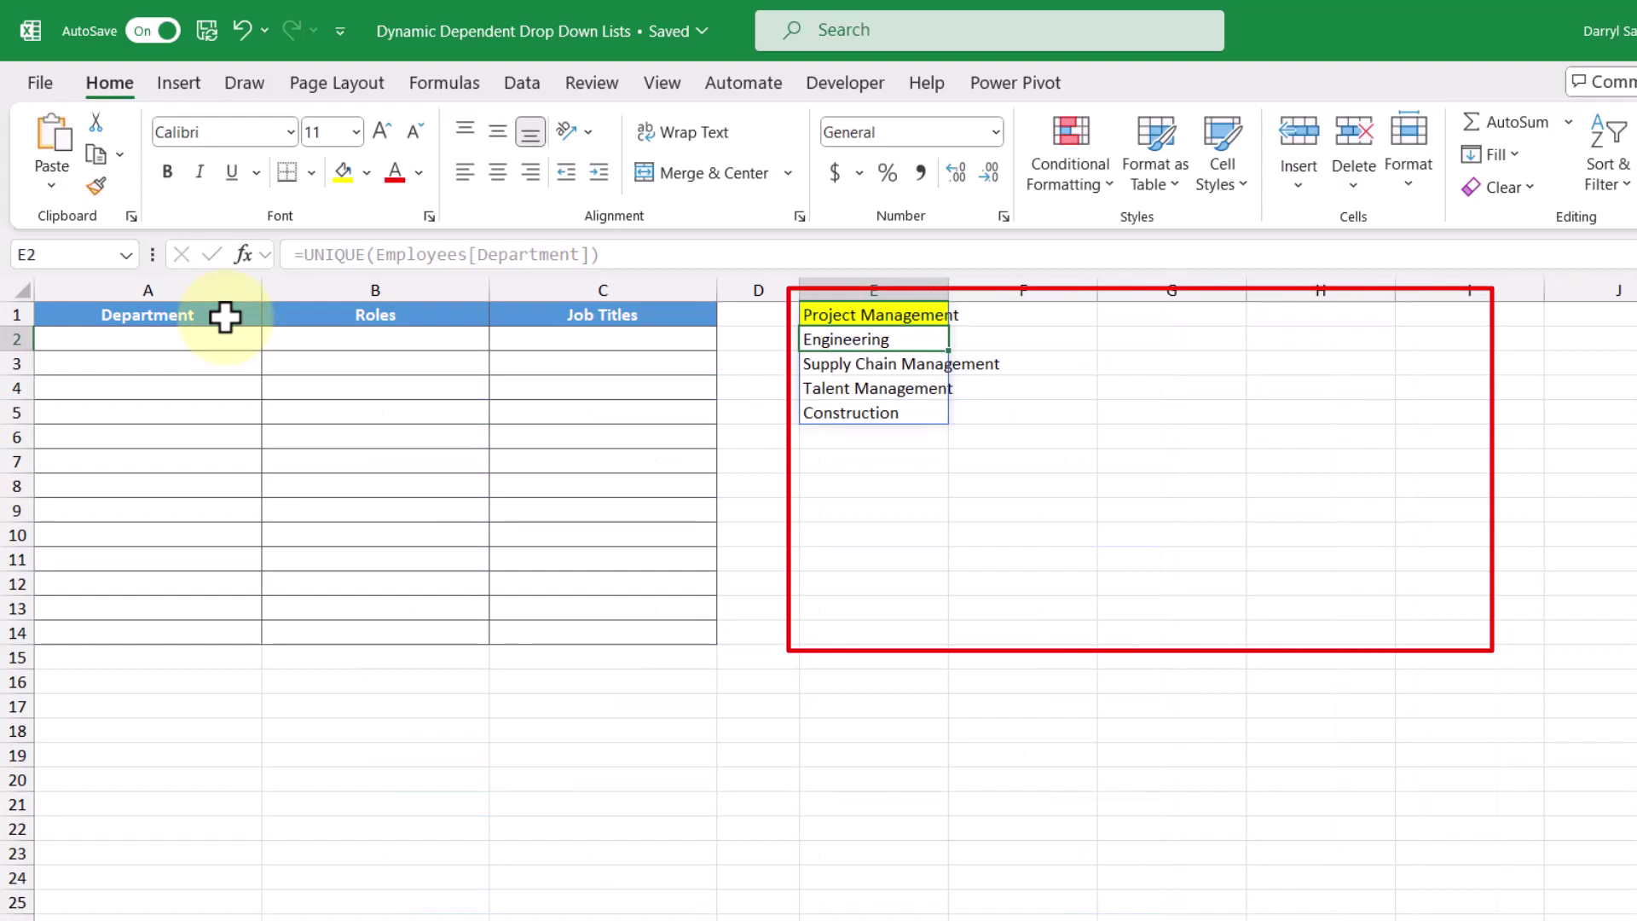
Step: Sort the department list by changing the formula in E1 to =SORT(UNIQUE(Employees[Department]))
key("Up")
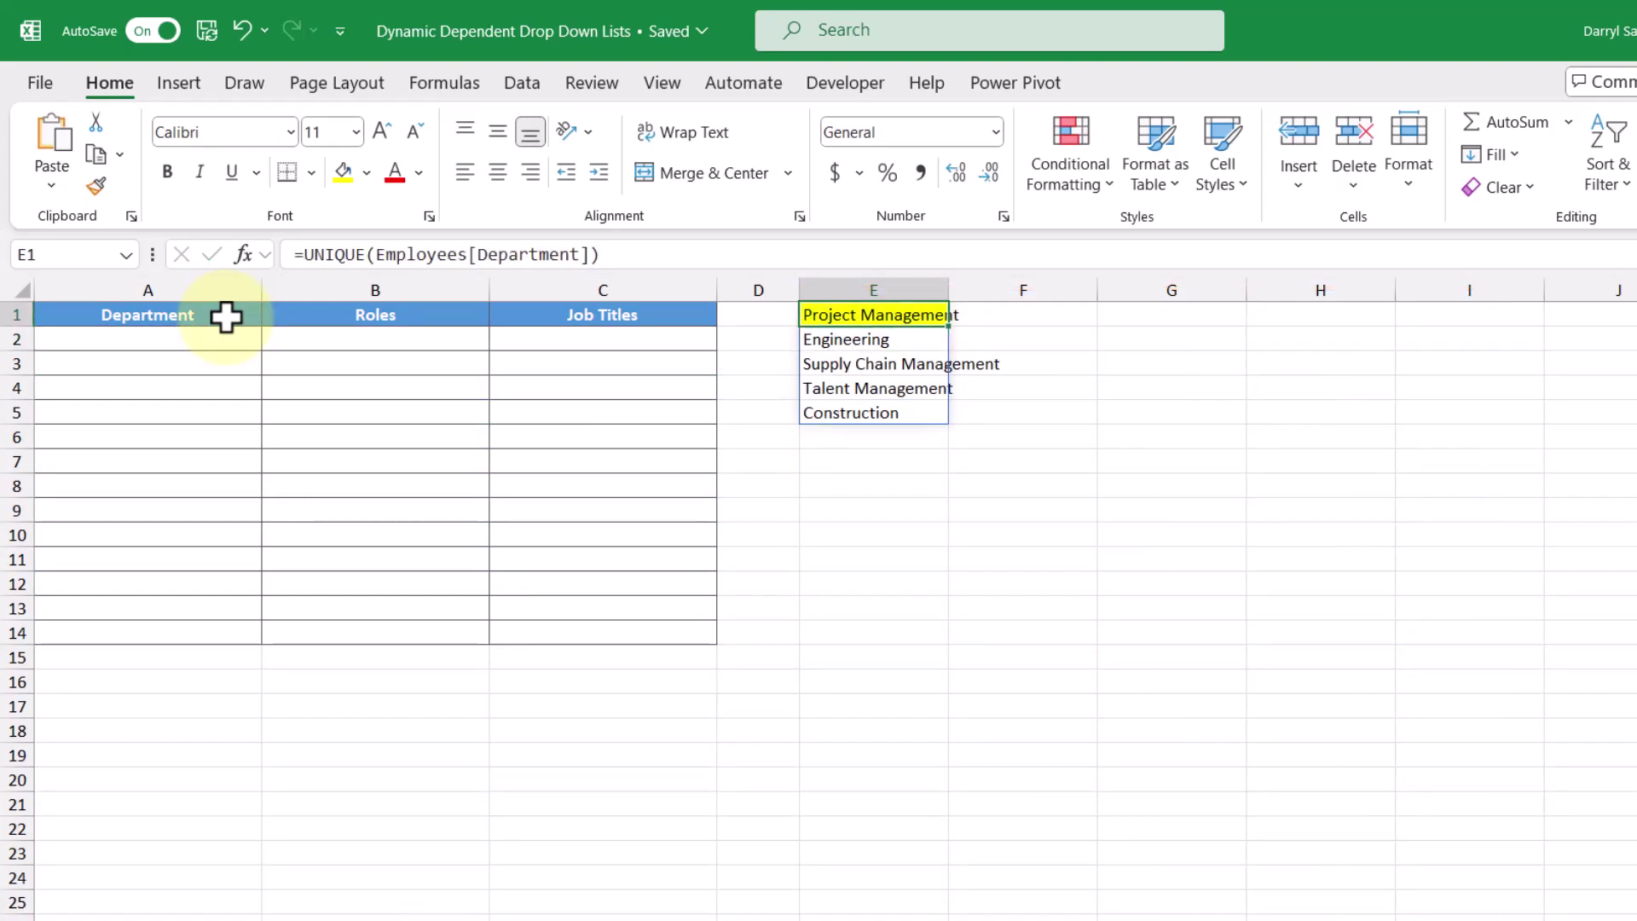
left_click(299, 254)
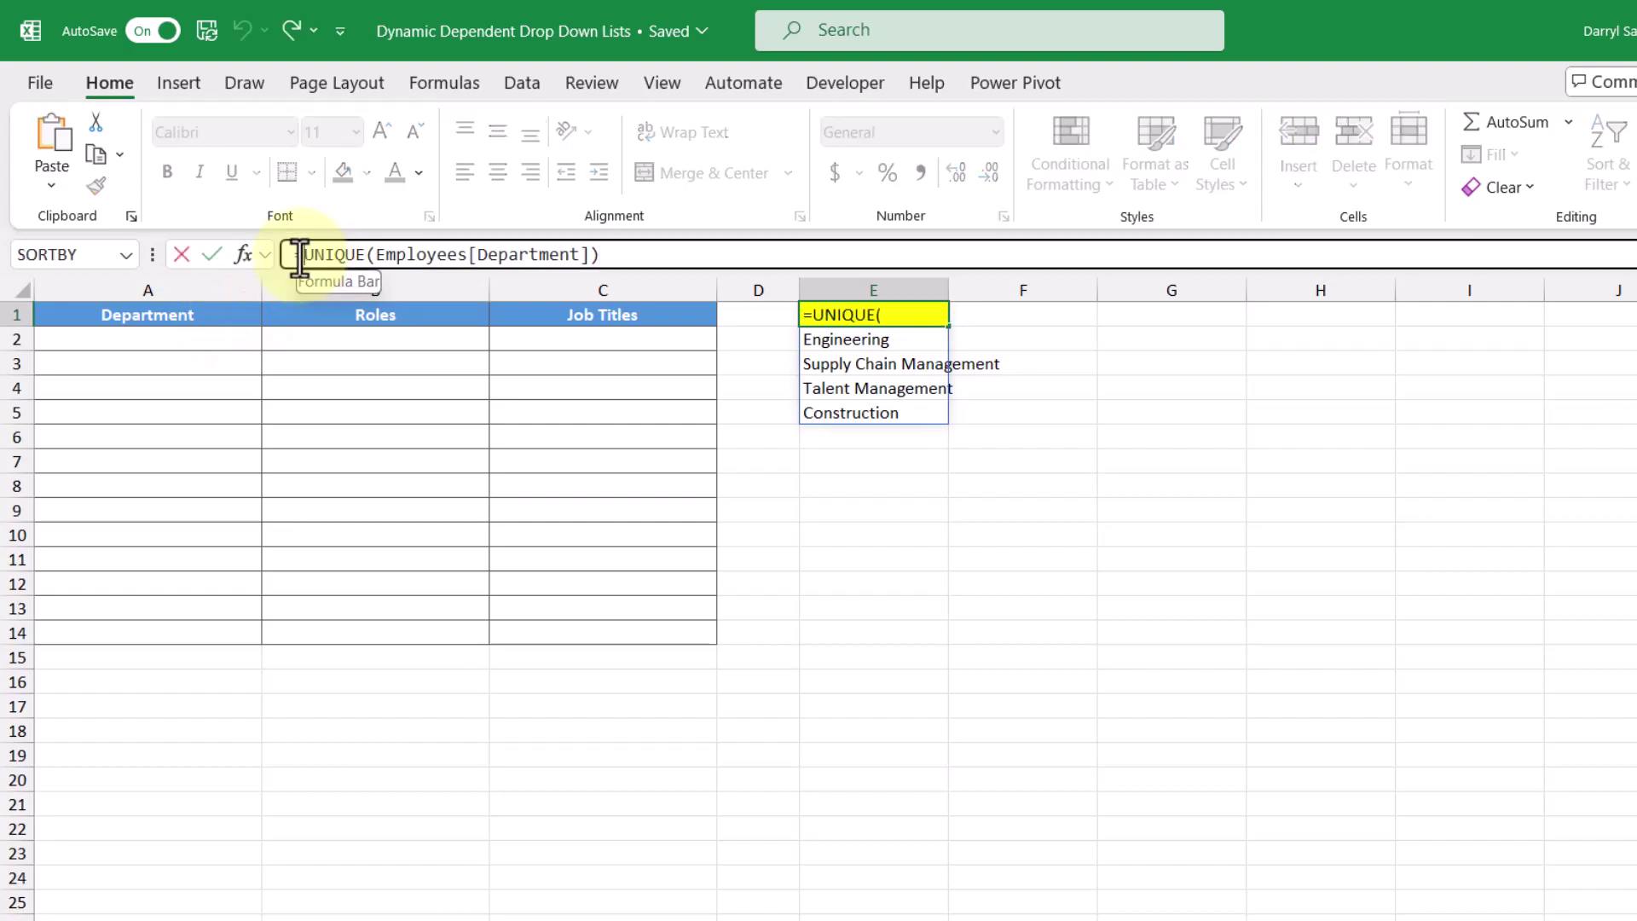
type("so")
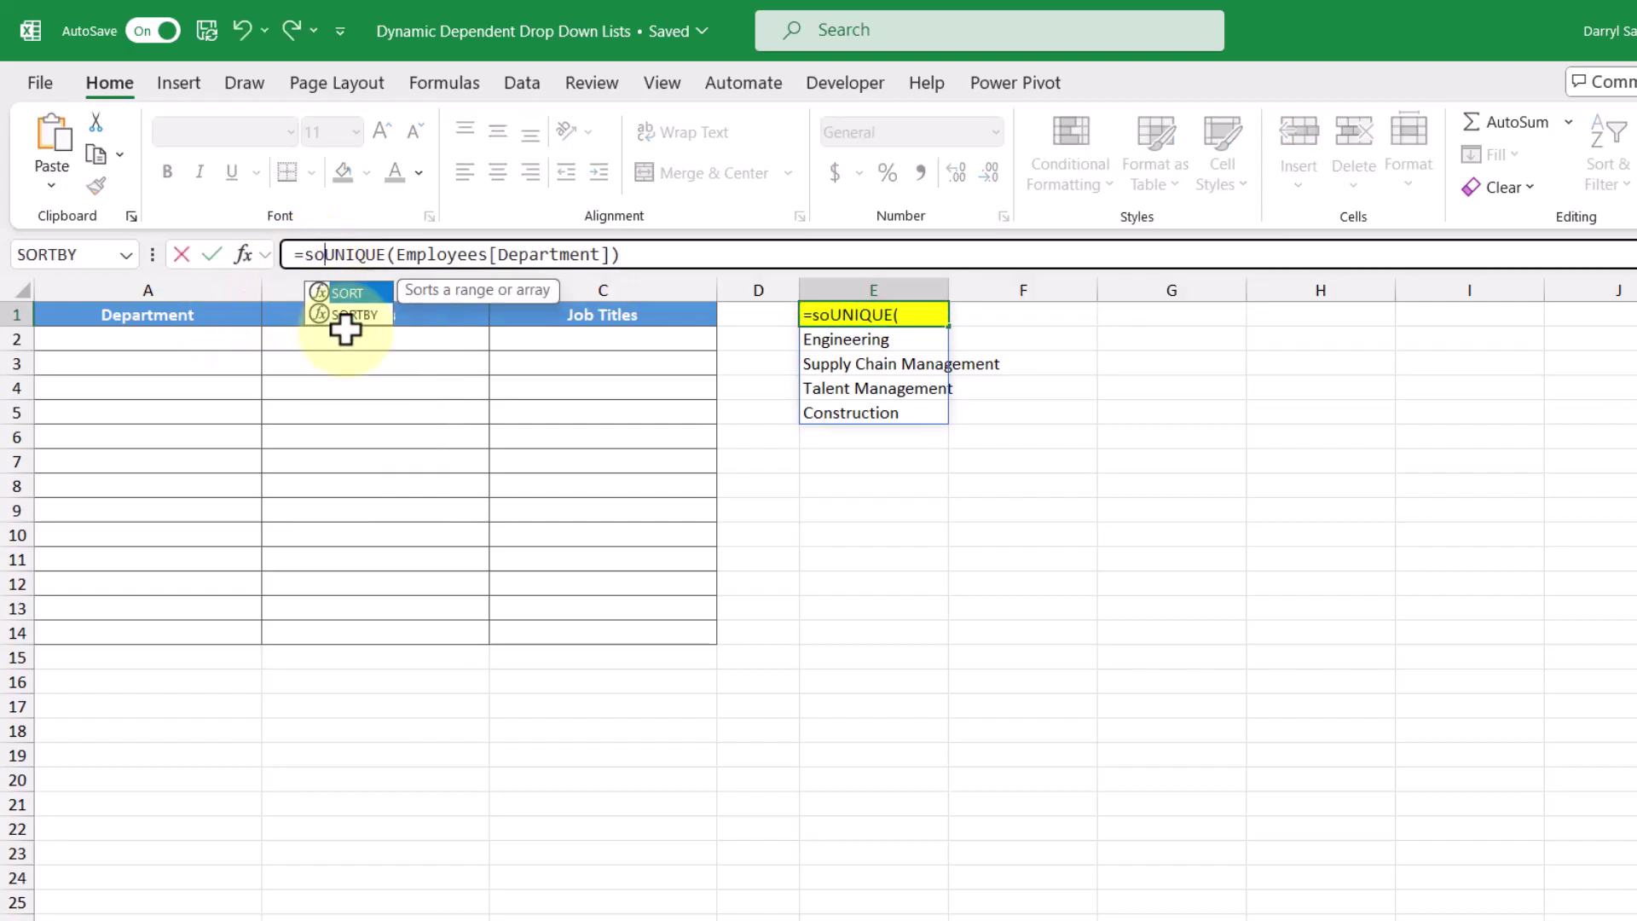
type("rt")
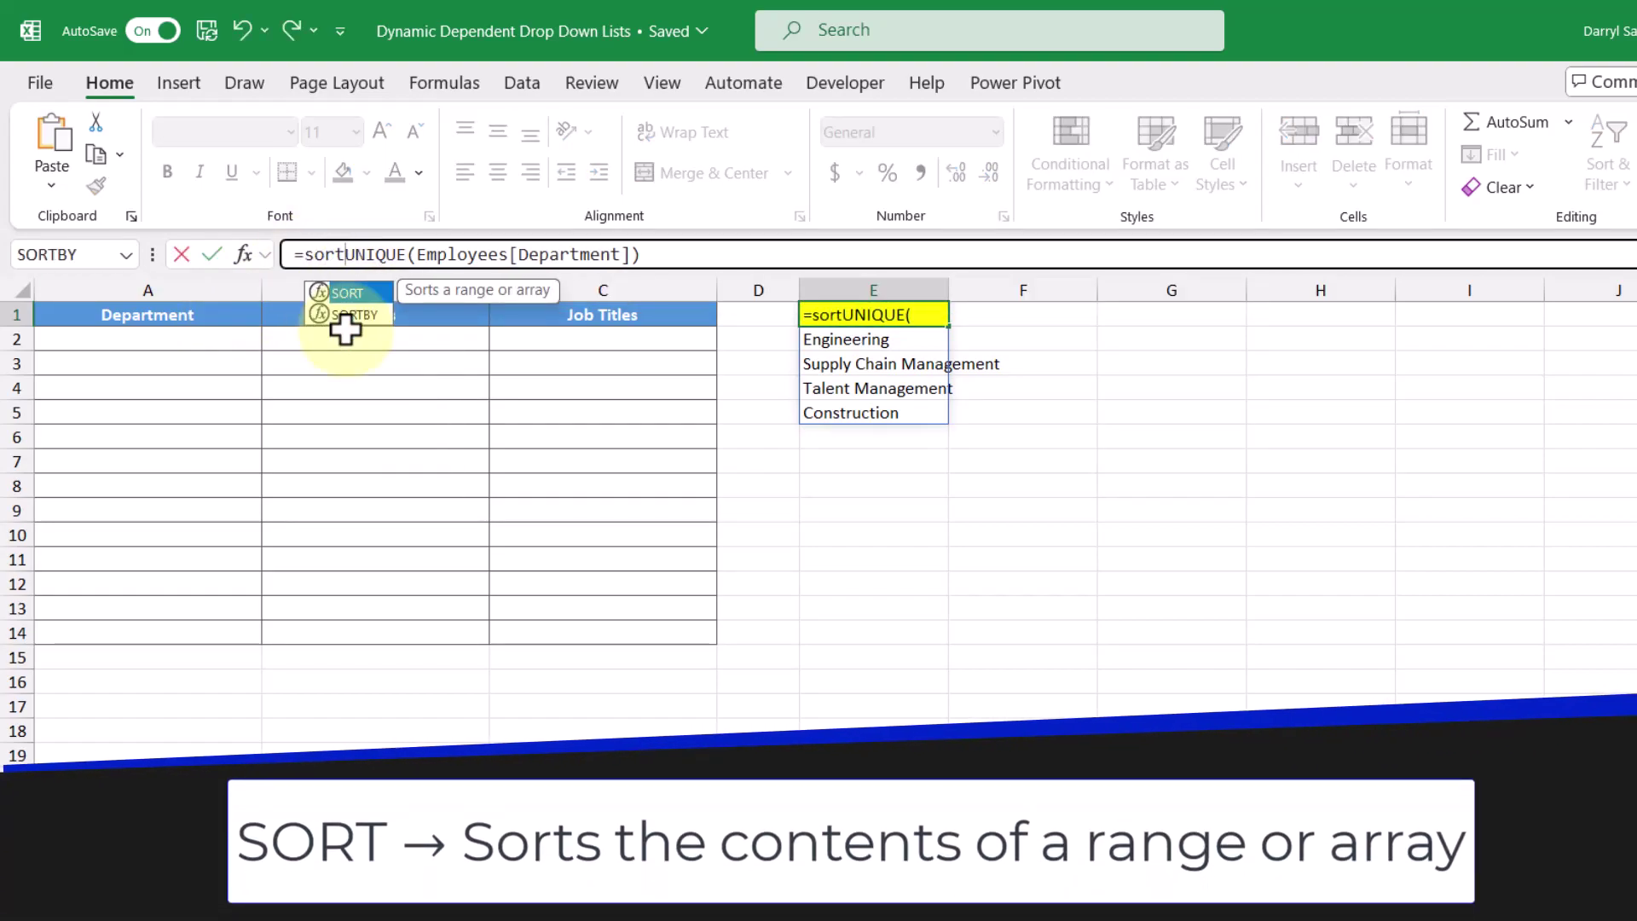
key("Tab")
type("(")
key("BackSpace")
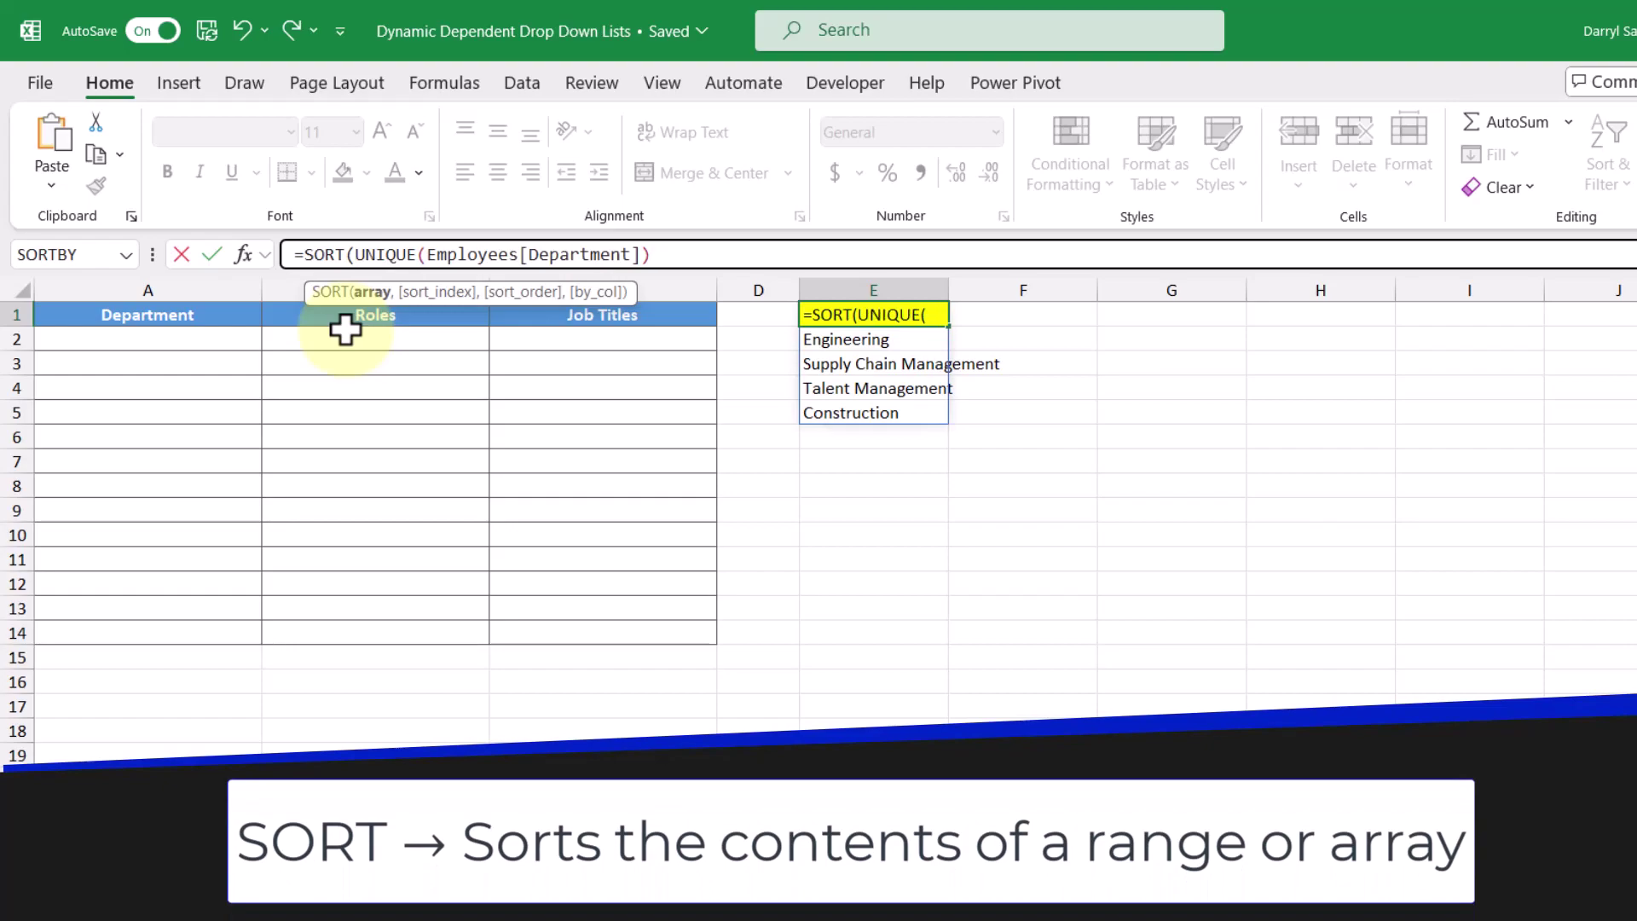
left_click(676, 256)
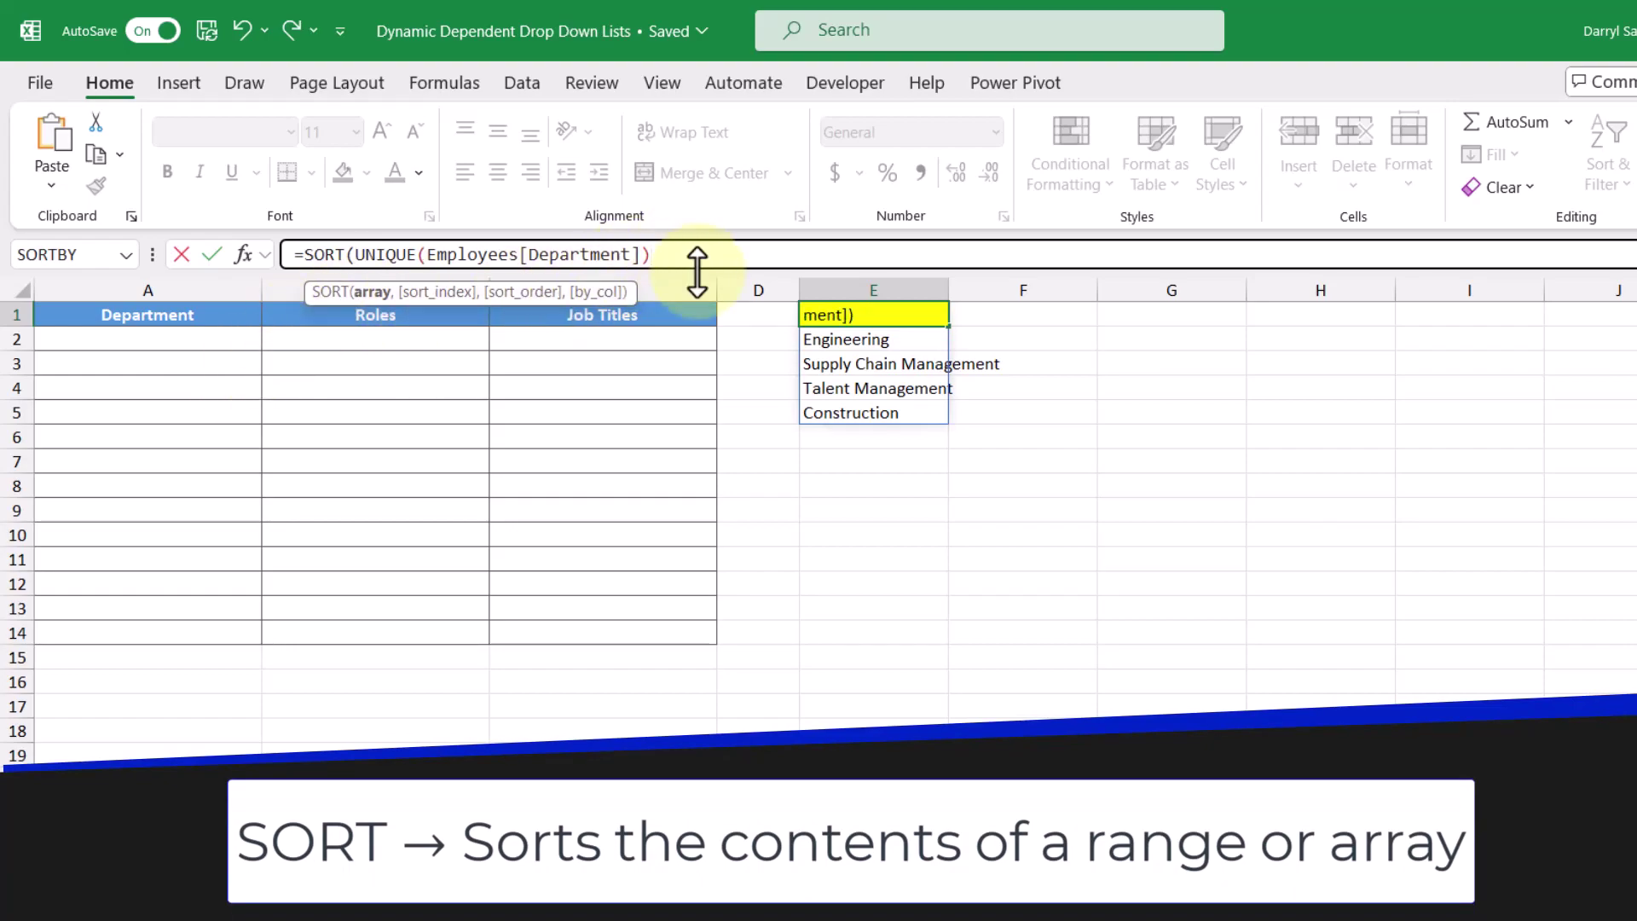
type(")")
key("Return")
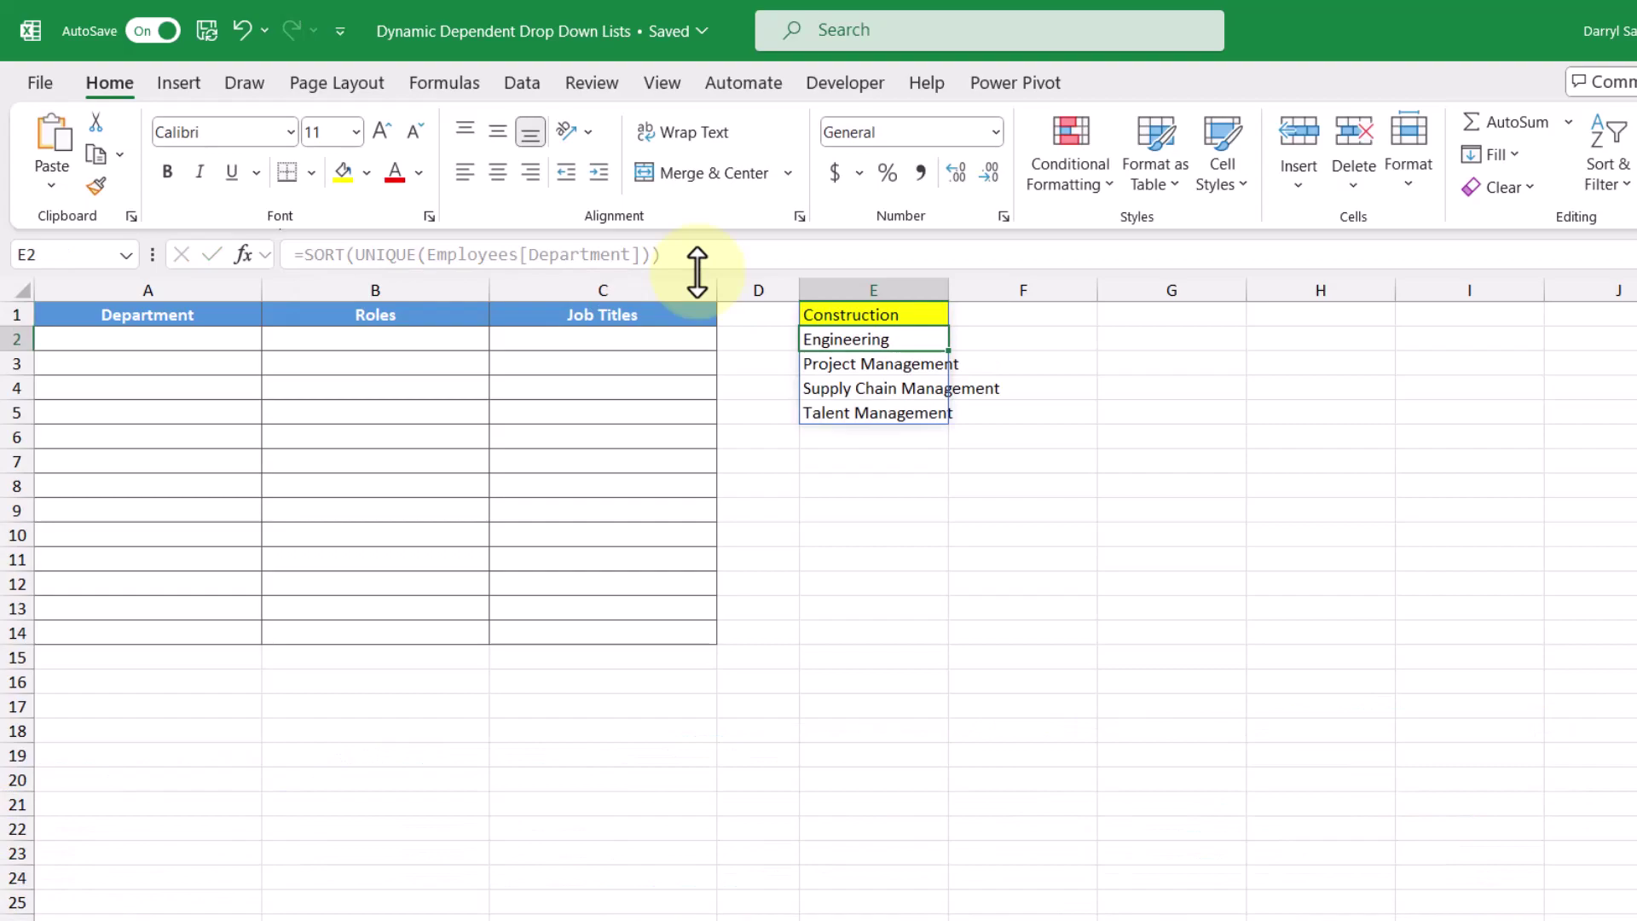
Step: Lay the department list out in a single row by changing the formula in E1 to =TOROW(SORT(UNIQUE(Employees[Department])))
key("Up")
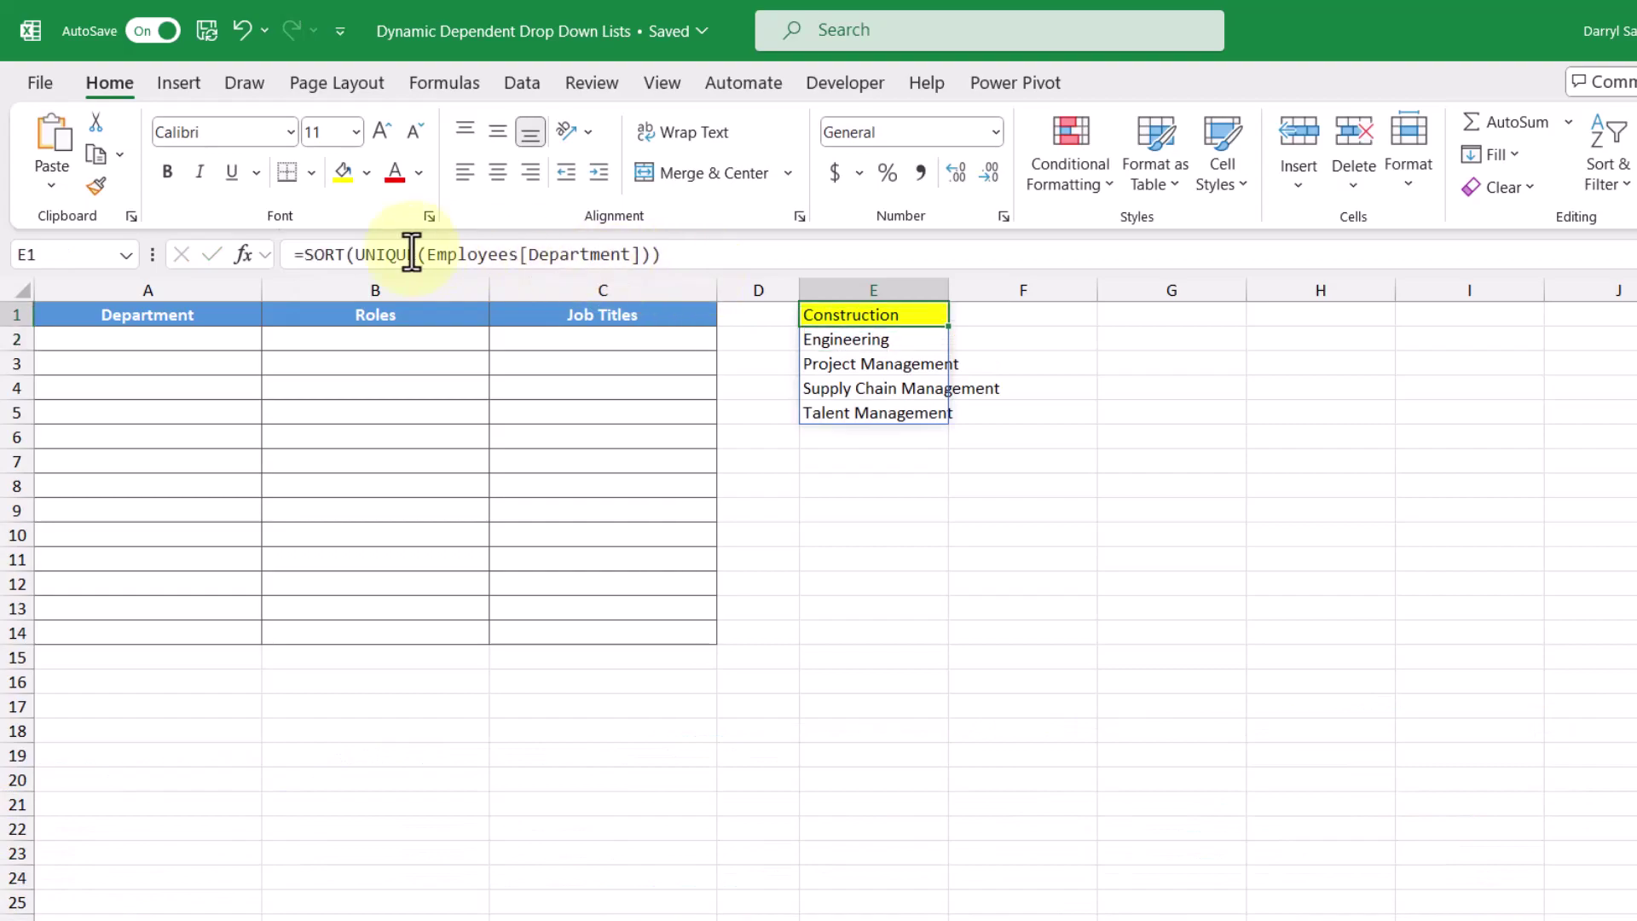
left_click(303, 254)
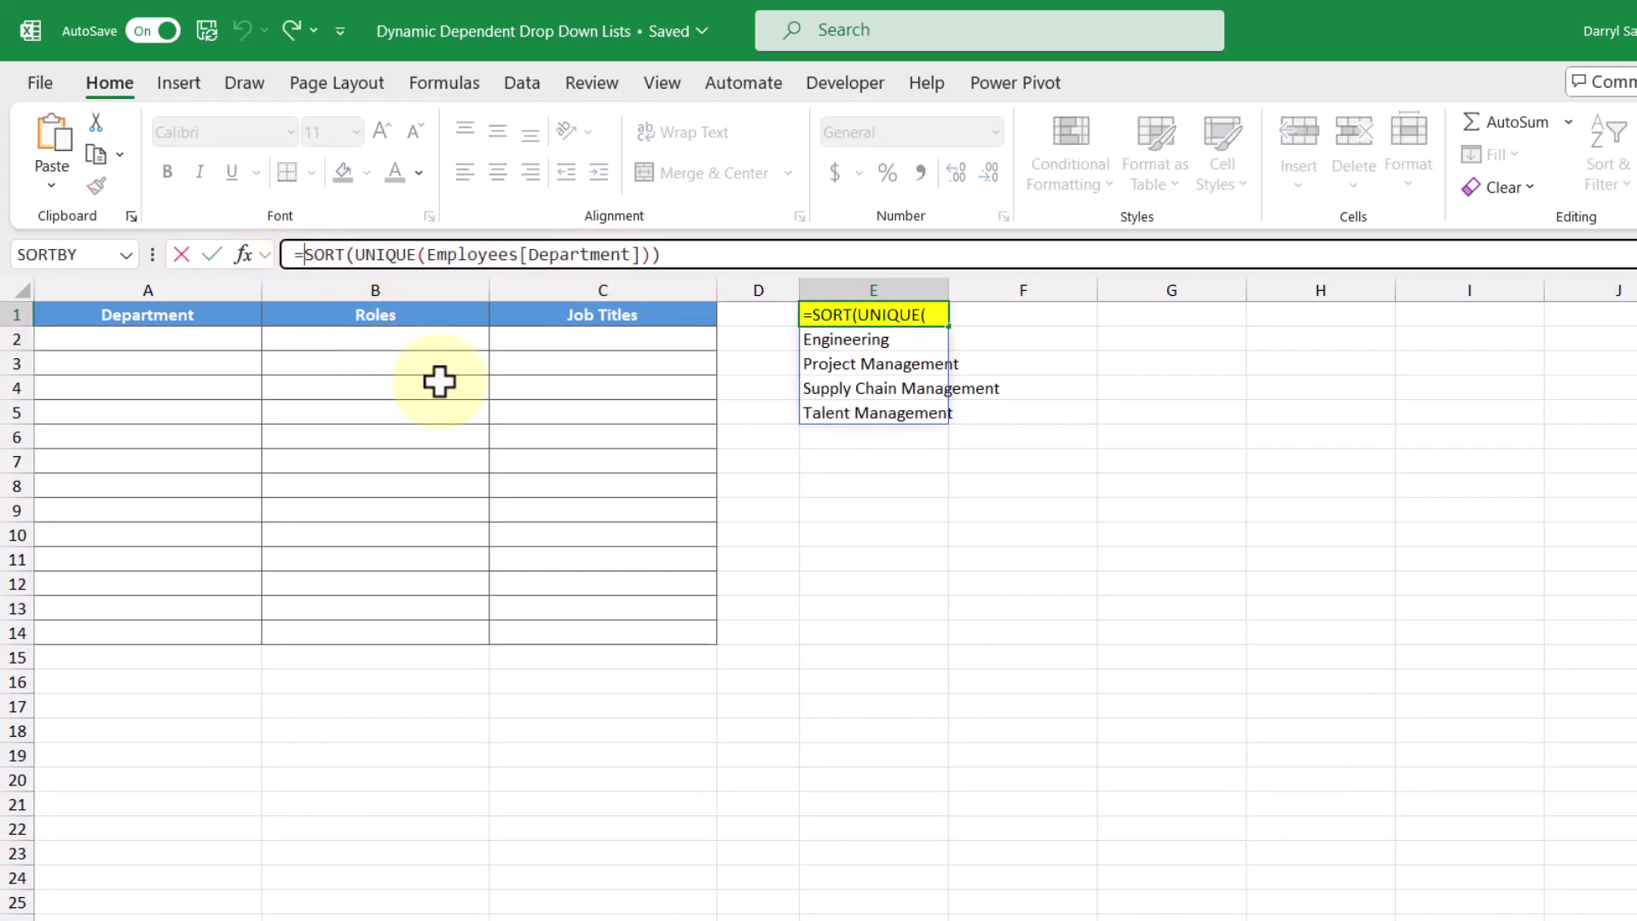
type("torow(")
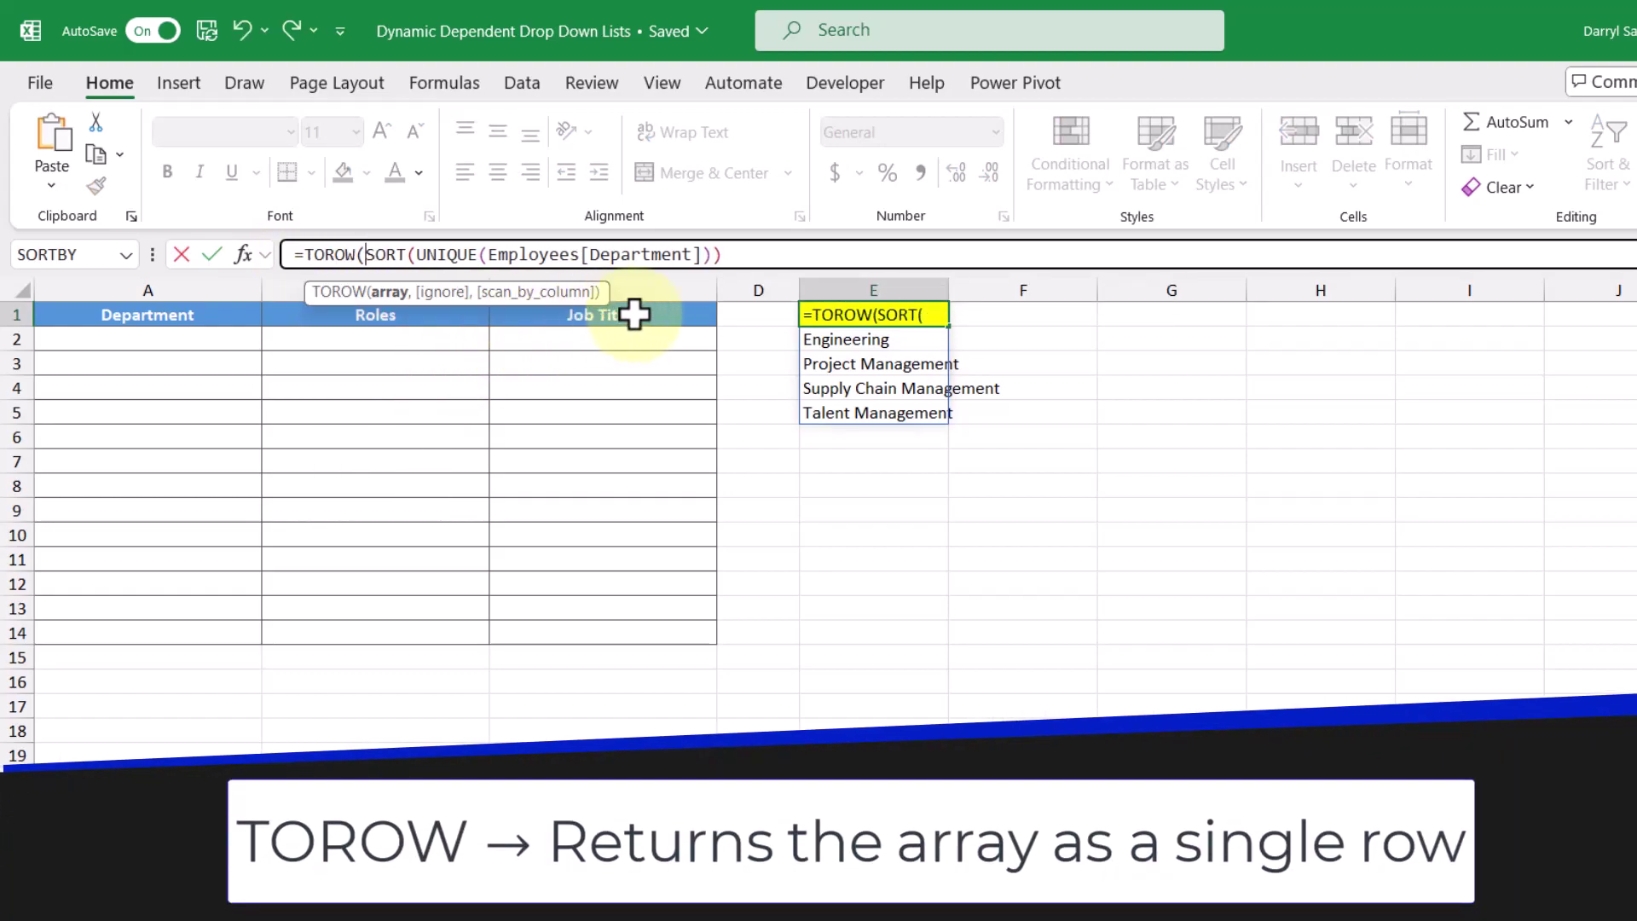
left_click(742, 255)
type(")")
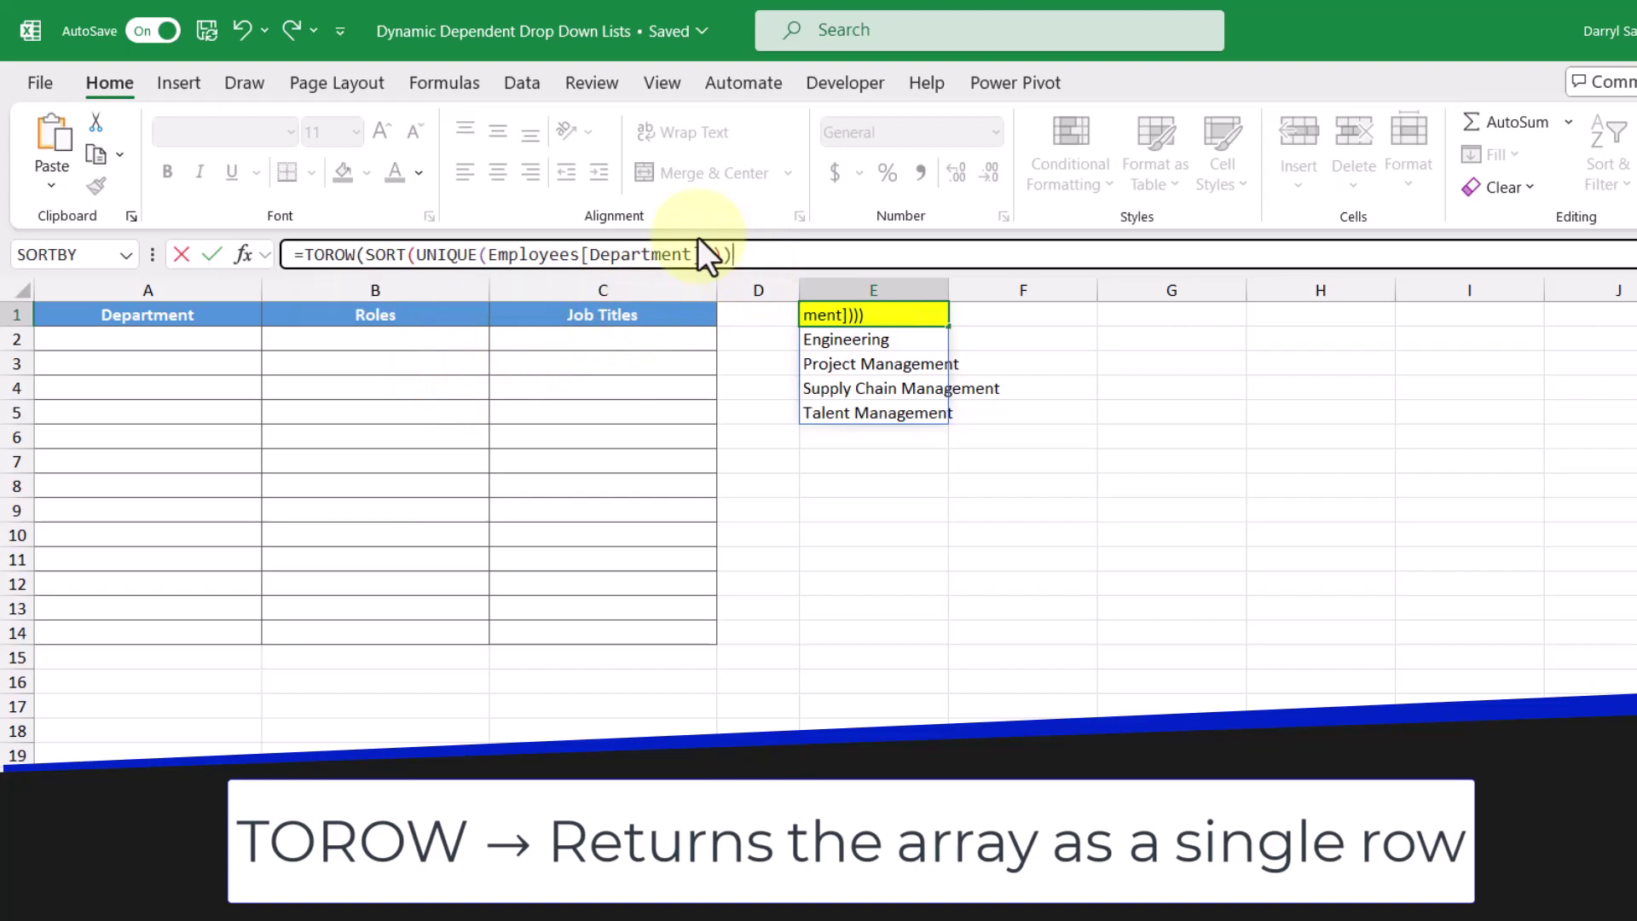
key("Return")
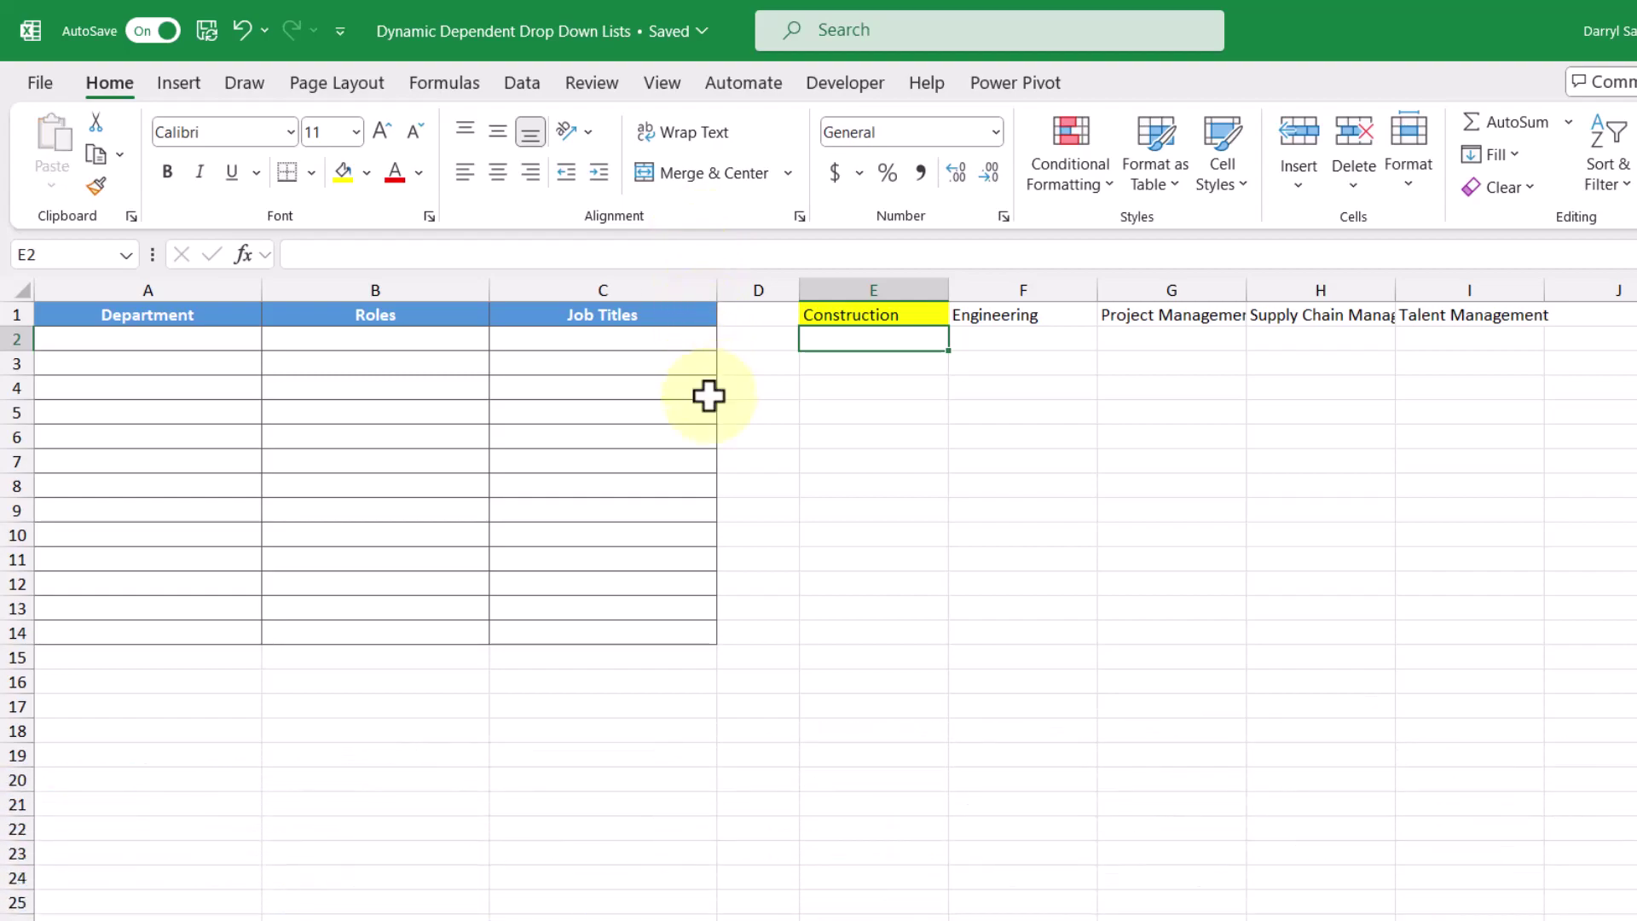
Step: Enter =FILTER(Employees[Roles],Employees[Department]=E1,"Placeholder") in E2, referencing the employee table's Roles and Department columns
type("=FILTER(")
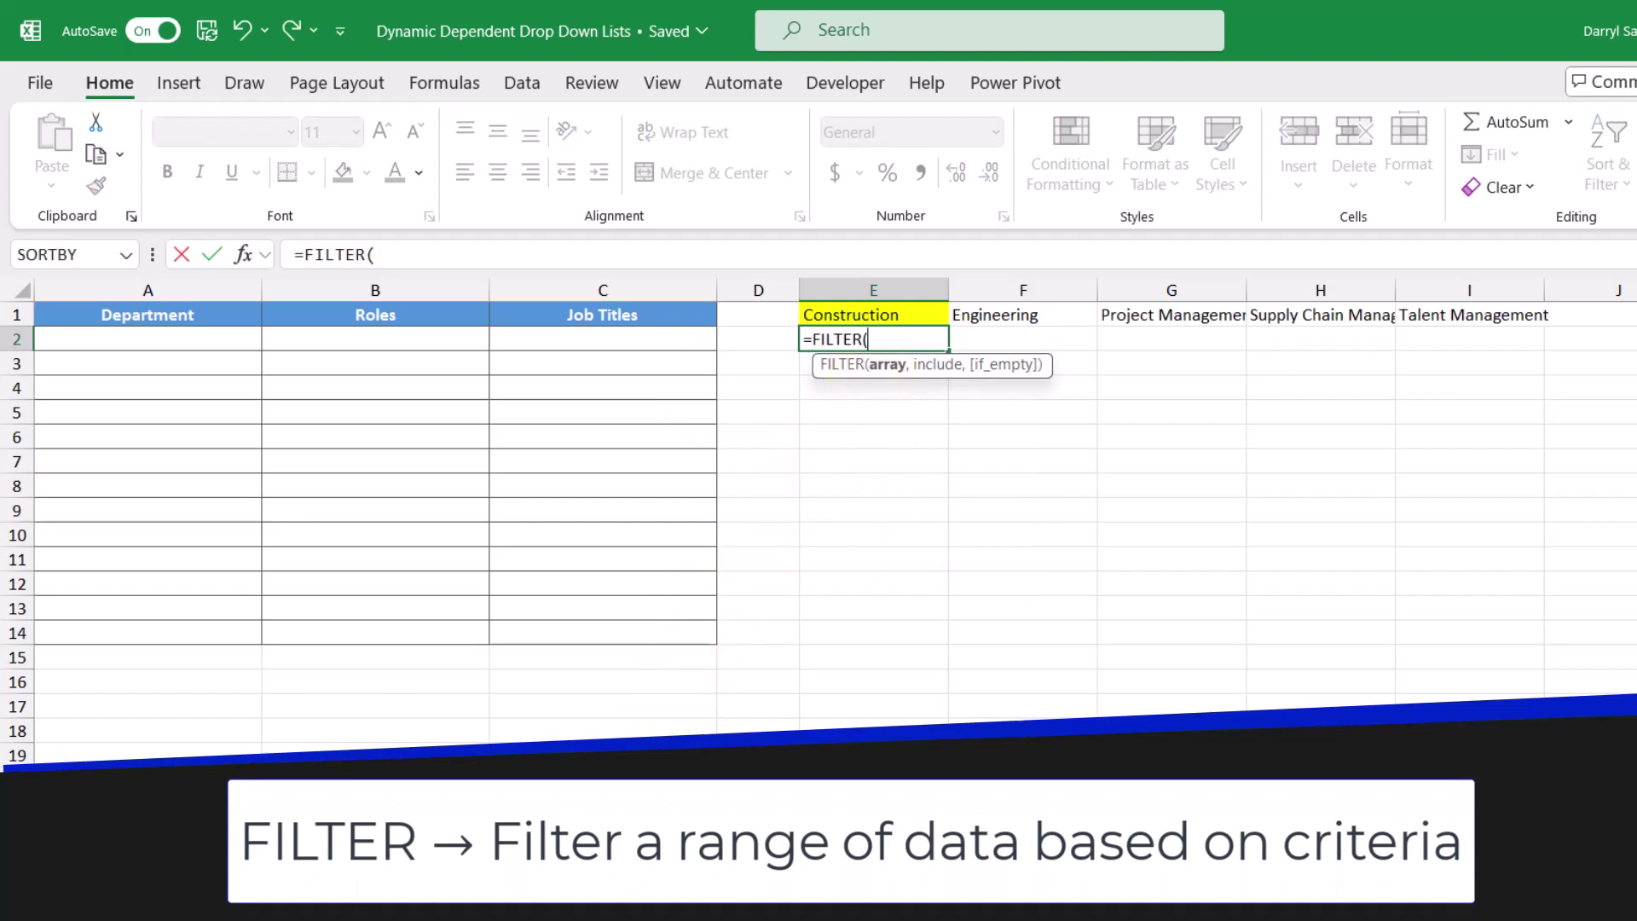
key("ctrl+Page_Up")
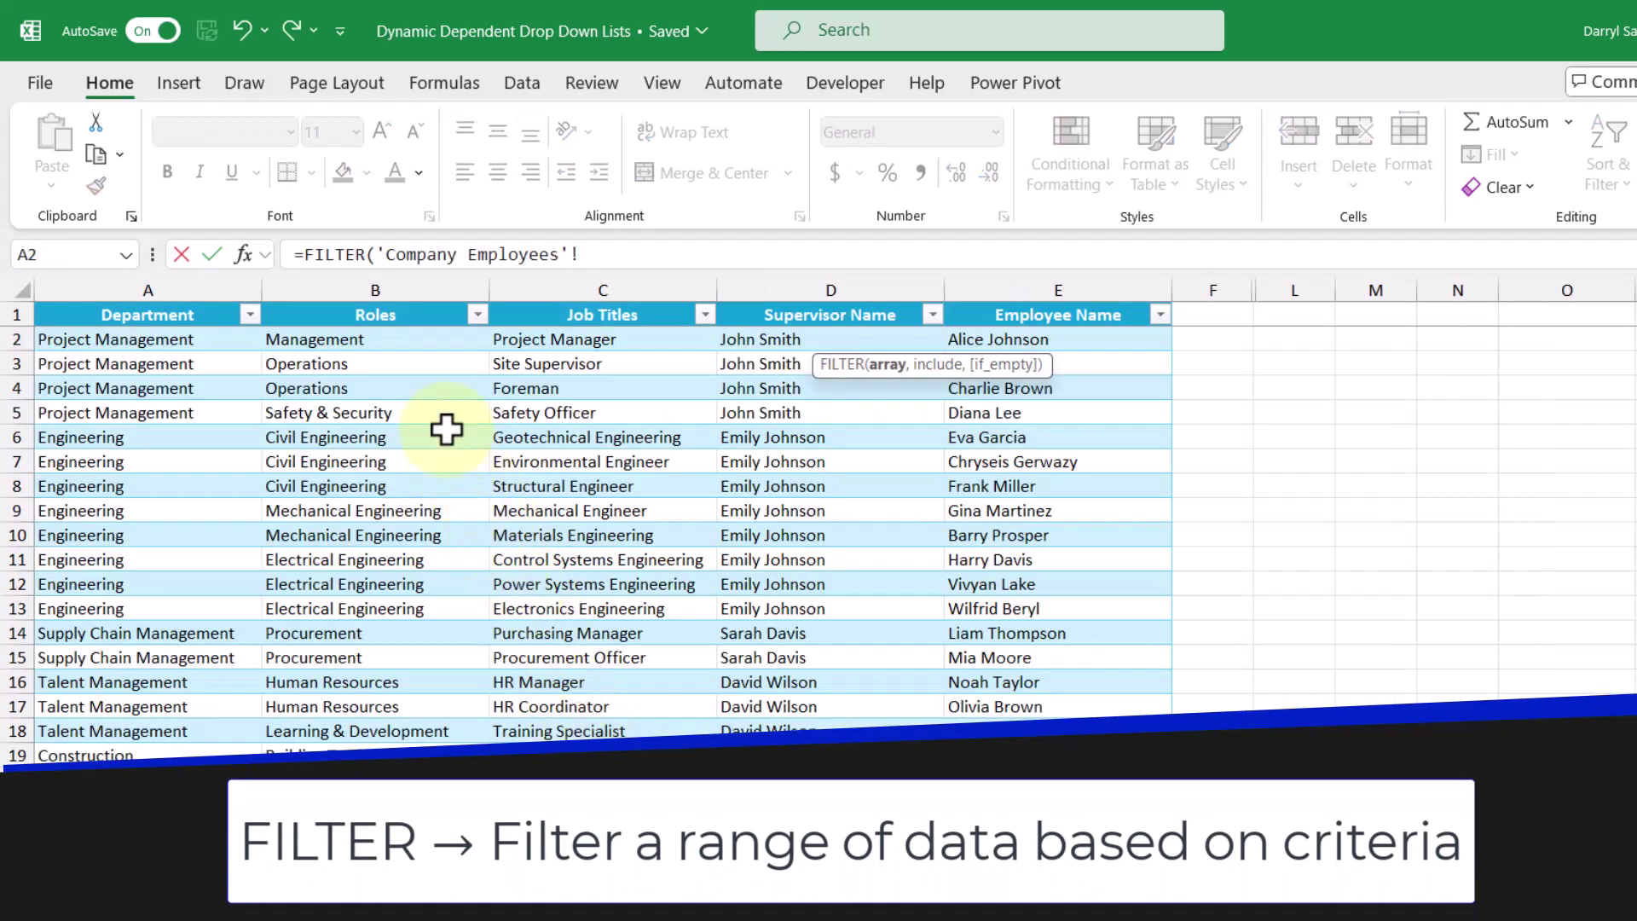
left_click(444, 309)
type(",")
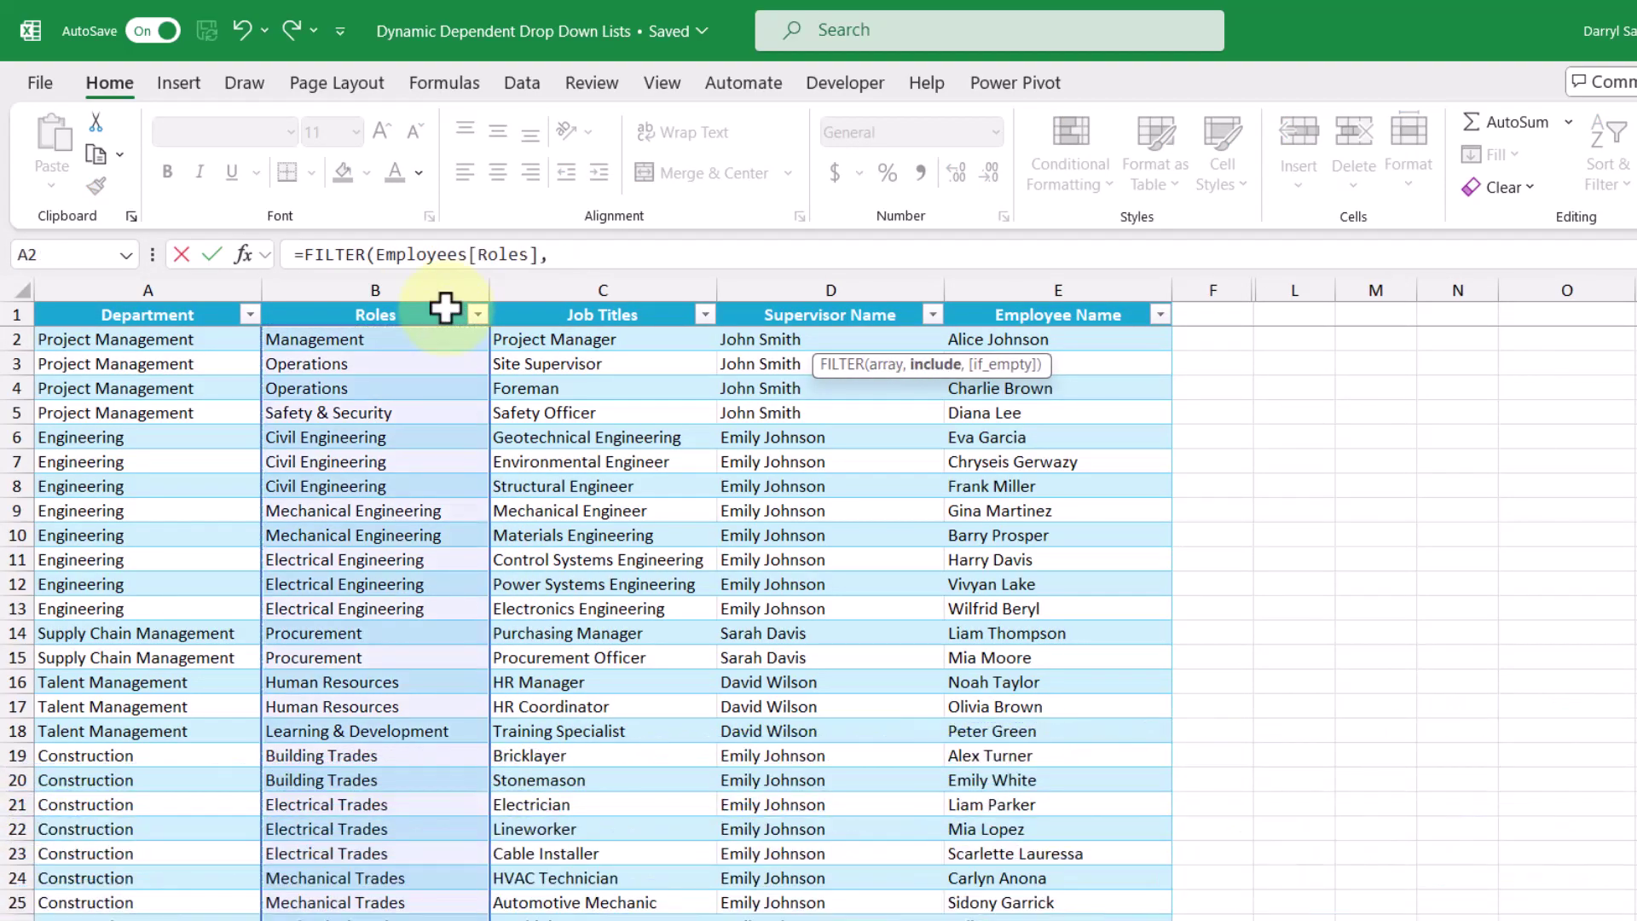
left_click(201, 300)
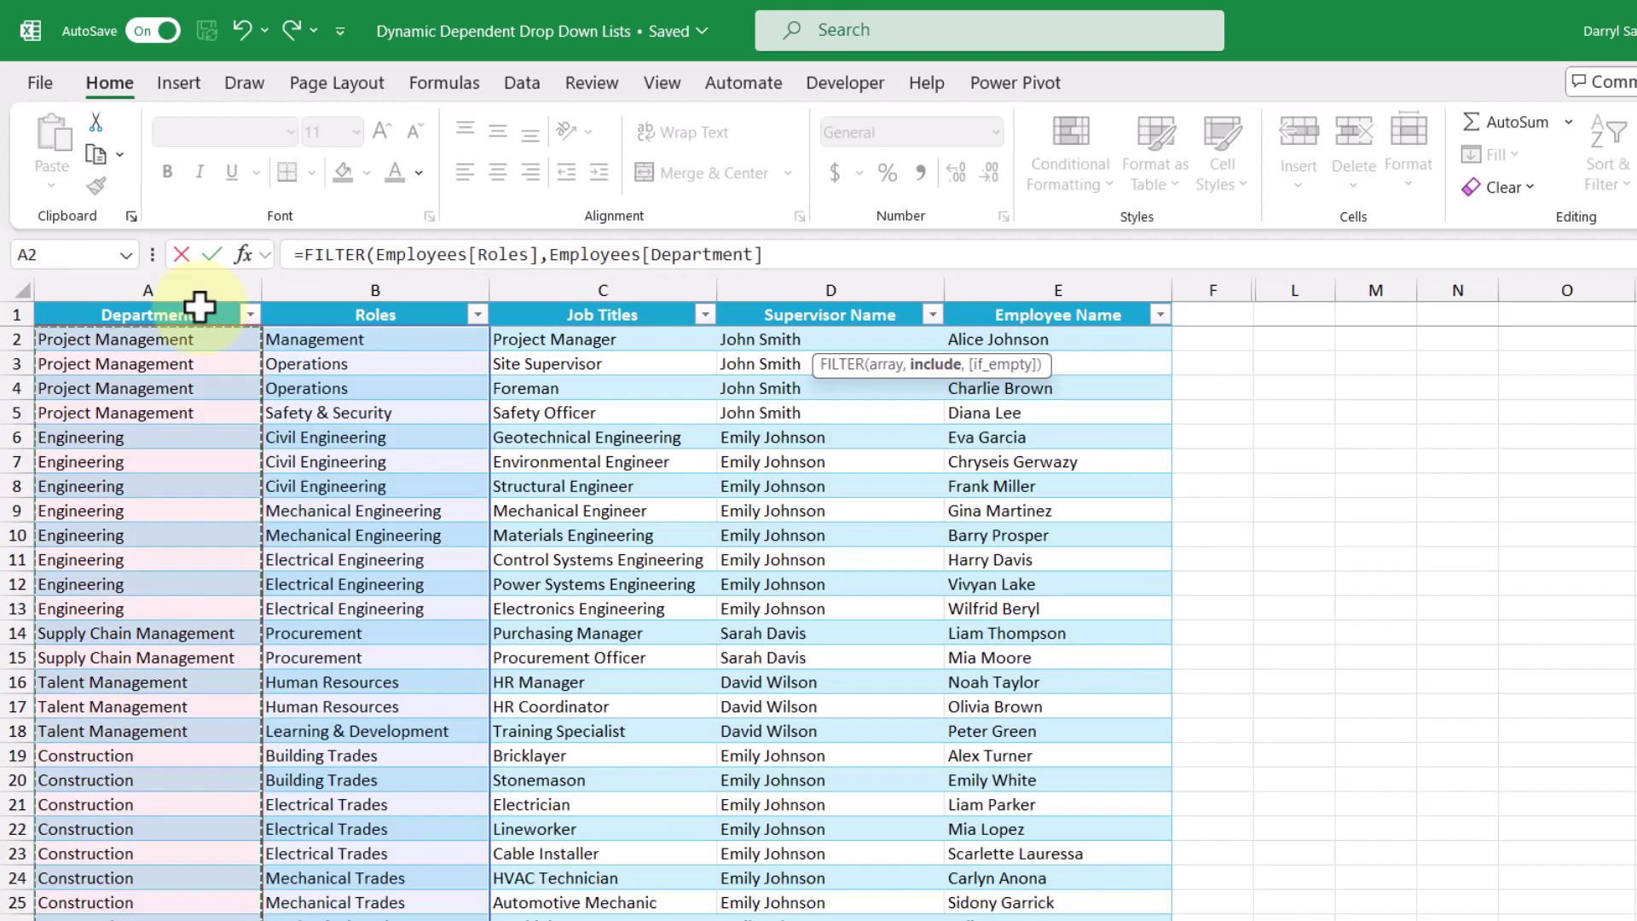
type("=E1")
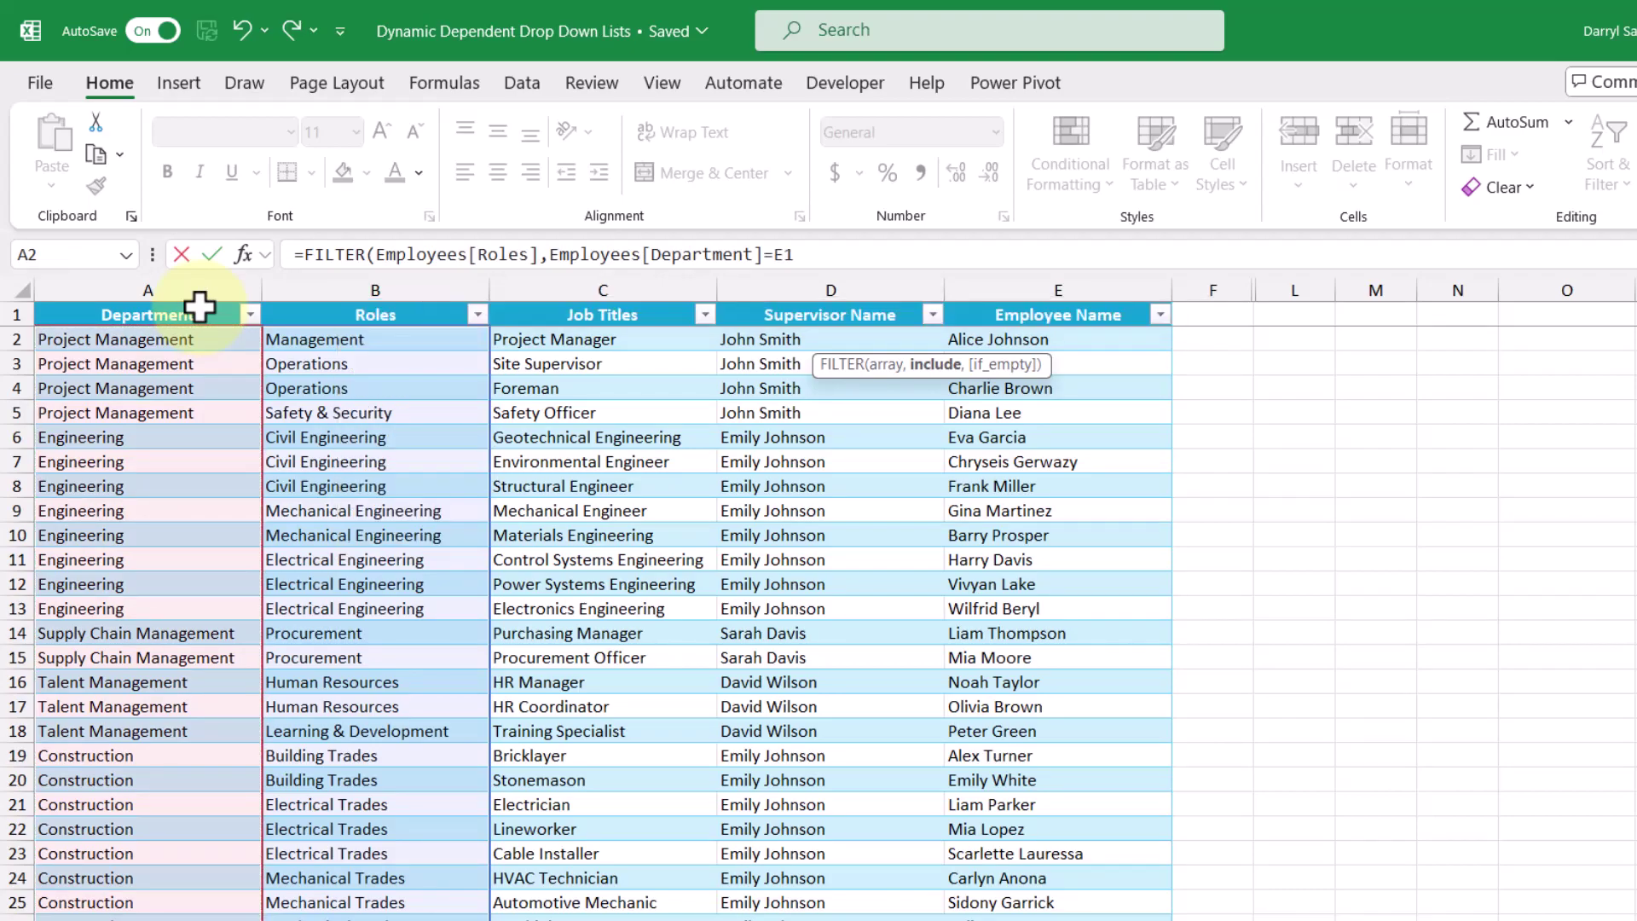
type(",\"Placeho")
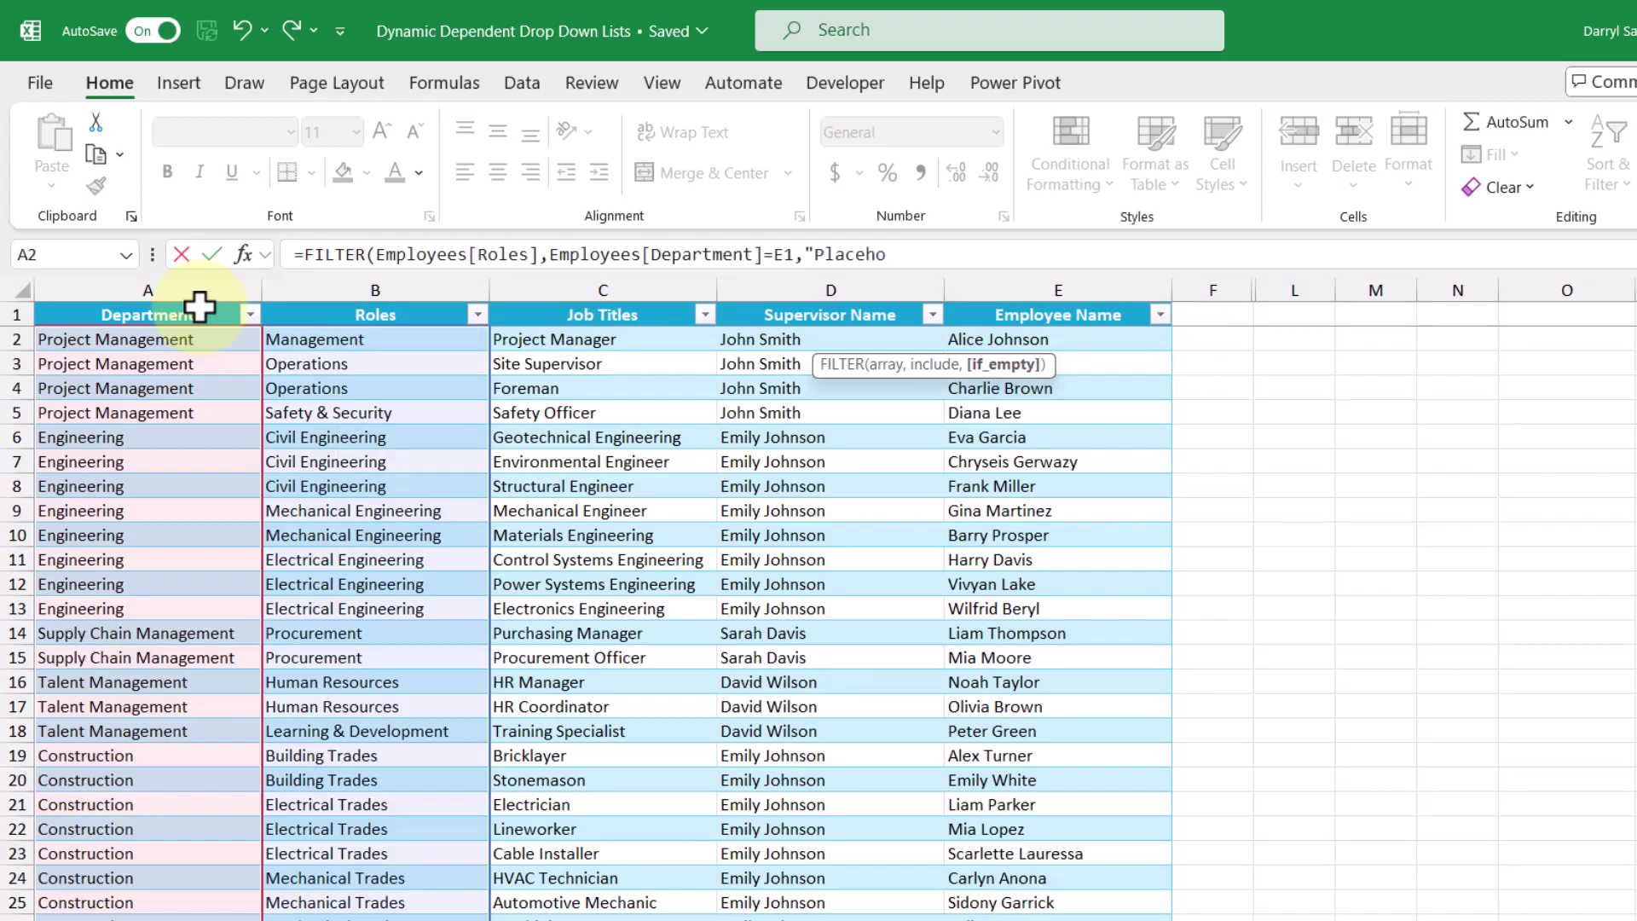
type("lder\")")
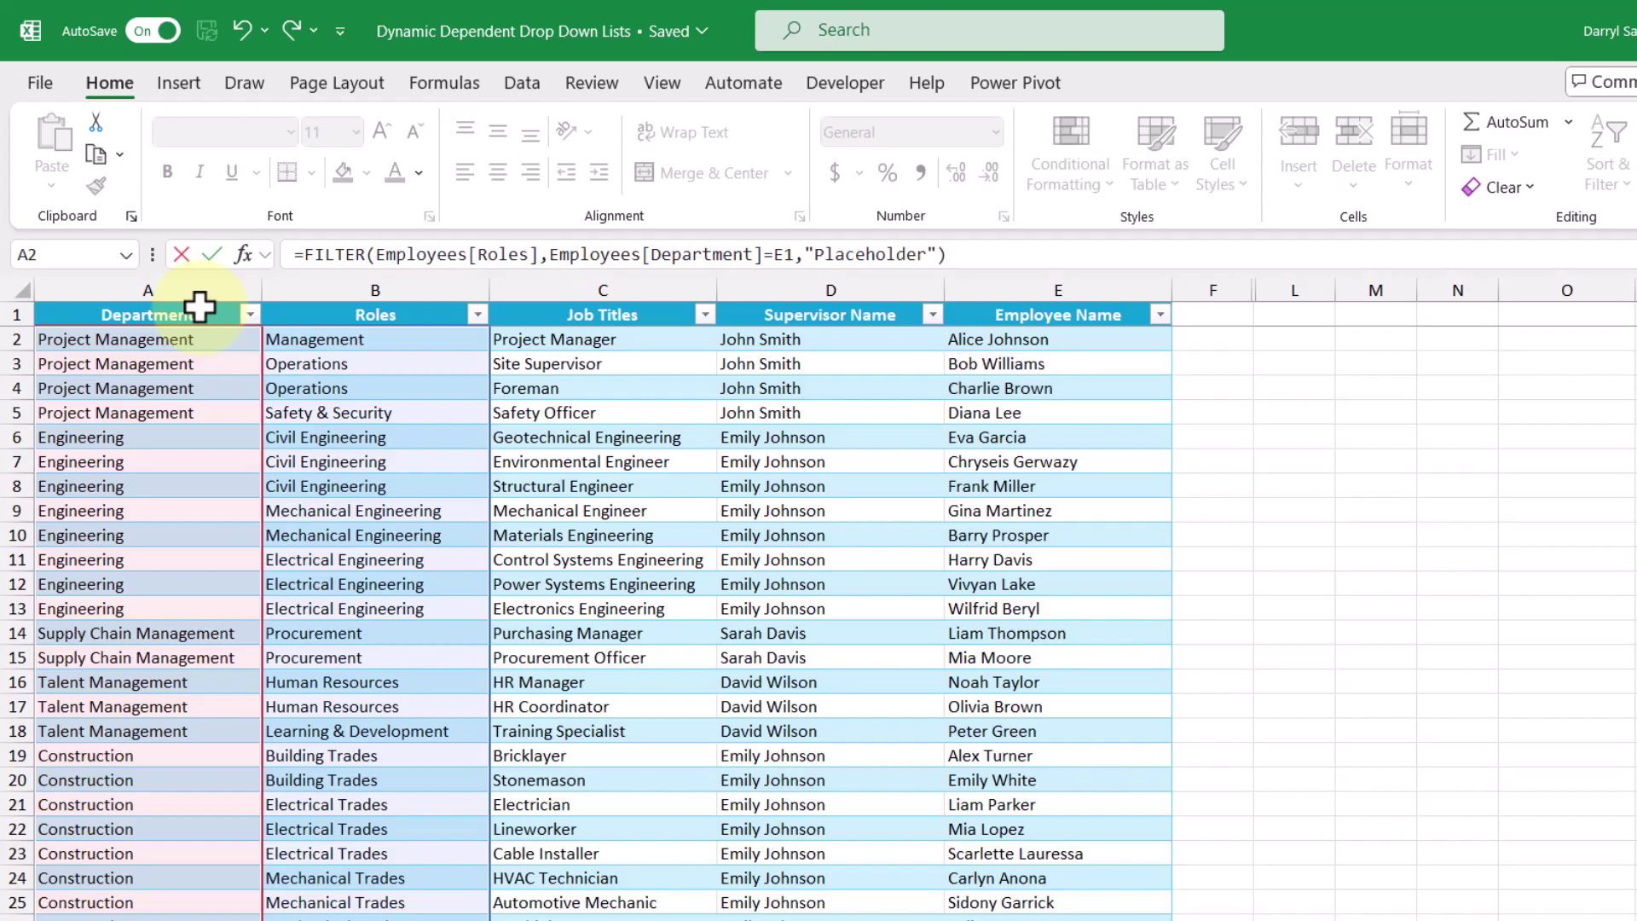
key("Return")
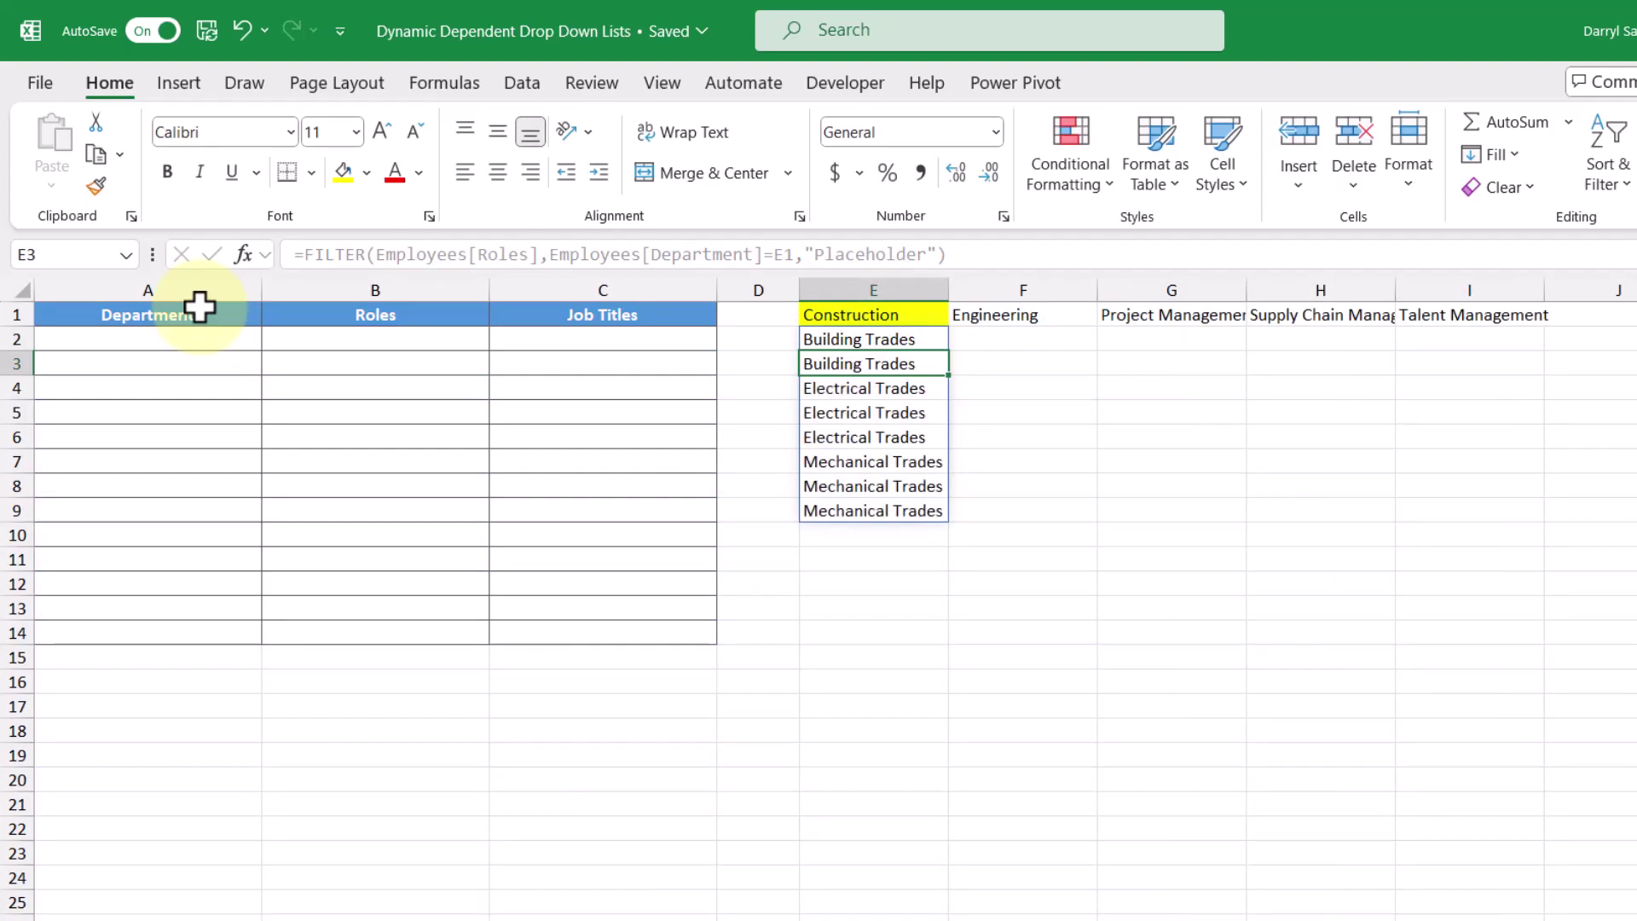
Step: Wrap the FILTER formula in E2 in UNIQUE so each role is returned only once
left_click(803, 338)
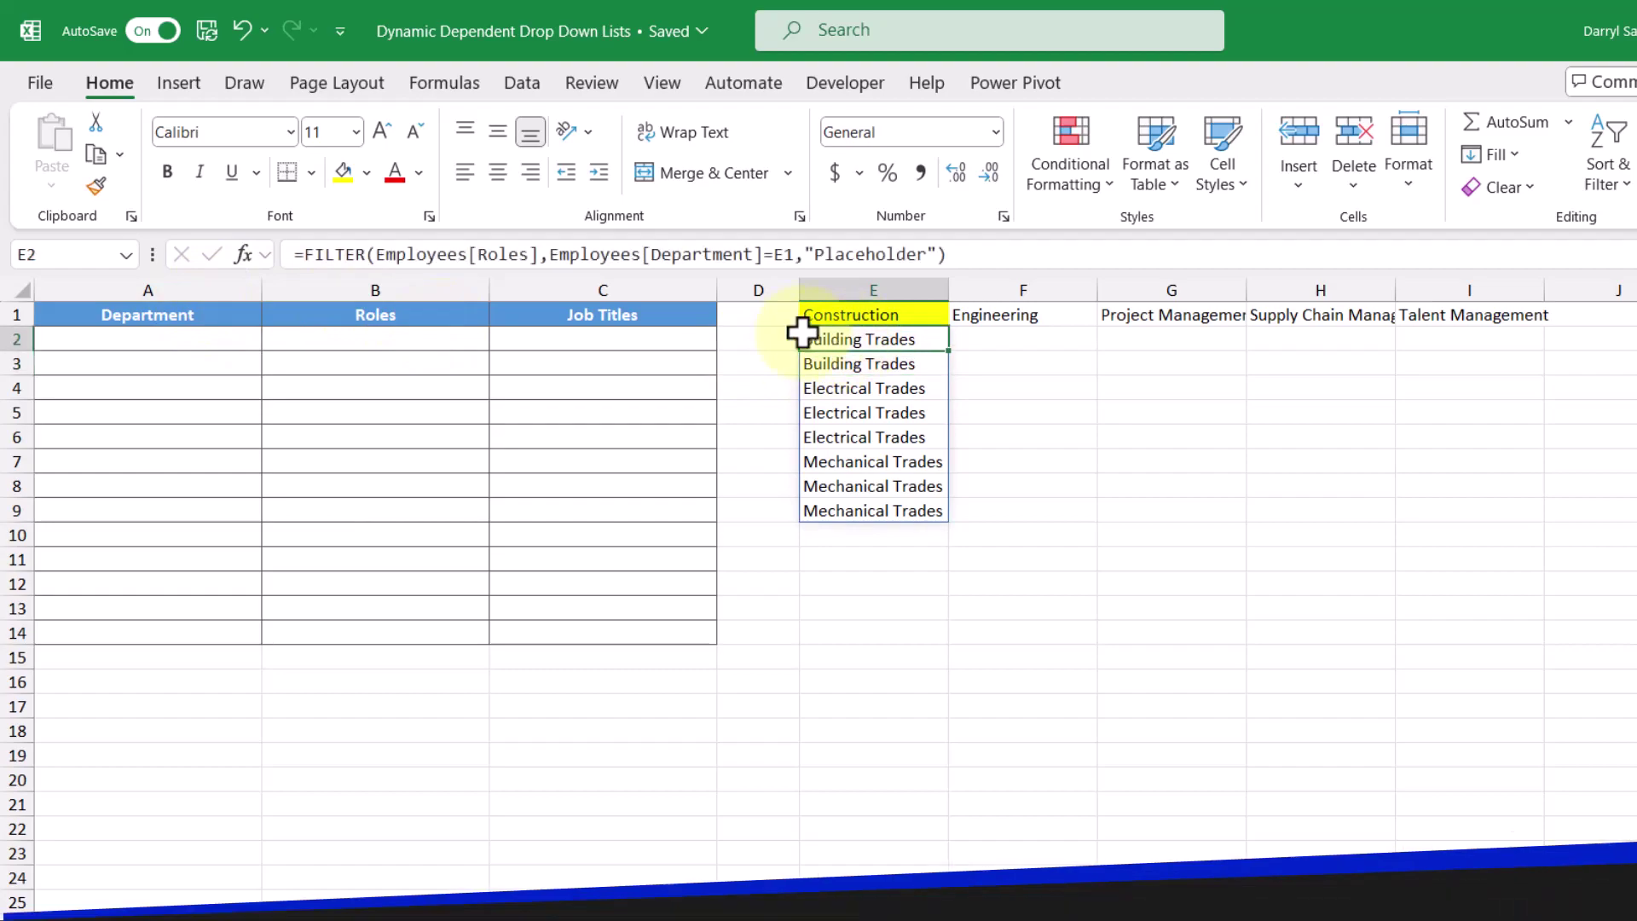
left_click(302, 254)
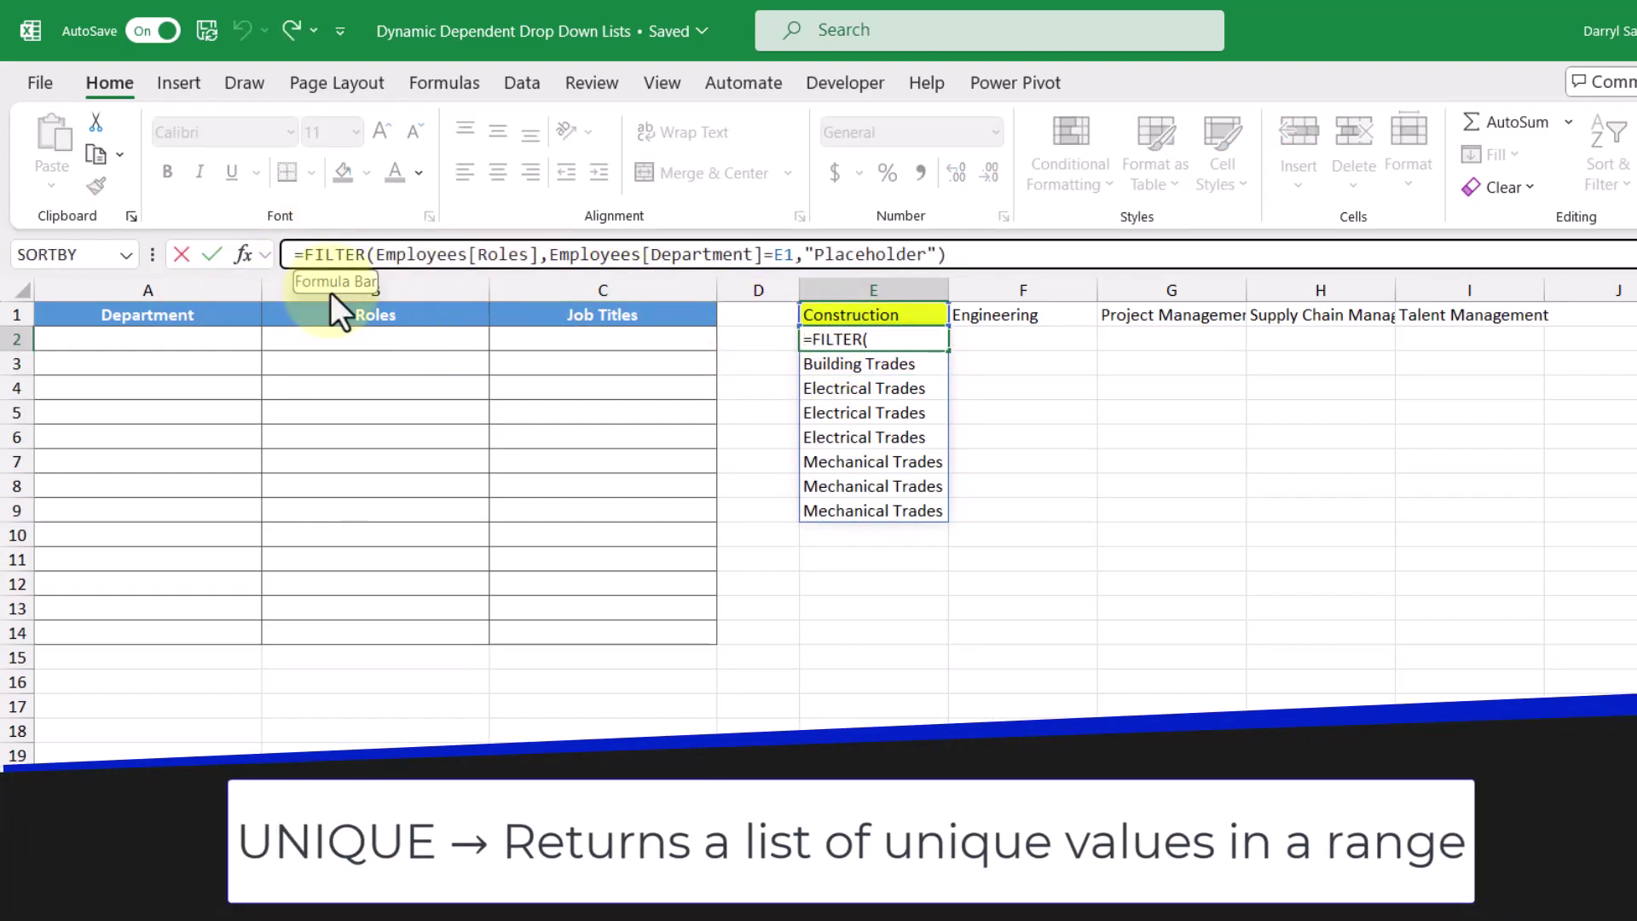
type("uni")
key("Tab")
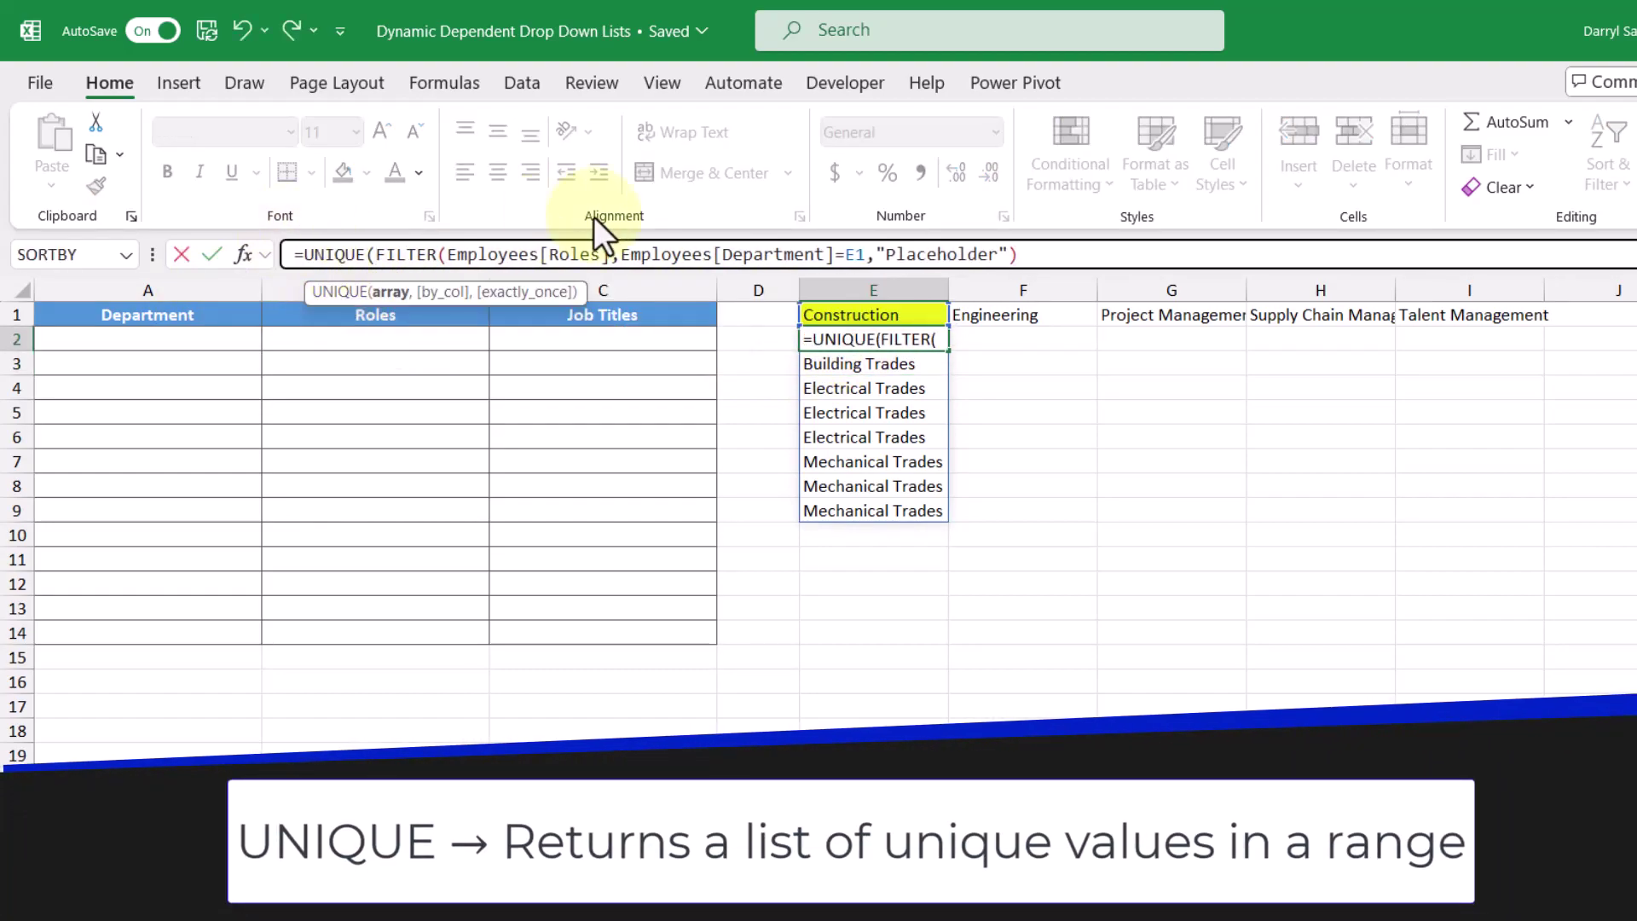
left_click(1041, 254)
type(")")
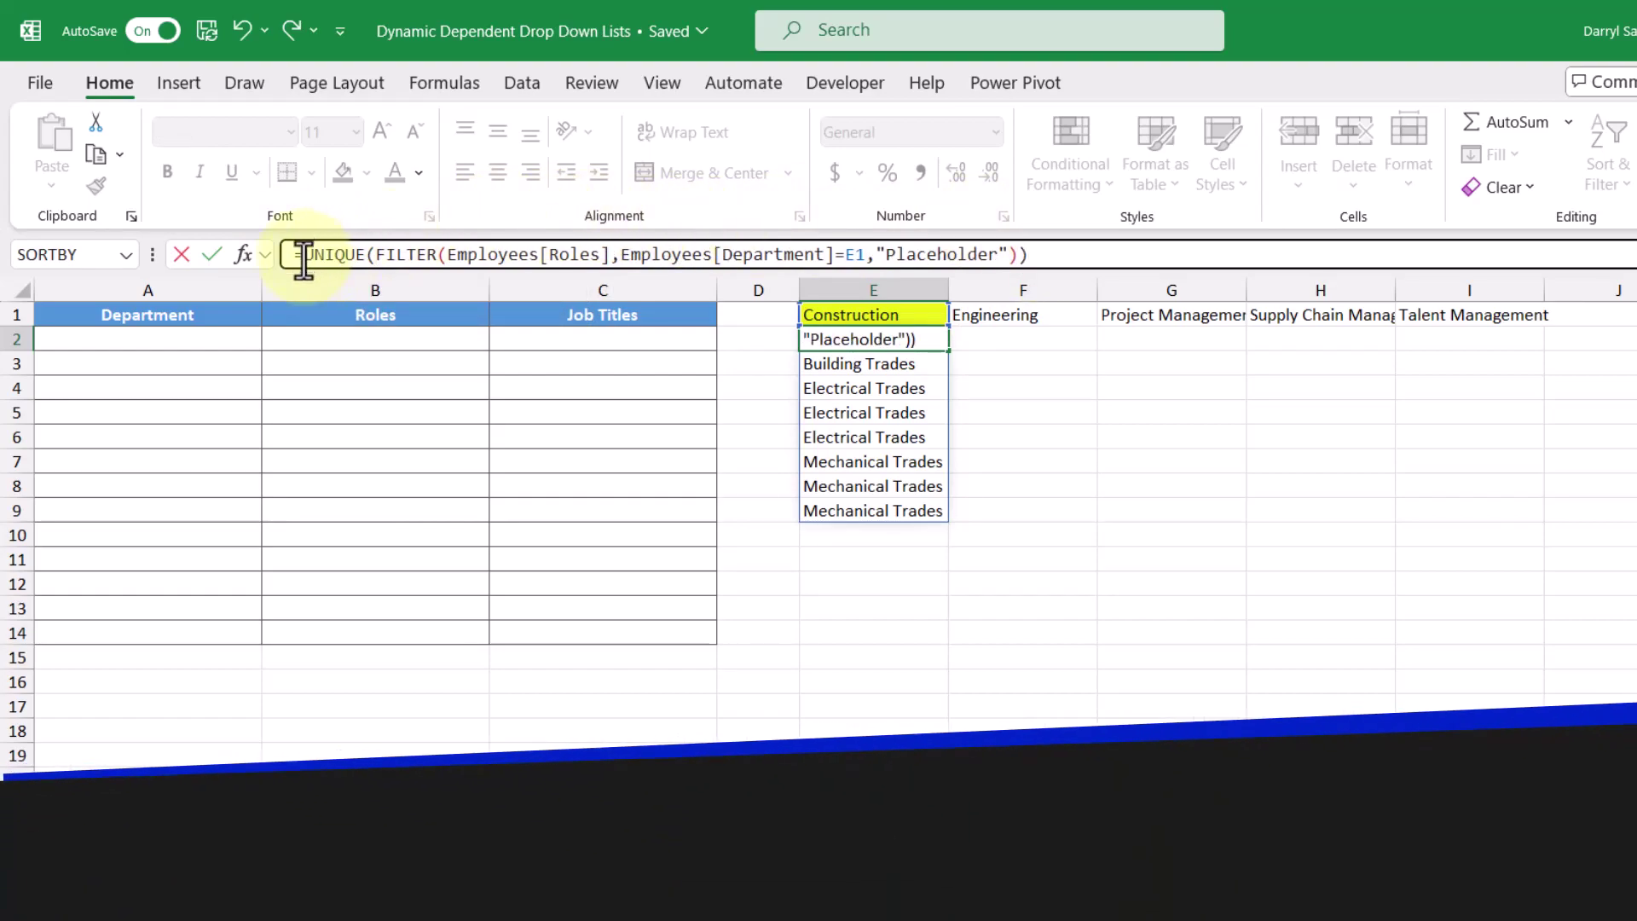
Step: Sort the roles in E2 by wrapping the formula in SORT, giving =SORT(UNIQUE(FILTER(Employees[Roles],Employees[Department]=E1,"Placeholder")))
left_click(305, 254)
type("sort")
key("Tab")
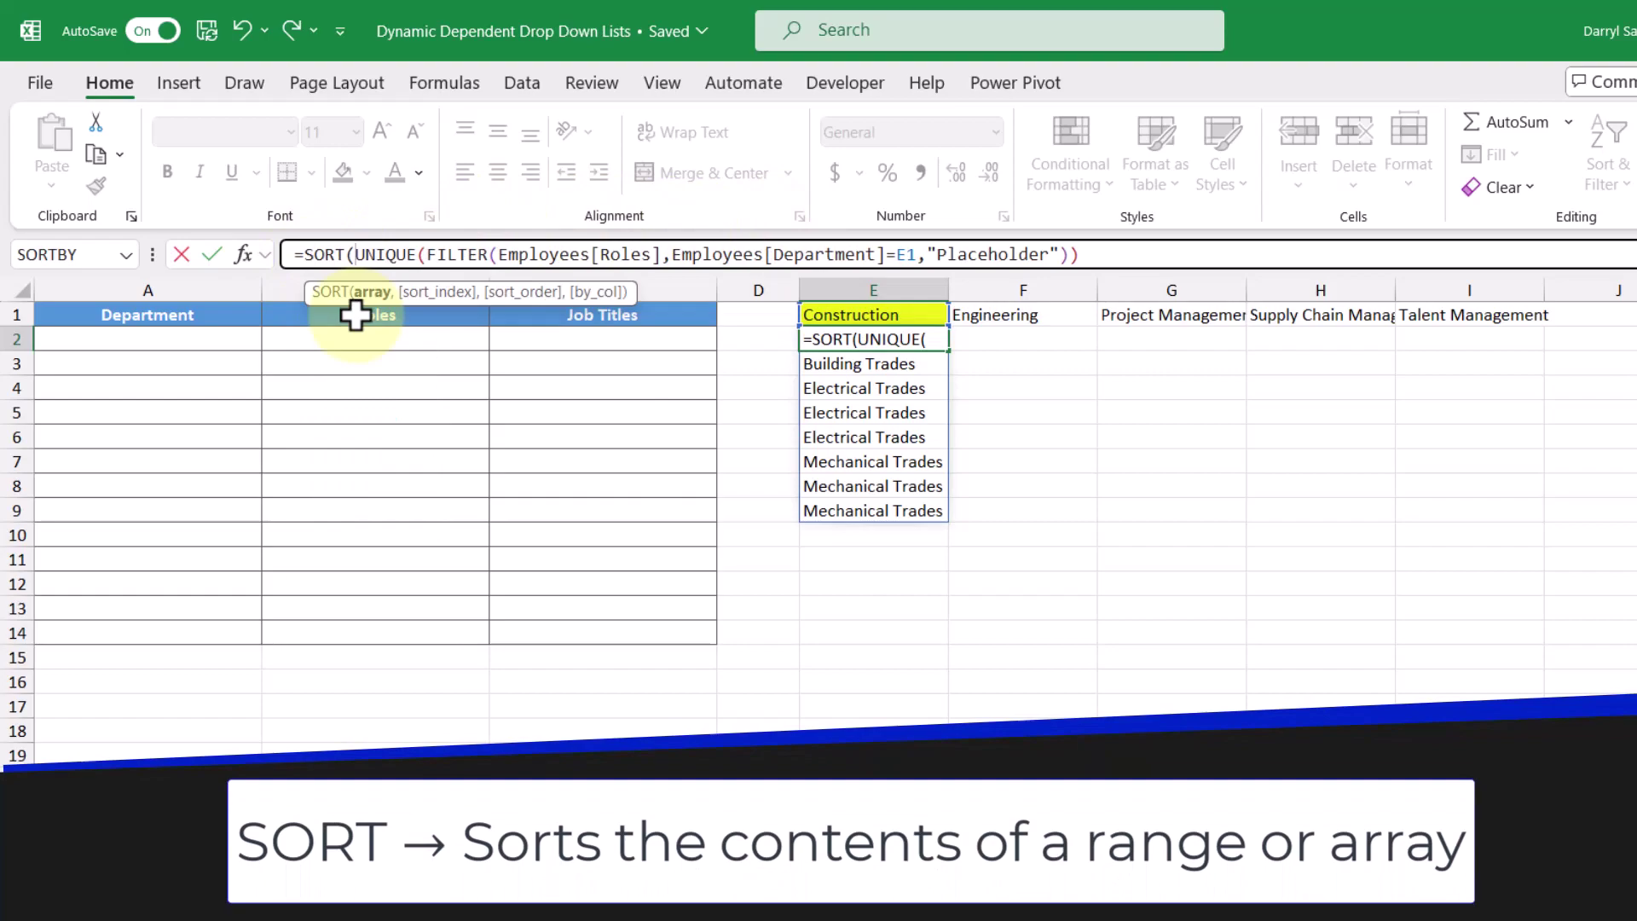
left_click(1125, 260)
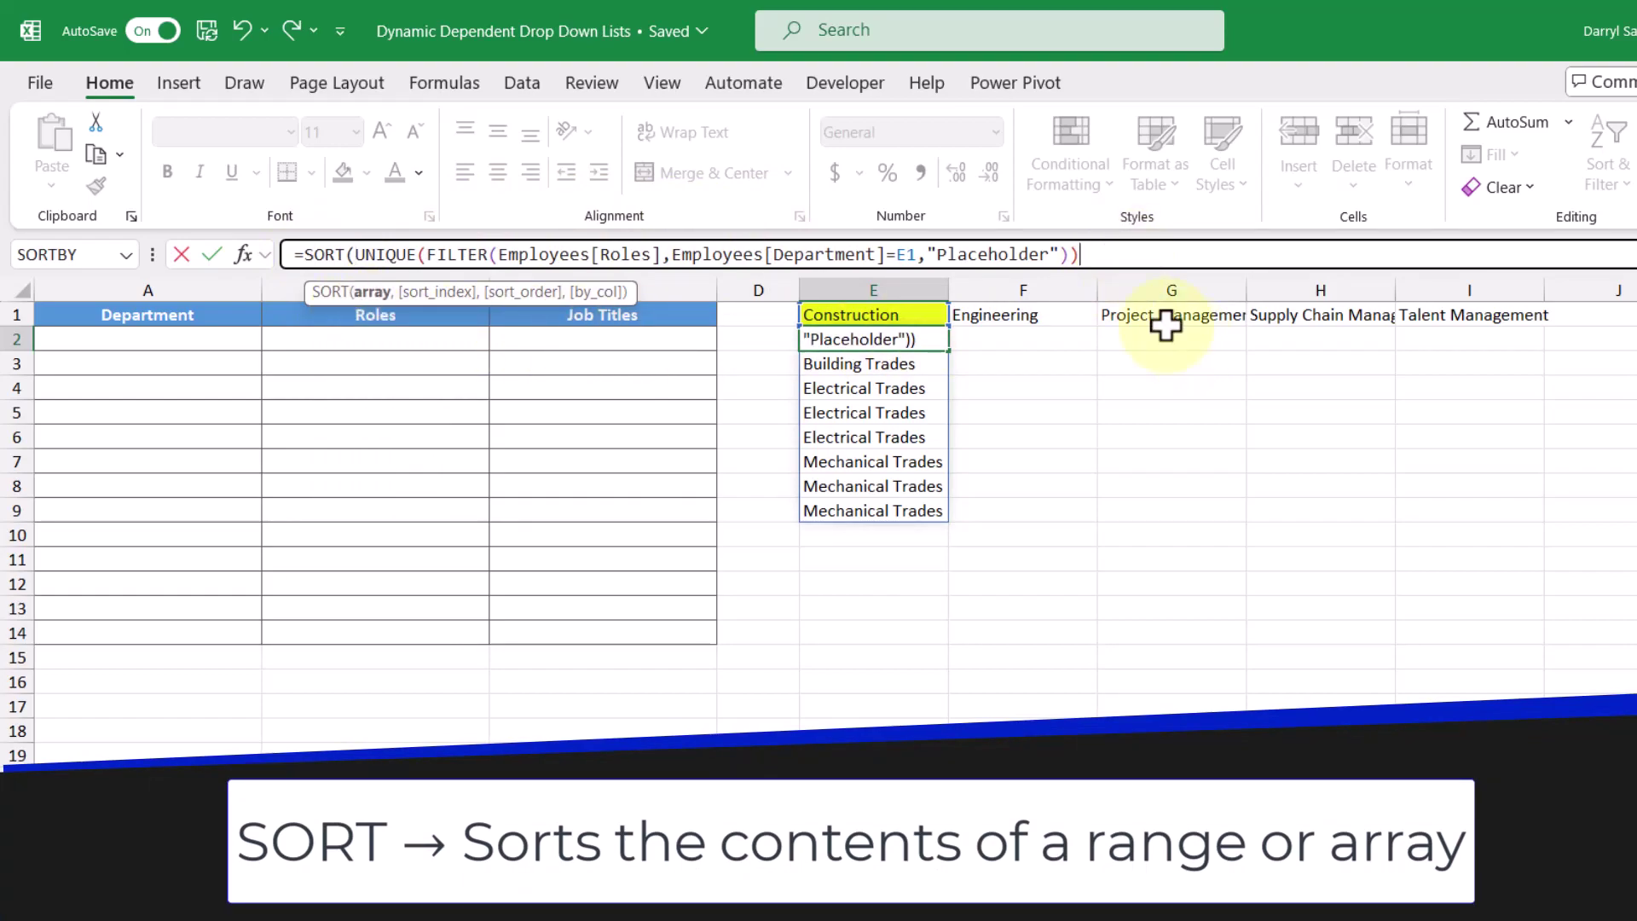
type(")")
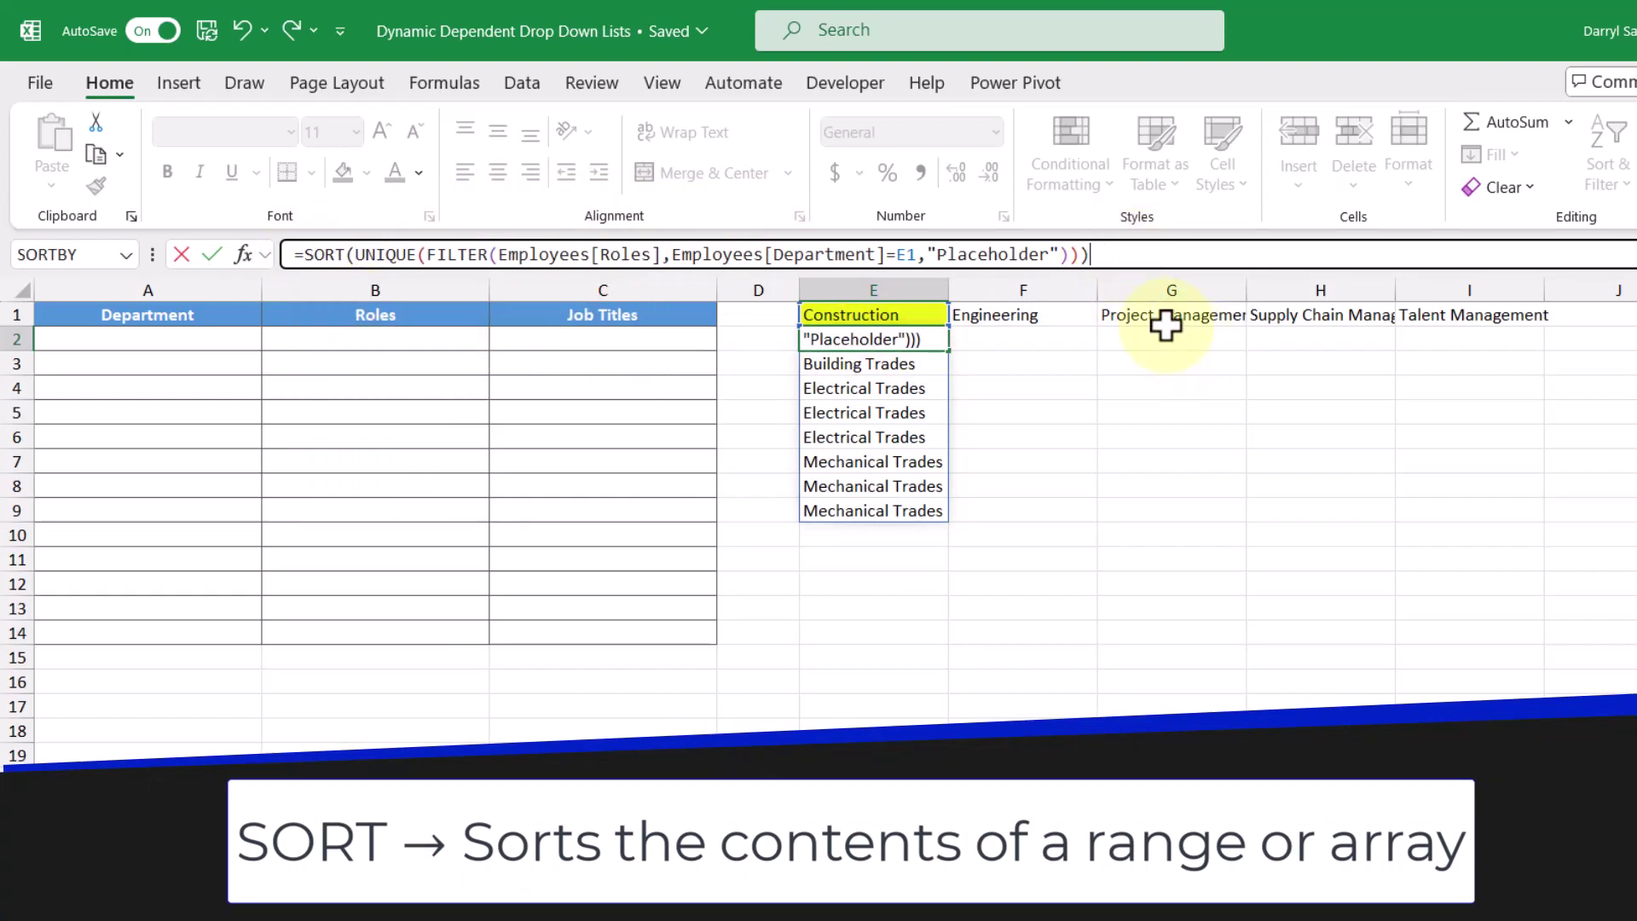
key("Return")
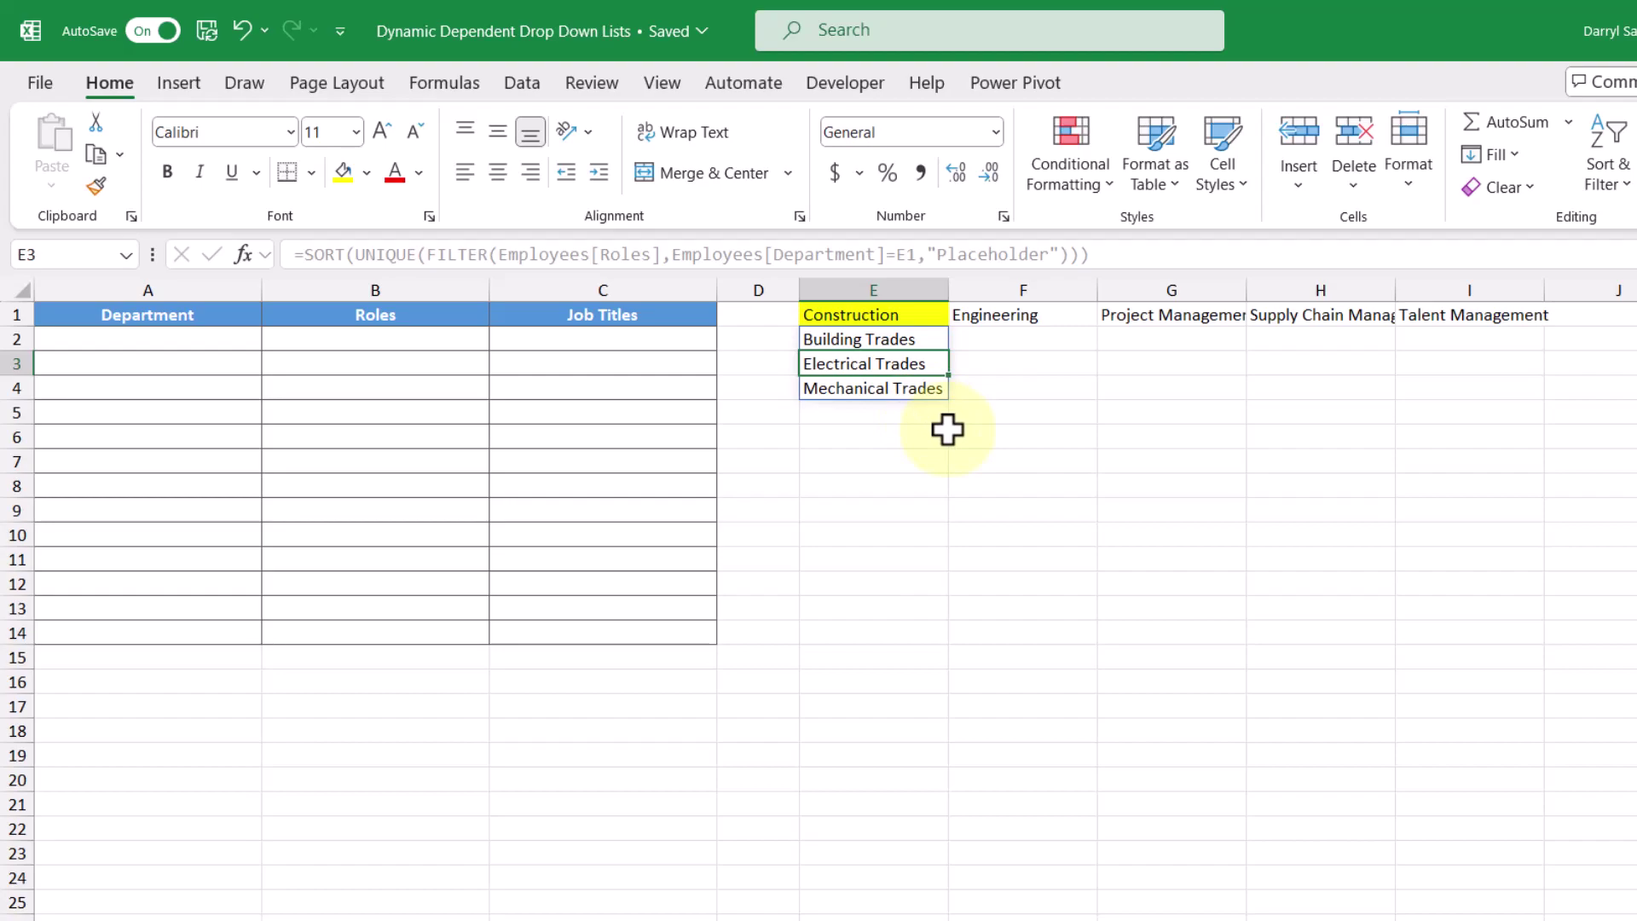
Step: Copy the roles formula from E2 across E2:S2, leaving extra columns for new departments
key("Up")
key("ctrl+c")
key("shift+Right")
key("shift+Right")
key("shift+Right")
key("shift+Right")
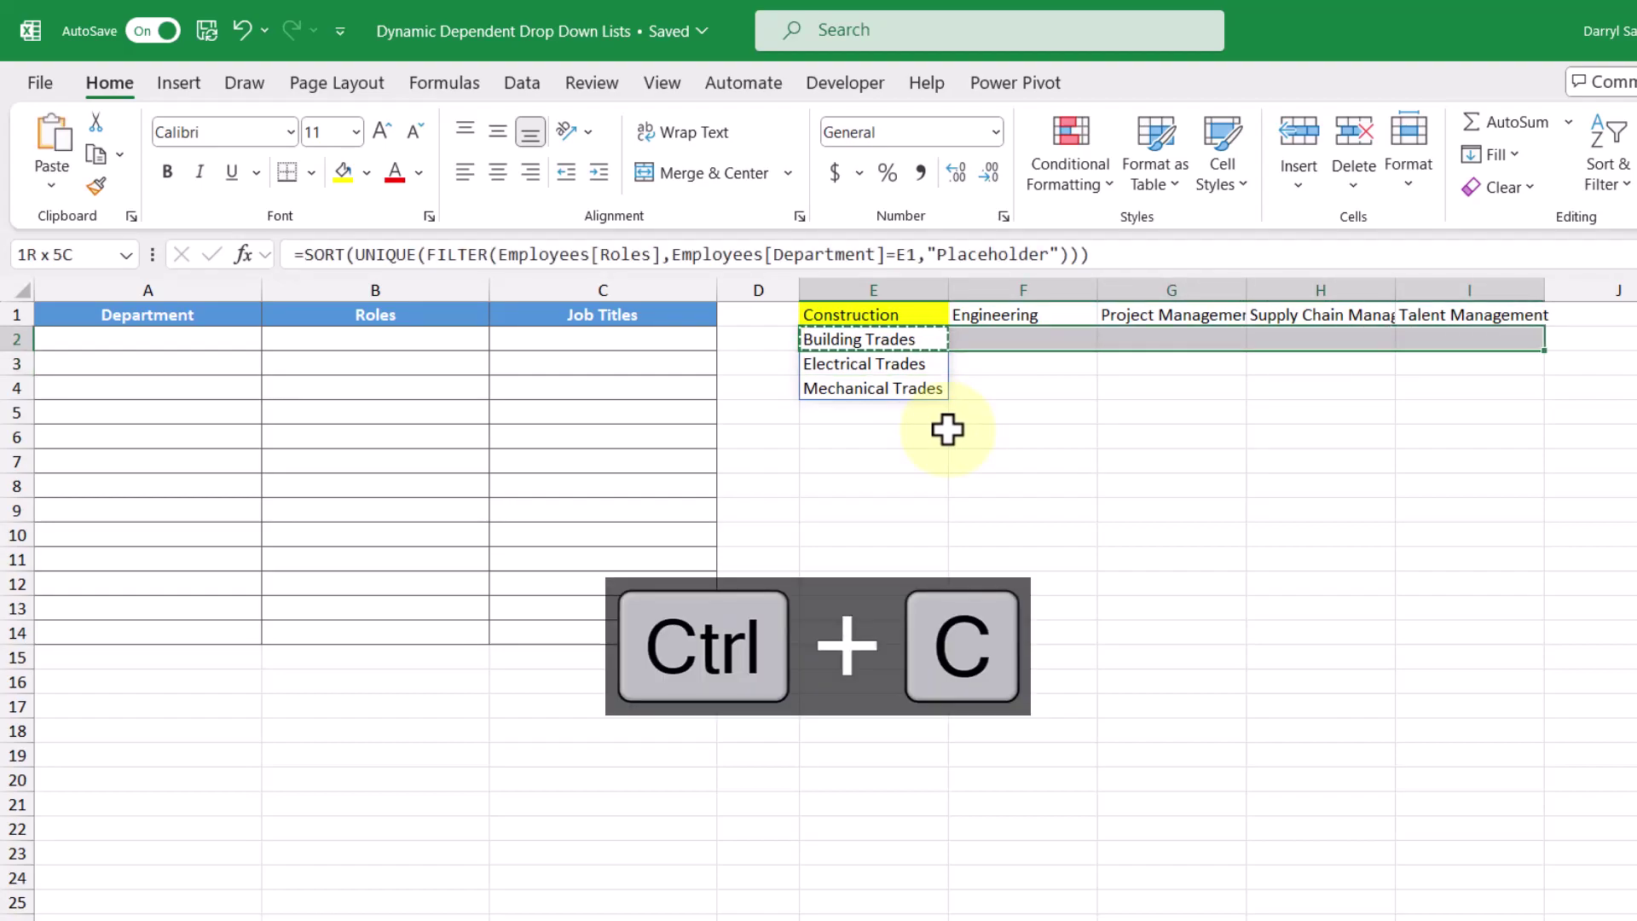
key("shift+Right")
key("shift+Right")
key("shift+Right")
key("shift+Right")
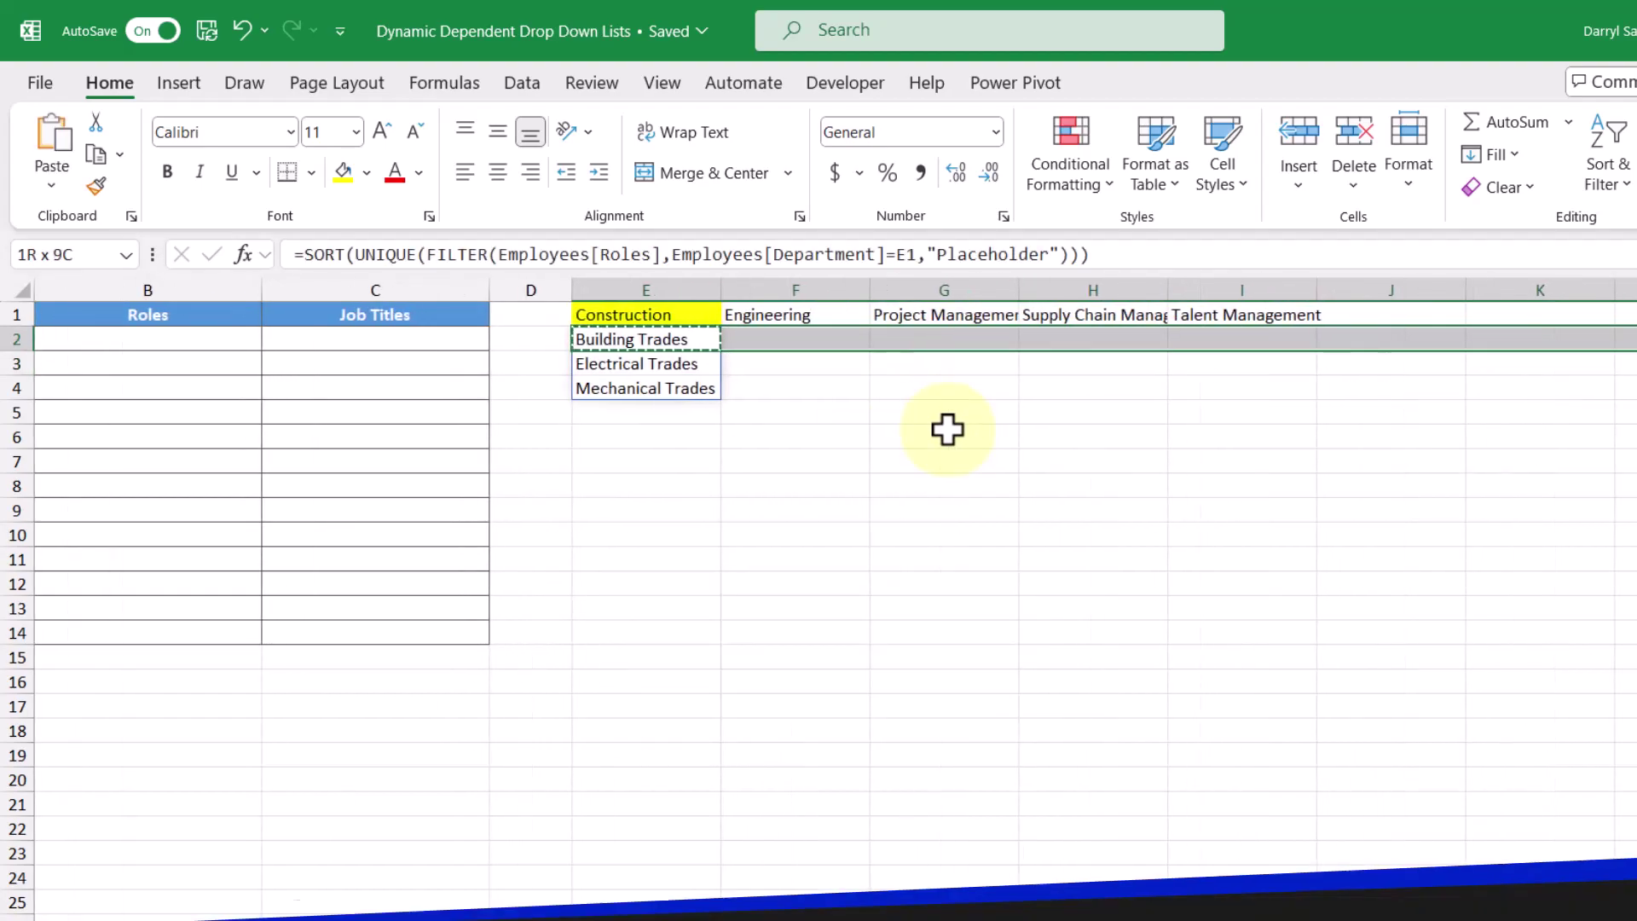
key("shift+Right")
key("shift+Right")
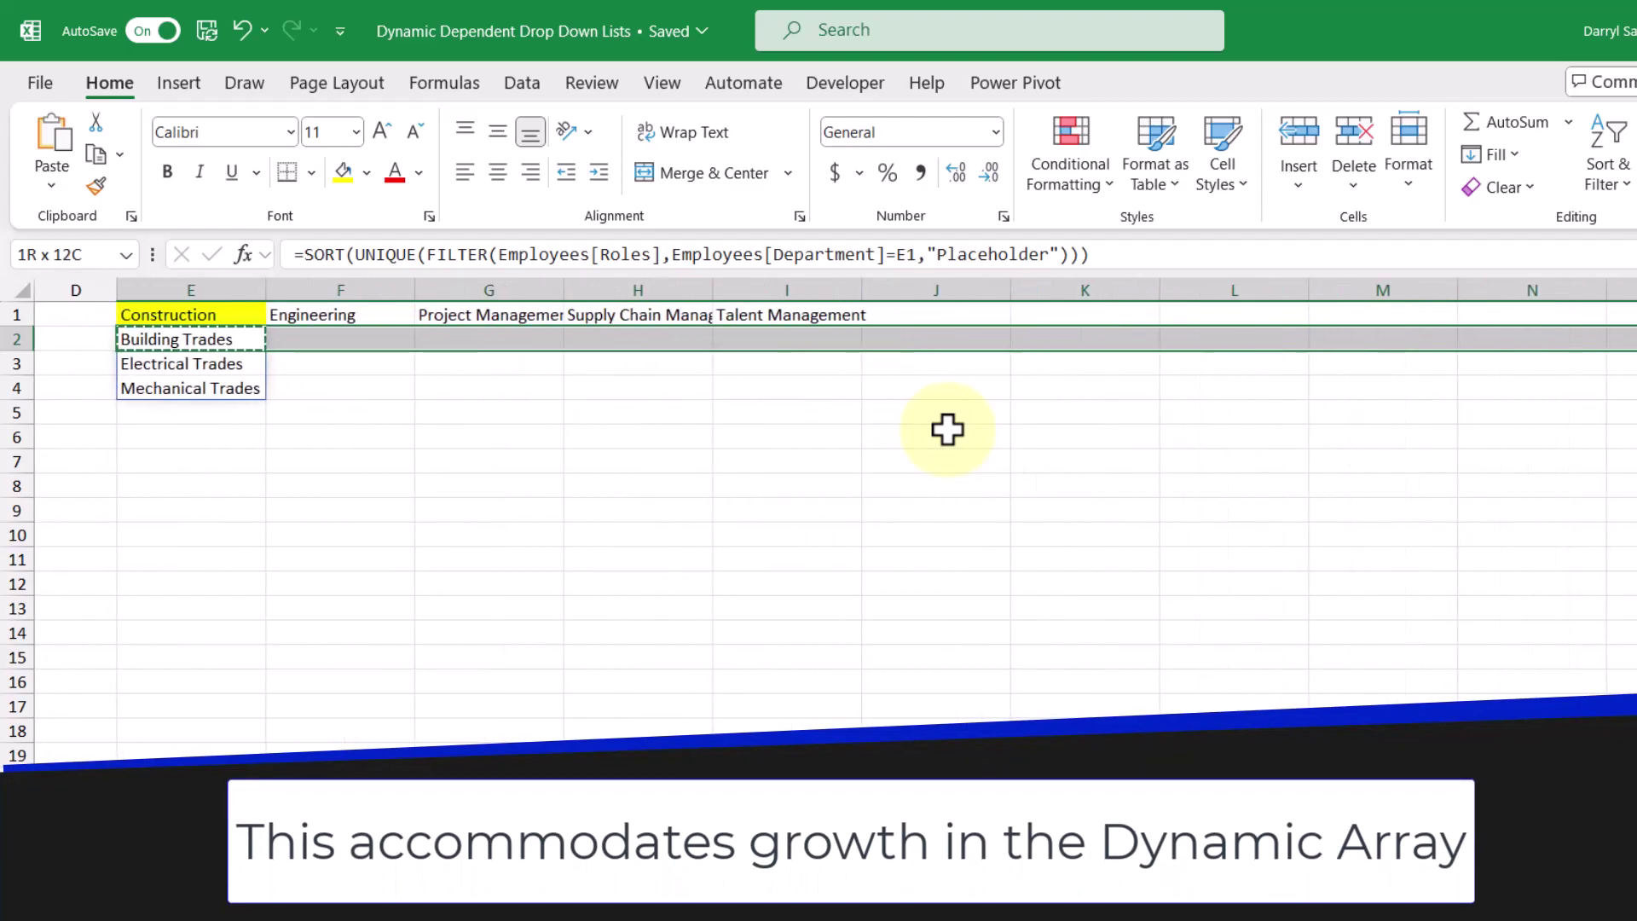
key("shift+Right")
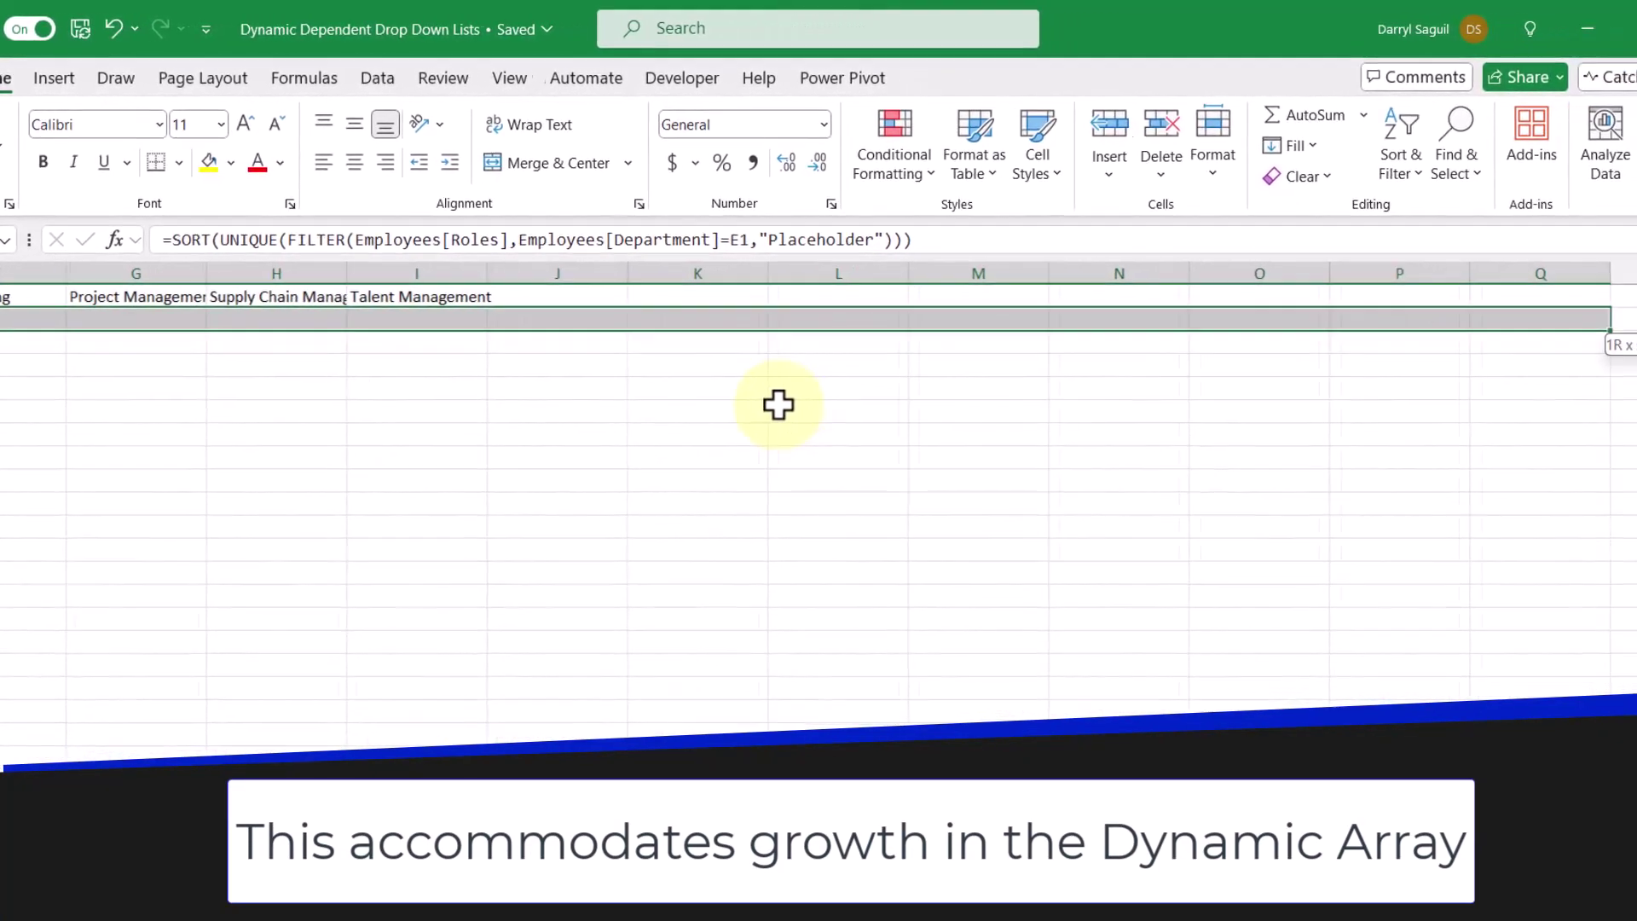
key("shift+Right")
key("shift+Right")
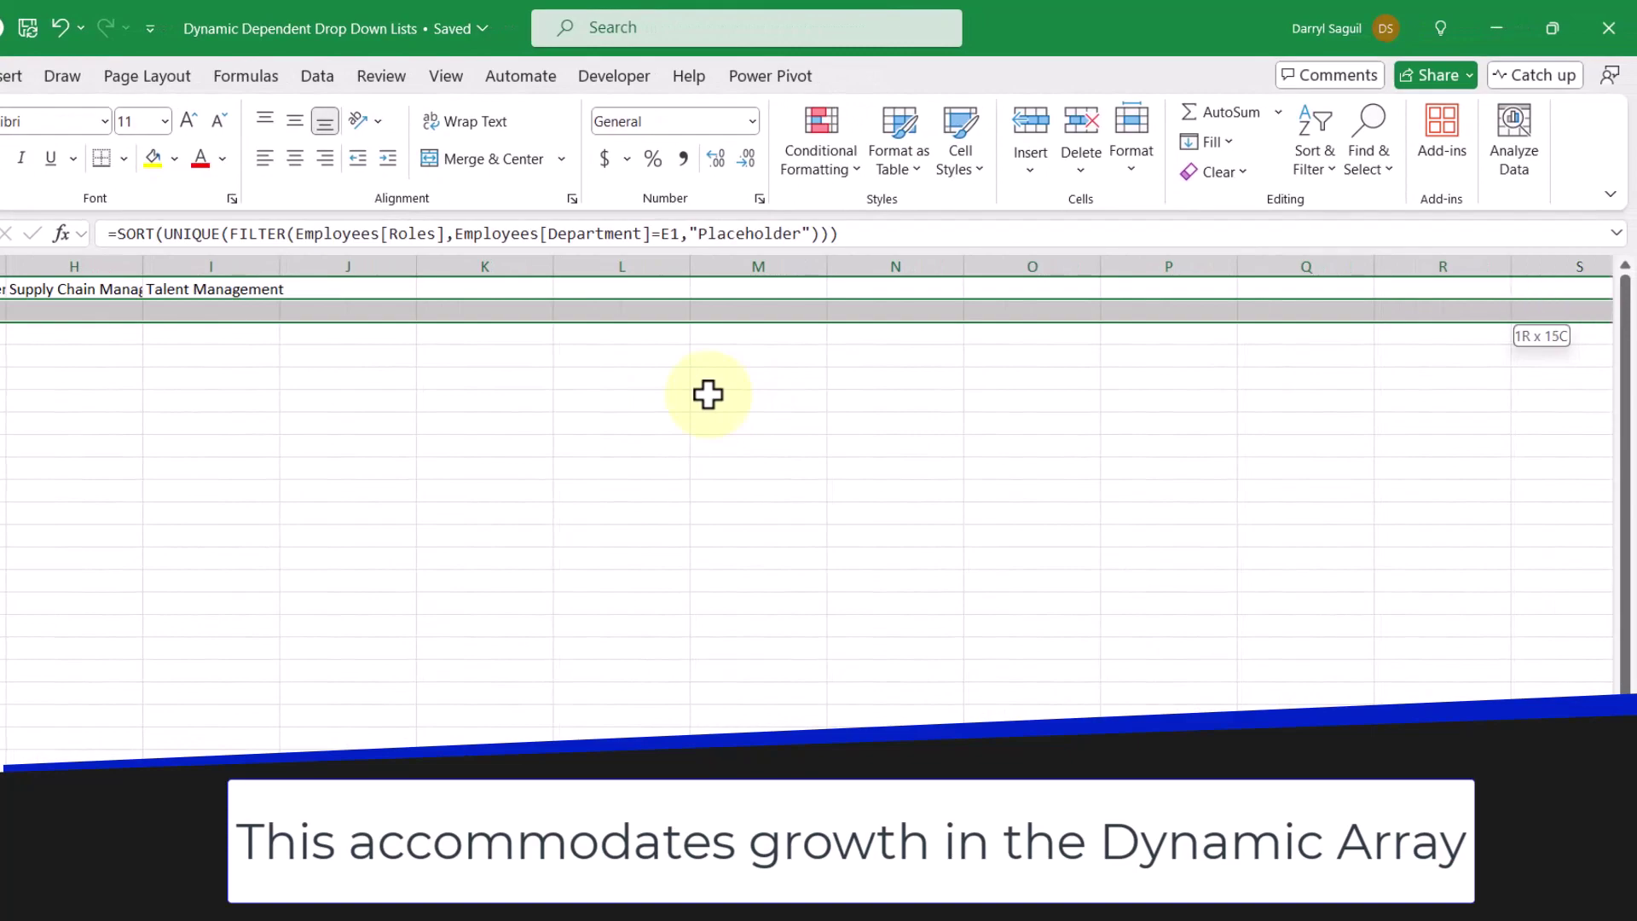
key("ctrl+v")
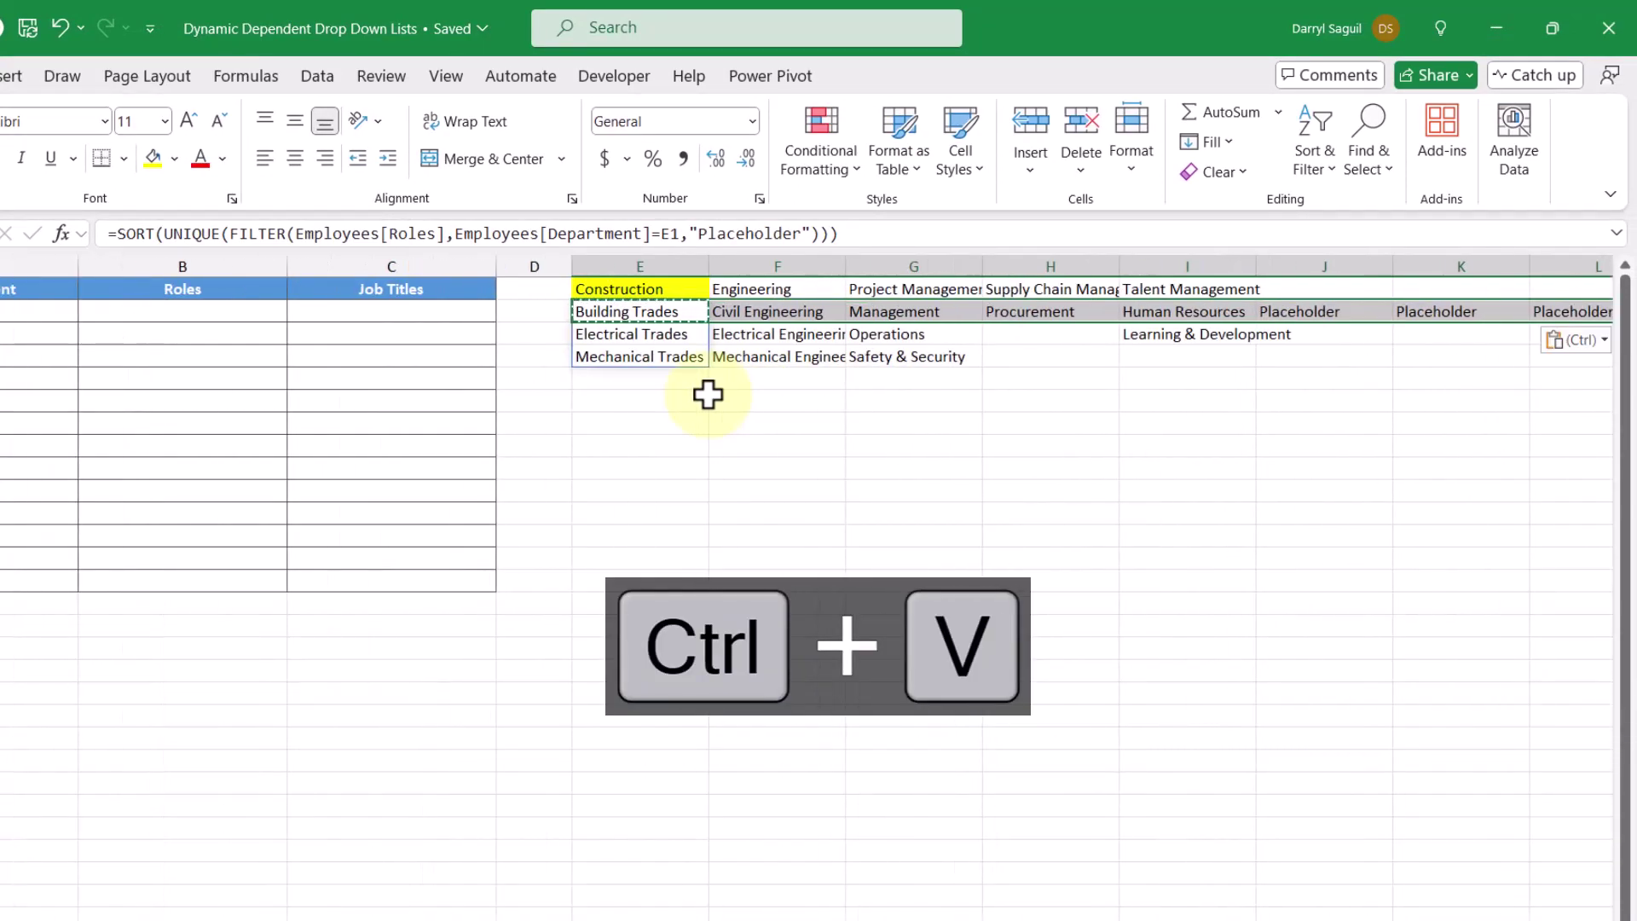
Step: Examine the copied role formulas along row 2 and the empty header cells above the placeholders, then return to cell A1
key("Right")
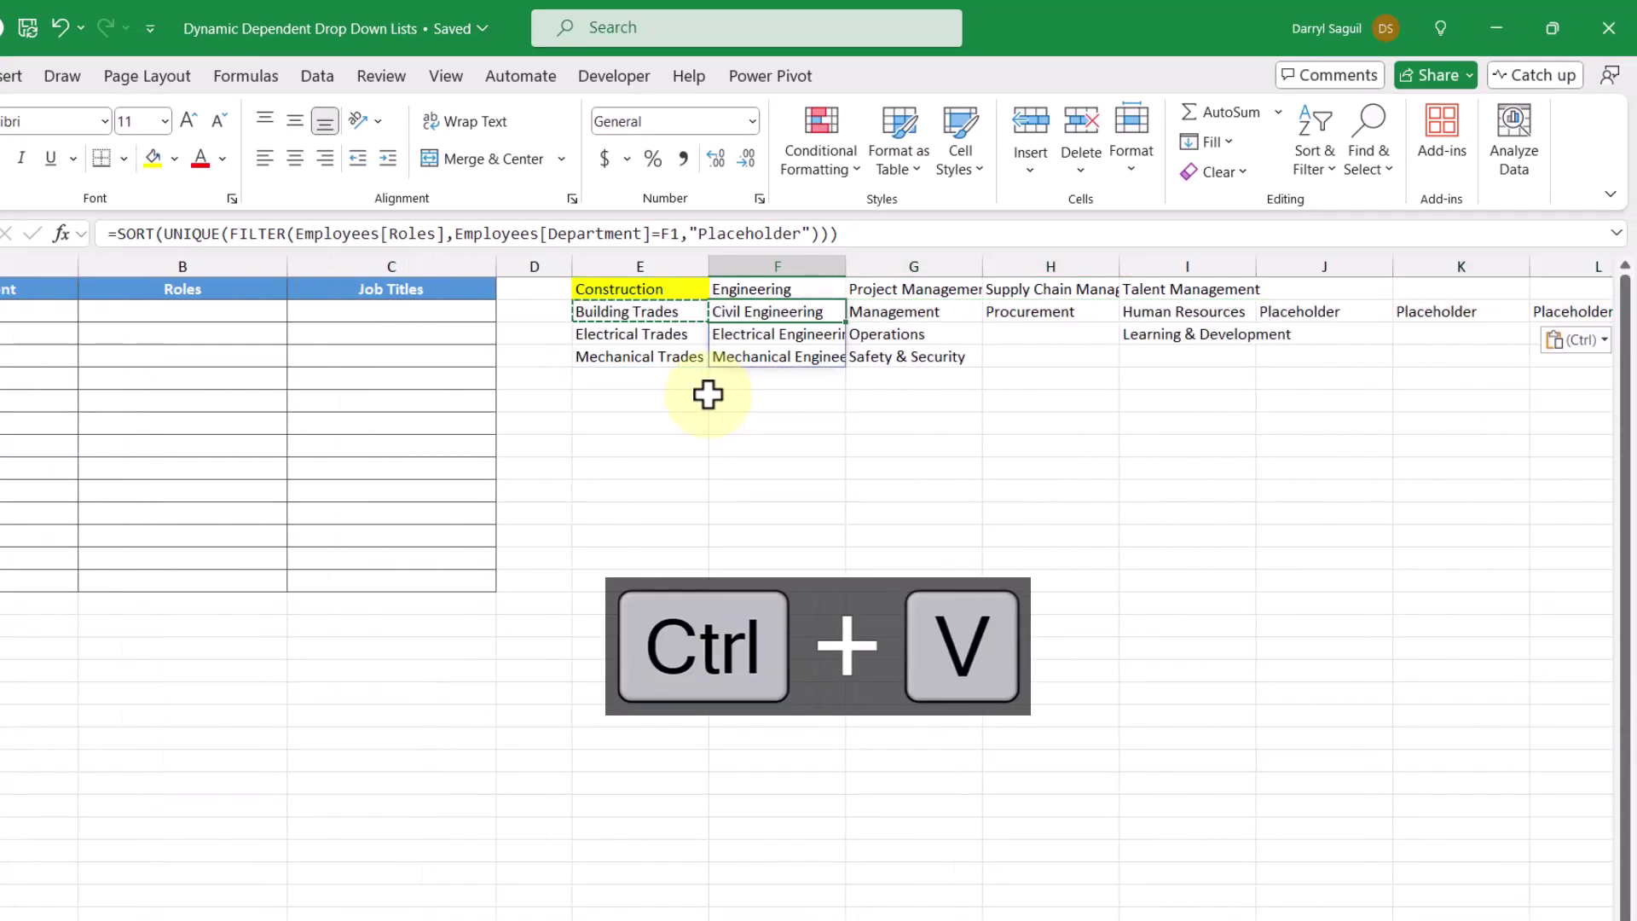
key("Right")
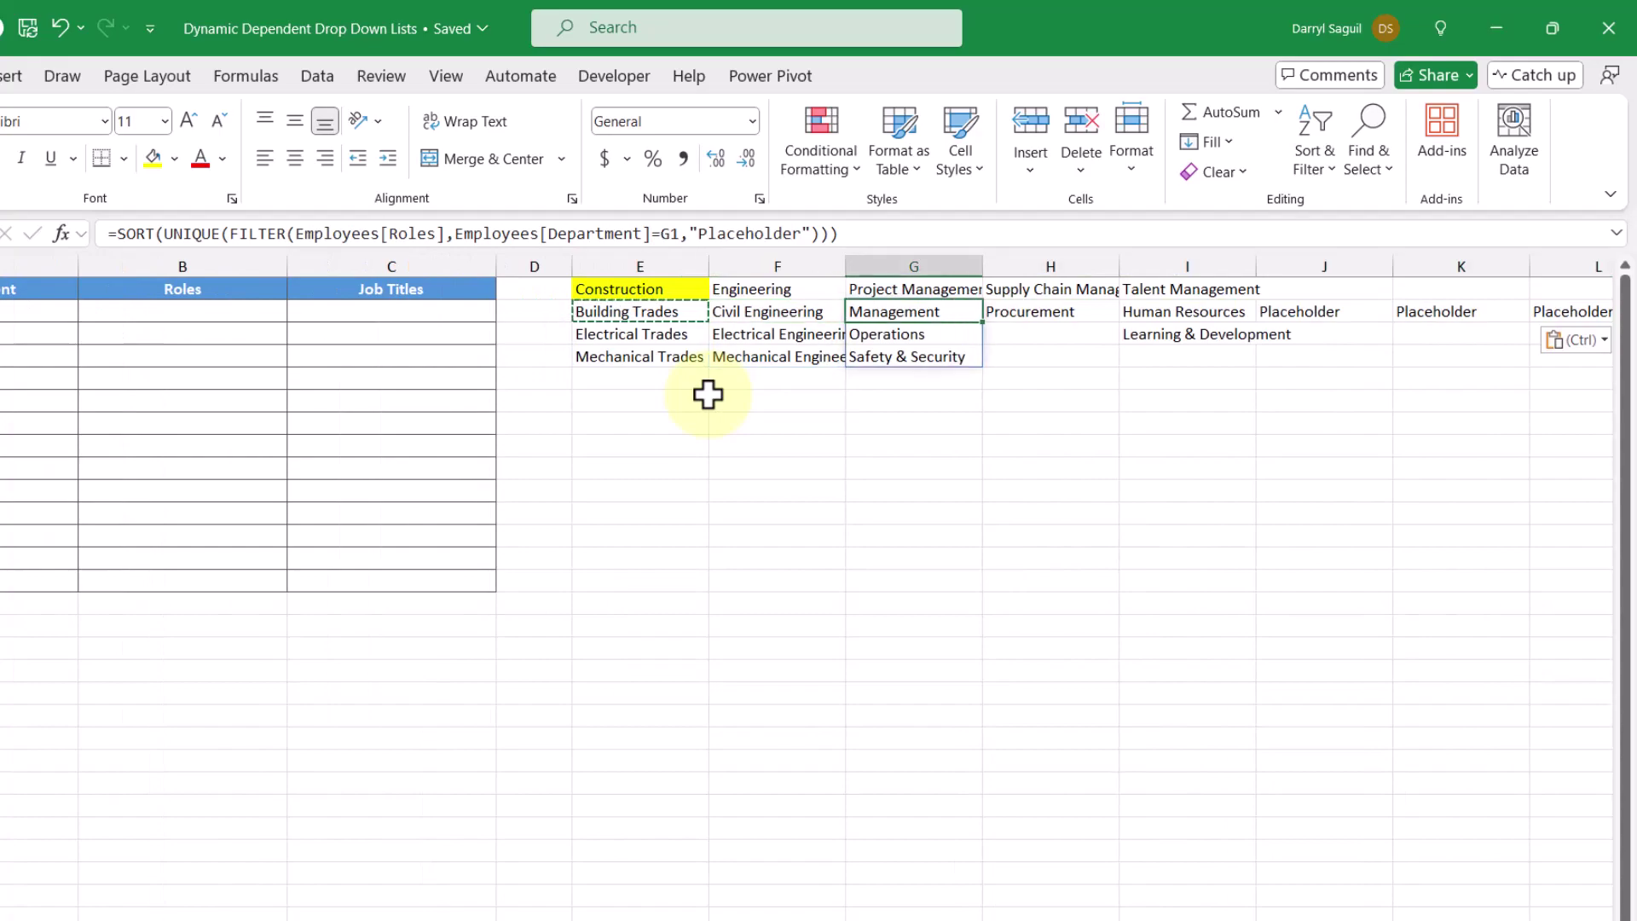
key("Right")
key("Right")
key("Right")
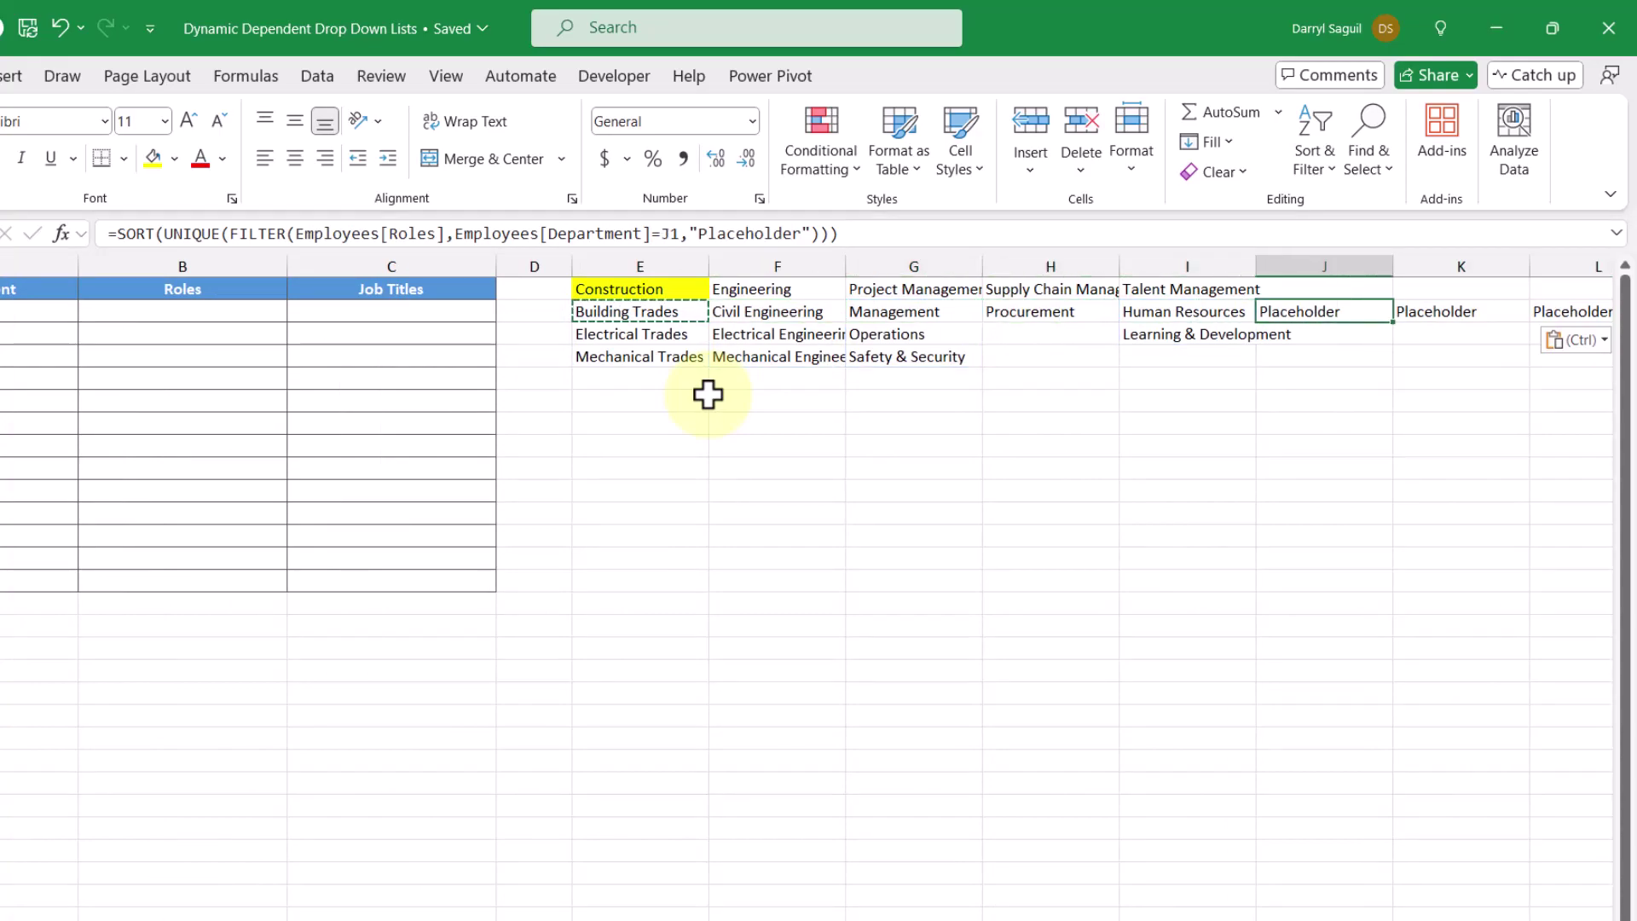
key("Right")
key("Right")
key("Right")
key("Right")
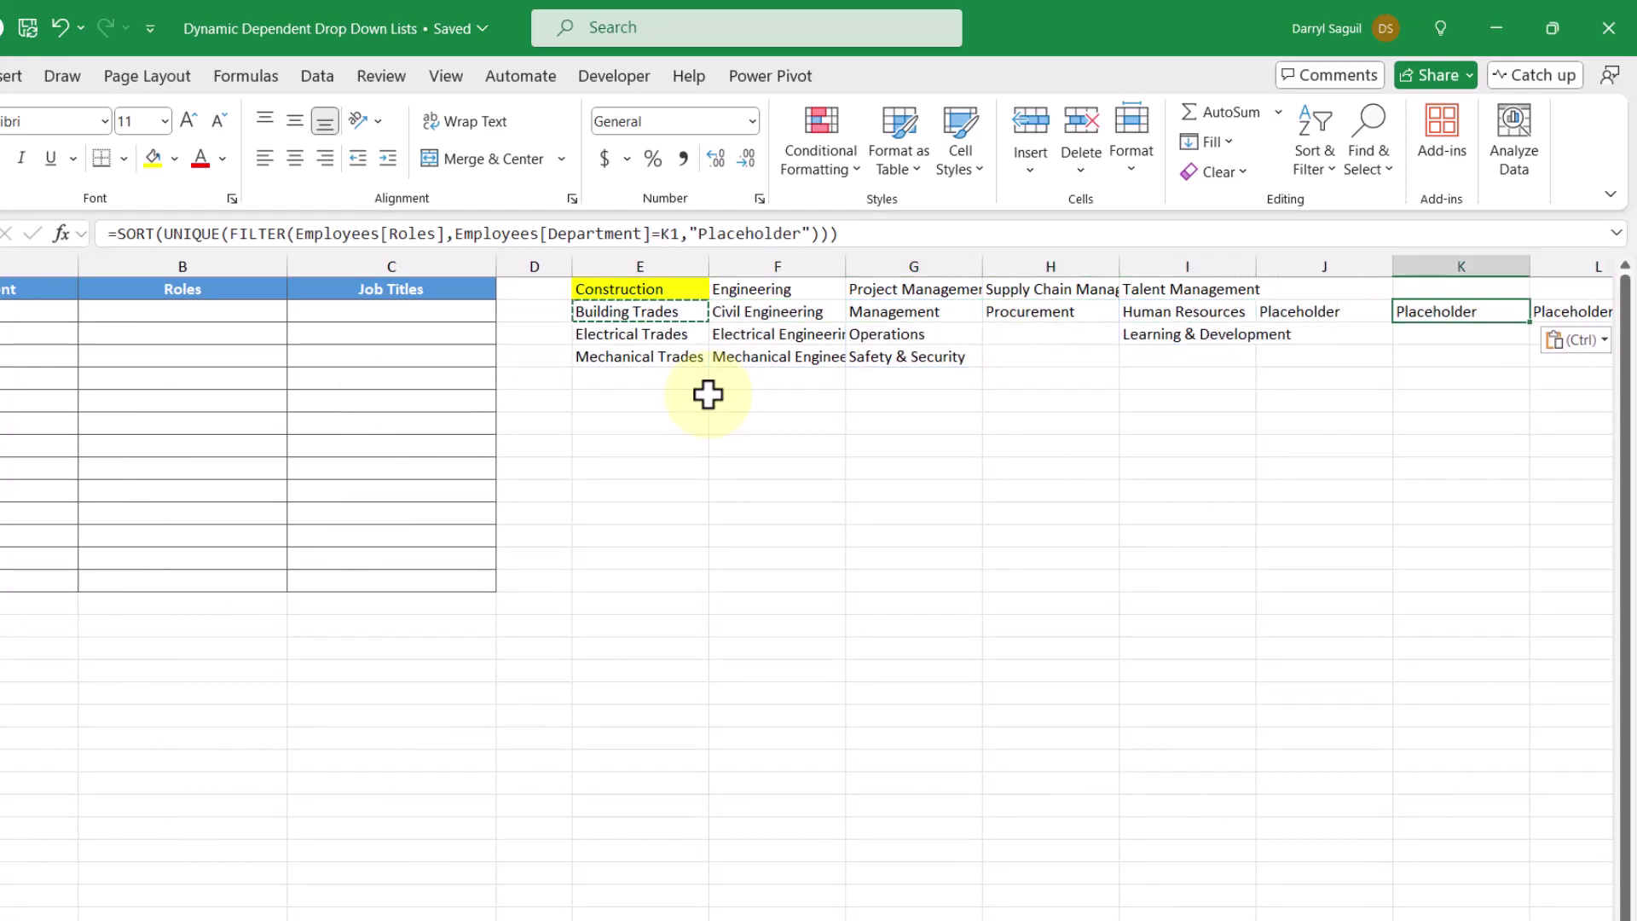
key("ctrl+v")
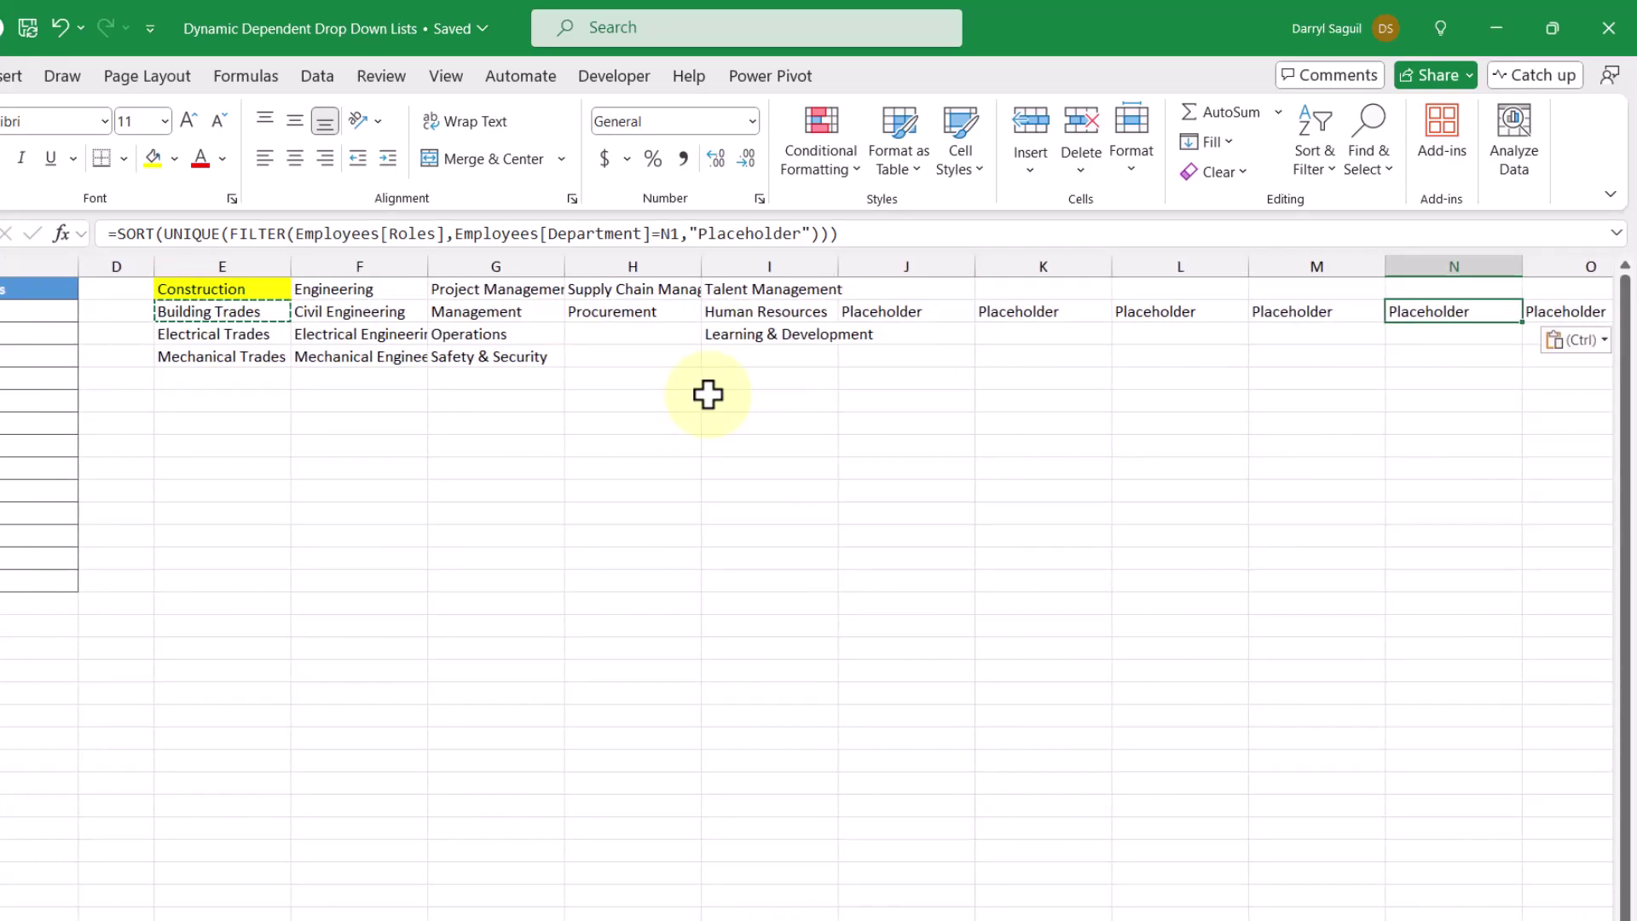
key("Up")
key("Left")
key("Left")
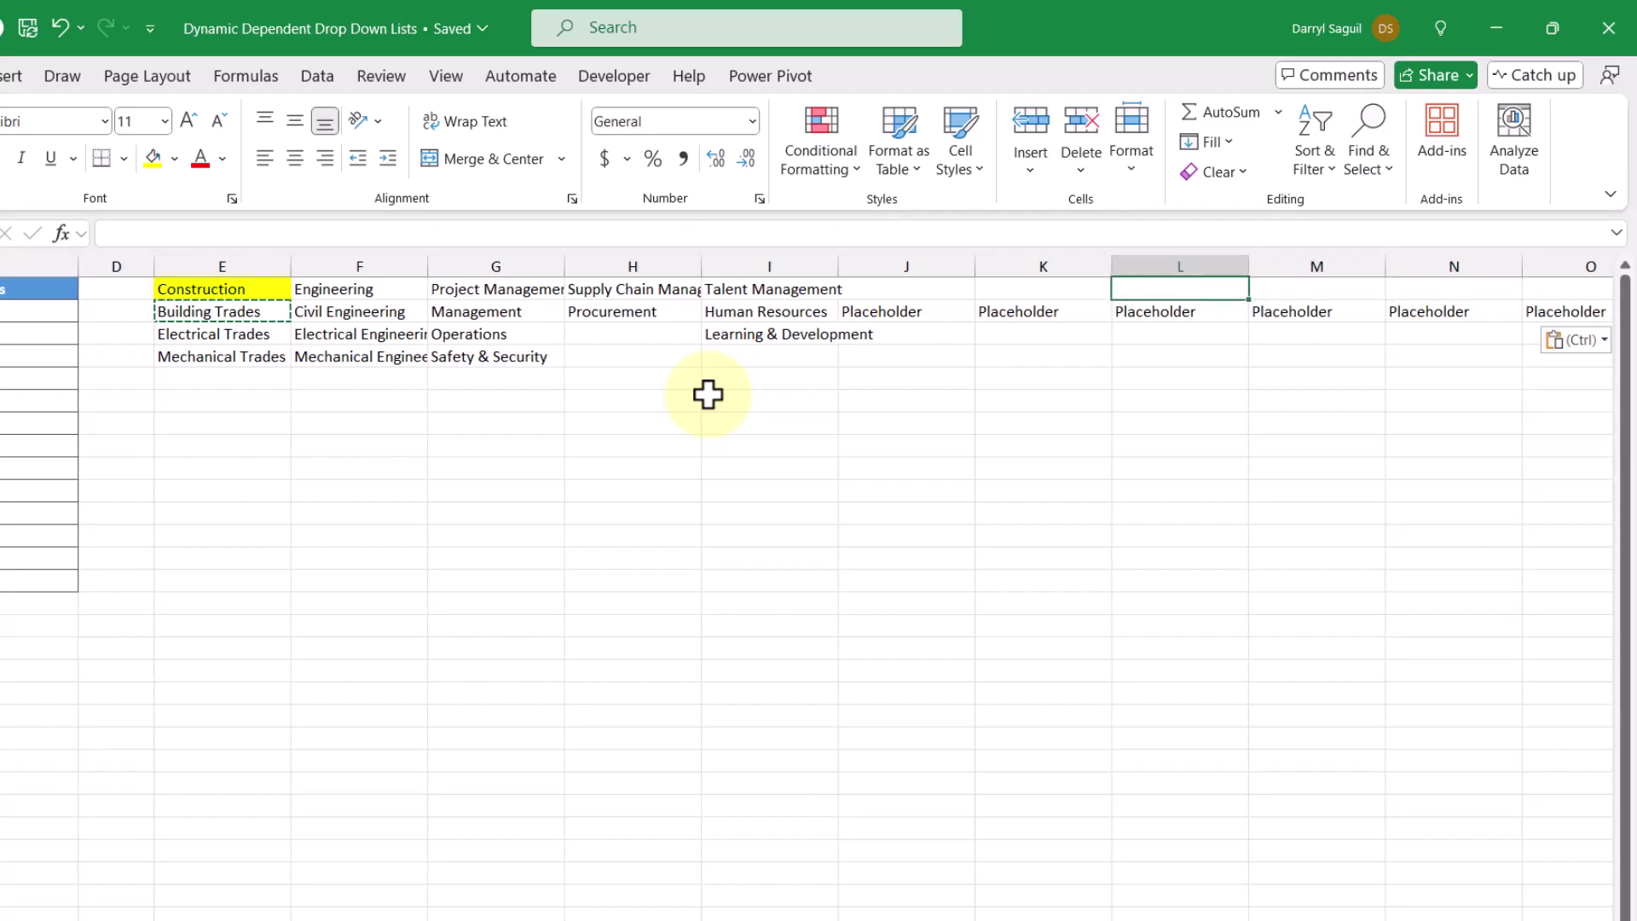
key("Left")
key("Left")
key("Down")
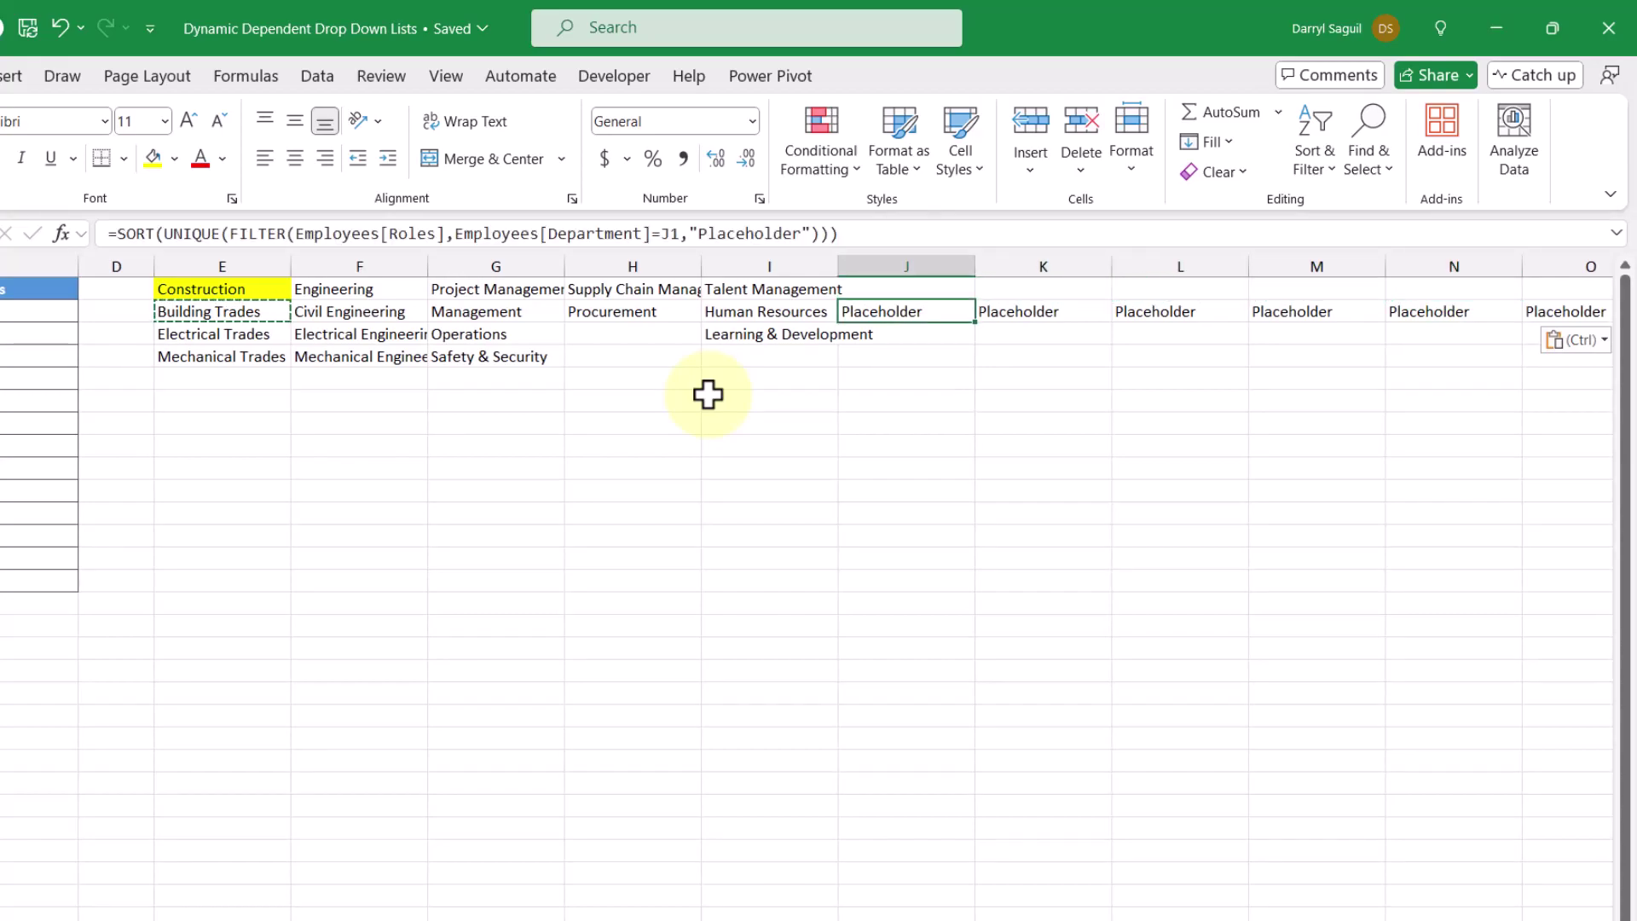
key("ctrl+Home")
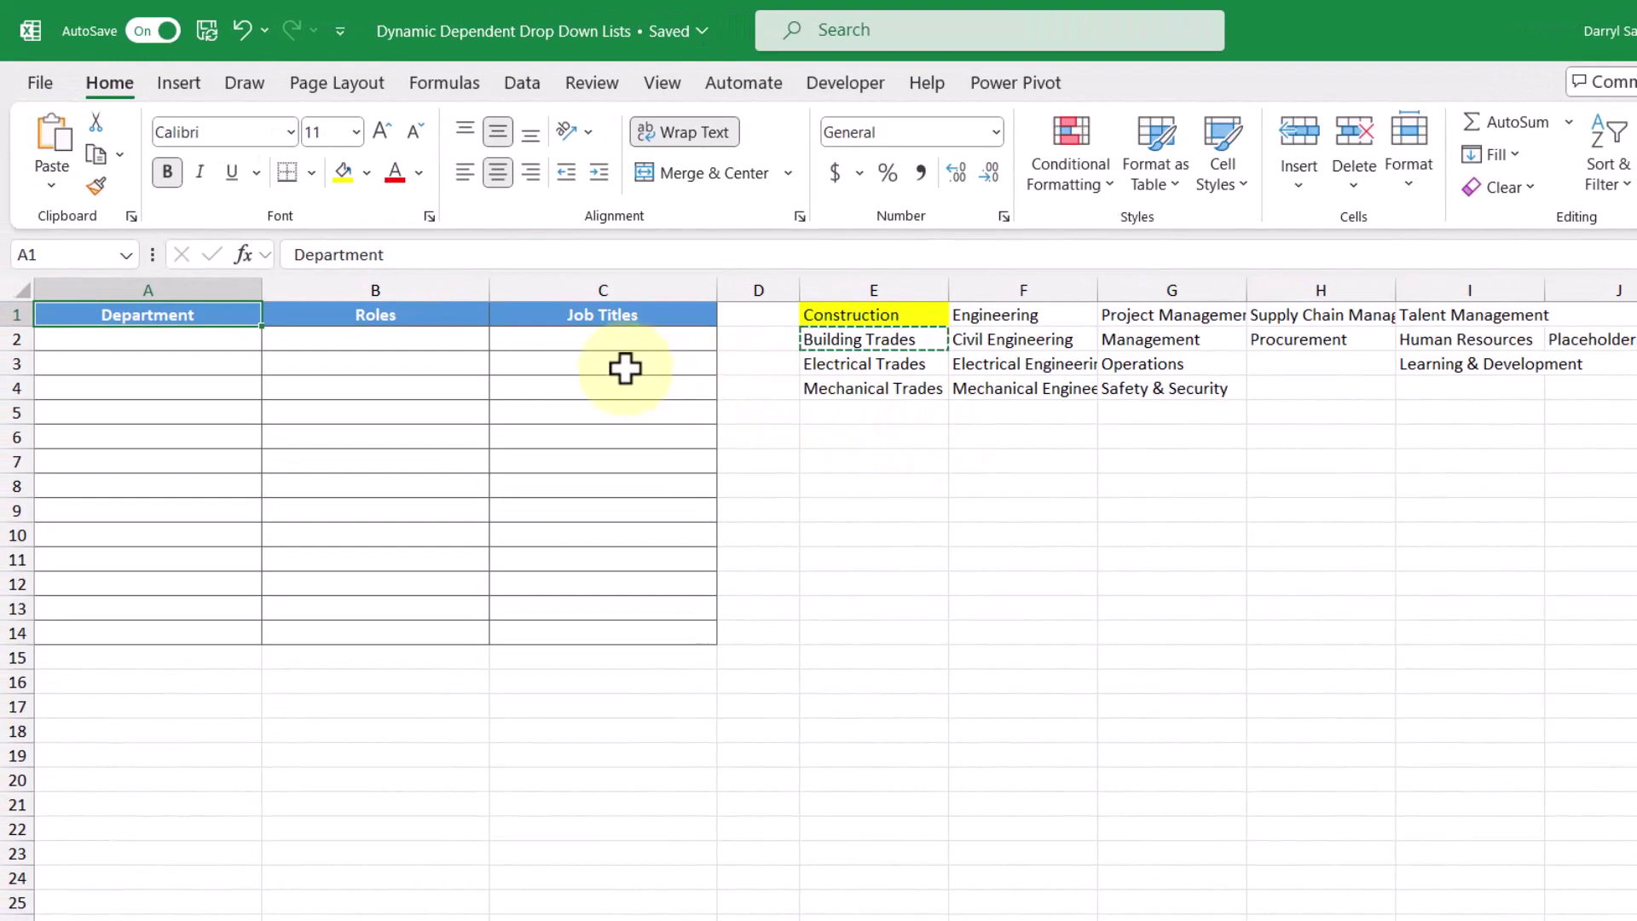
Step: Set the data validation for the Department cells A2:A14 to allow a List
left_click_drag(223, 346, 226, 636)
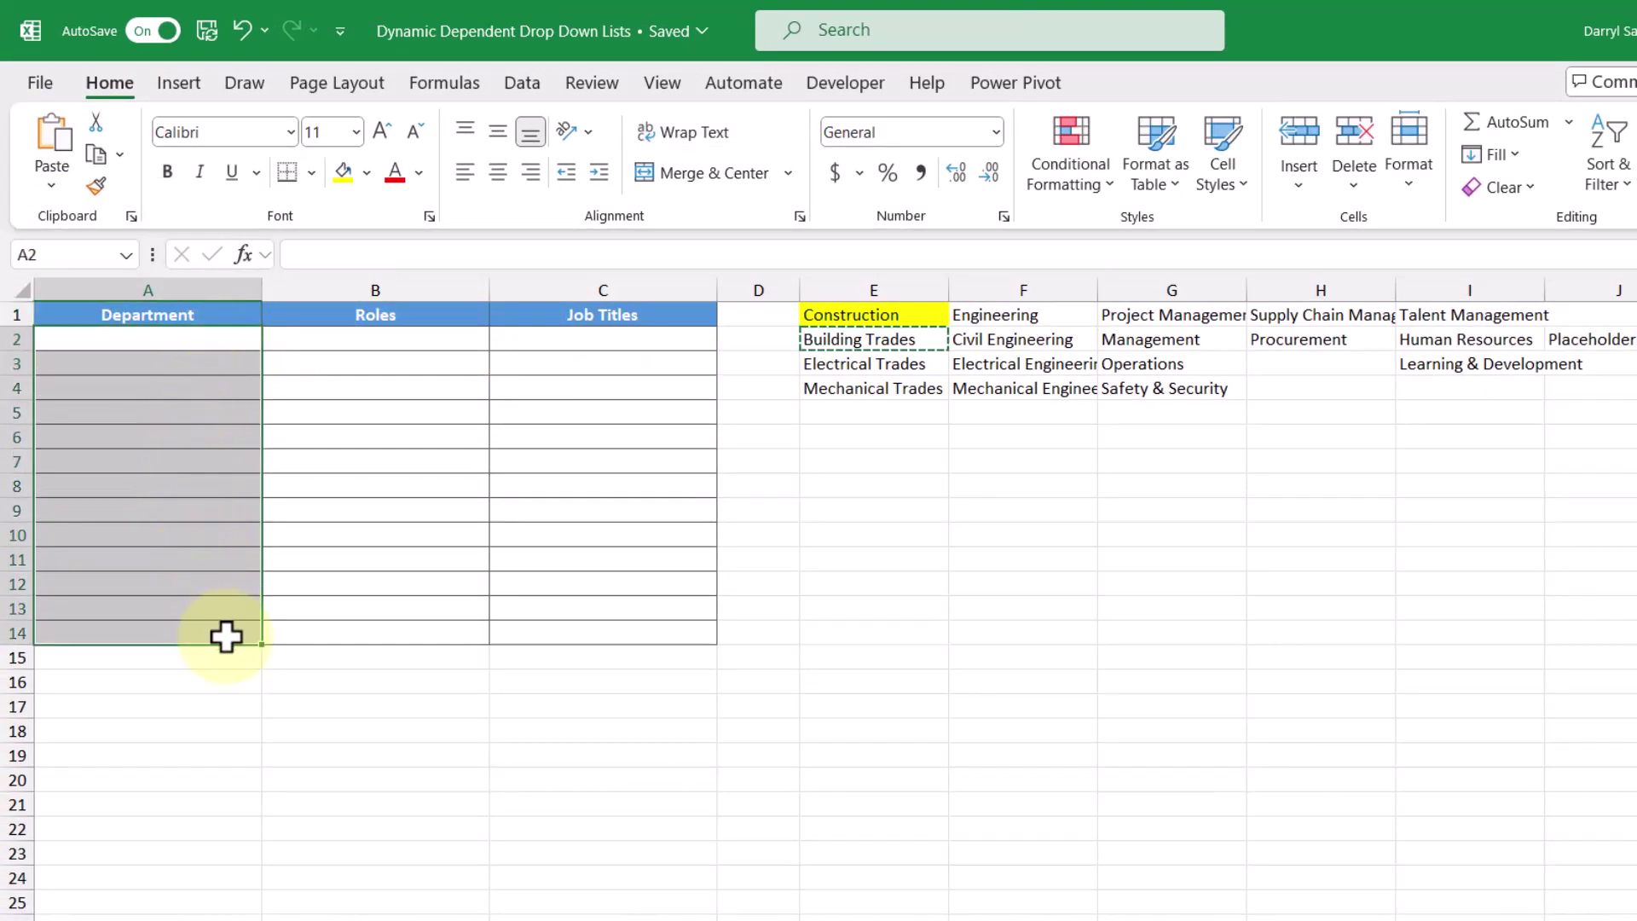
left_click(531, 84)
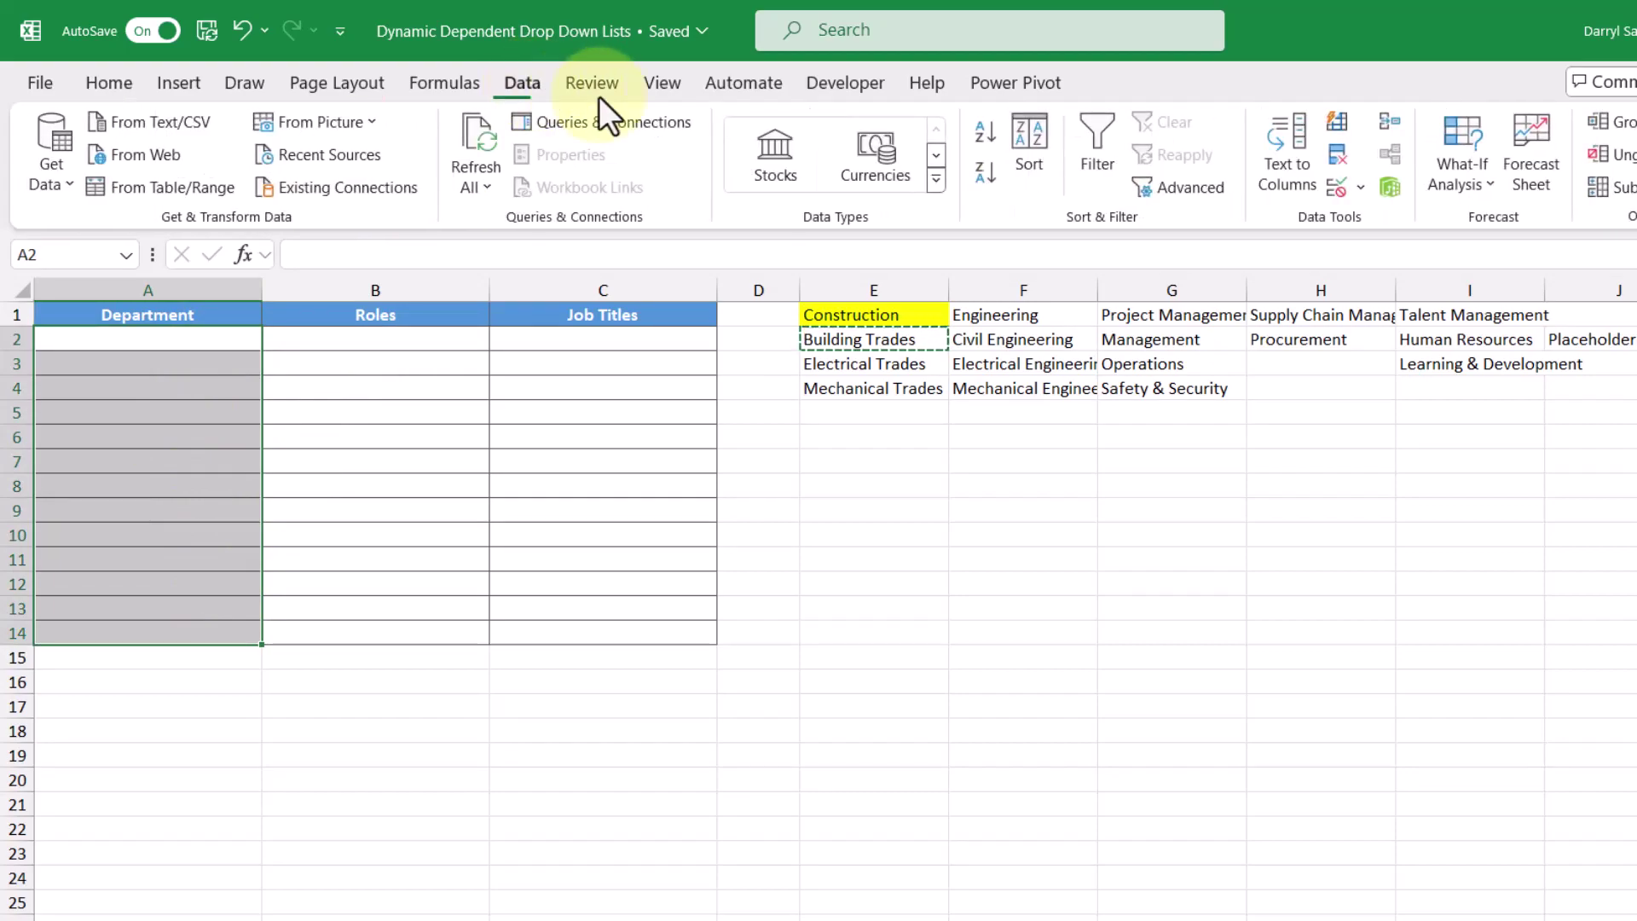
left_click(1337, 200)
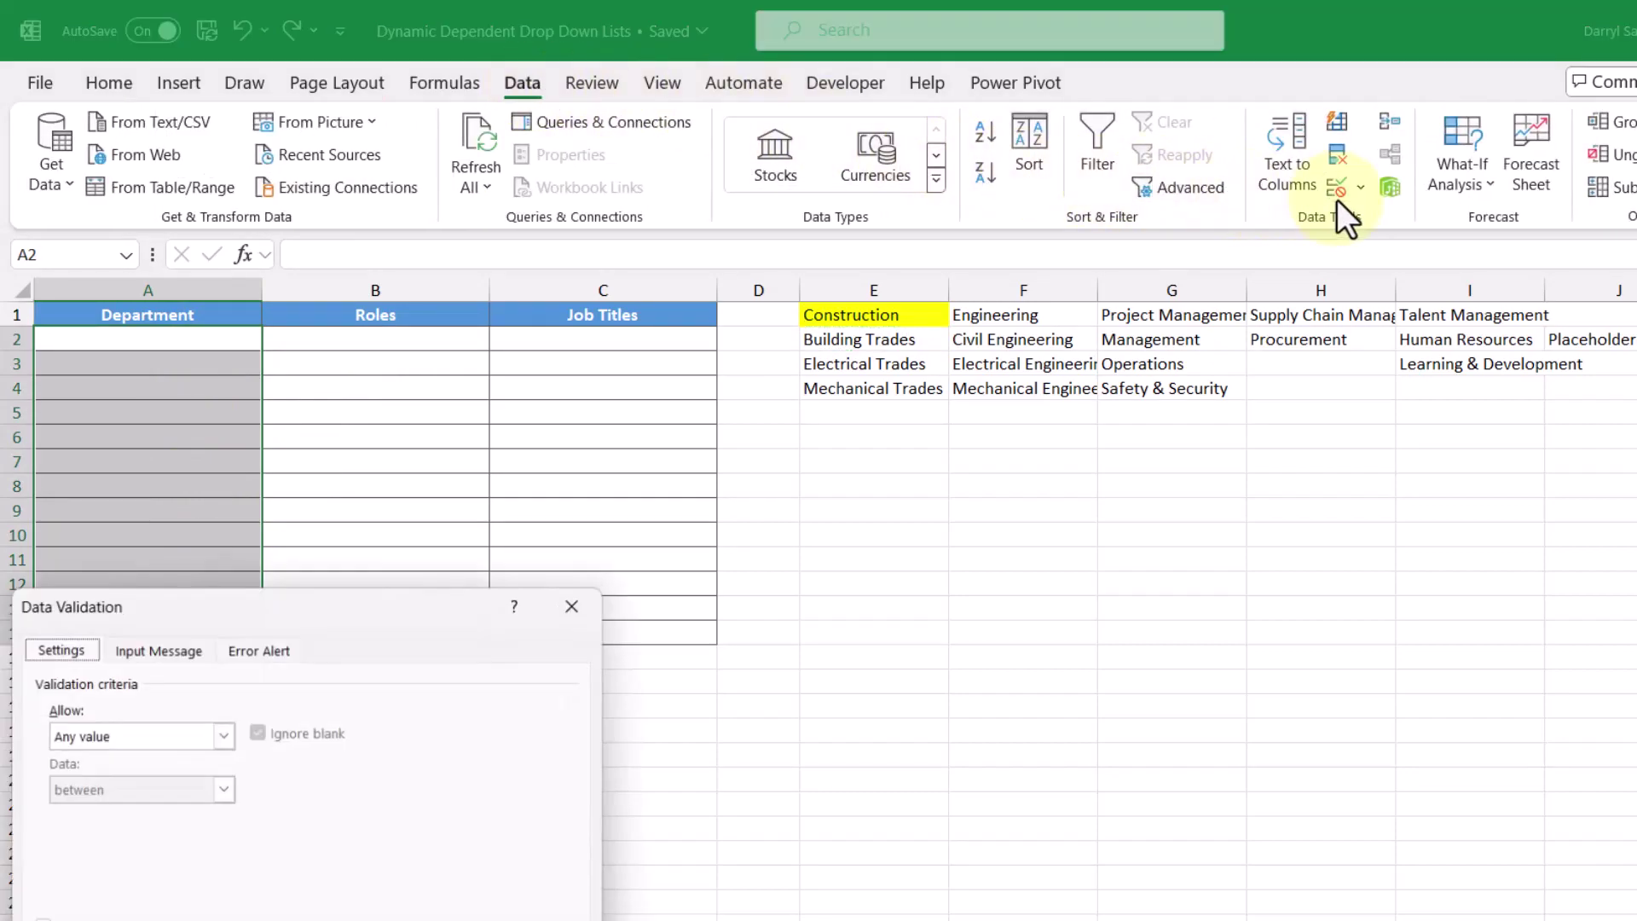
left_click_drag(360, 604, 923, 341)
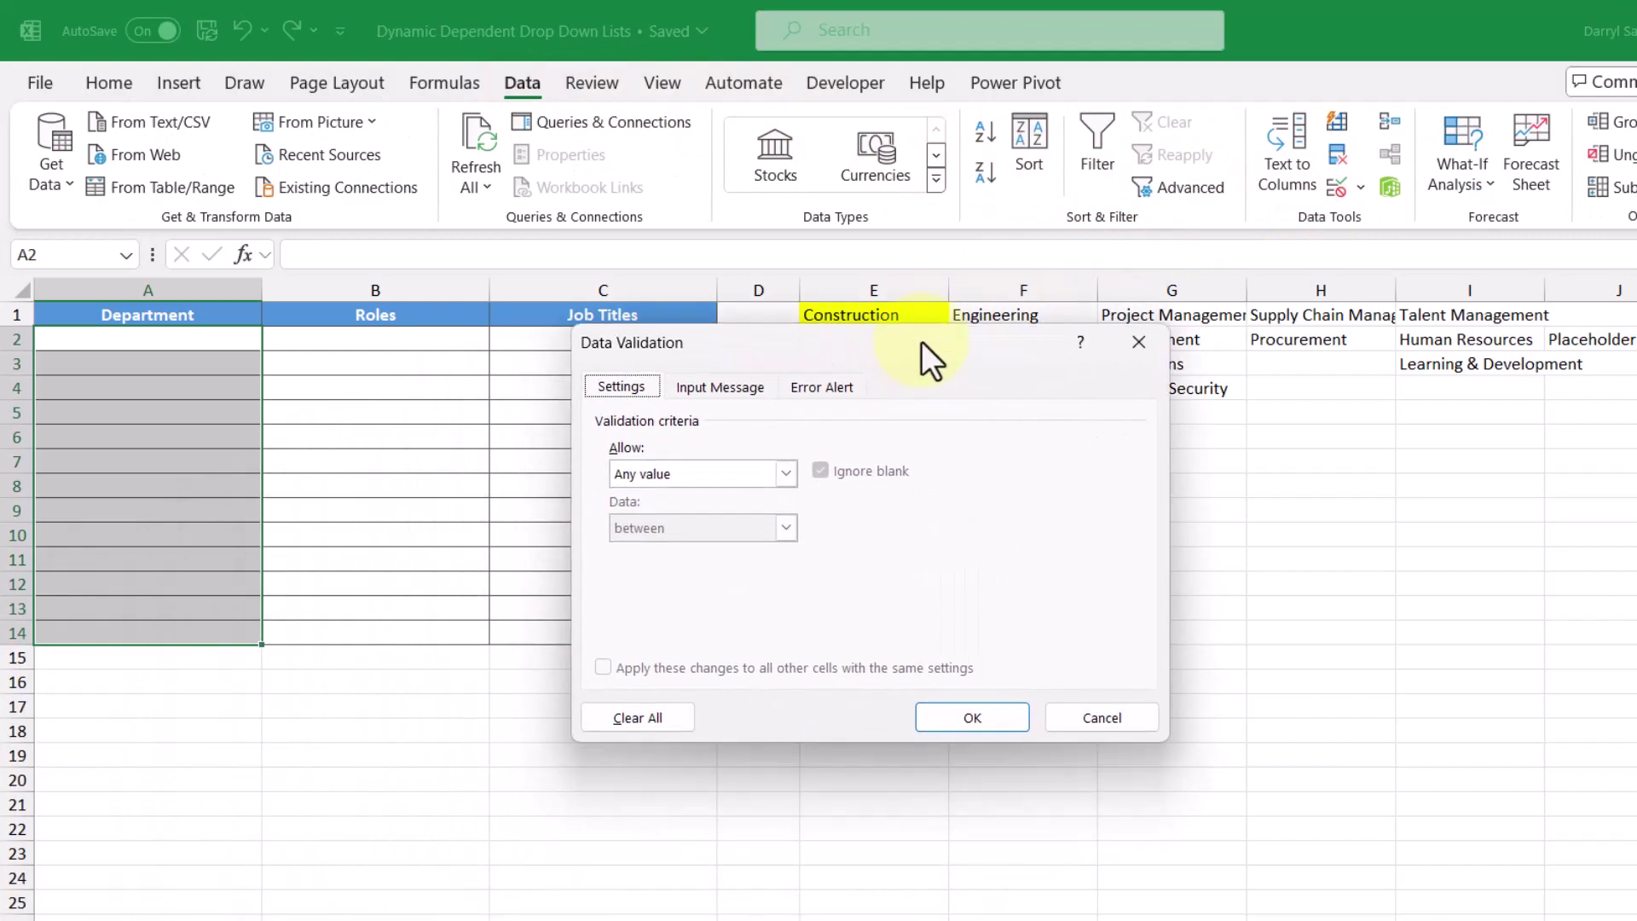
left_click(754, 478)
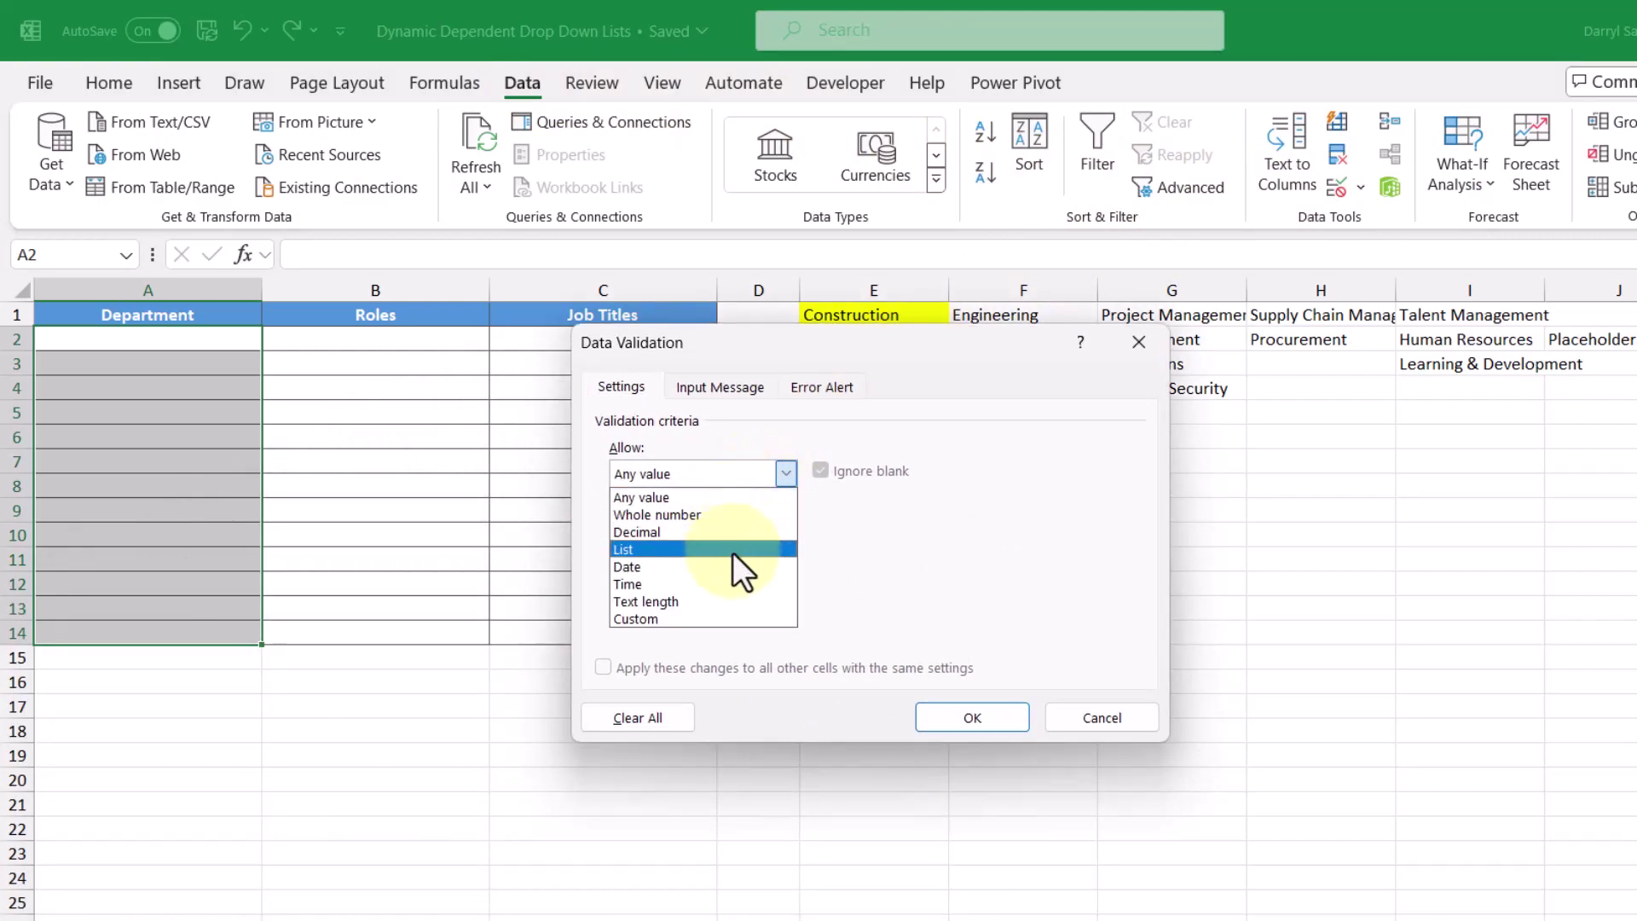
left_click(734, 552)
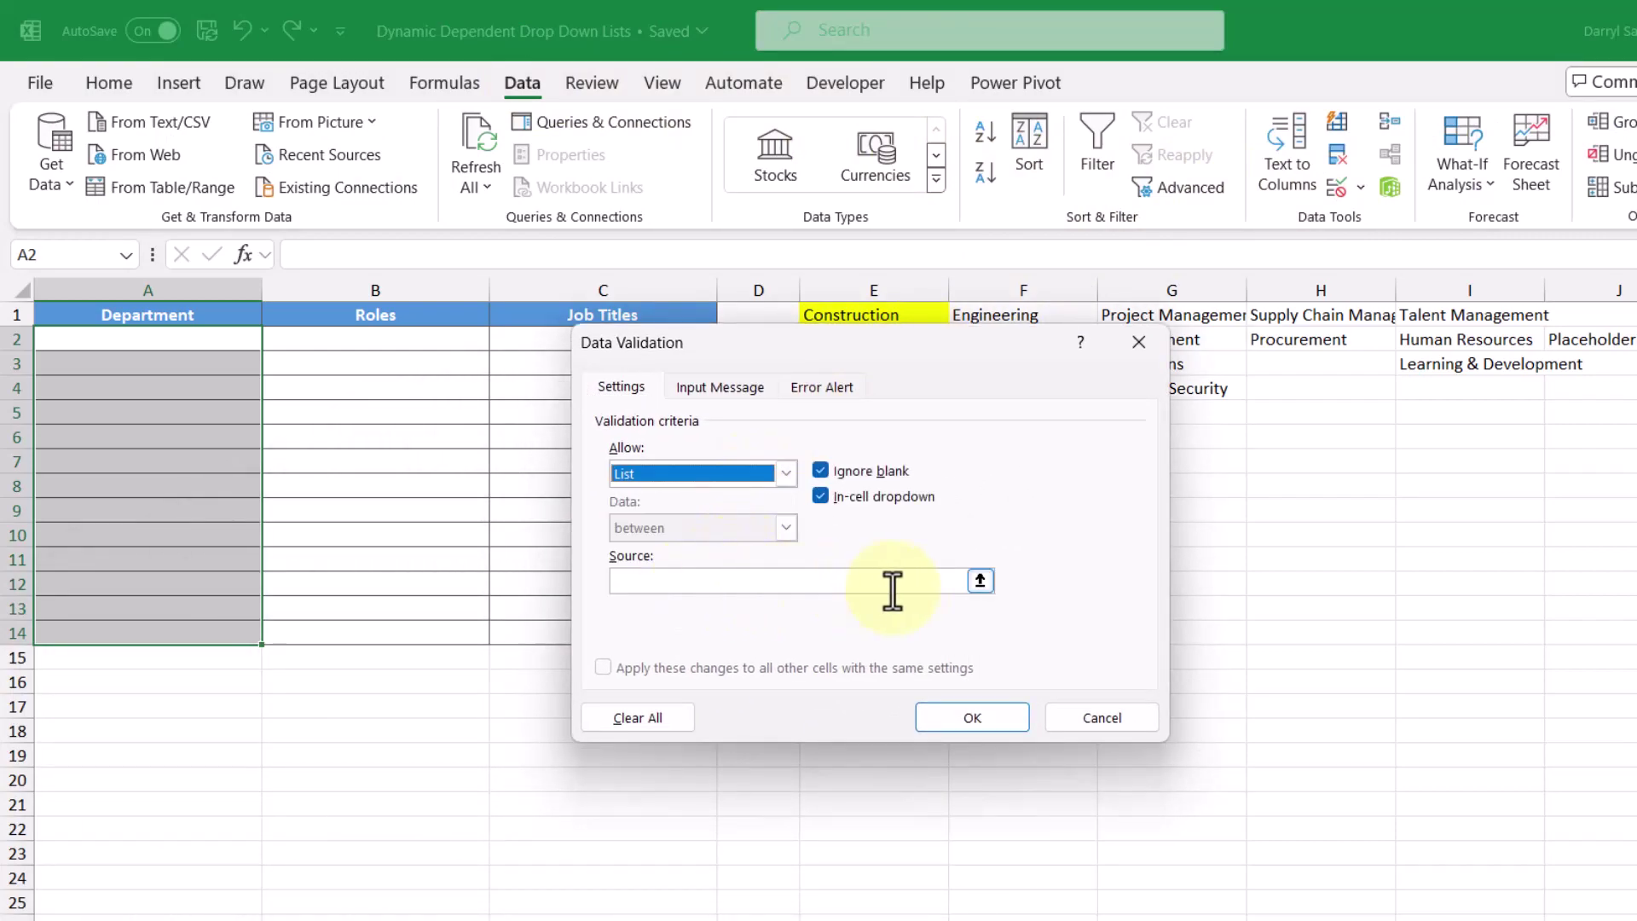
Step: Use the spilled department header row, =$E$1#, as the list source for the Department cells and apply the validation
left_click(980, 580)
left_click_drag(932, 346, 1070, 191)
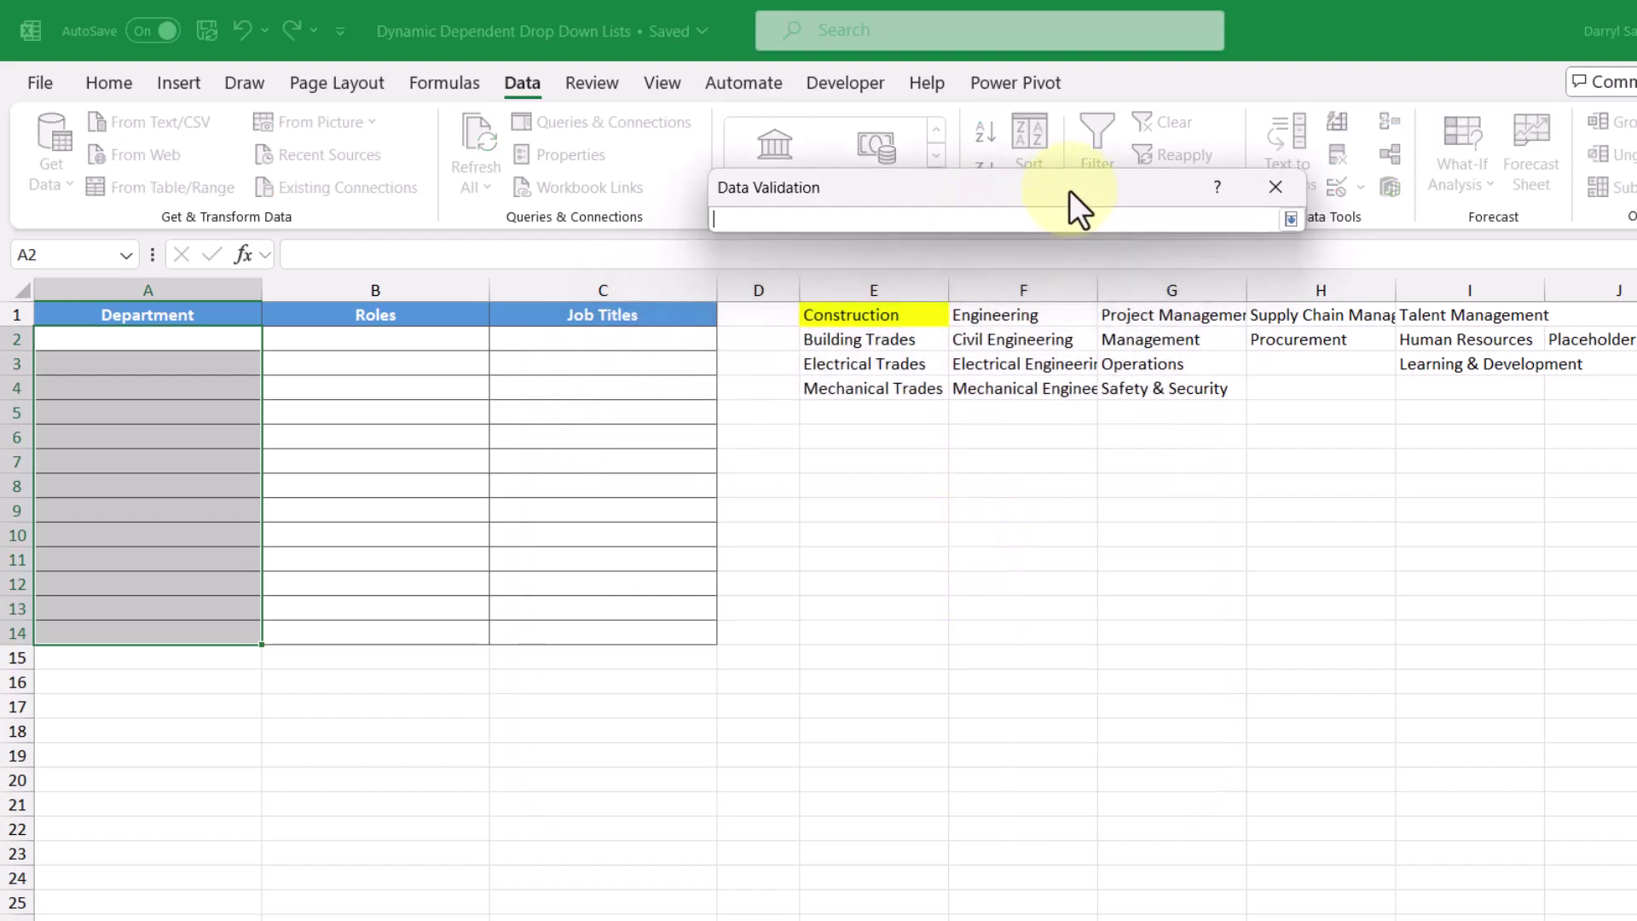
left_click(900, 316)
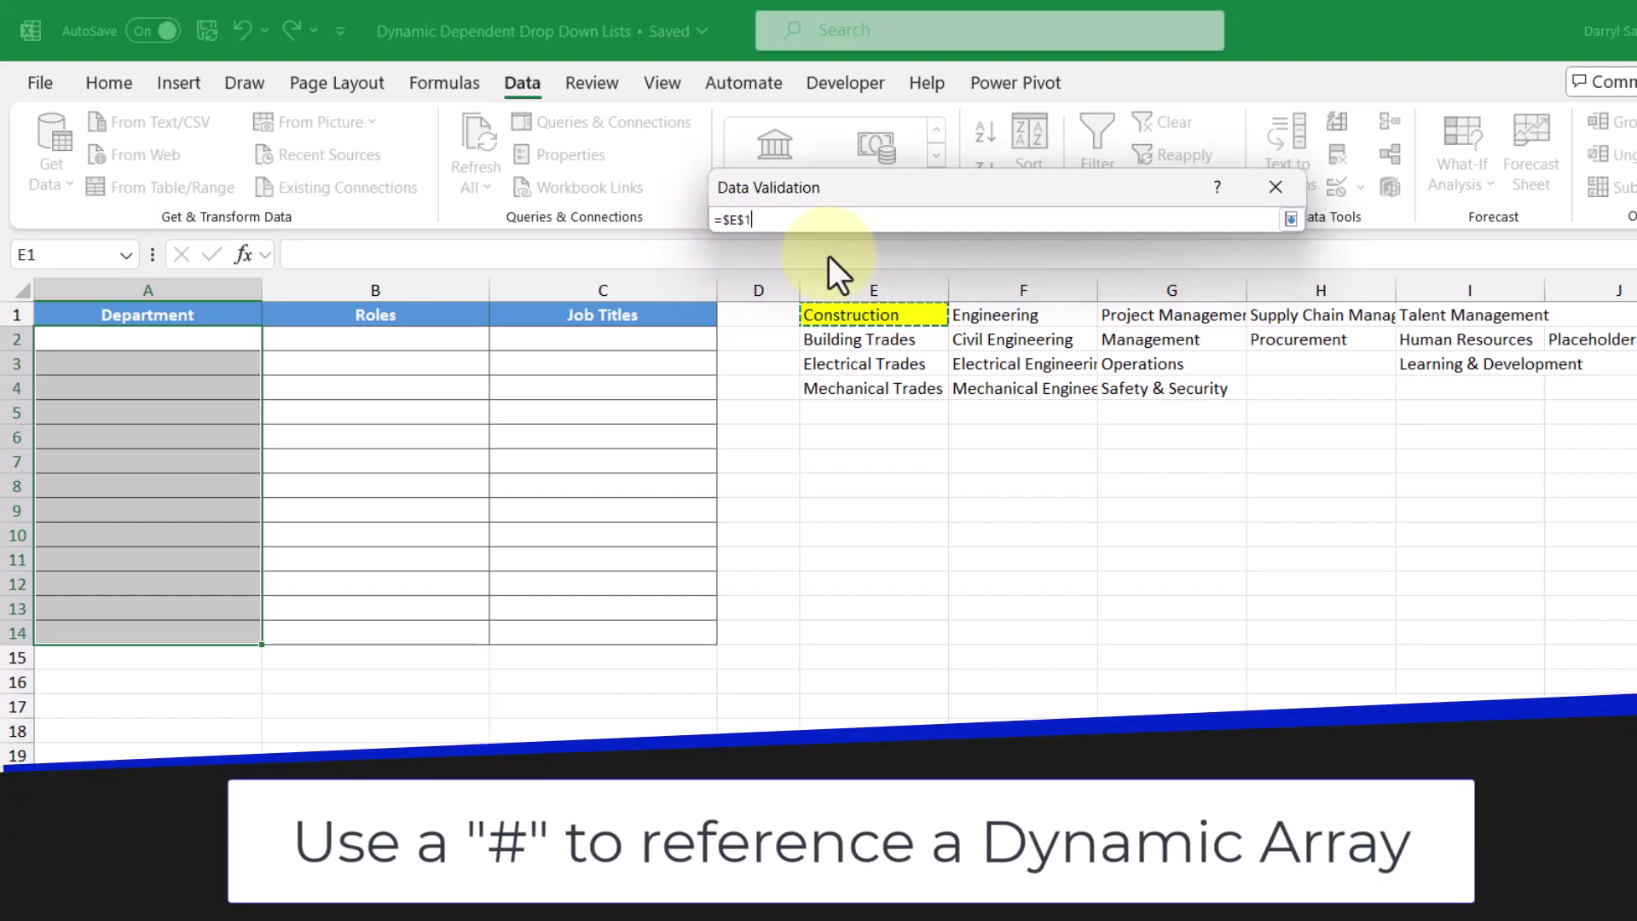
type("#")
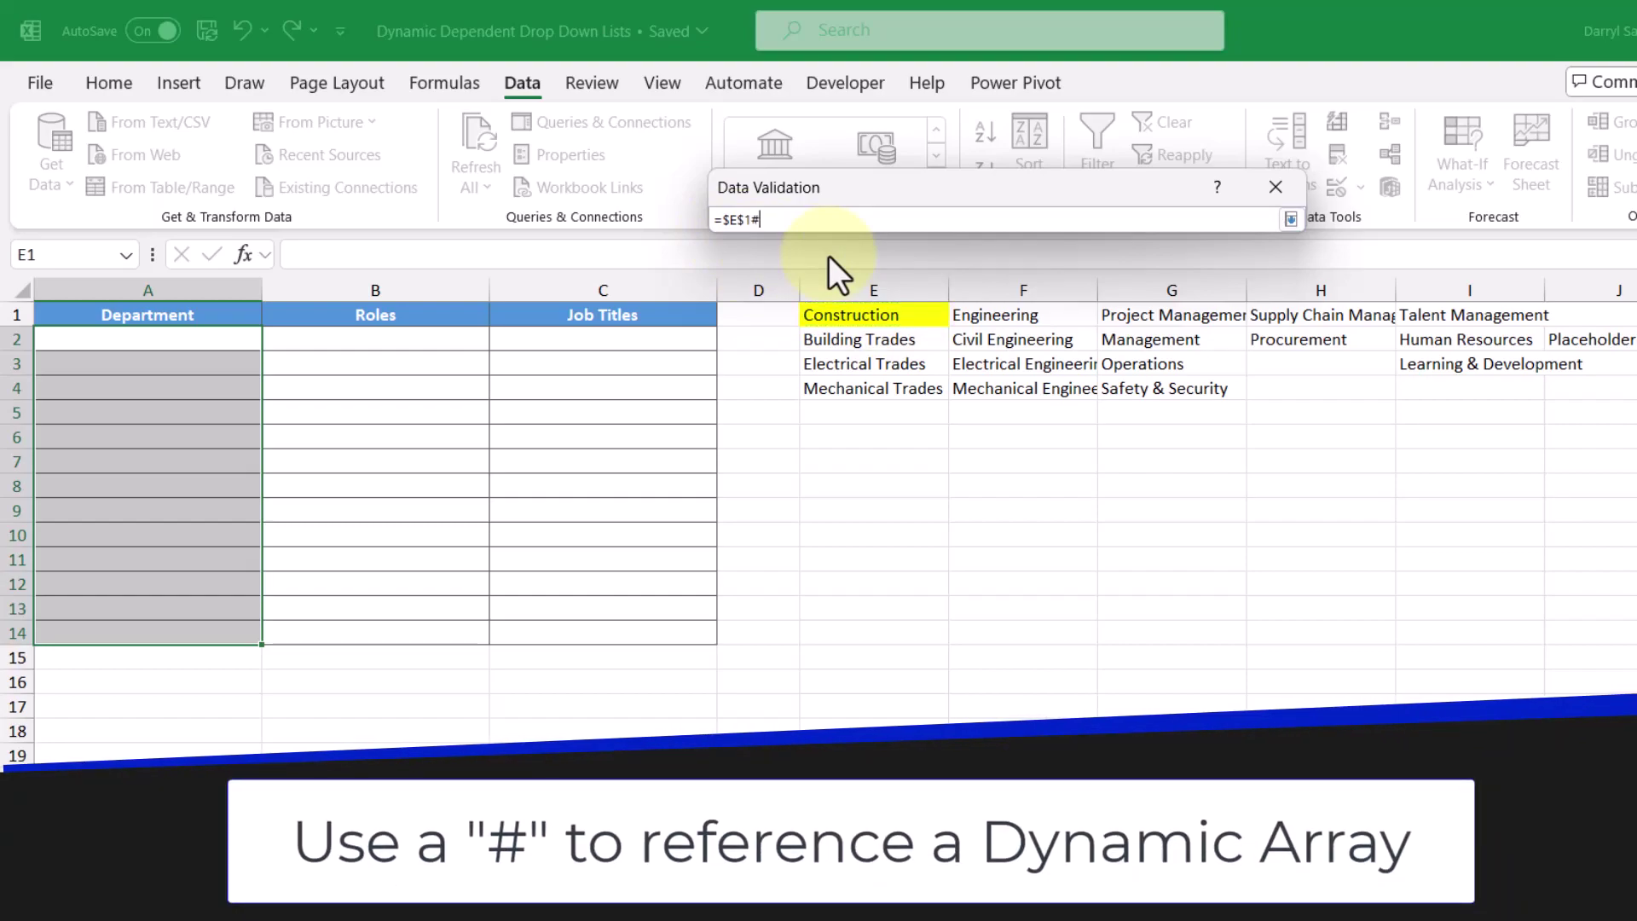
left_click(1292, 218)
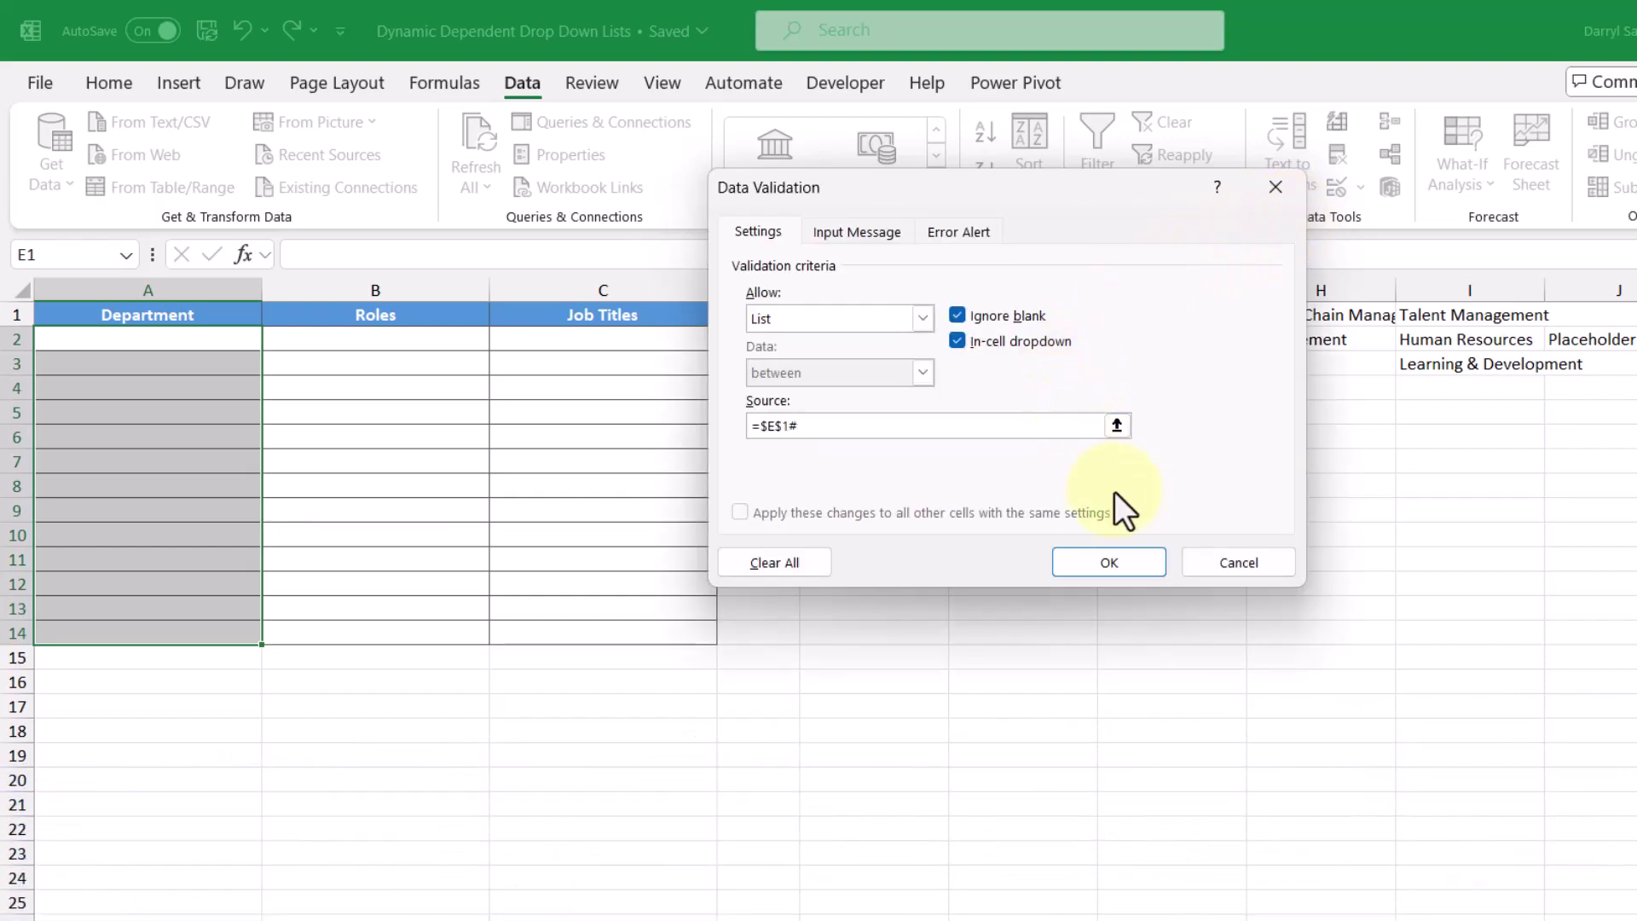
left_click(1147, 570)
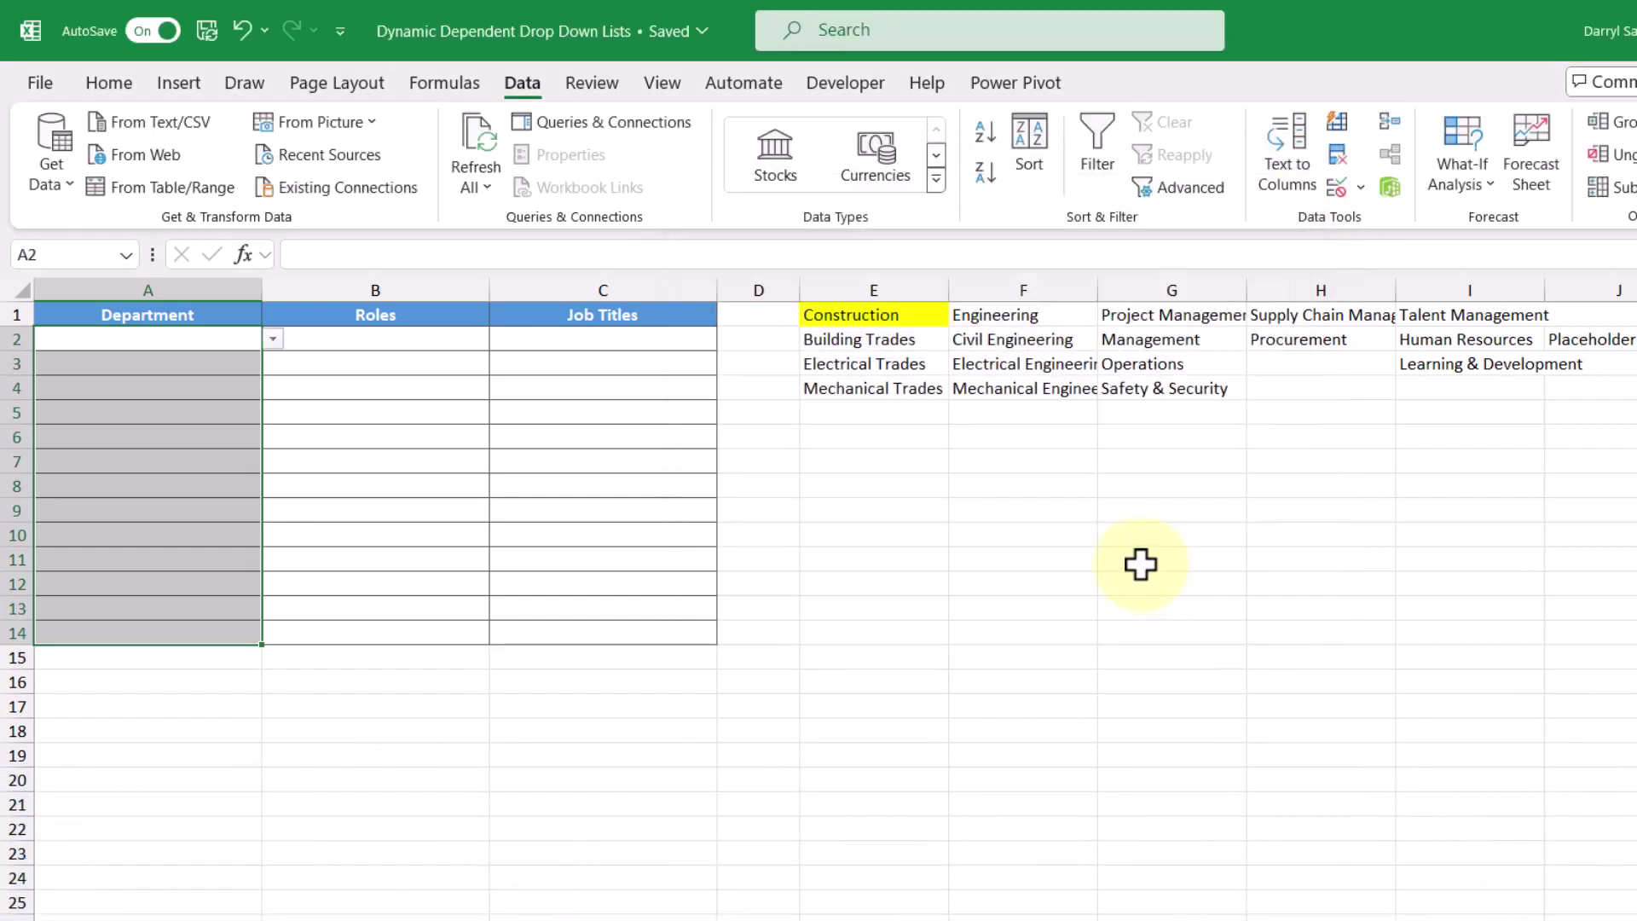
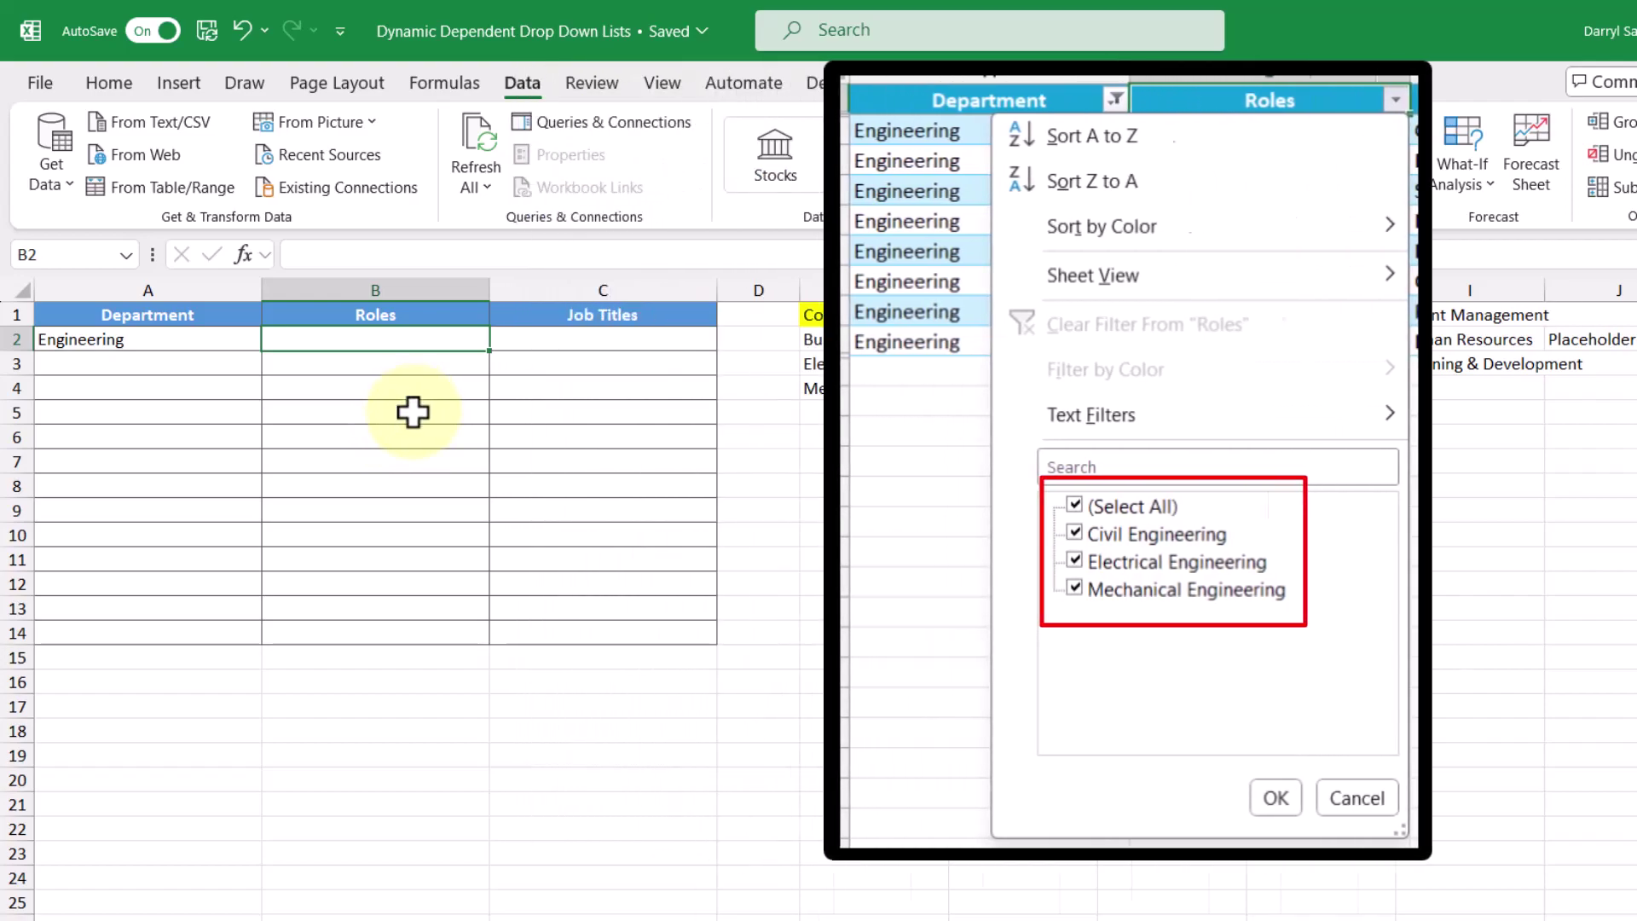
Step: Enter =F2# in B2 to return the spilled list of Engineering roles
type("=")
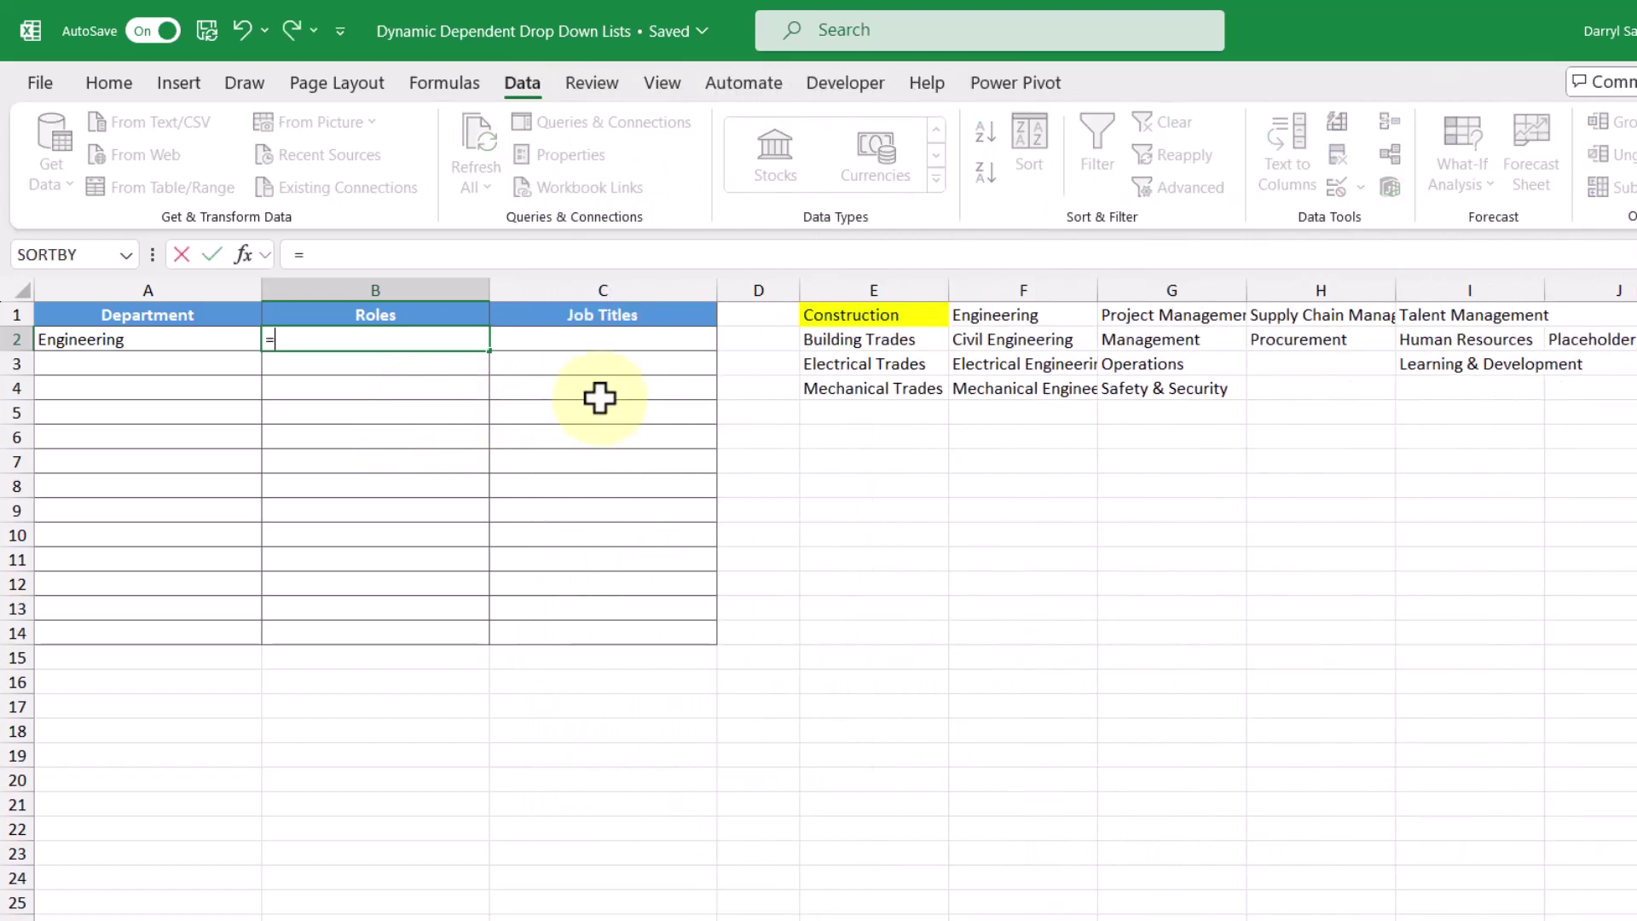
left_click(1011, 344)
type("#")
key("Return")
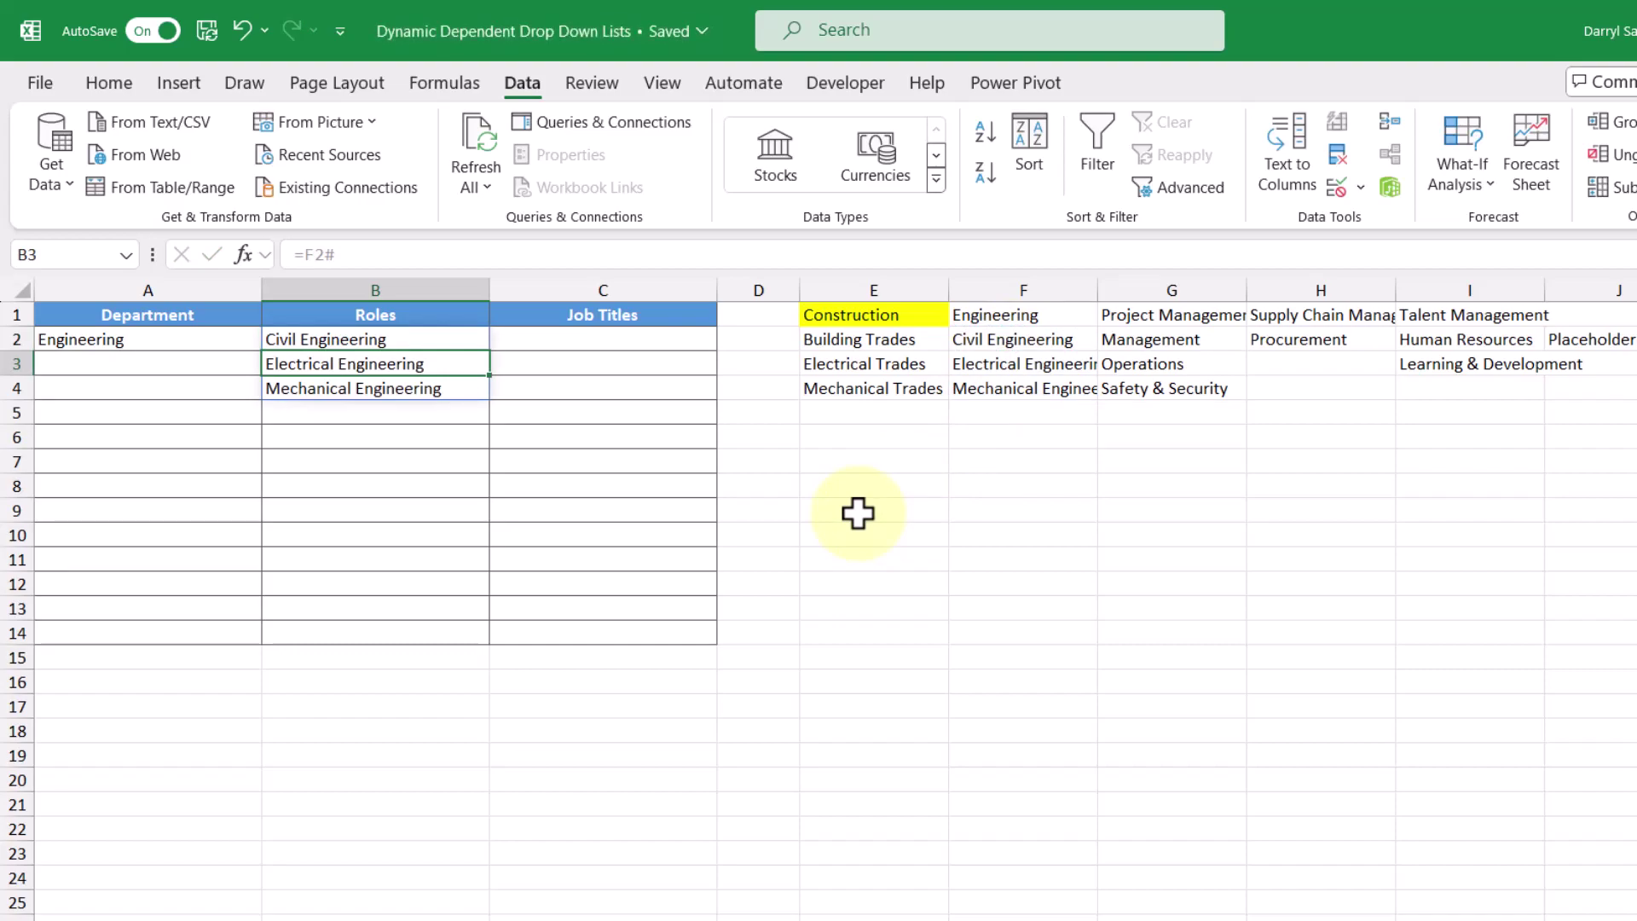
Step: Choose Construction as the department in A2 from its dropdown list
left_click(234, 339)
left_click(266, 338)
left_click(229, 365)
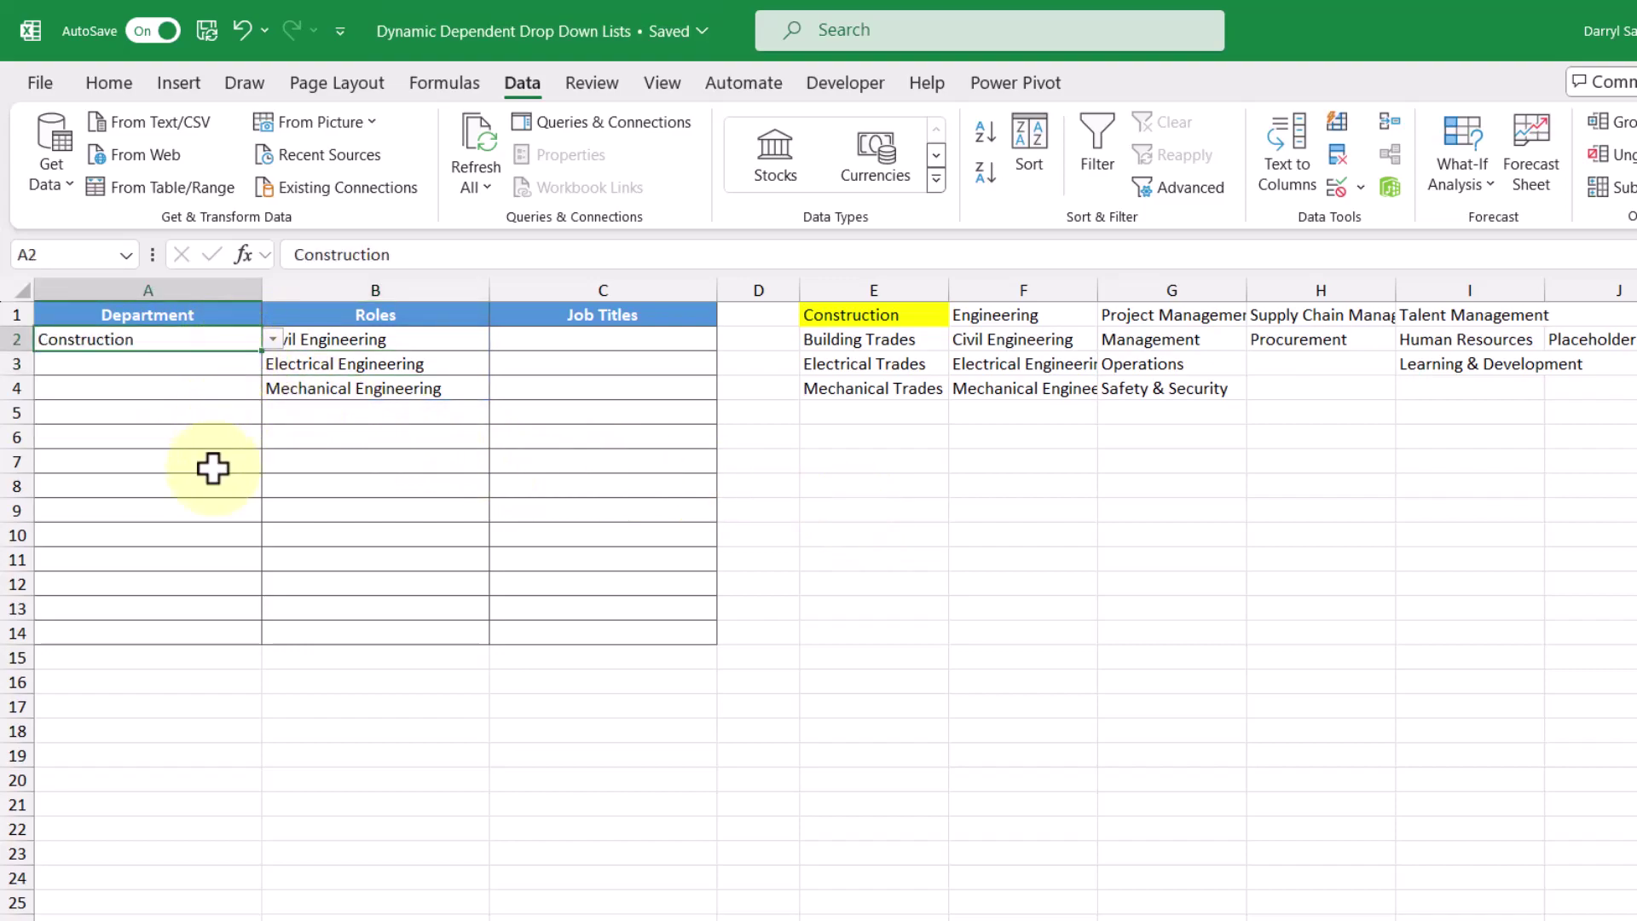
Step: Change the reference in B2 to =E2# for the Construction roles and clear the formula from the cell
left_click(353, 339)
left_click(315, 254)
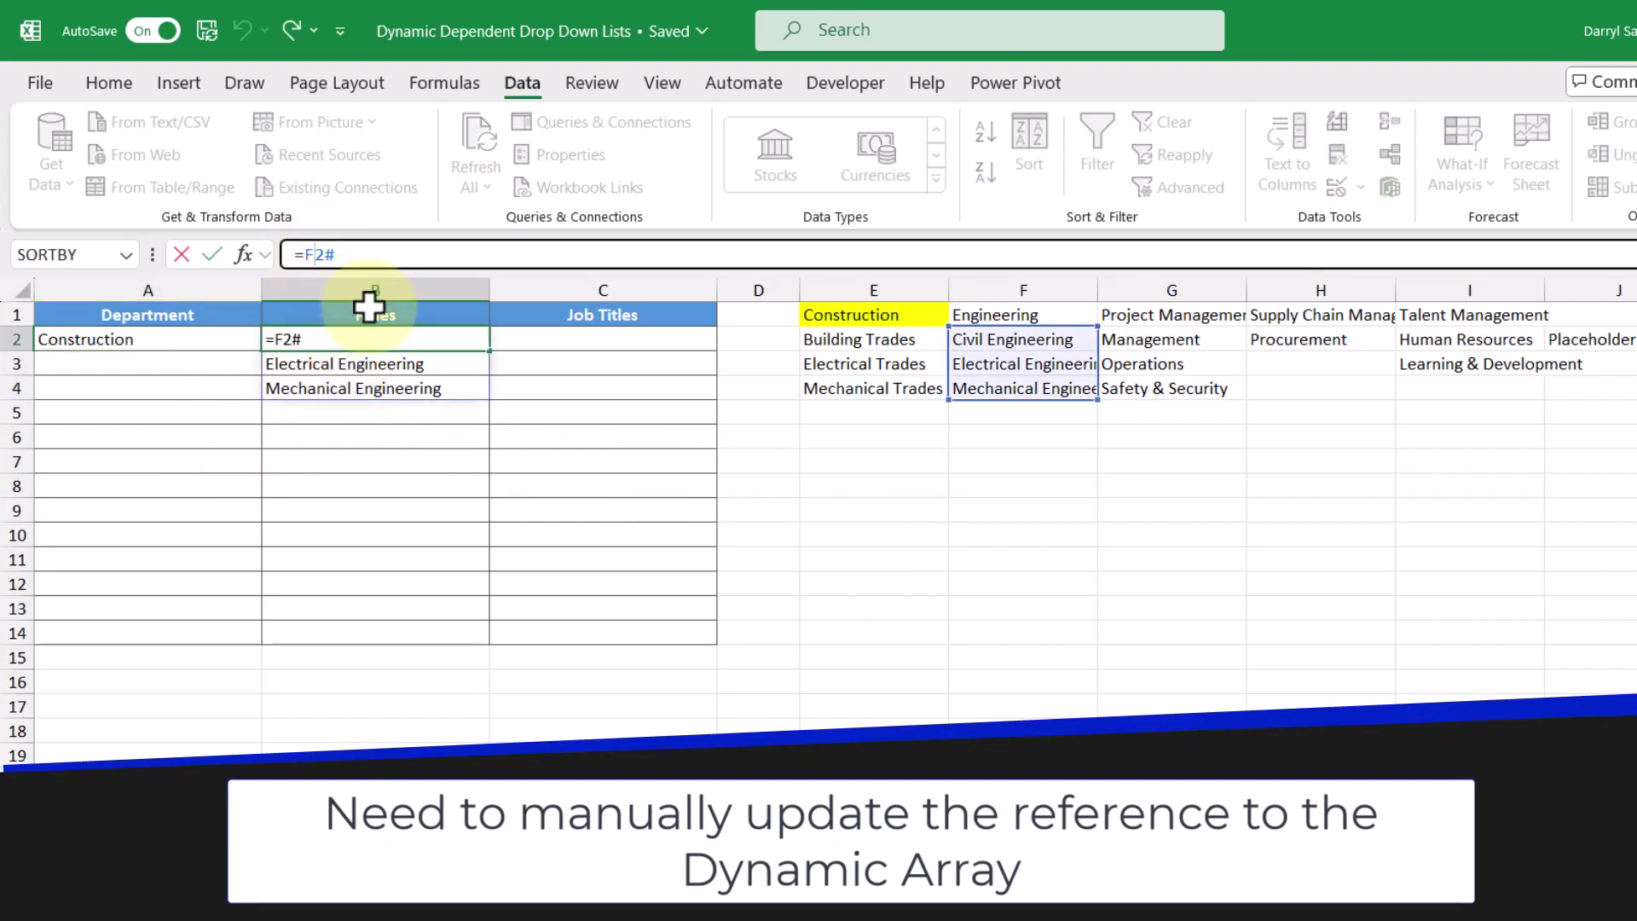
key("BackSpace")
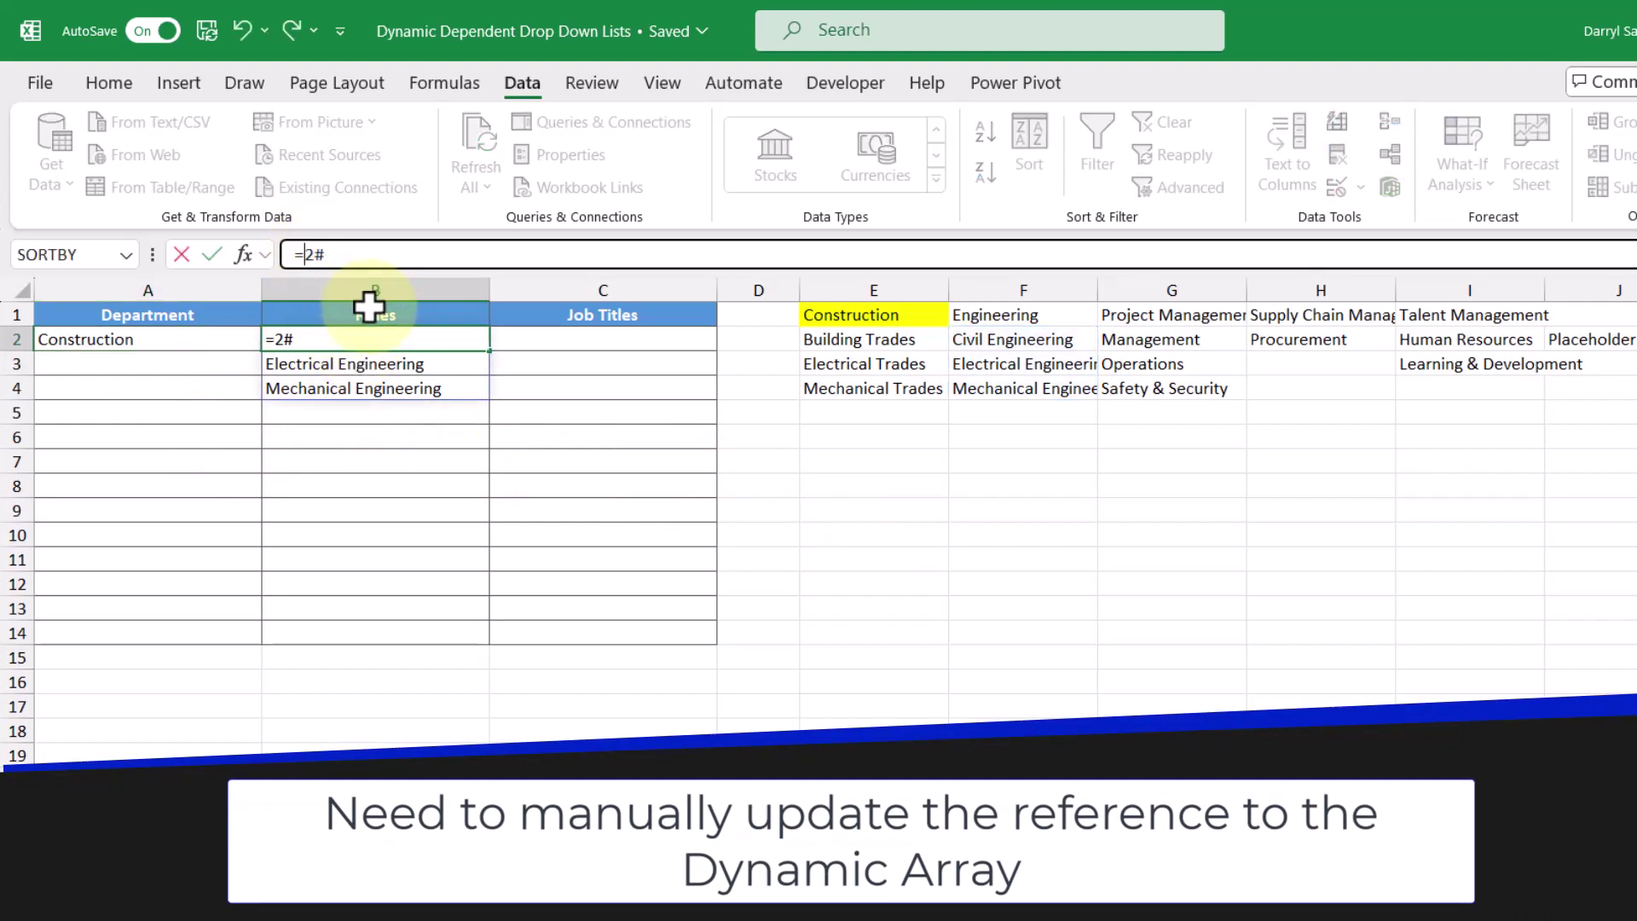
type("E")
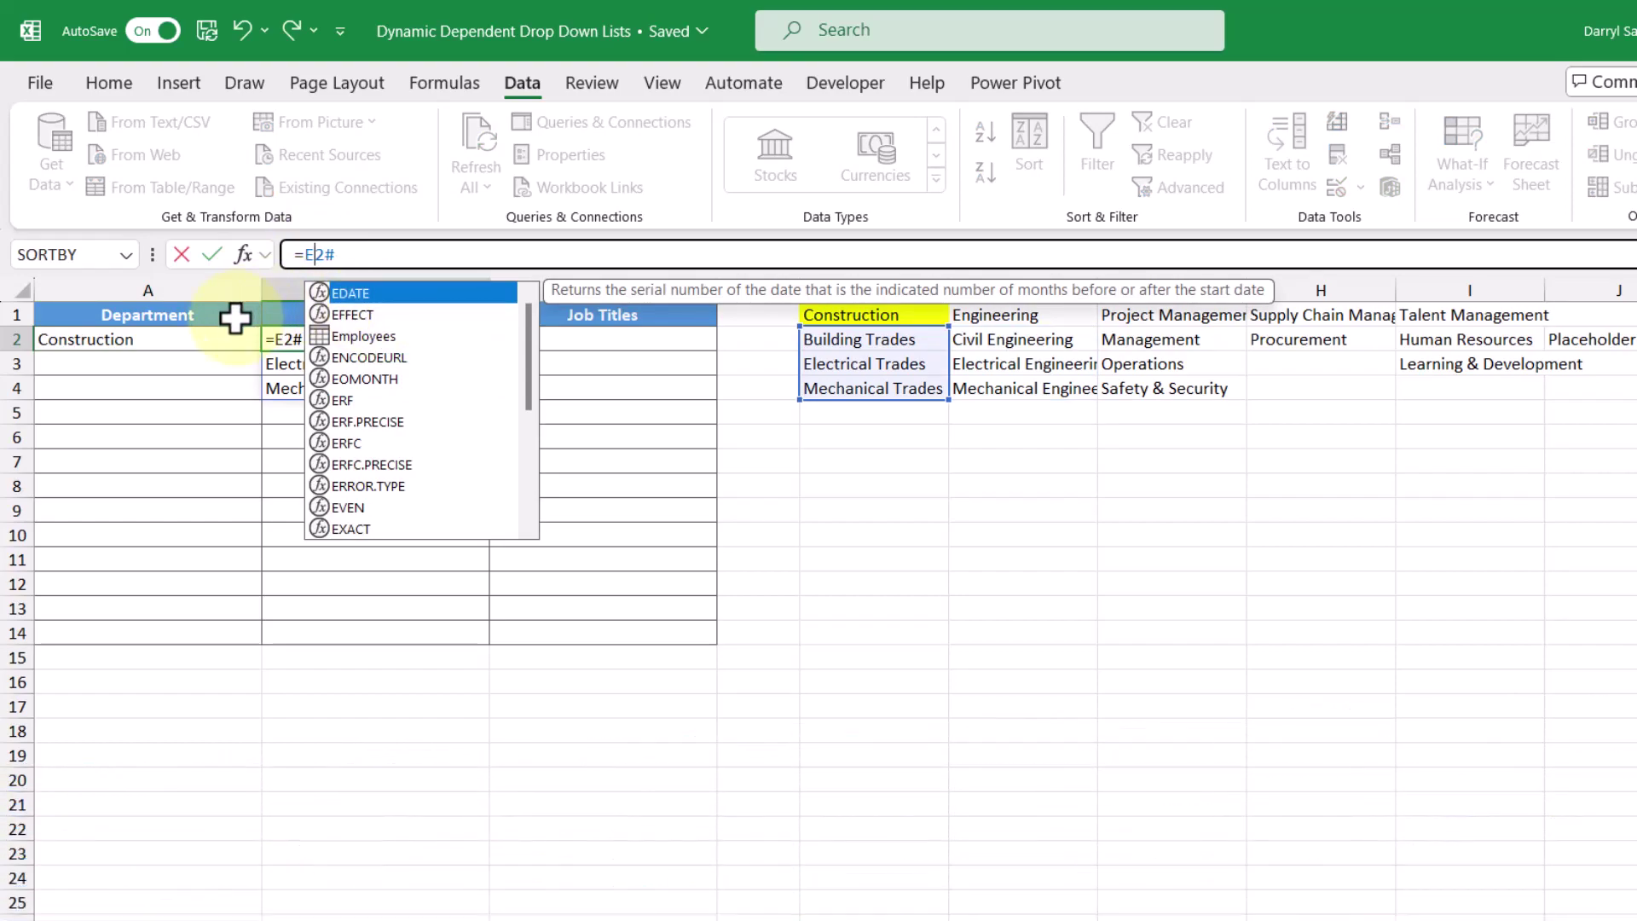
key("Return")
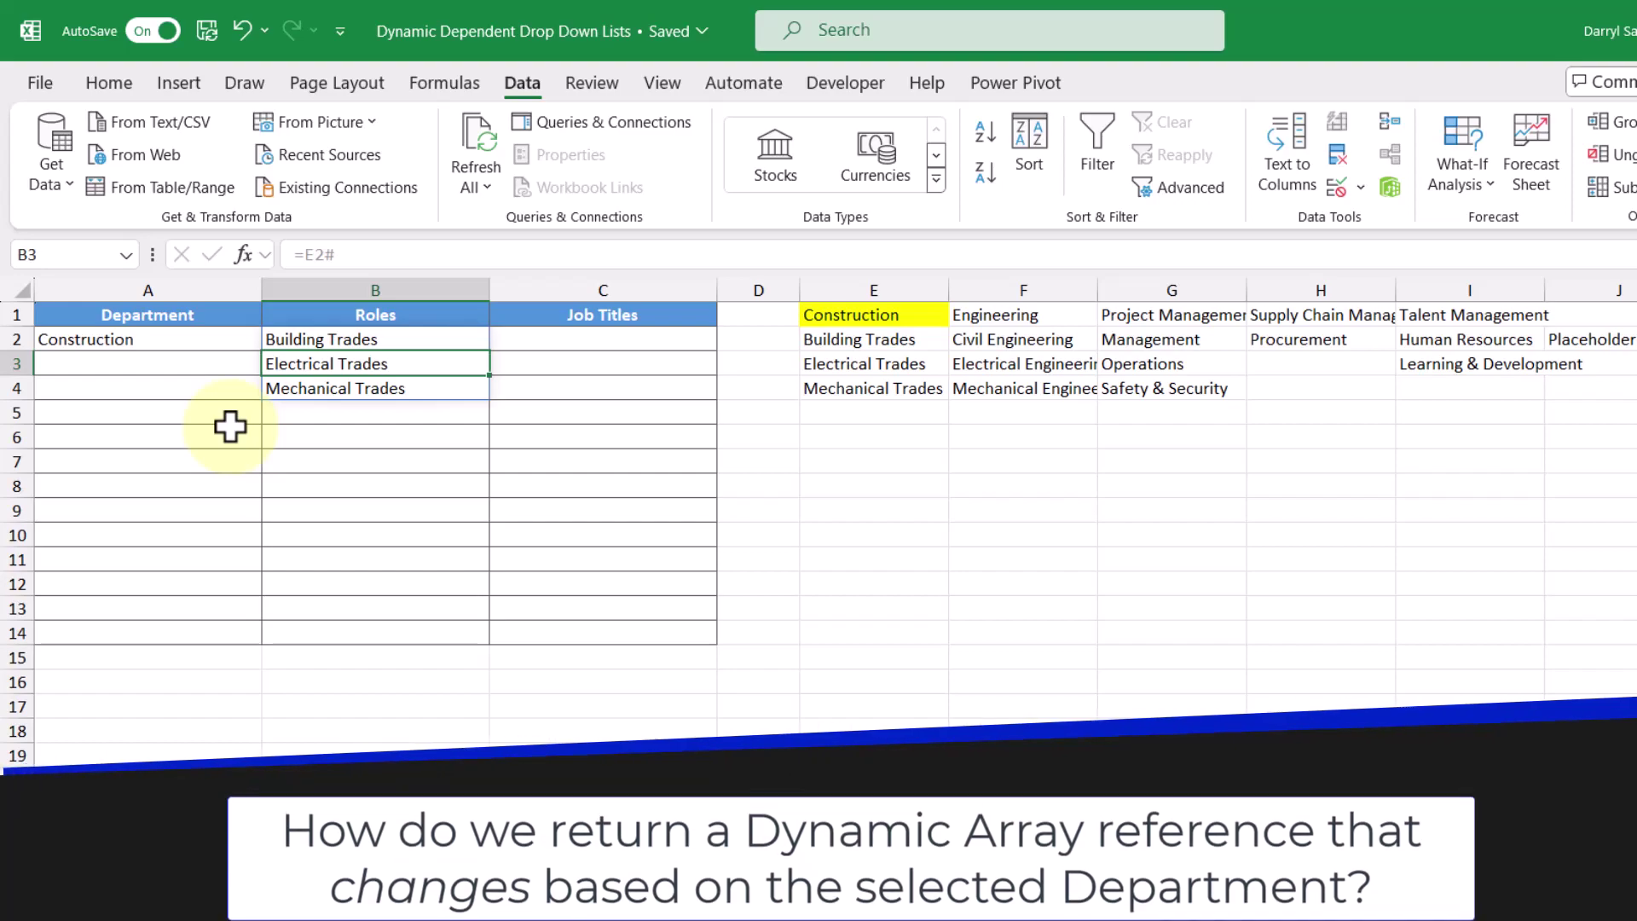
left_click(403, 338)
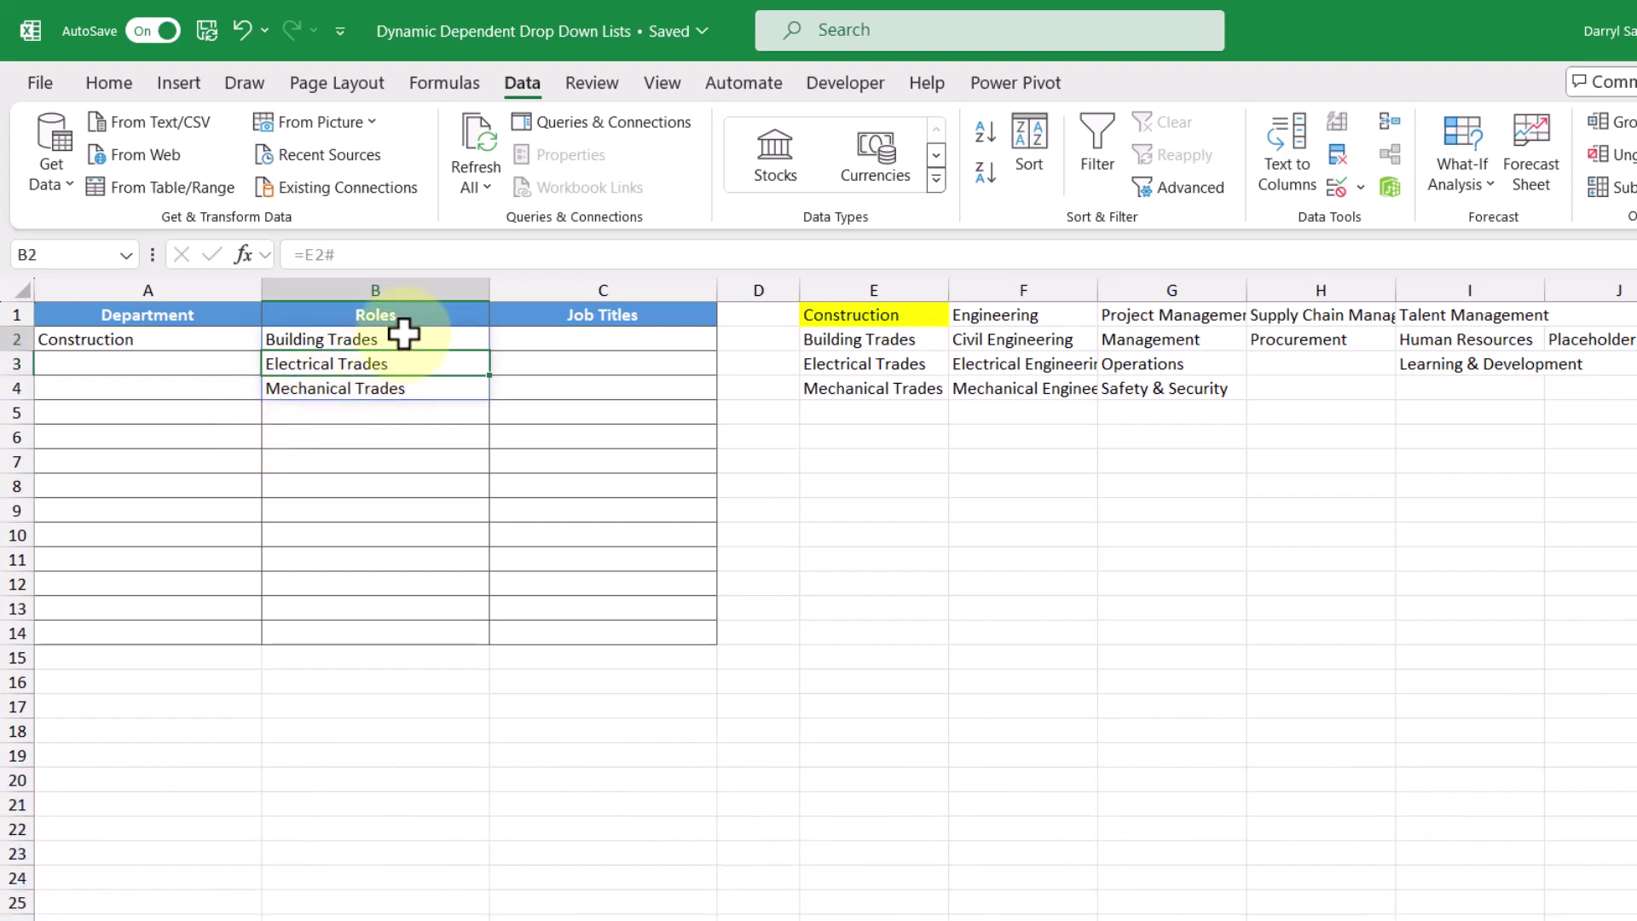
key("Delete")
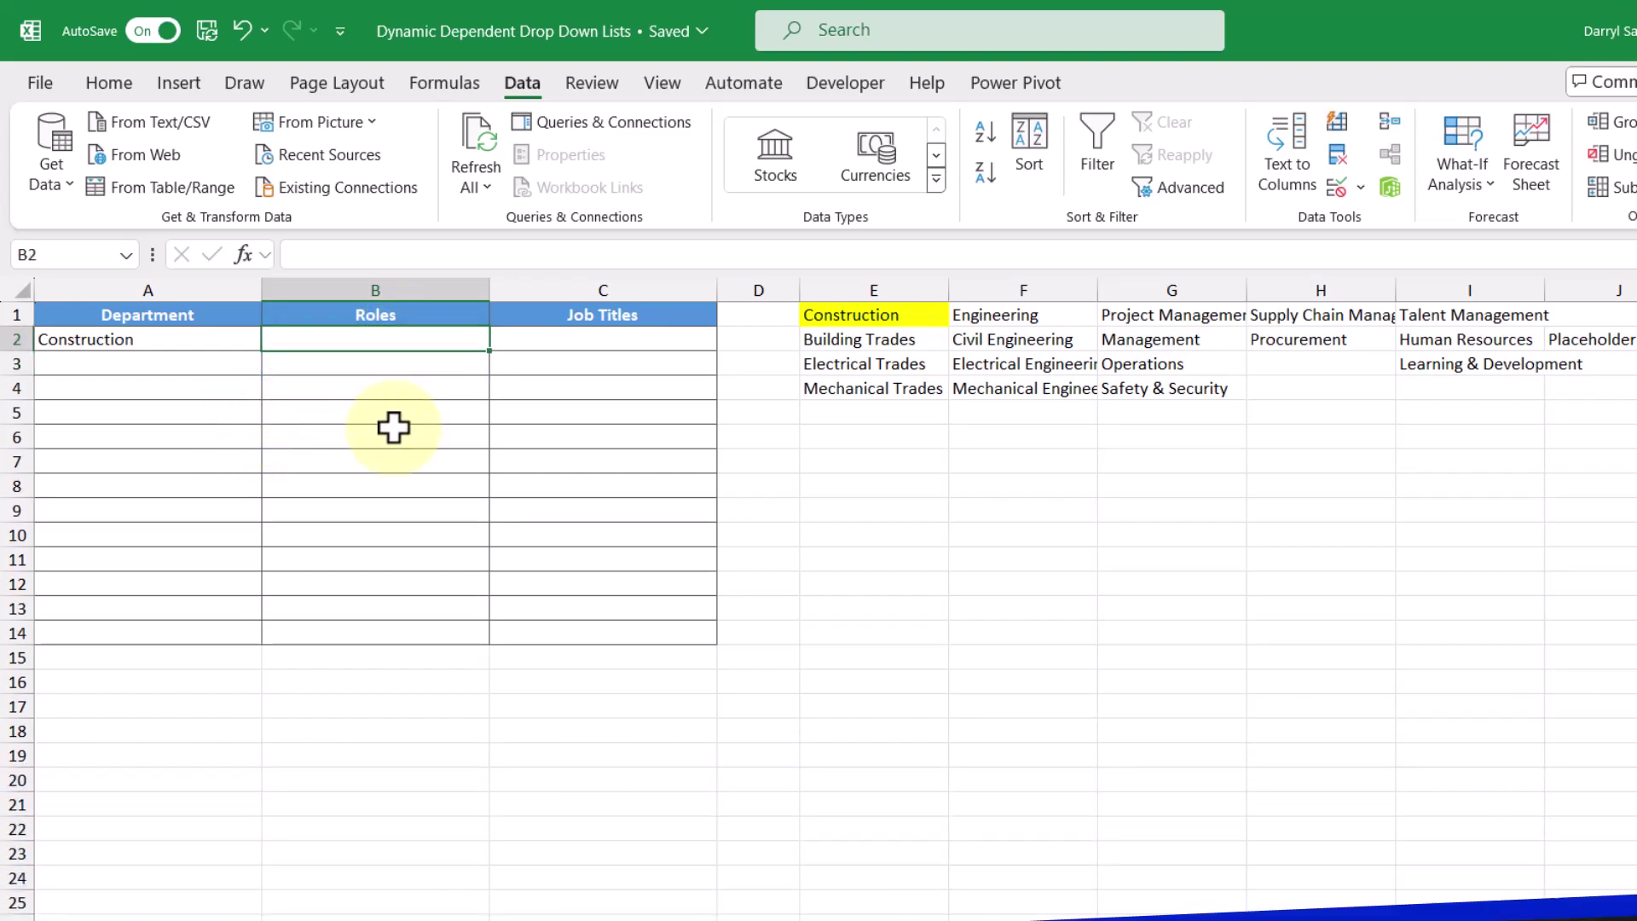
Step: Start an ADDRESS formula in B2 with ROW($E$1)+1 as its row number, and check what that argument evaluates to
type("=adre")
key("BackSpace")
key("BackSpace")
key("Tab")
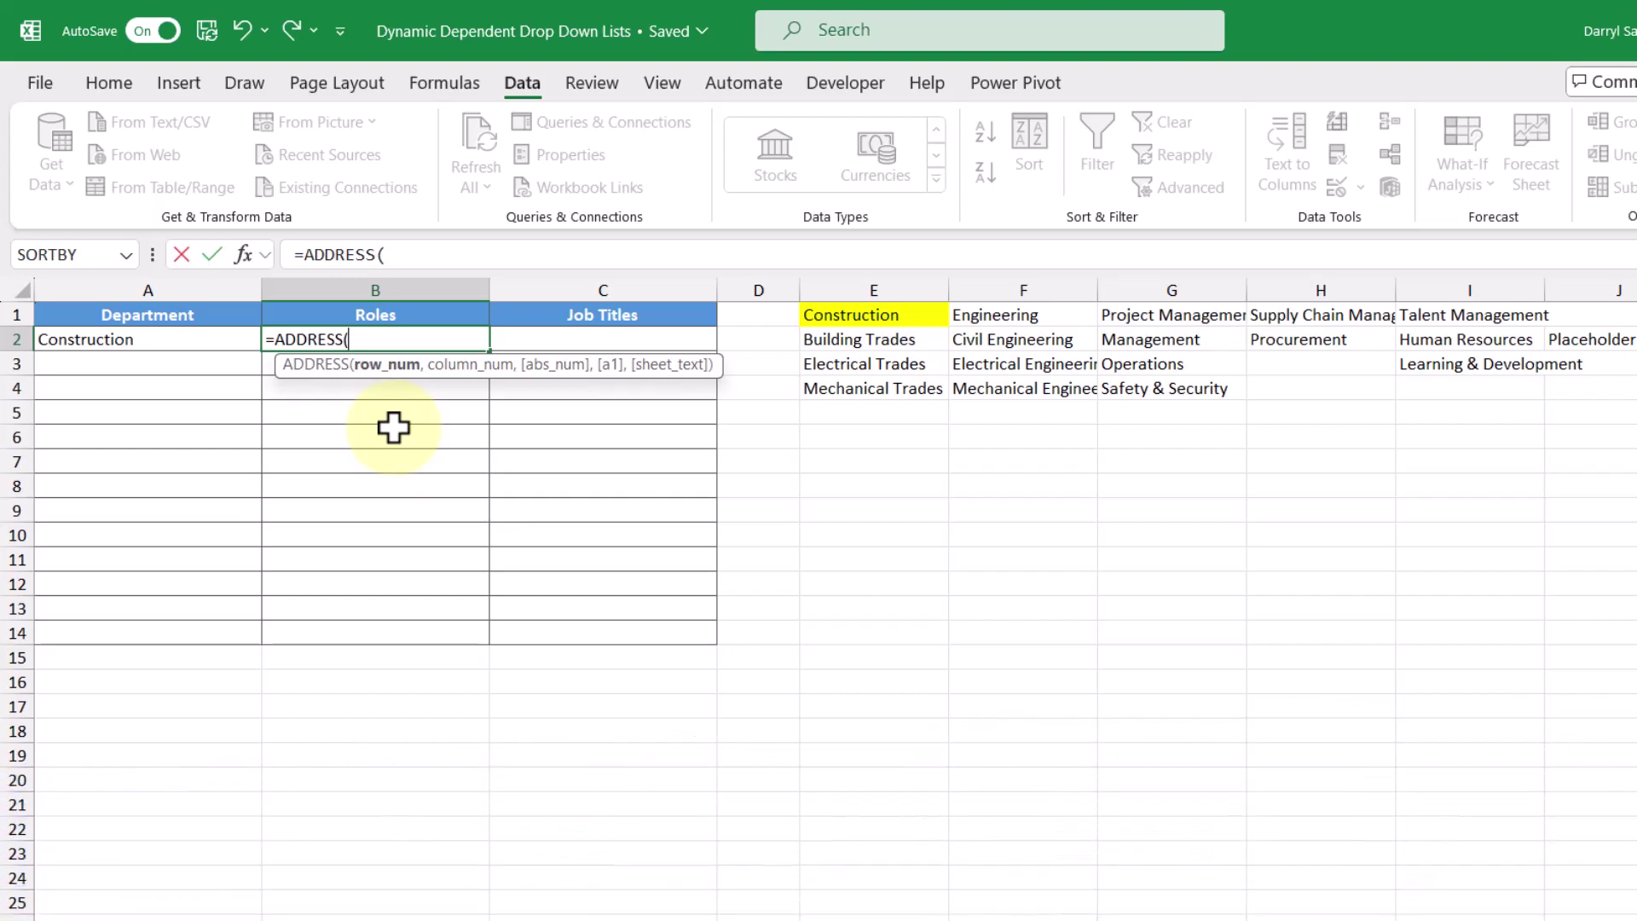
type("row")
key("Tab")
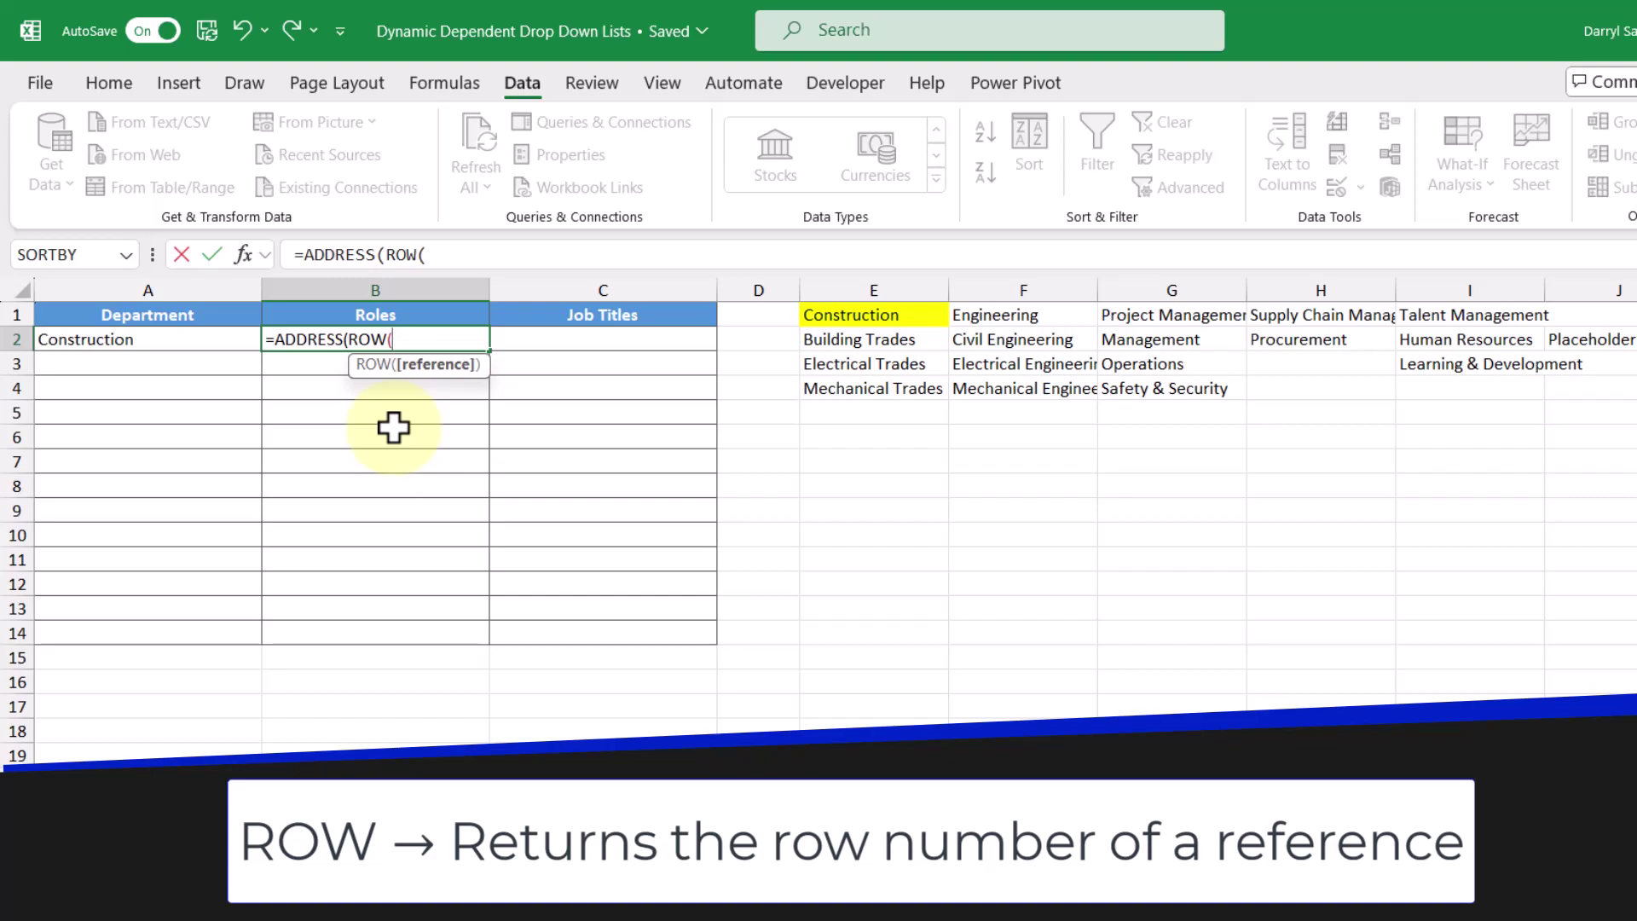
left_click(857, 319)
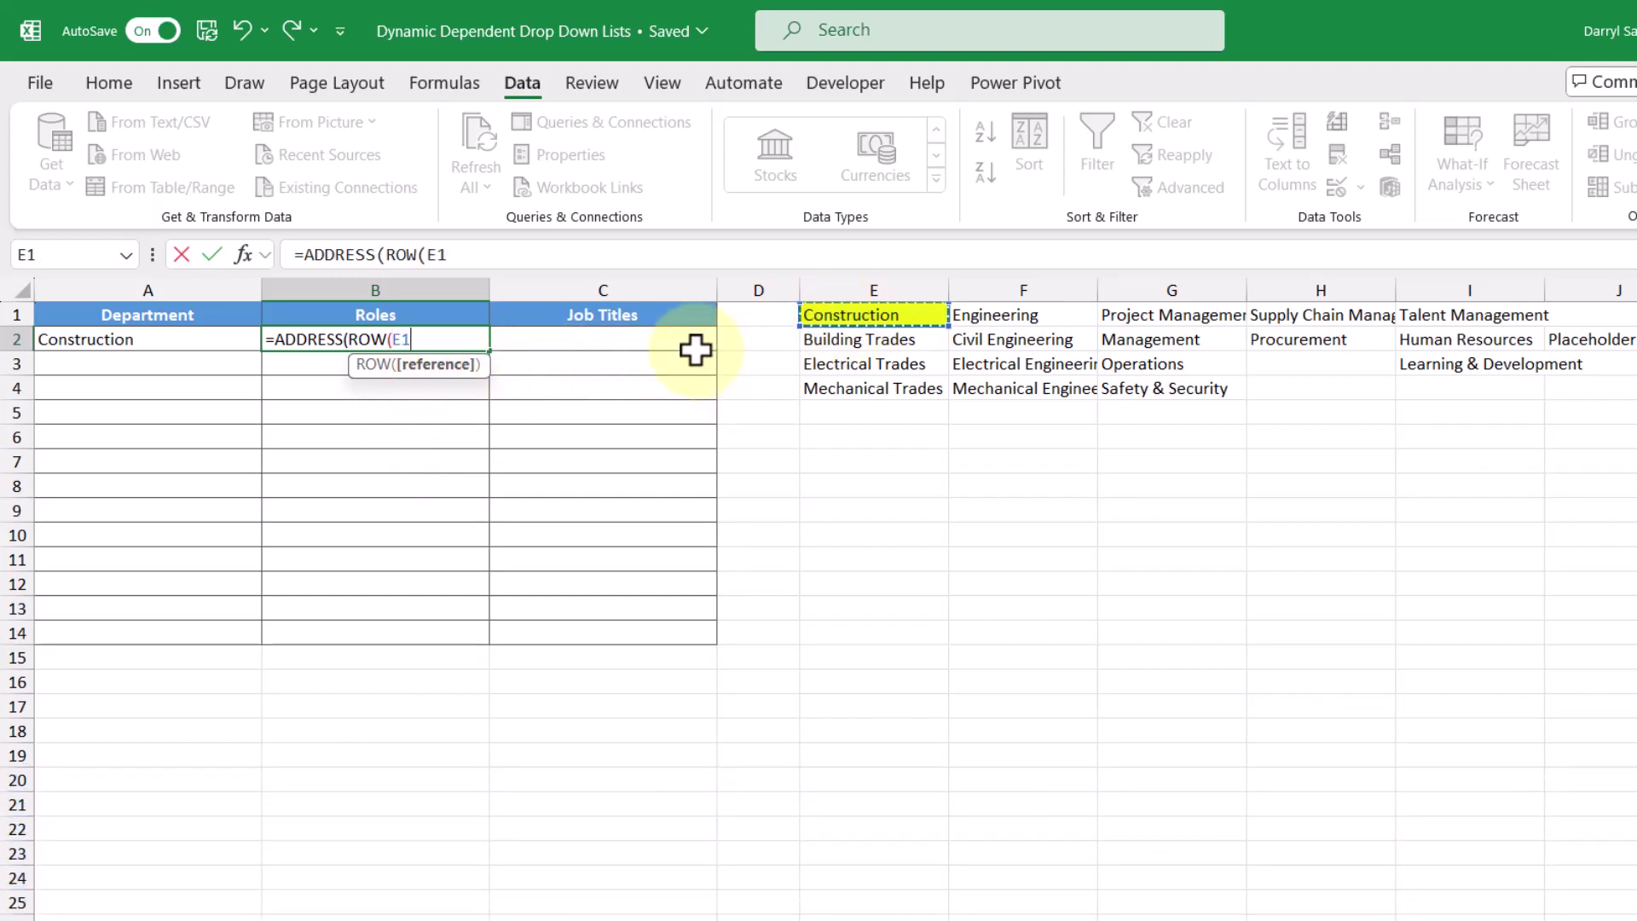
key("F4")
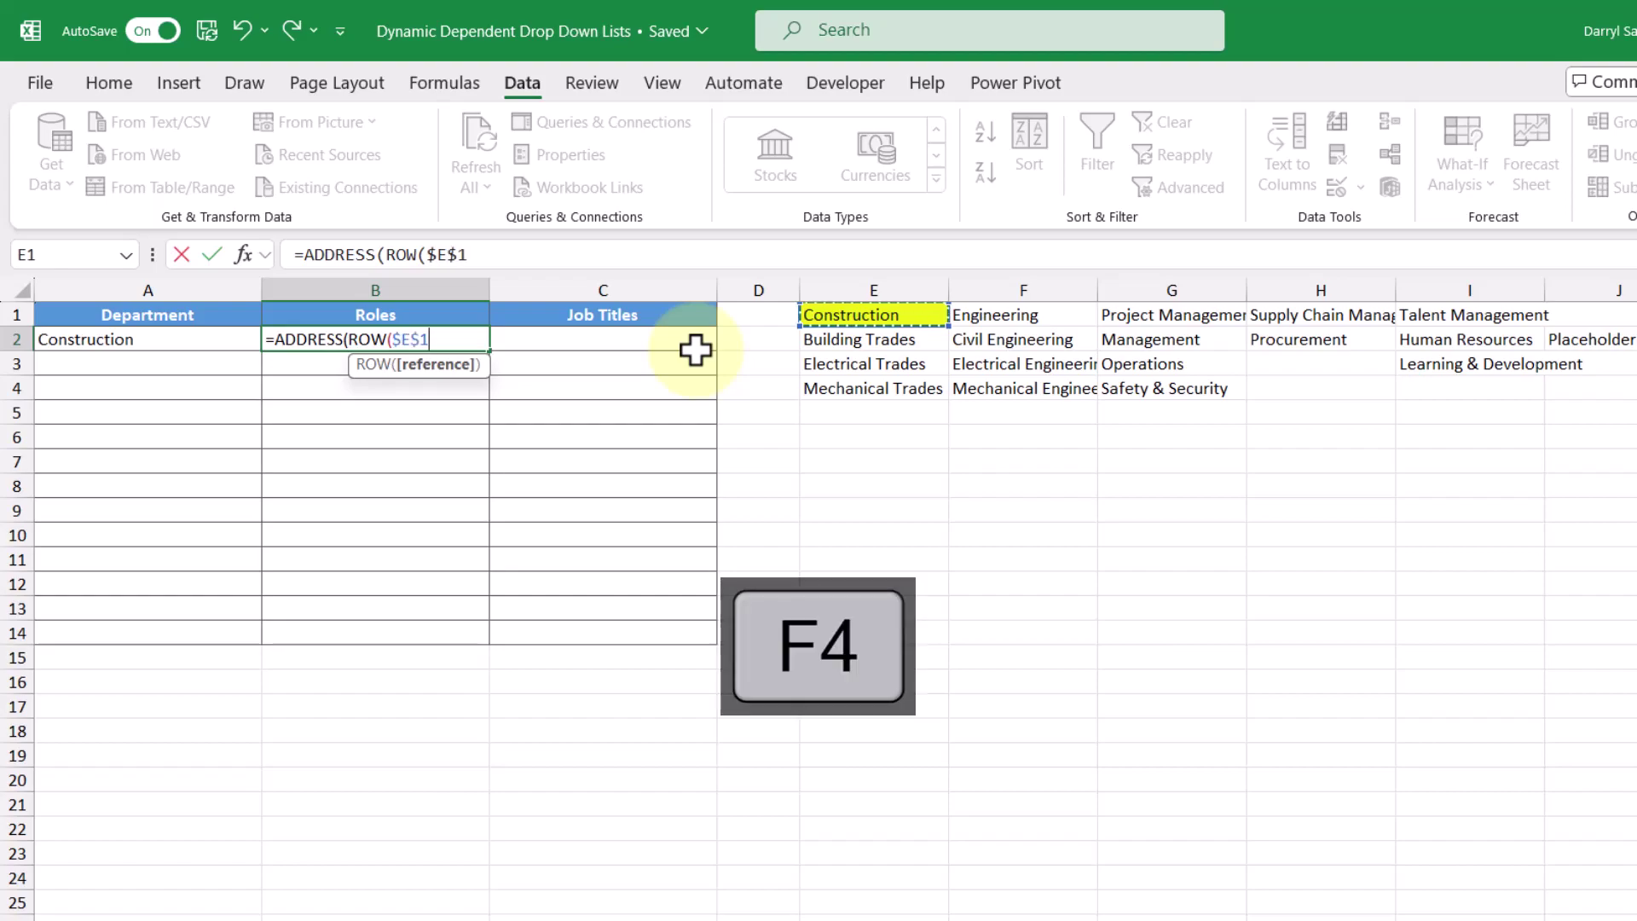
type(")+1,")
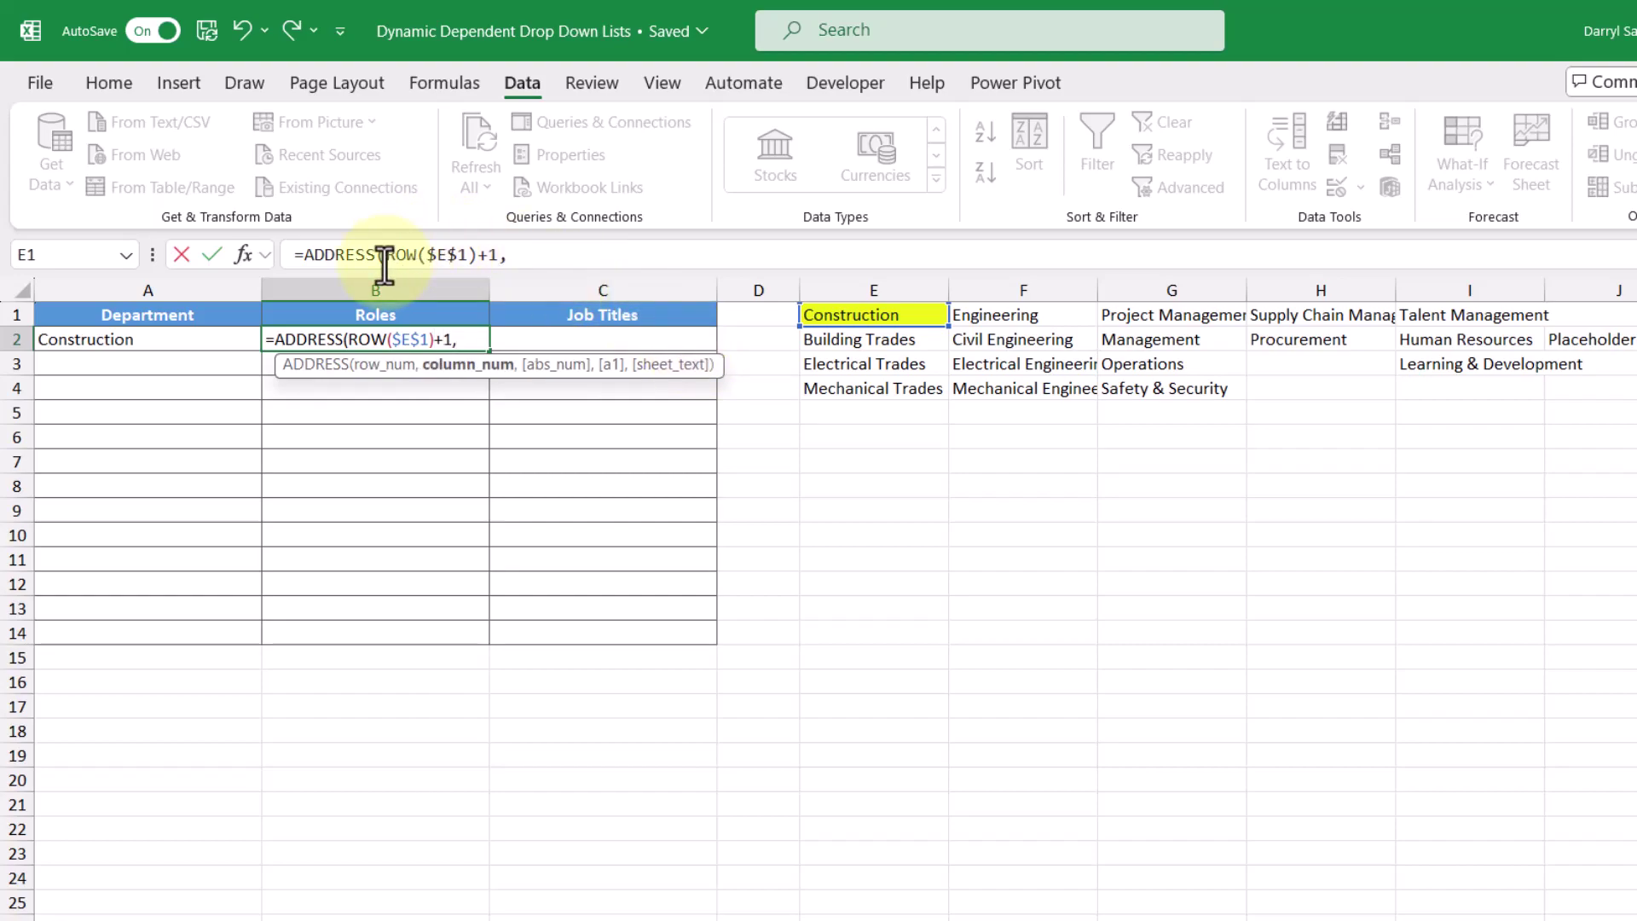
left_click_drag(385, 267, 482, 261)
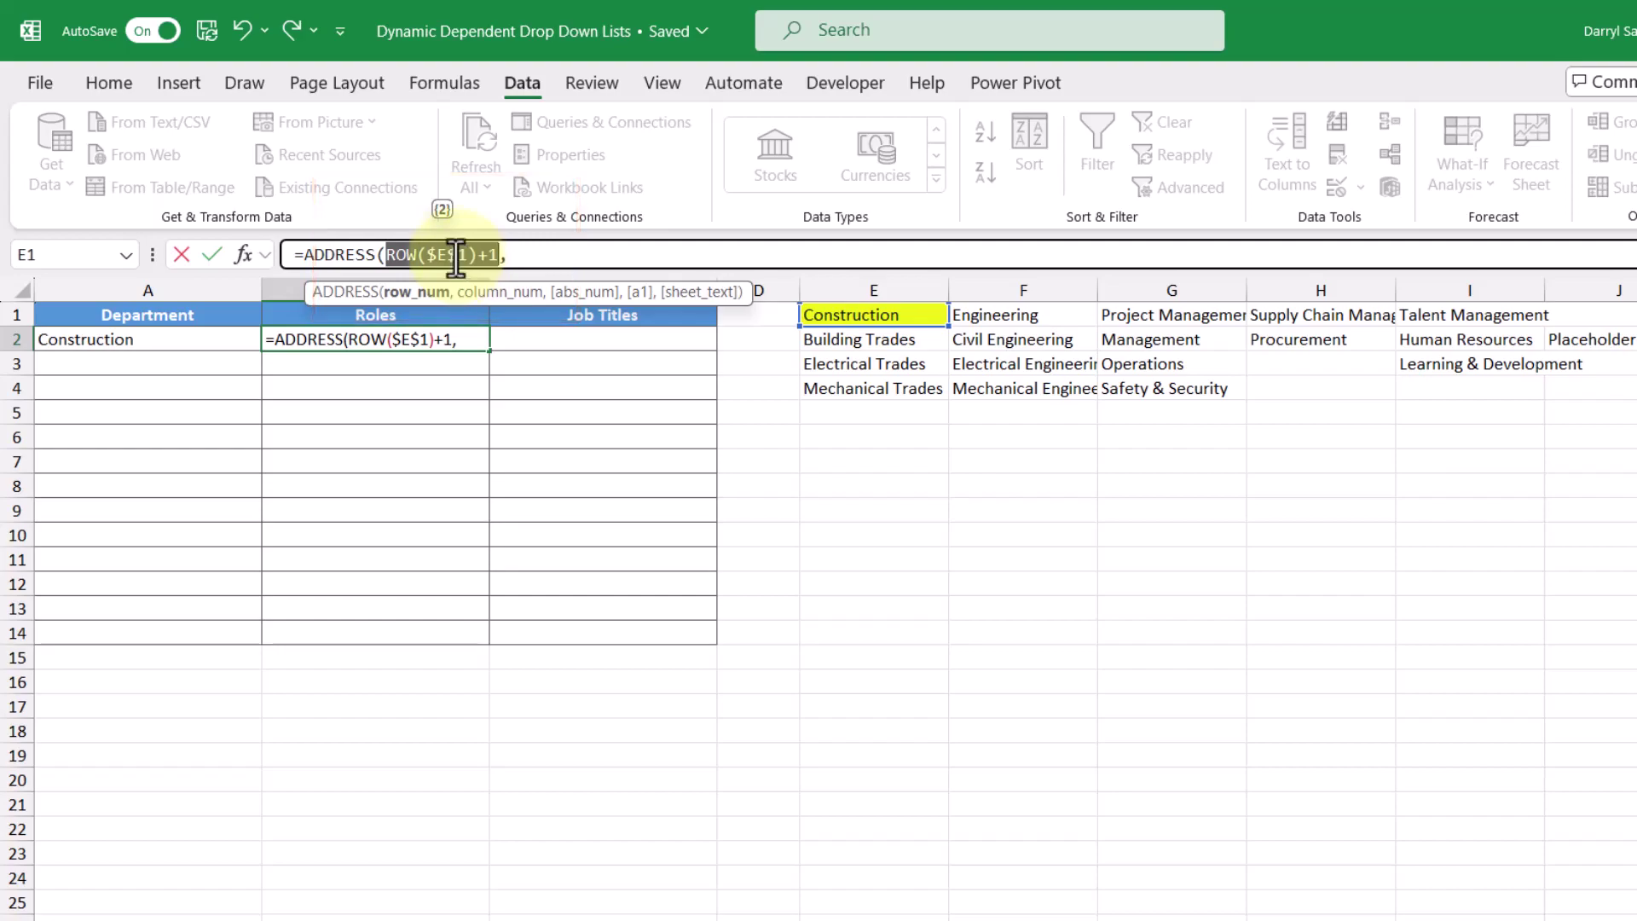
left_click(520, 256)
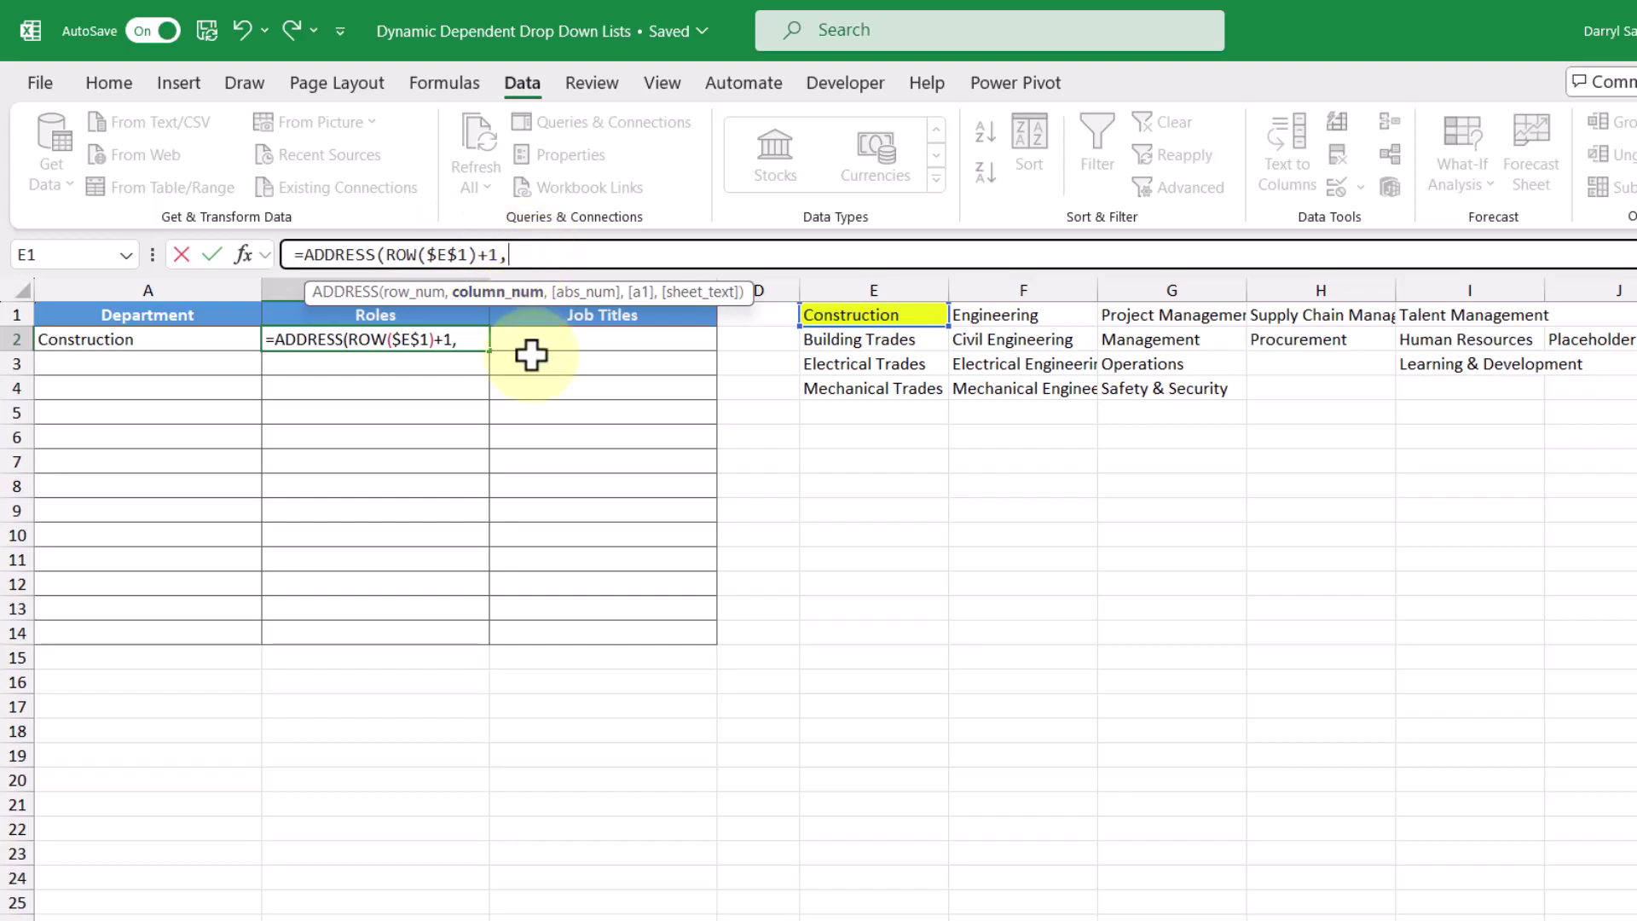
Step: Complete the B2 formula with COLUMN($E$1) as the column number, giving =ADDRESS(ROW($E$1)+1,COLUMN($E$1)), and reselect B2
type("COLUMN(")
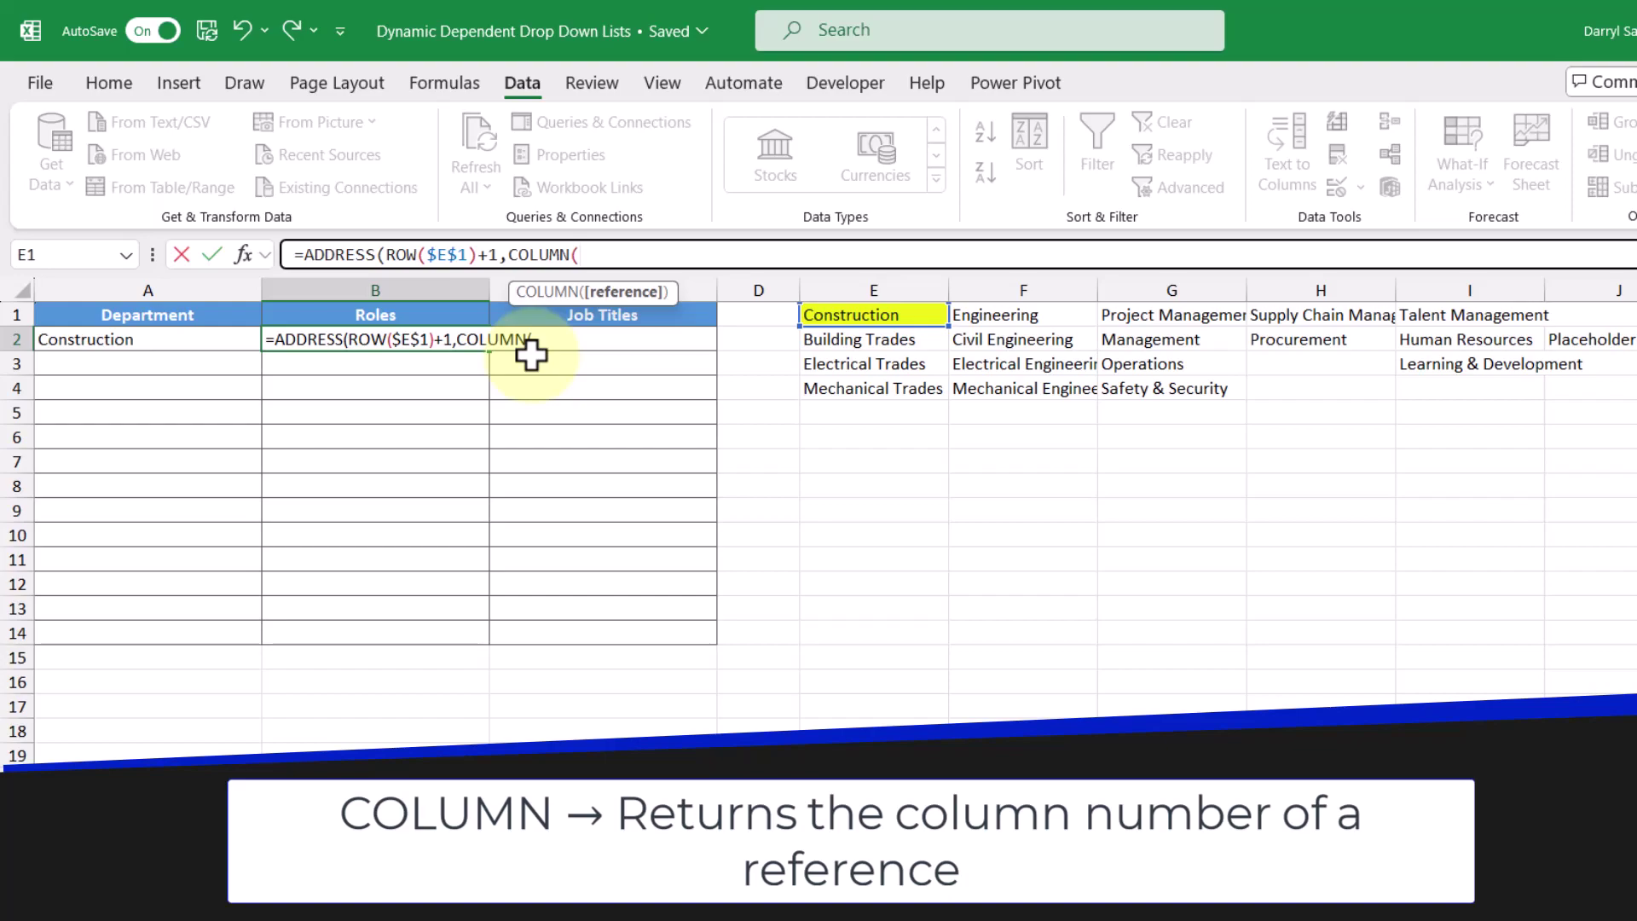
left_click(871, 314)
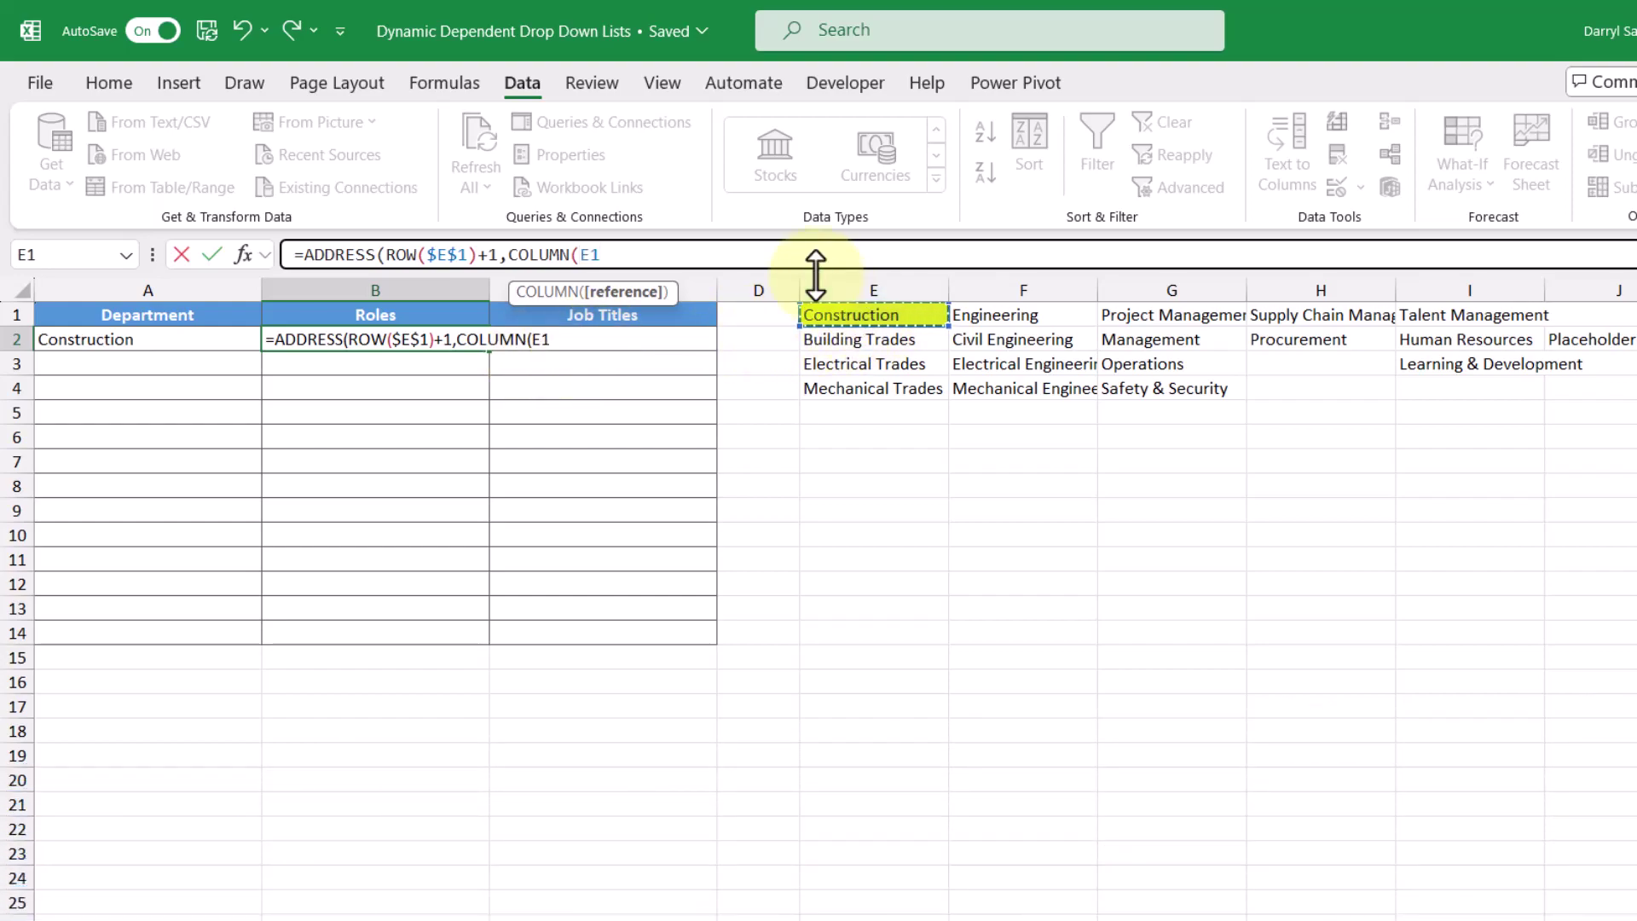
key("F4")
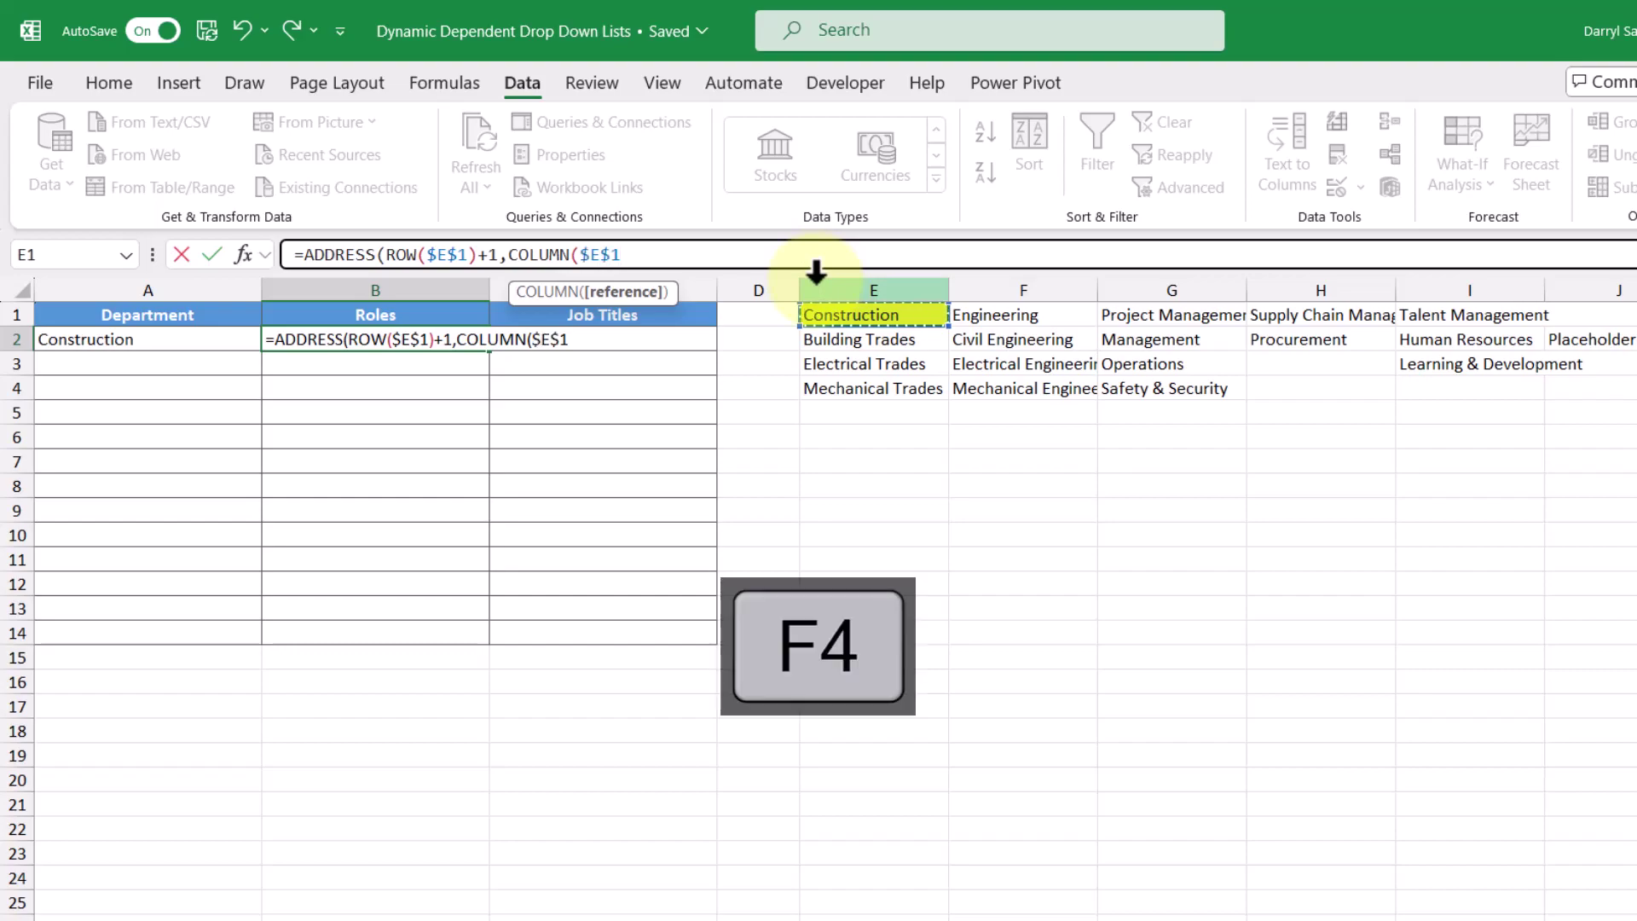
type(")")
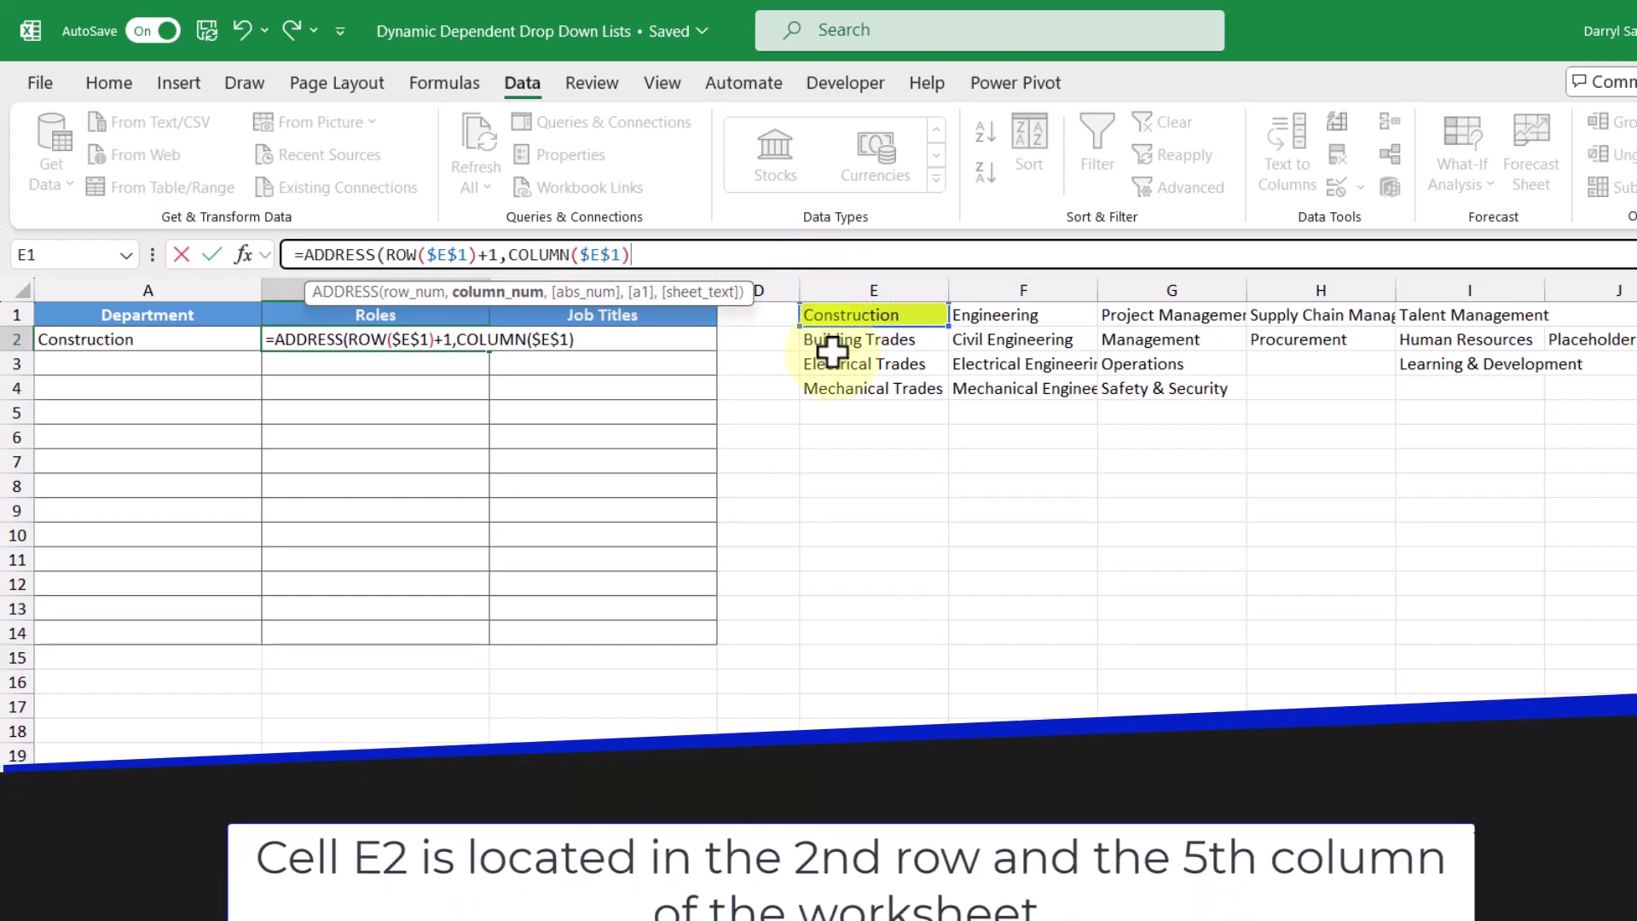
type(")")
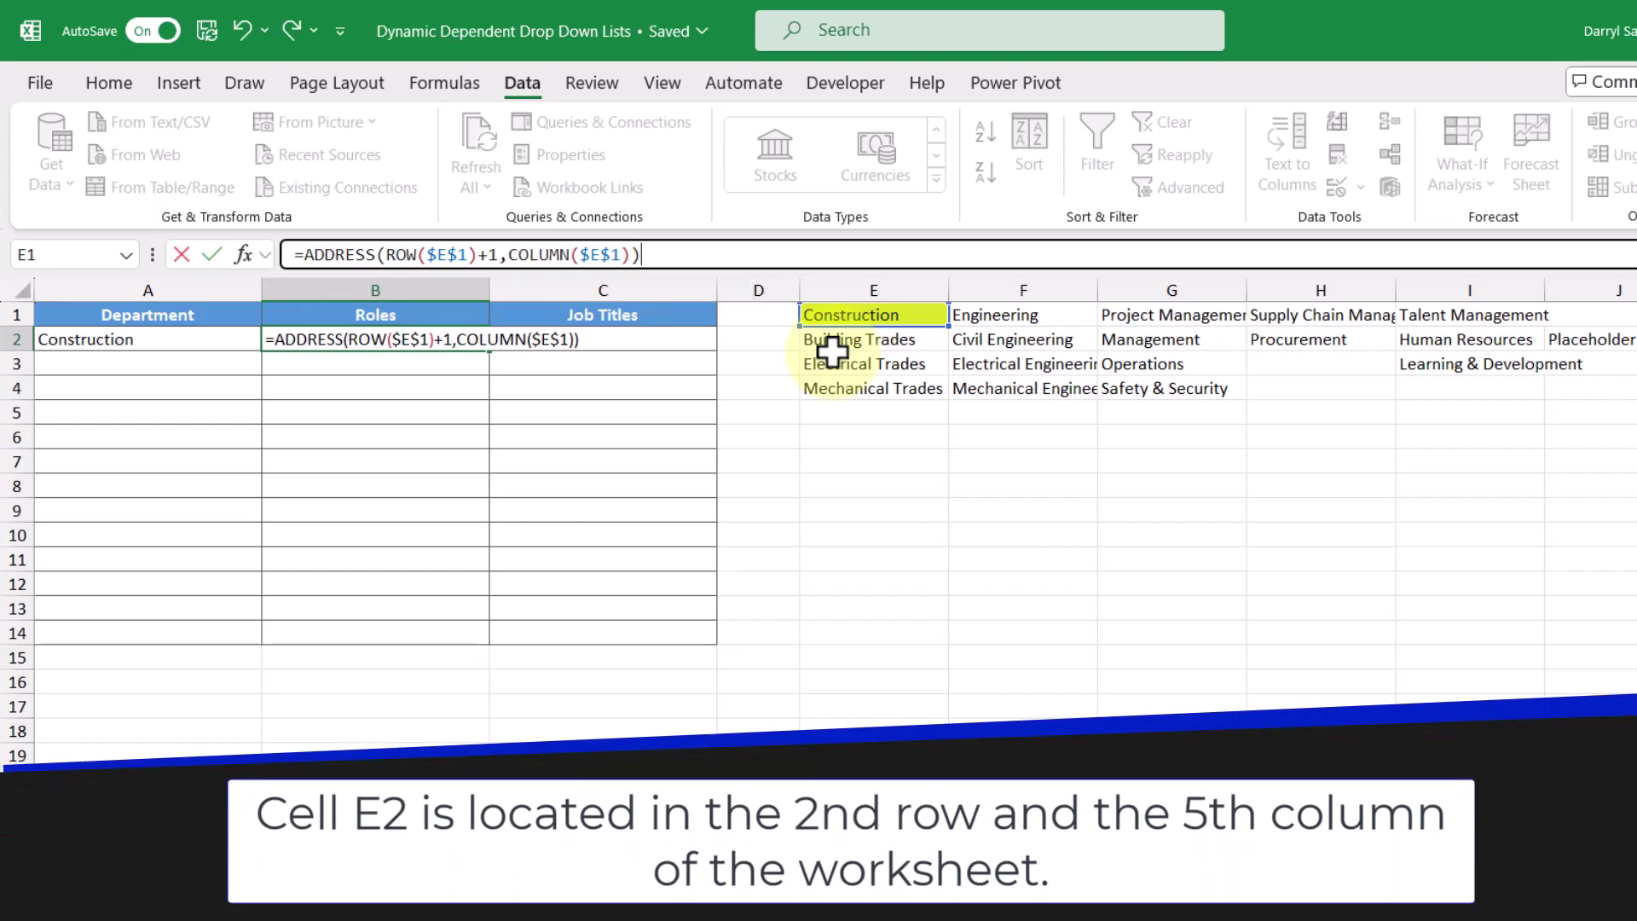
key("Return")
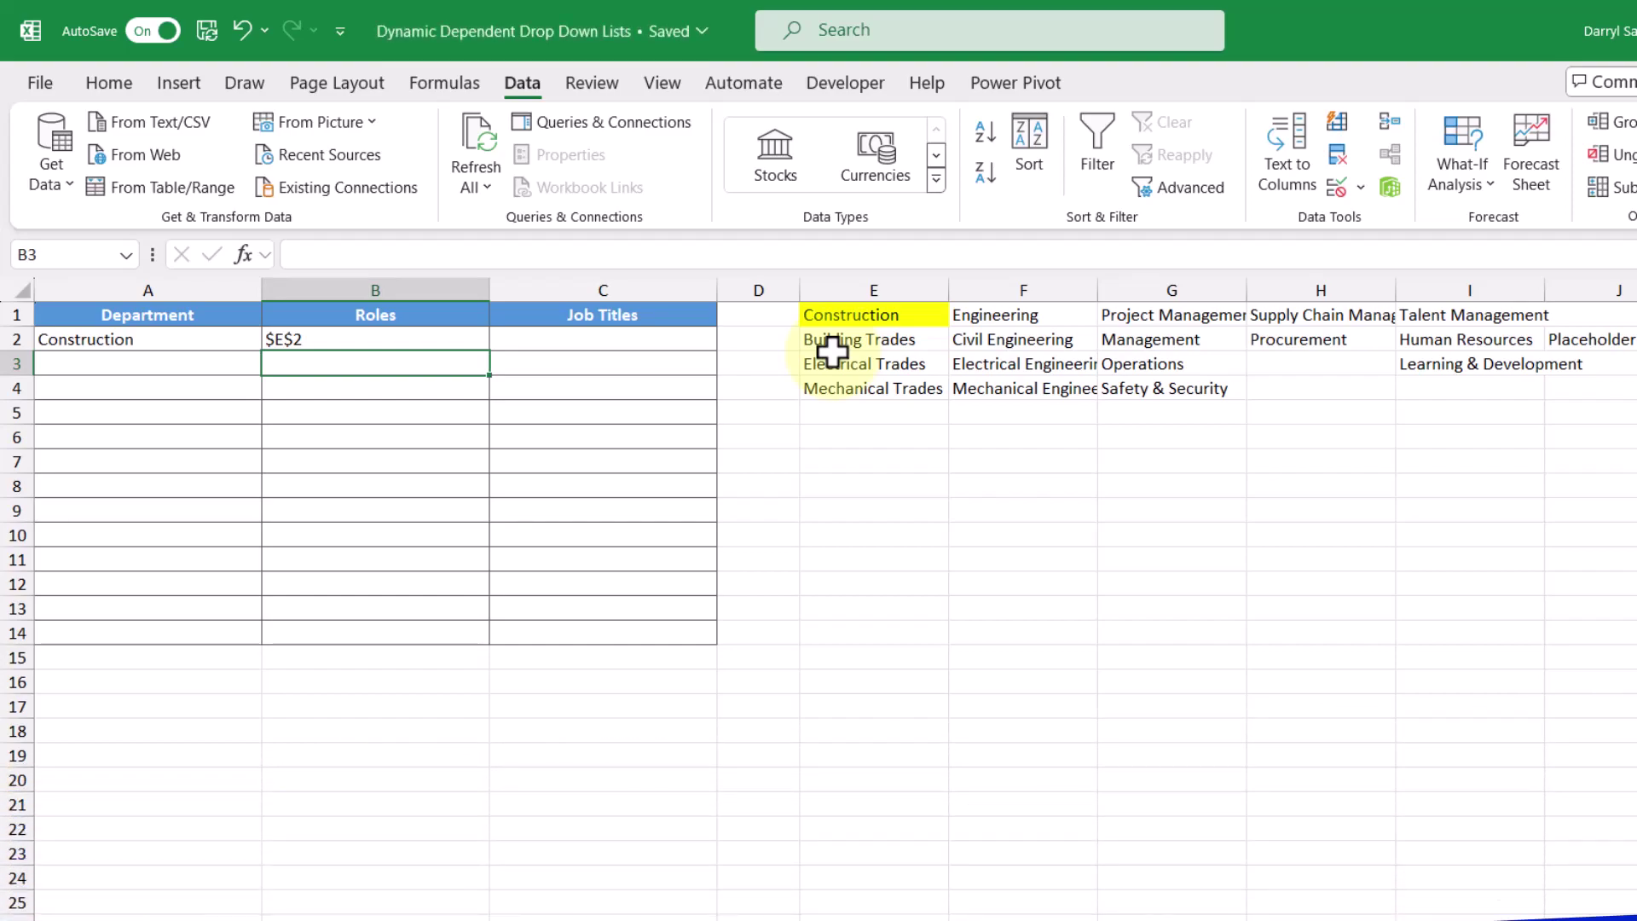
key("Up")
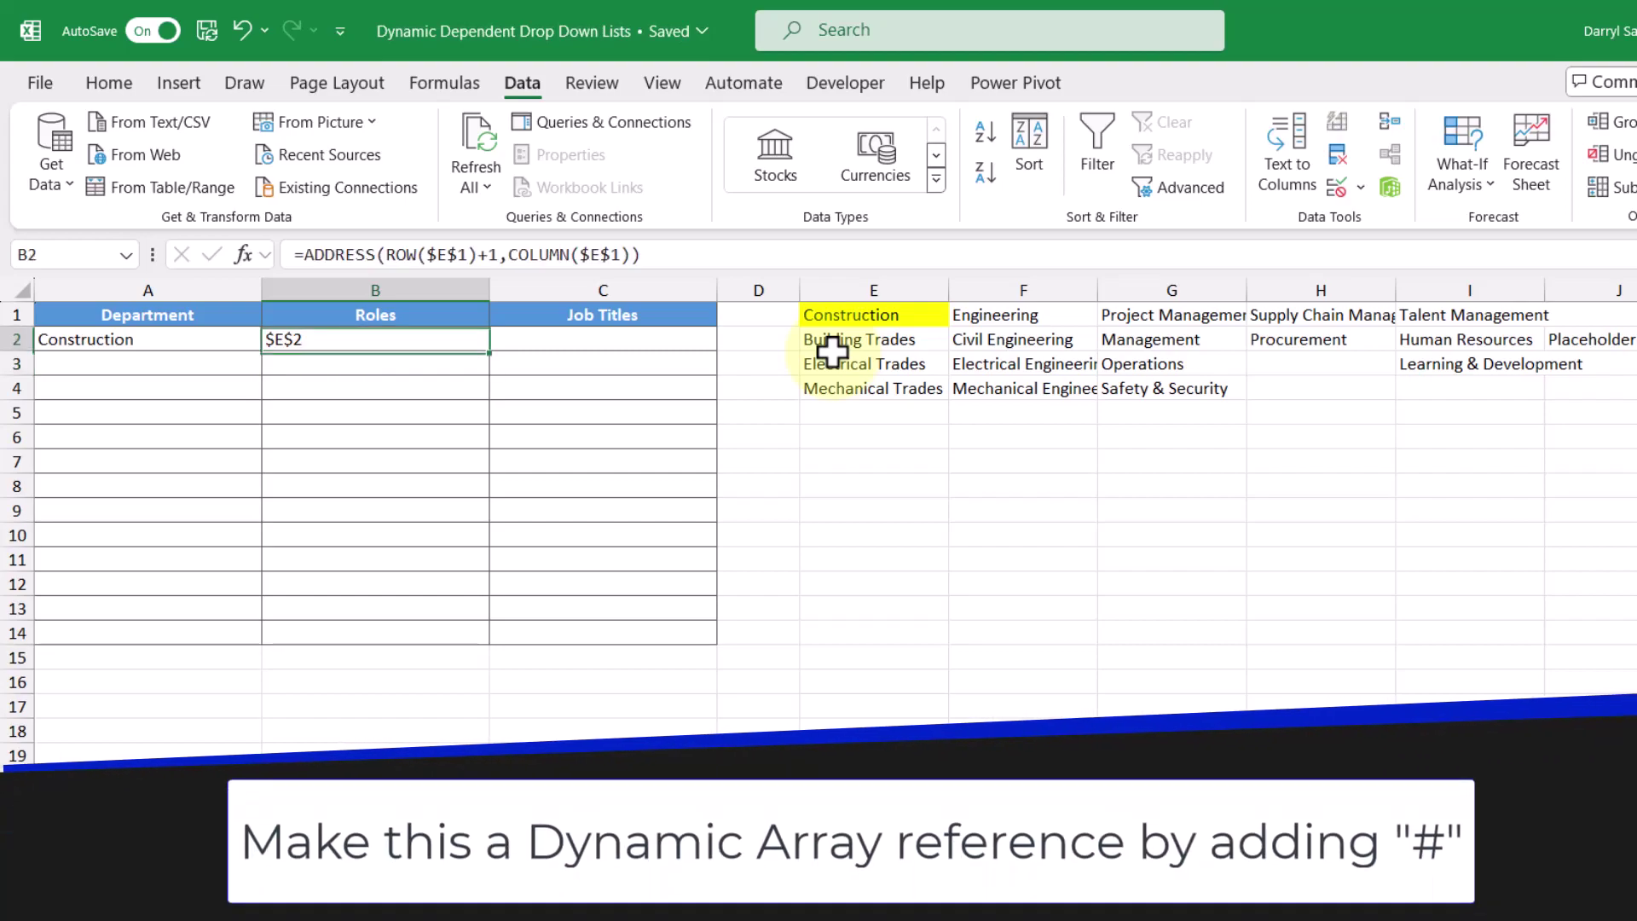
Step: Append &"#" to the ADDRESS formula in B2 so it returns a spill reference
left_click(679, 255)
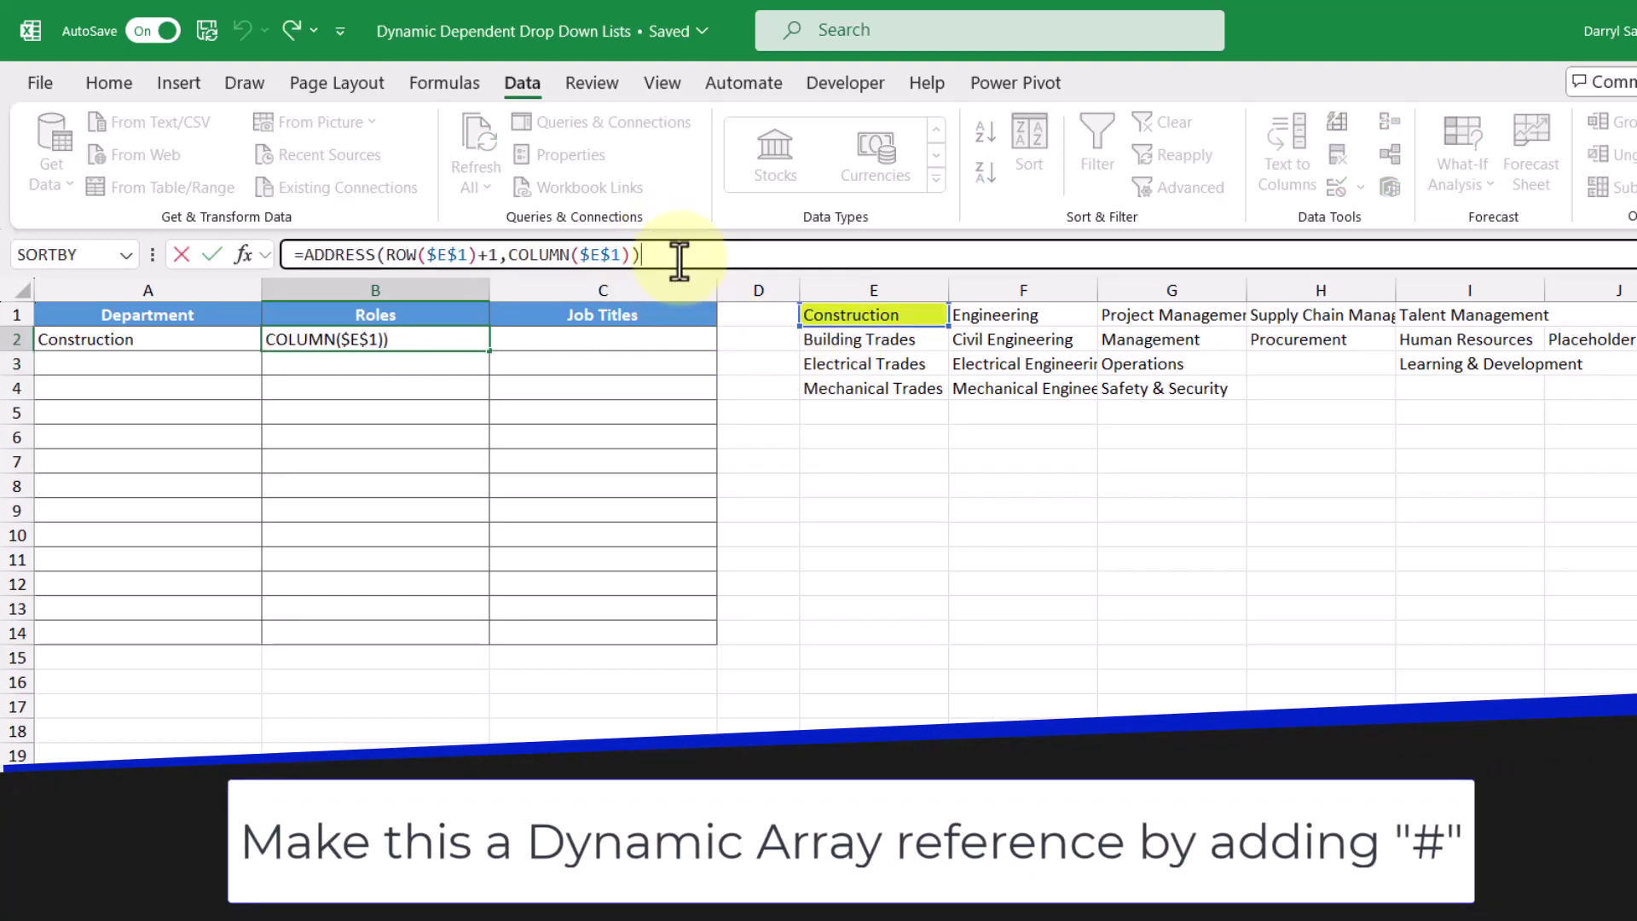
type("&\"#")
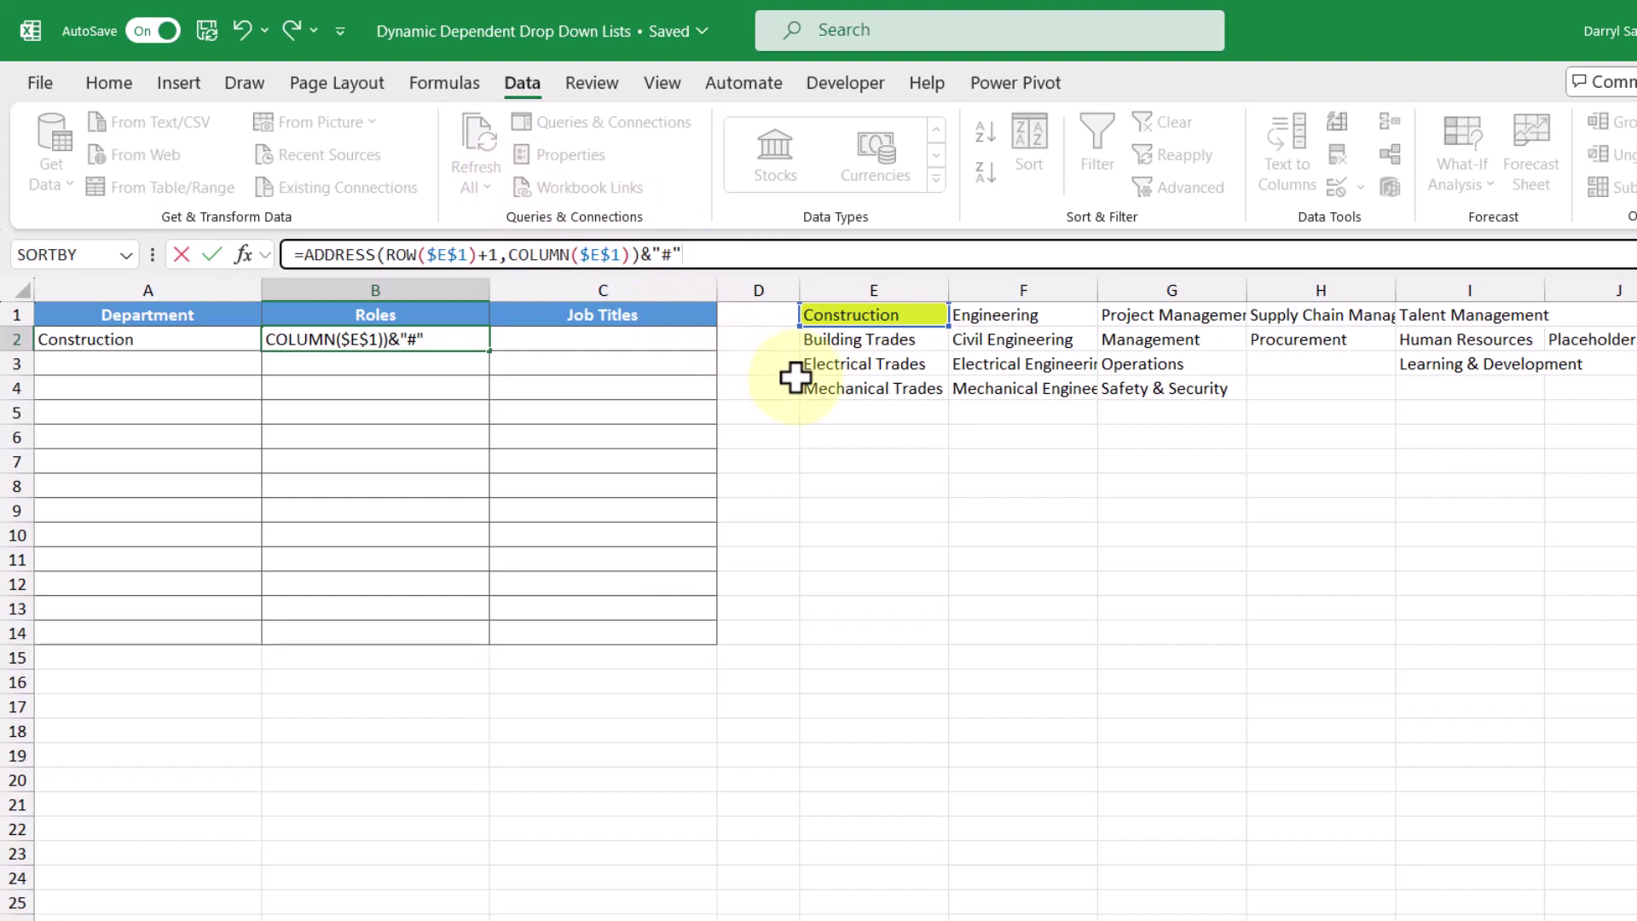
type("\"")
key("Return")
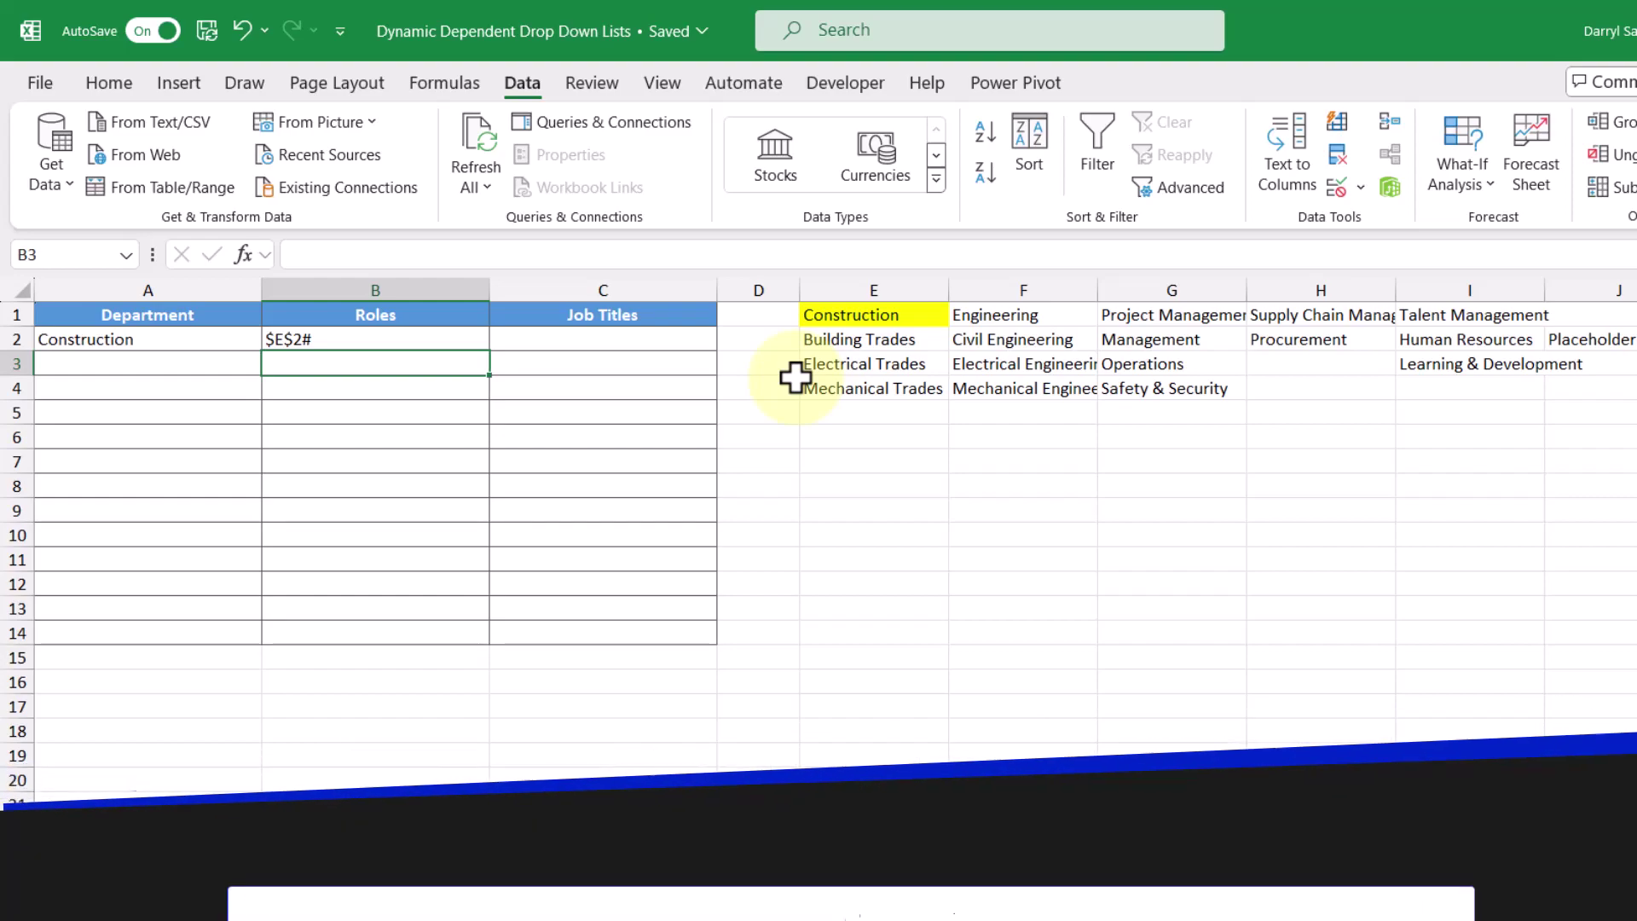
Step: Wrap the B2 formula in INDIRECT, giving =INDIRECT(ADDRESS(ROW($E$1)+1,COLUMN($E$1))&"#")
left_click(398, 337)
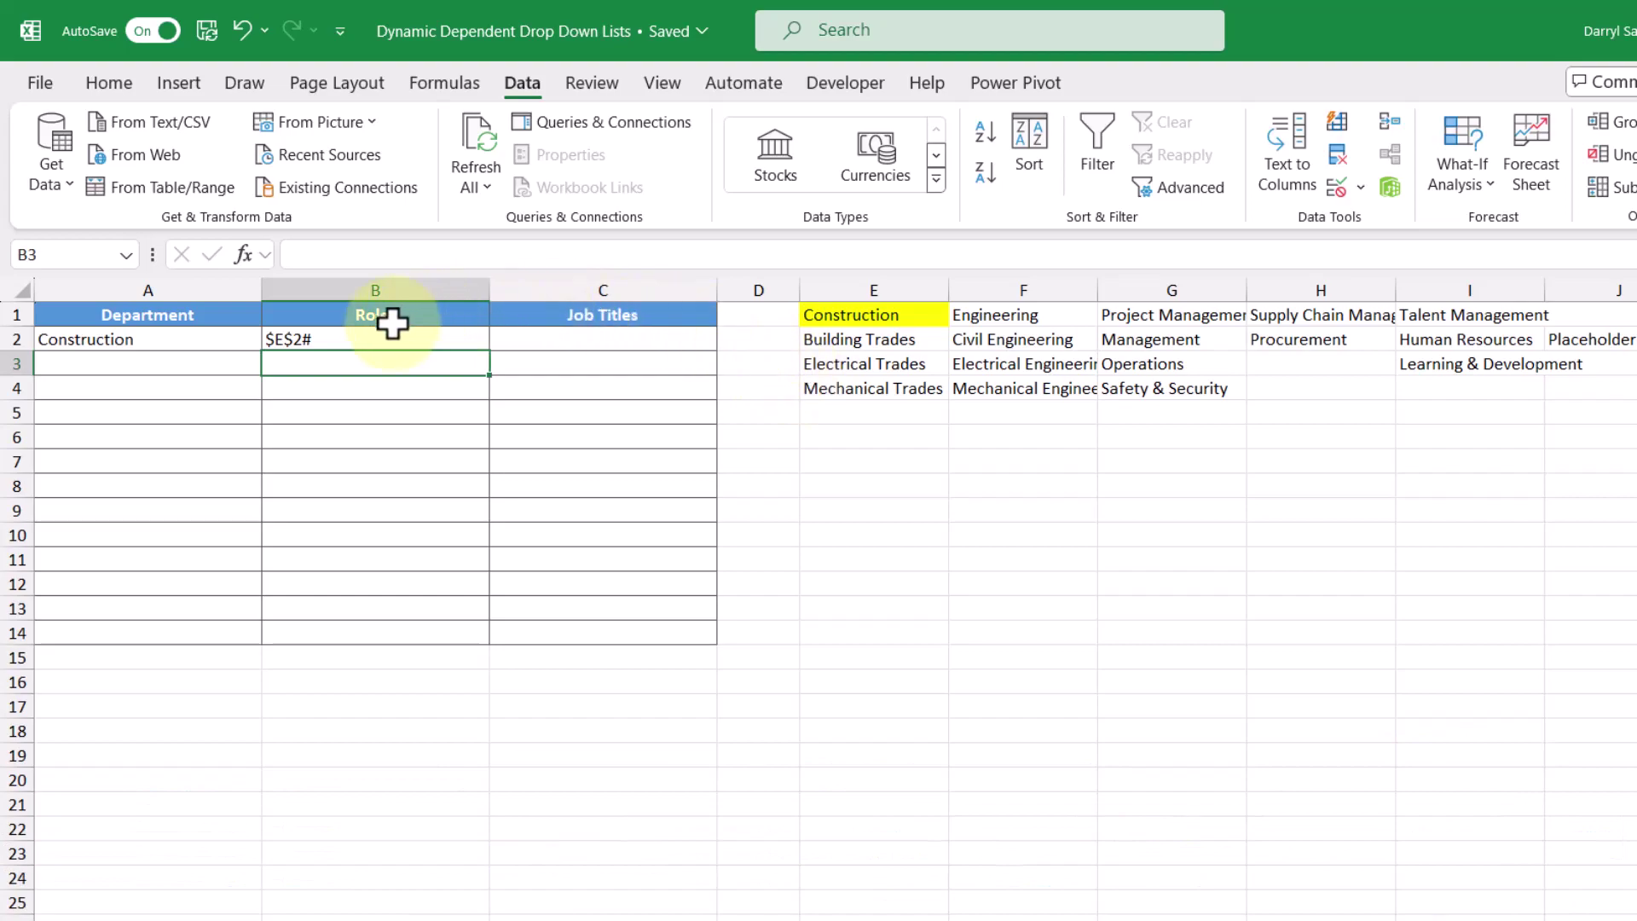
left_click(300, 254)
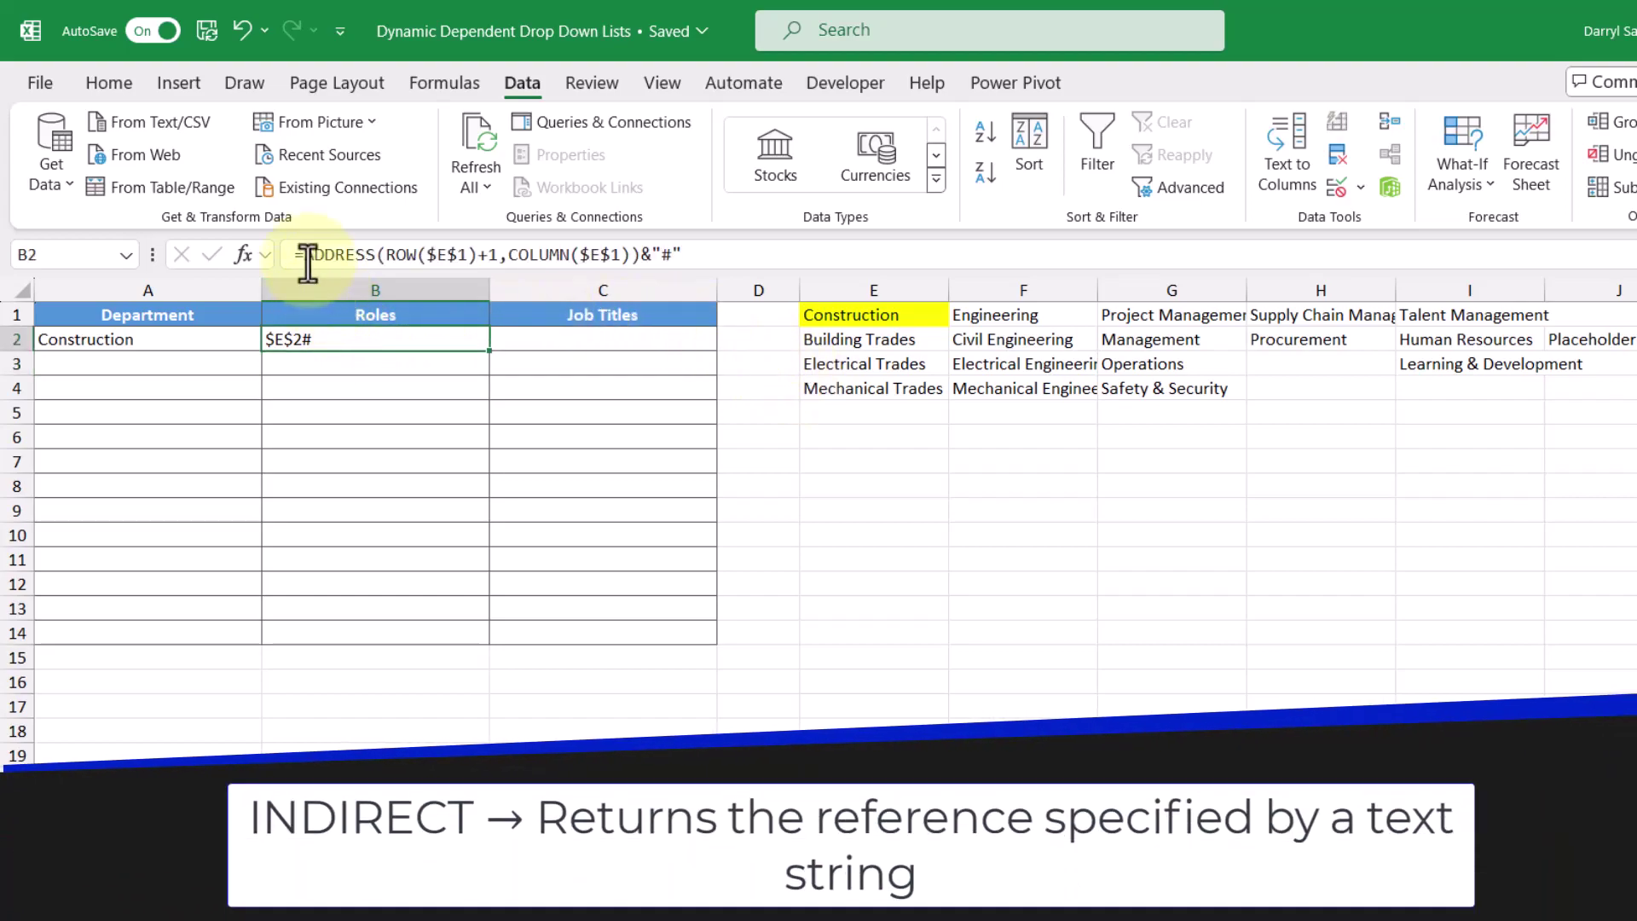
type("ind")
double_click(359, 315)
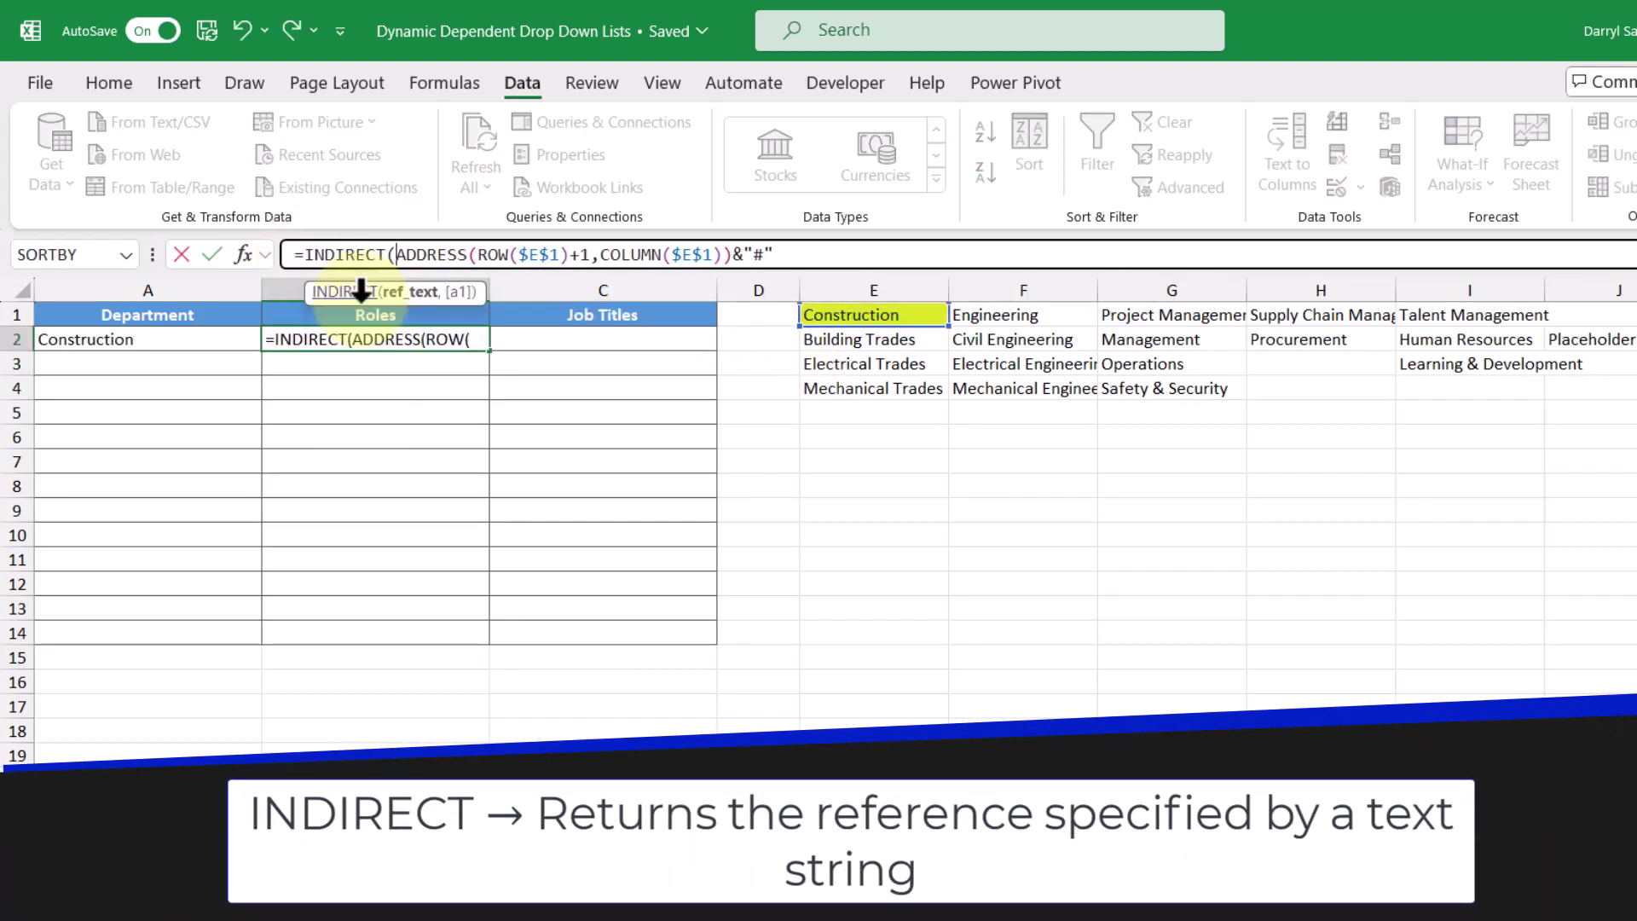
left_click(806, 254)
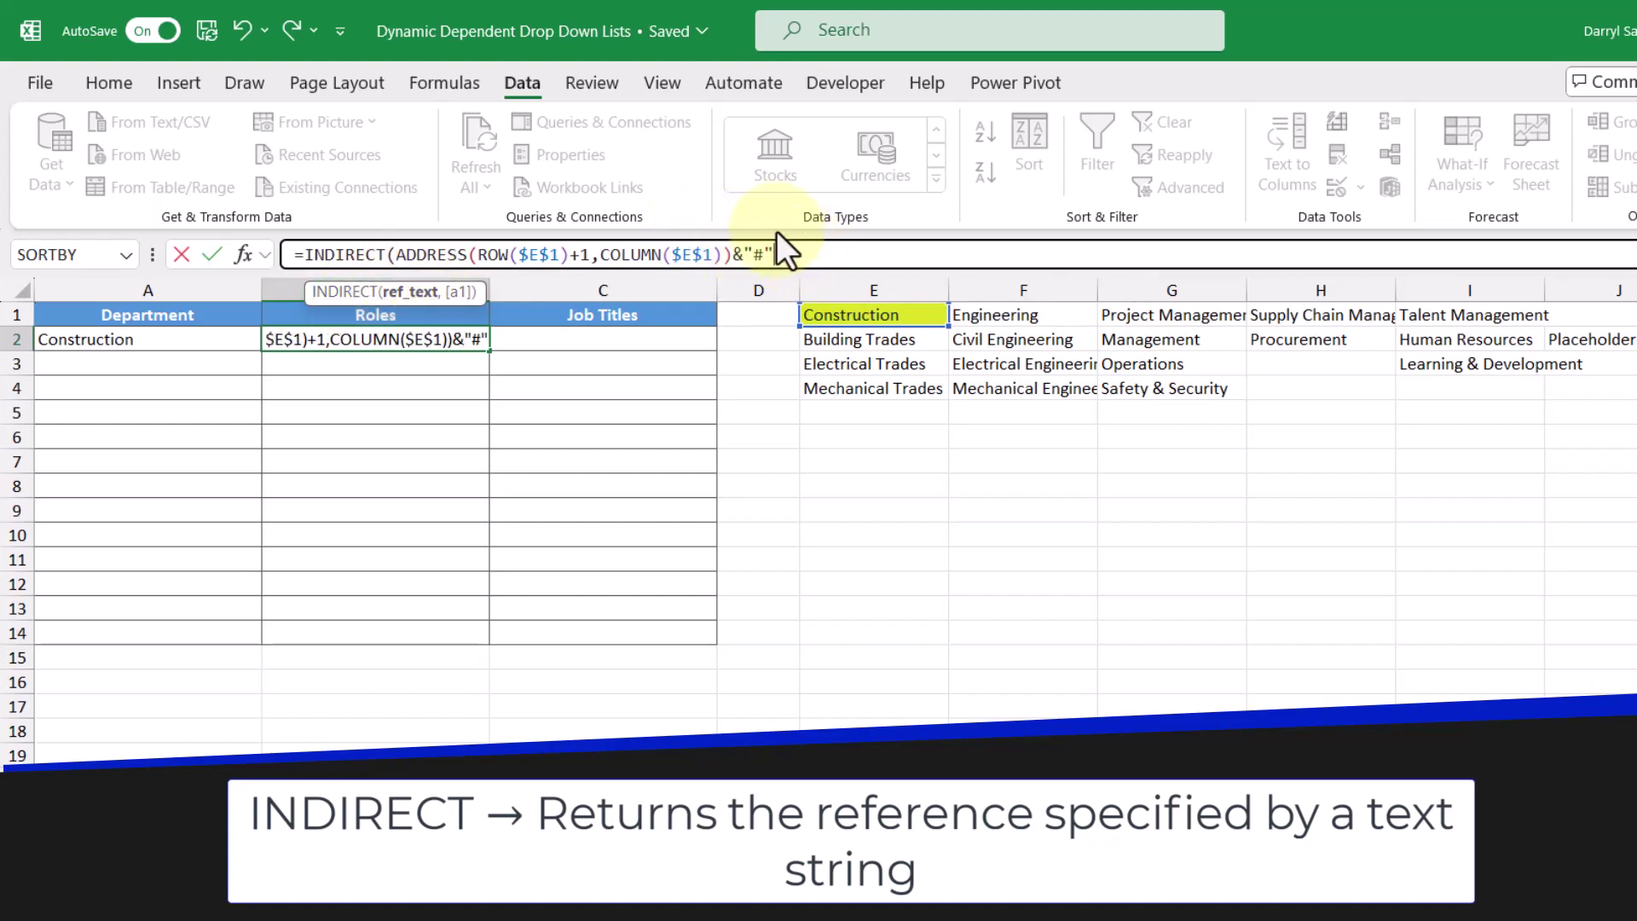
type(")")
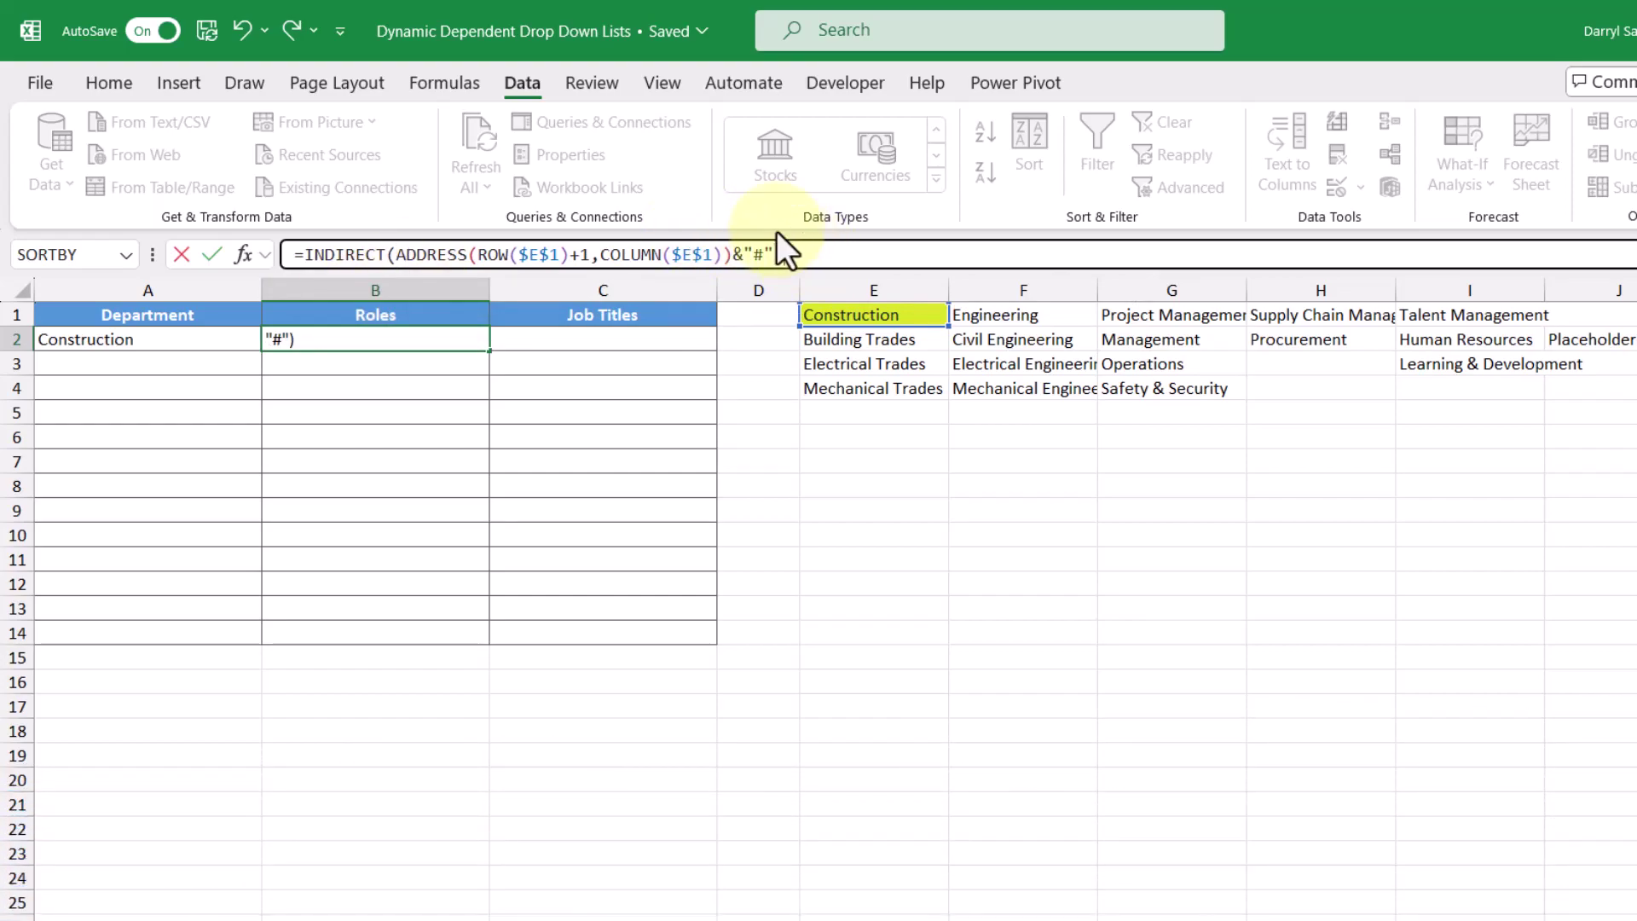
key("Return")
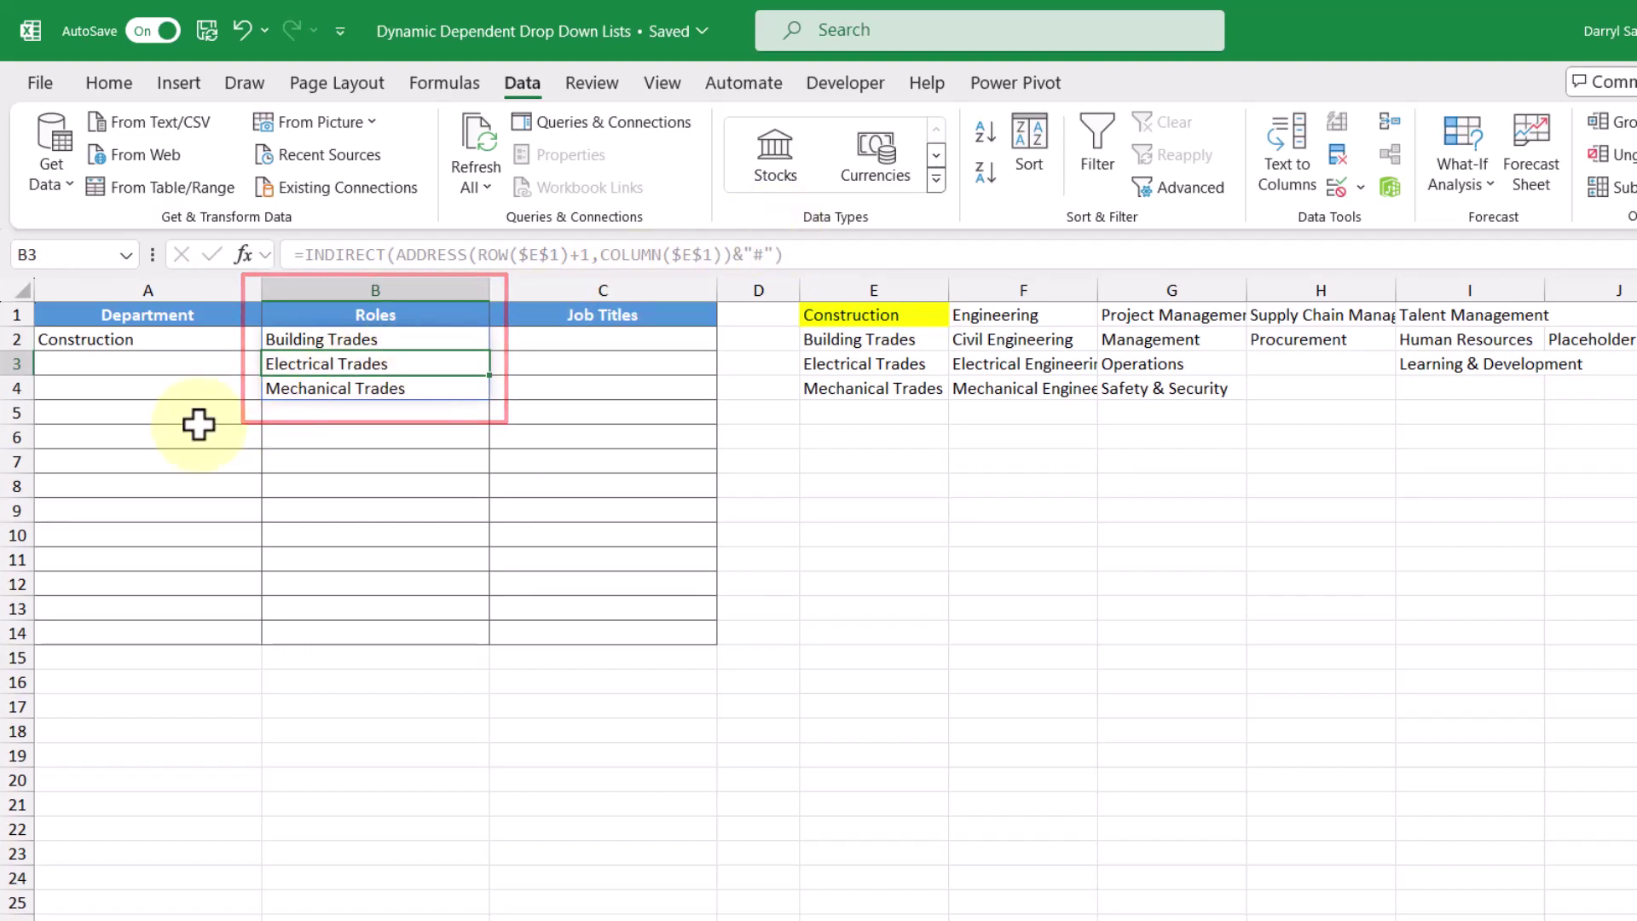
Step: Choose Engineering as the department in A2 from its dropdown list
left_click(183, 337)
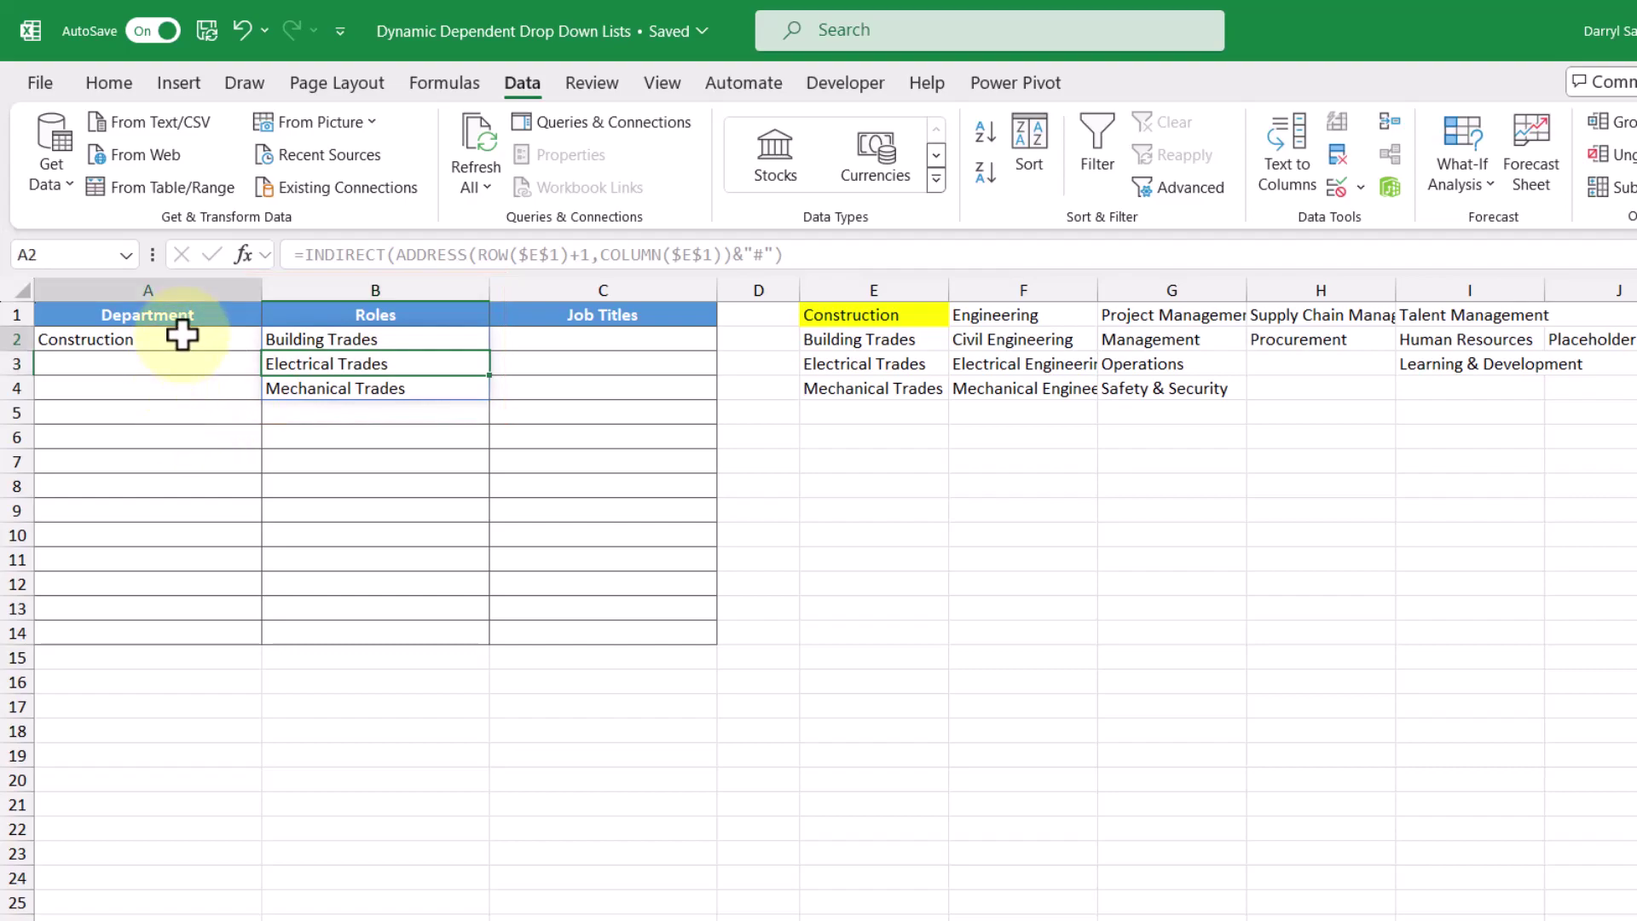
left_click(272, 339)
left_click(217, 384)
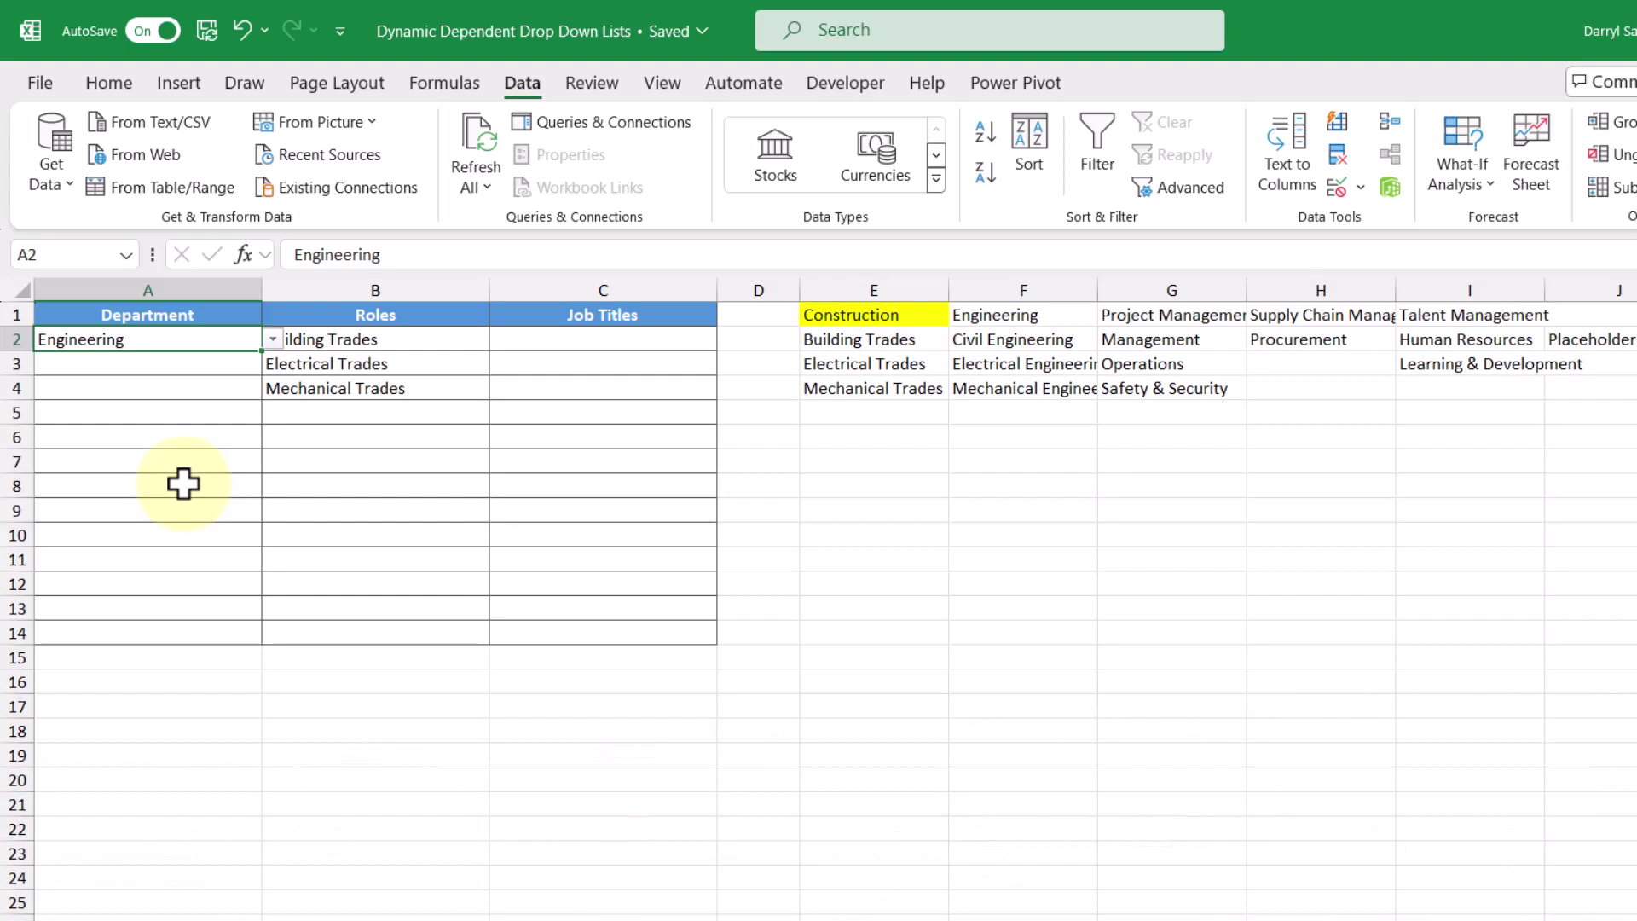
Step: Add +XMATCH(A2,$E$1#) after COLUMN($E$1) in the B2 formula so the column follows the selected department
left_click(436, 343)
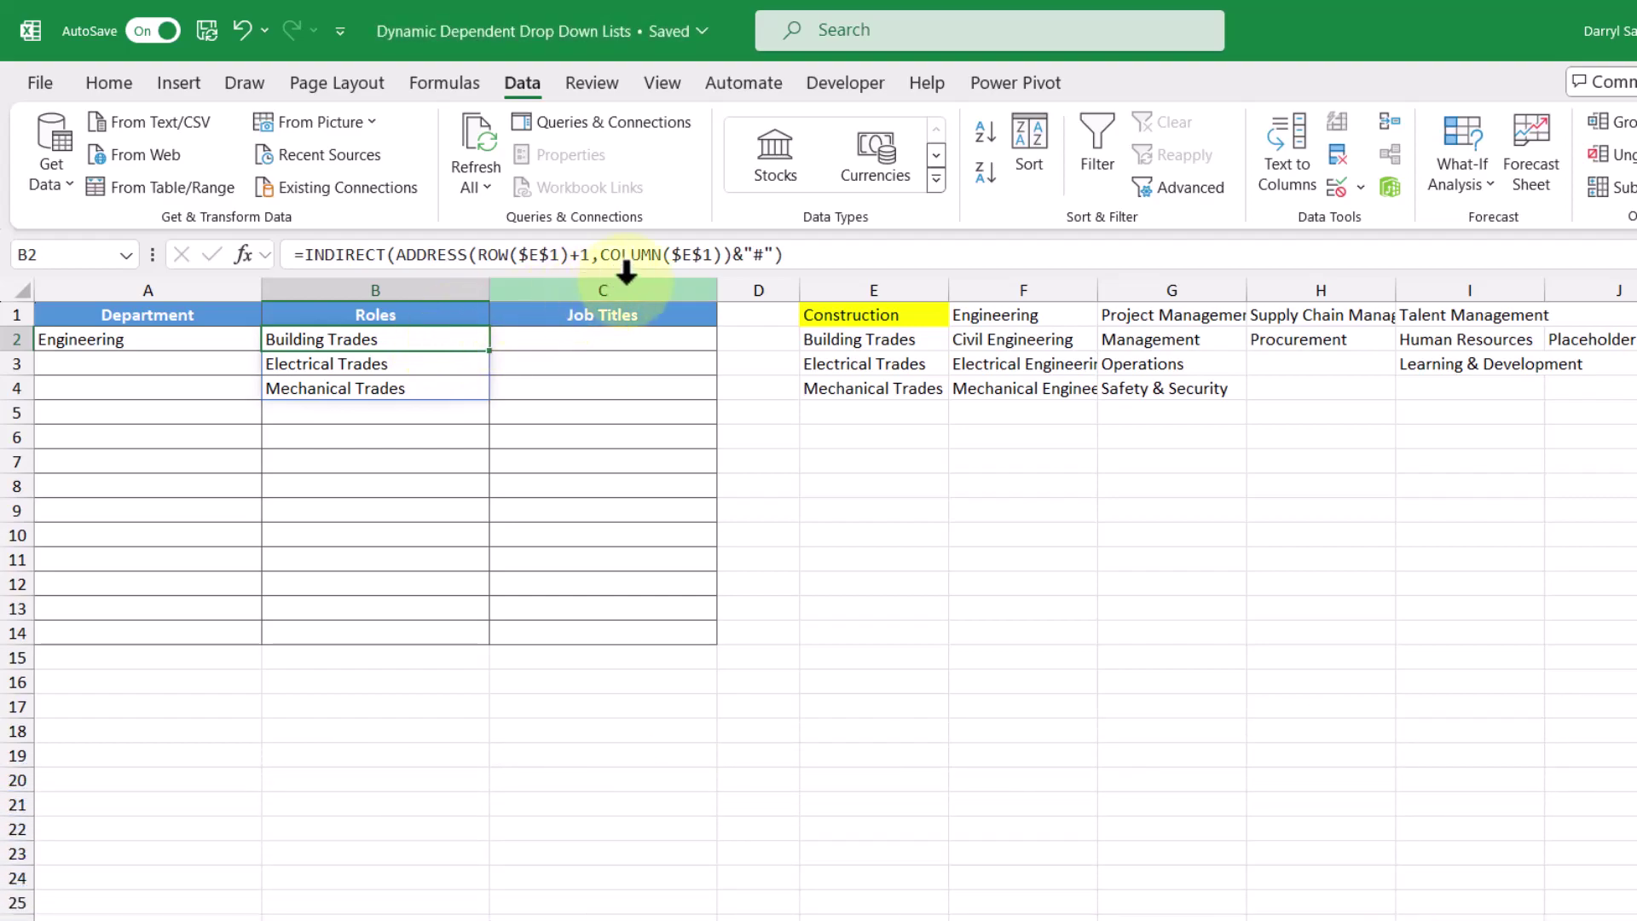
left_click(719, 253)
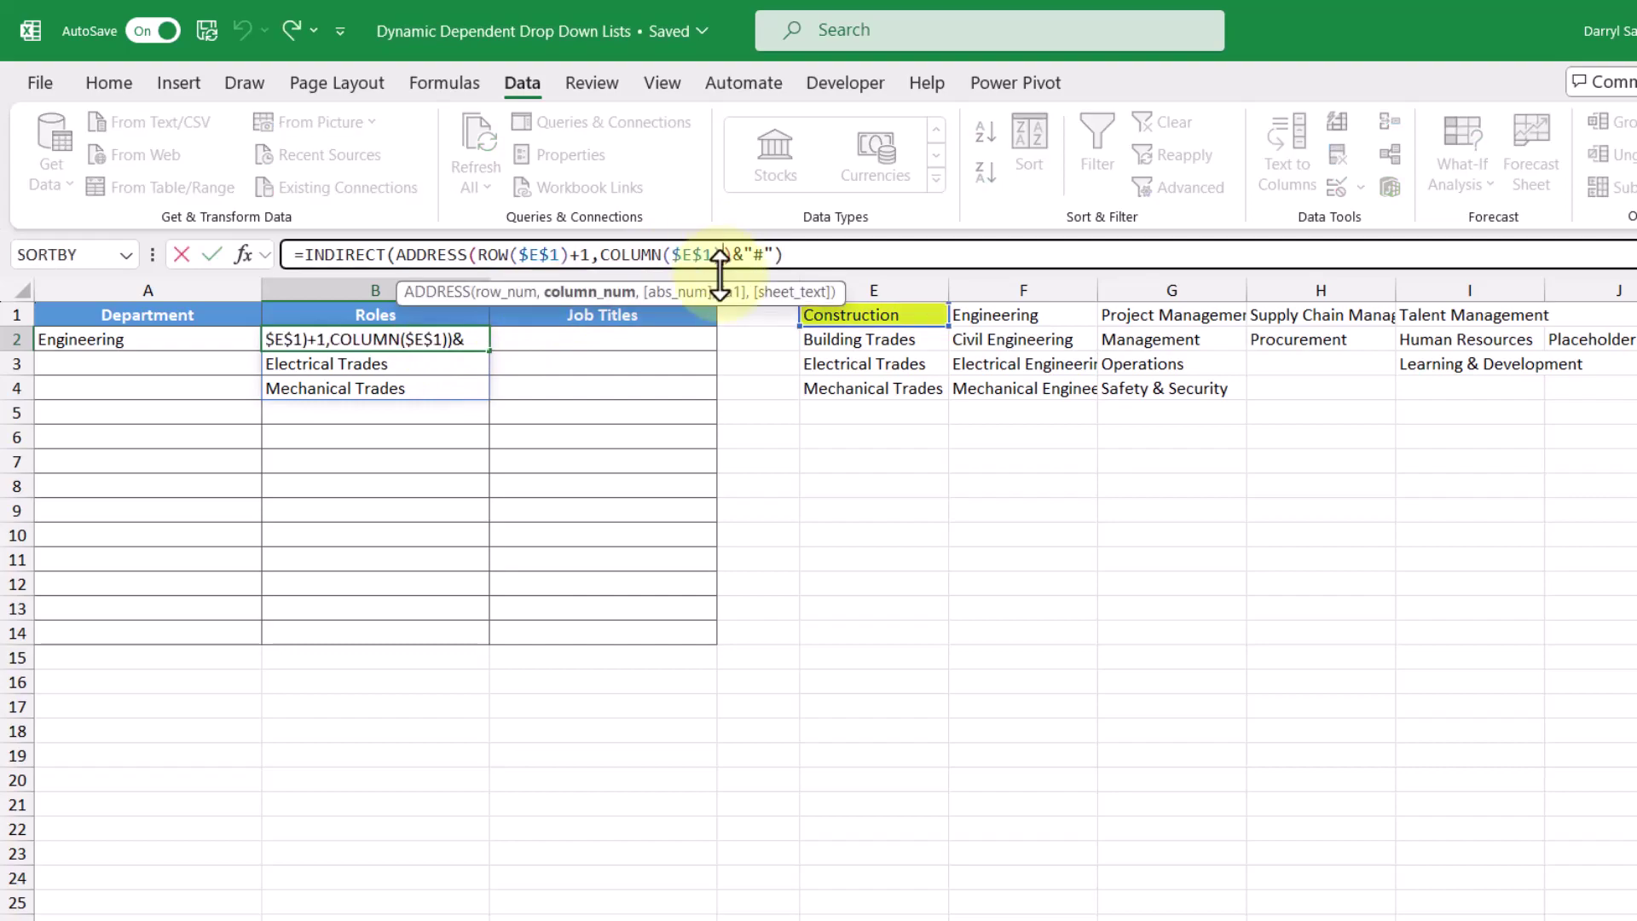
type("xm")
key("Tab")
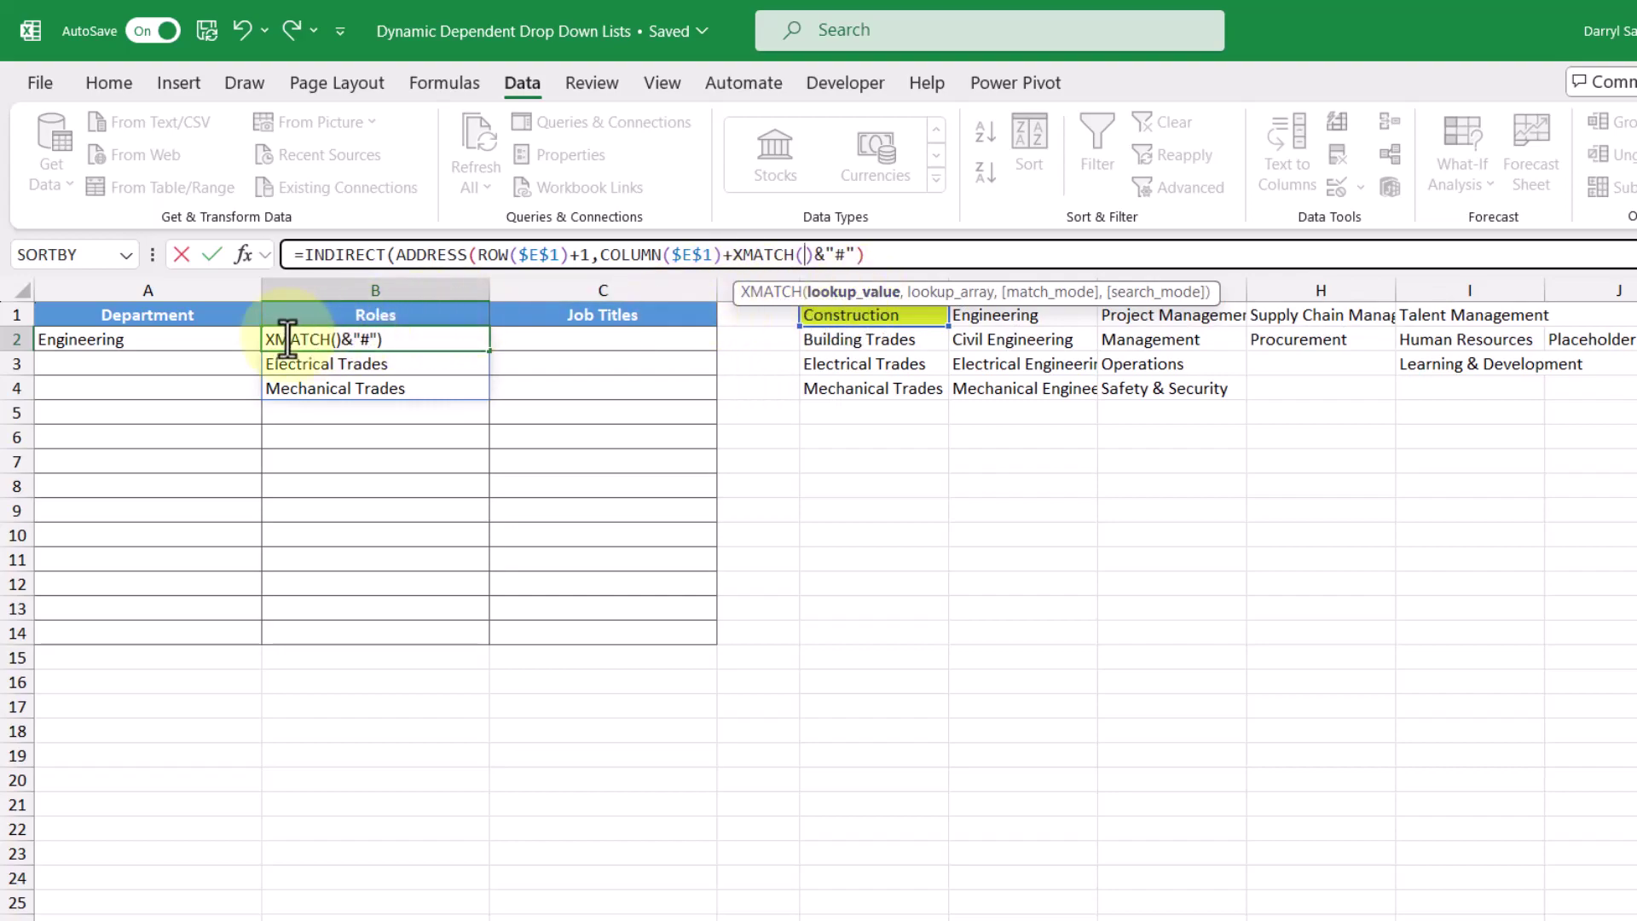
left_click(217, 348)
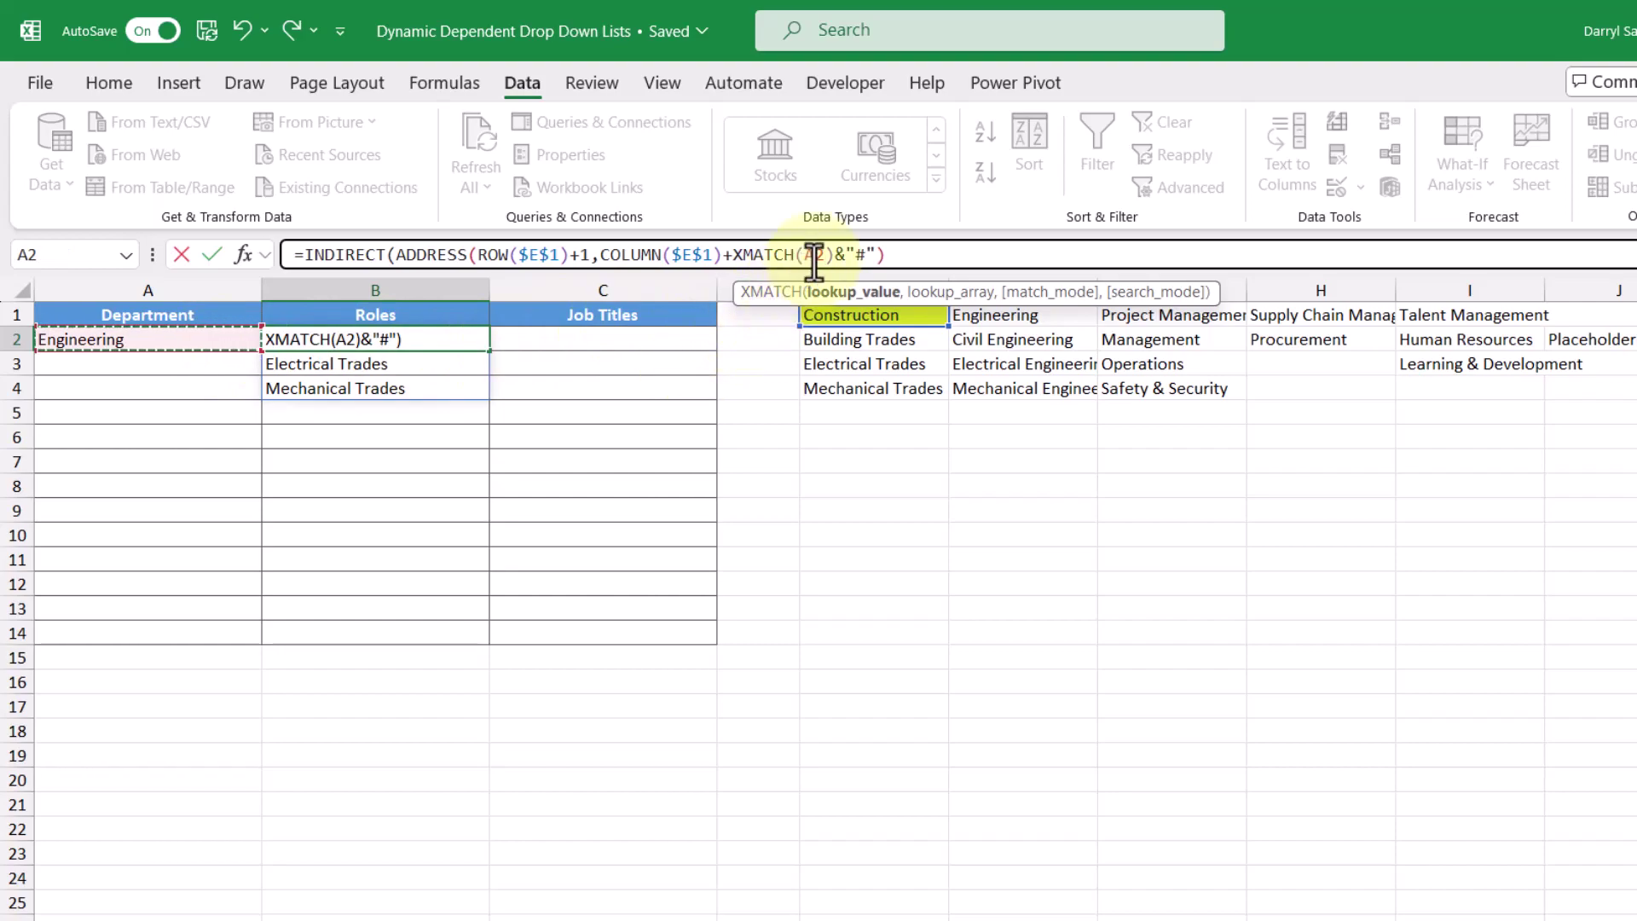
type(",")
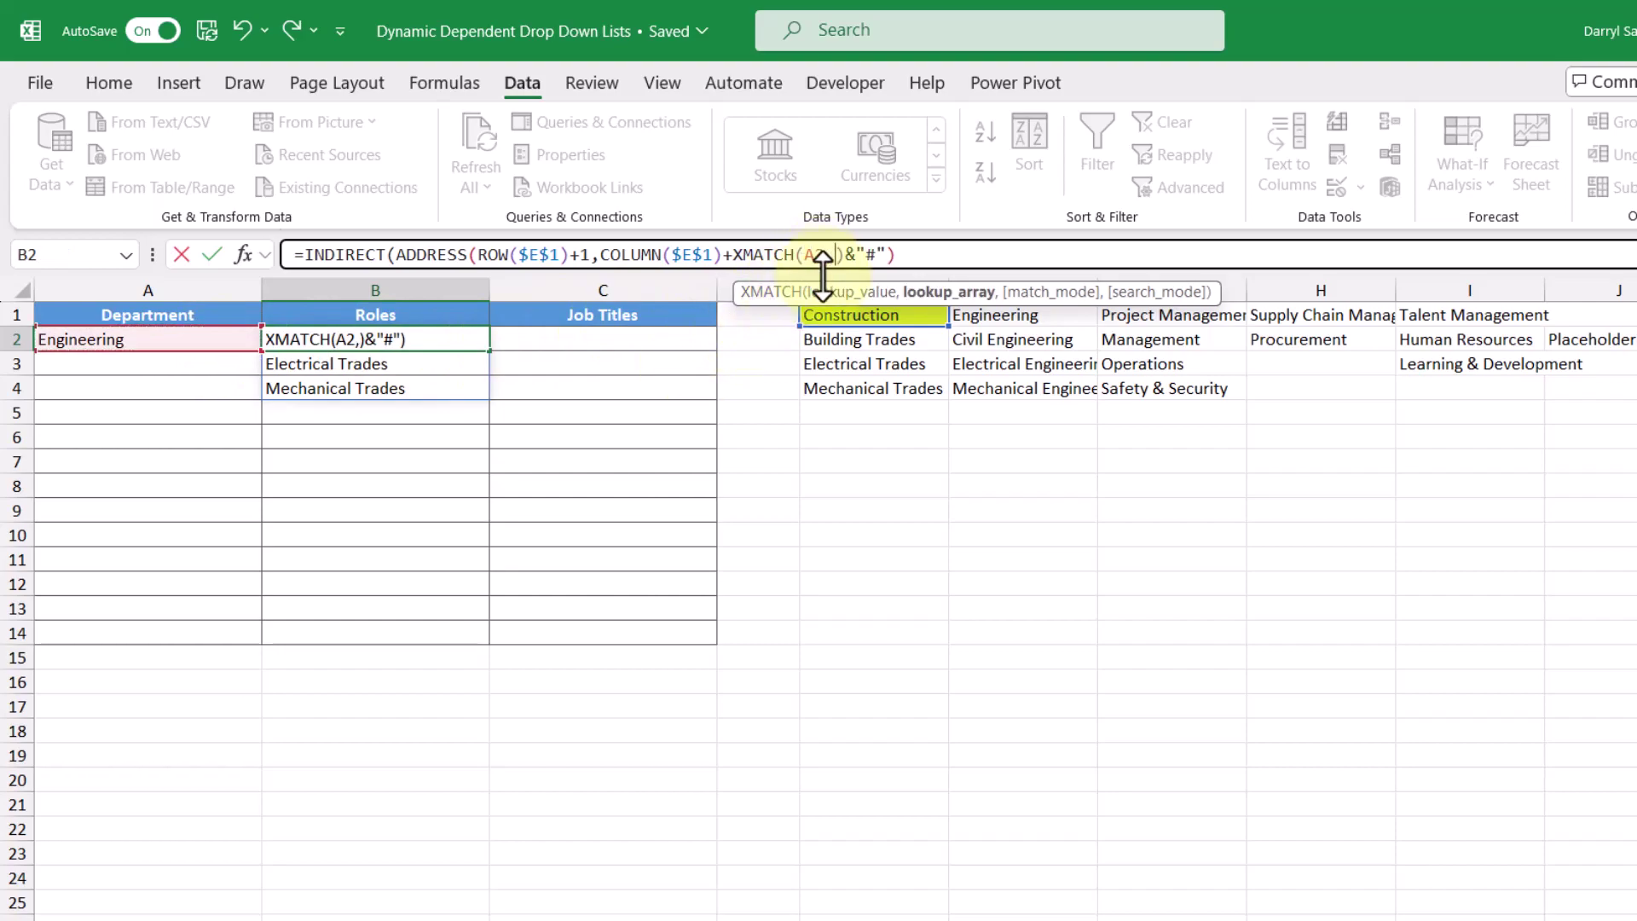
left_click(858, 318)
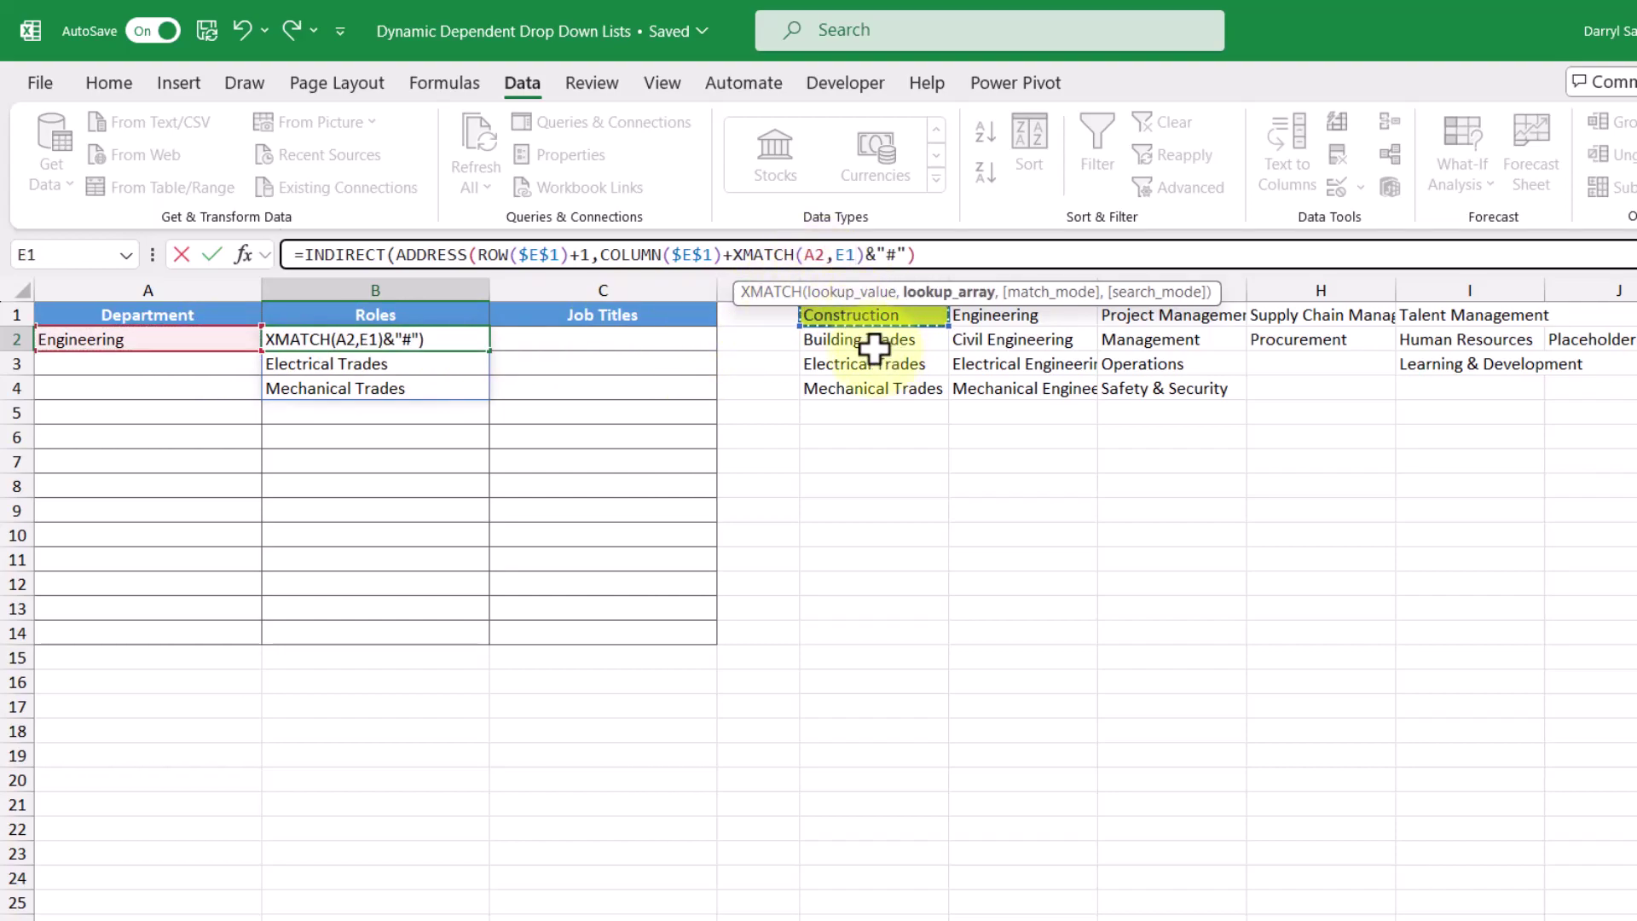
key("F4")
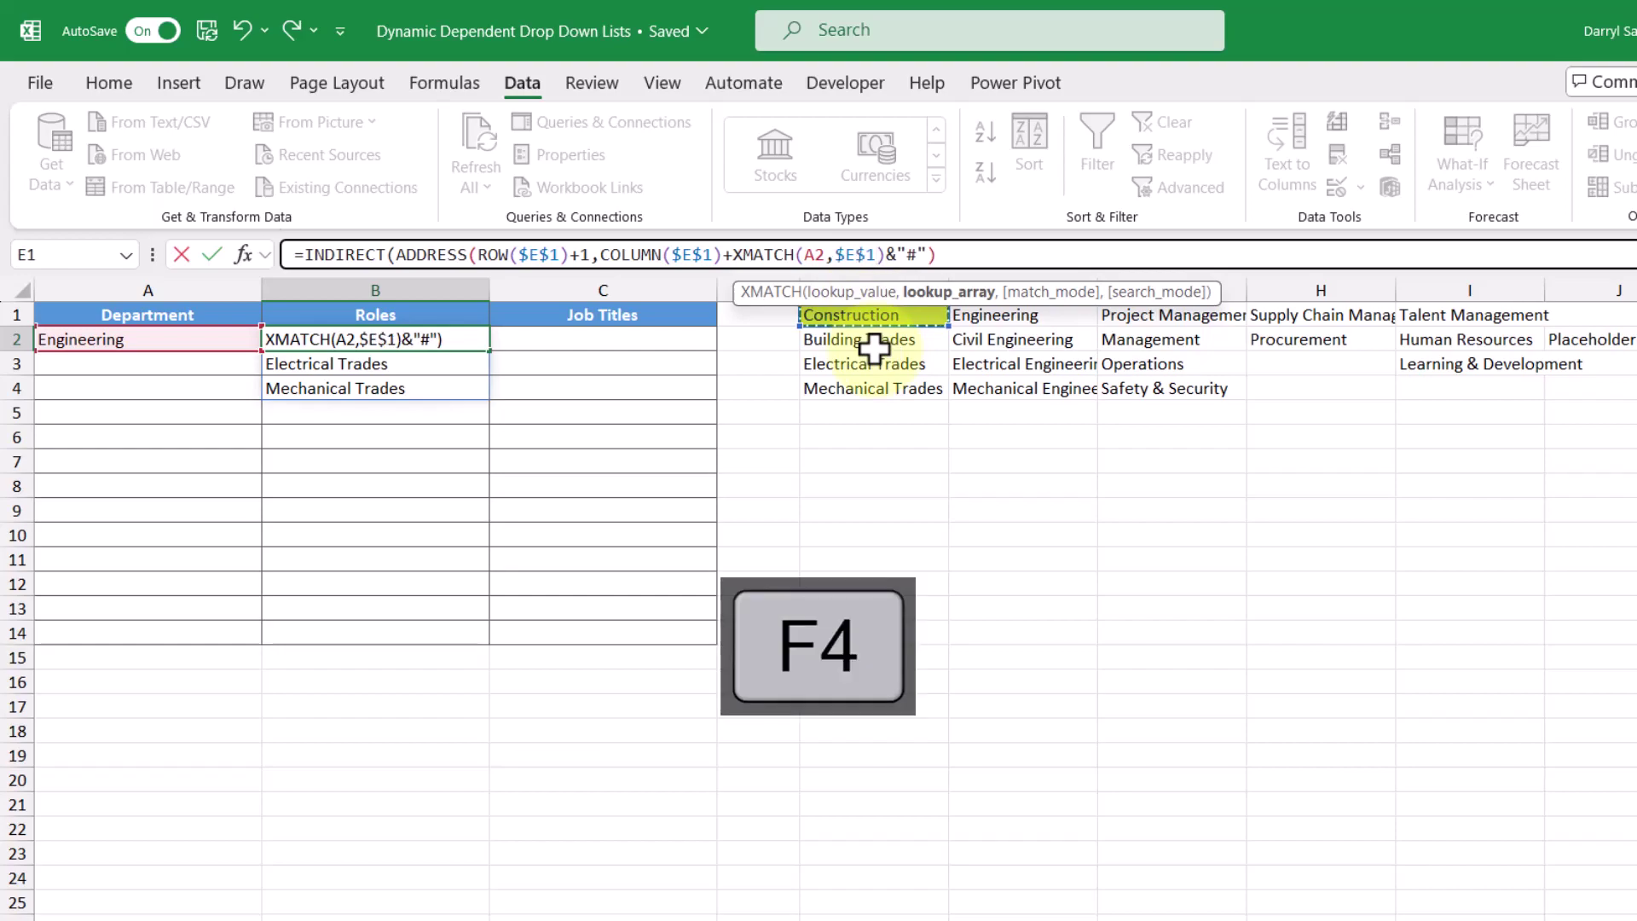
type("#")
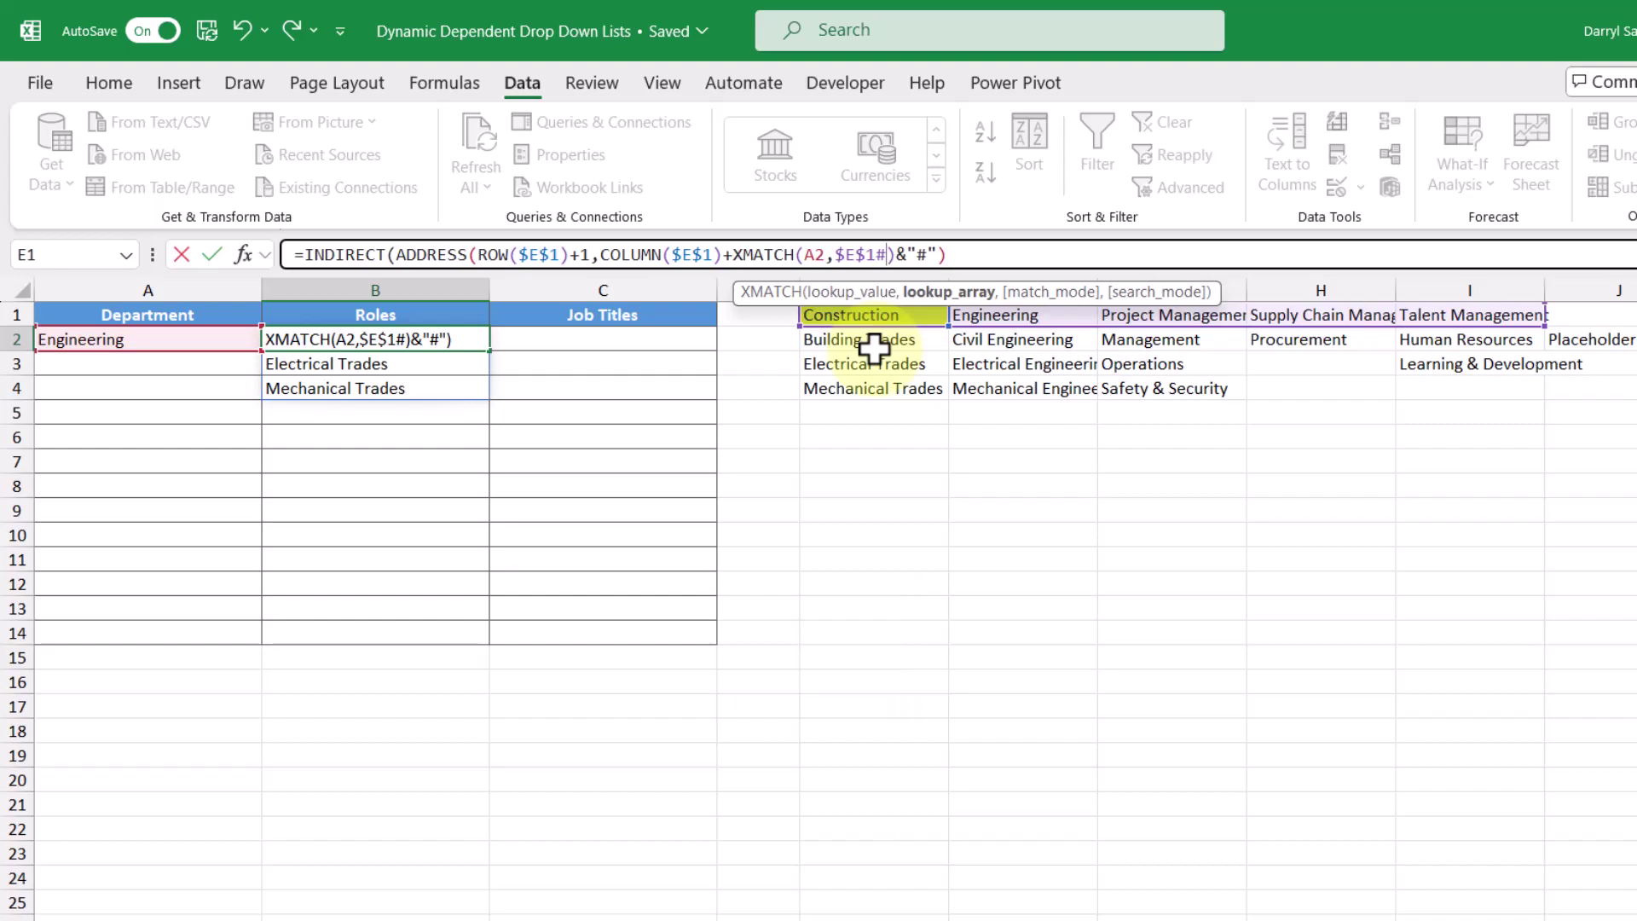
type(")")
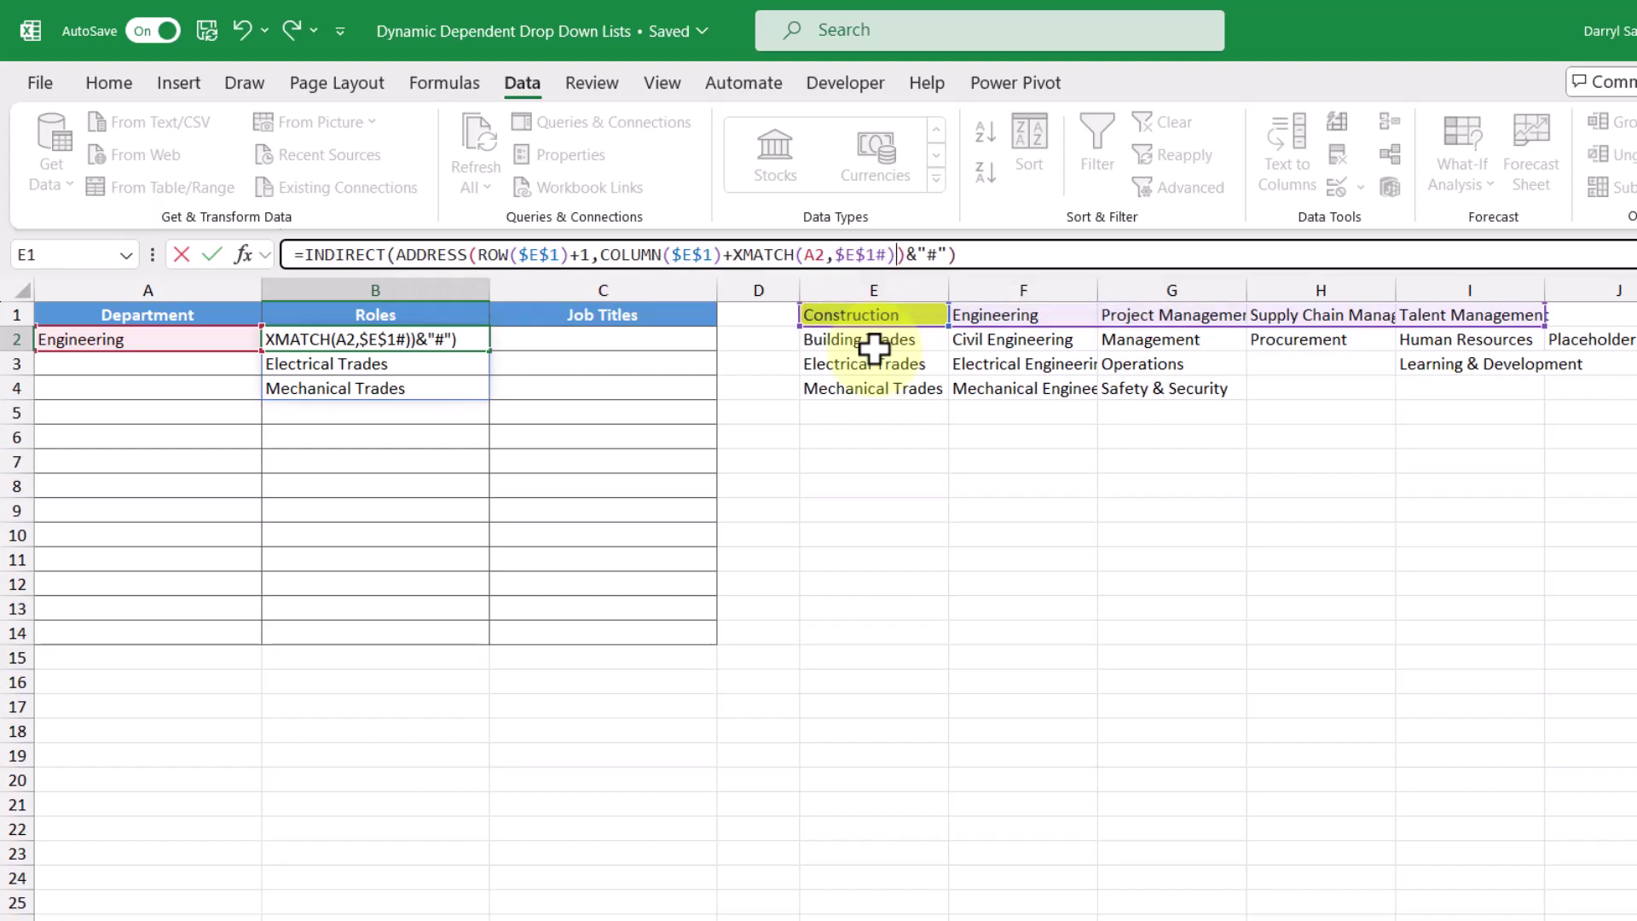
key("Return")
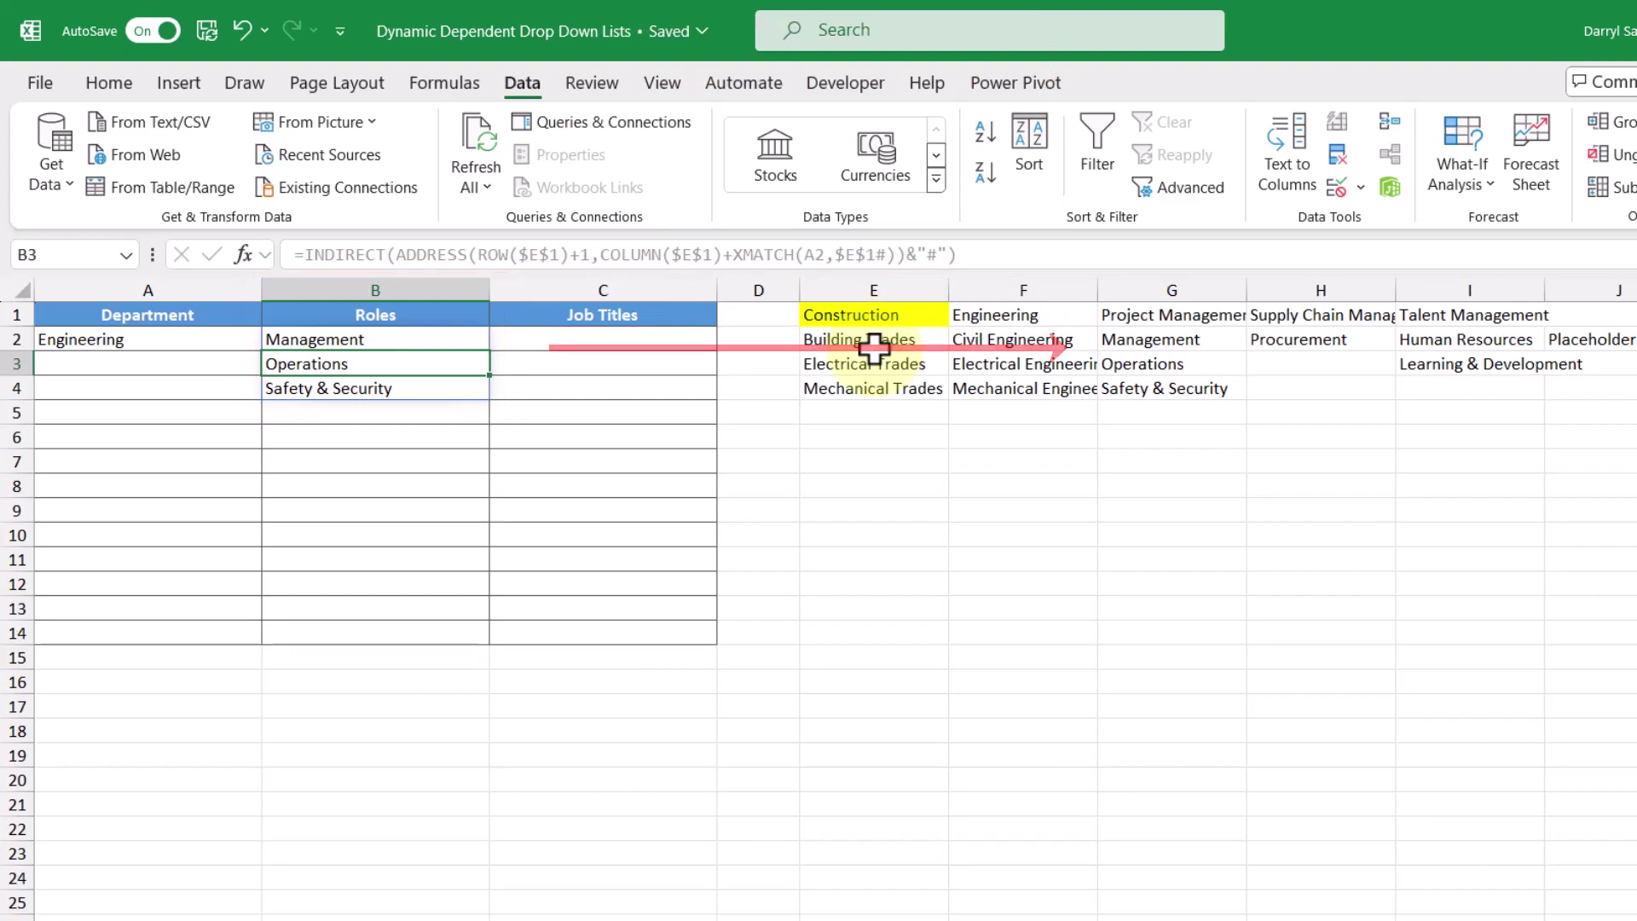
Step: Correct the column offset in the B2 formula by subtracting 1 after XMATCH(A2,$E$1#)
left_click(427, 332)
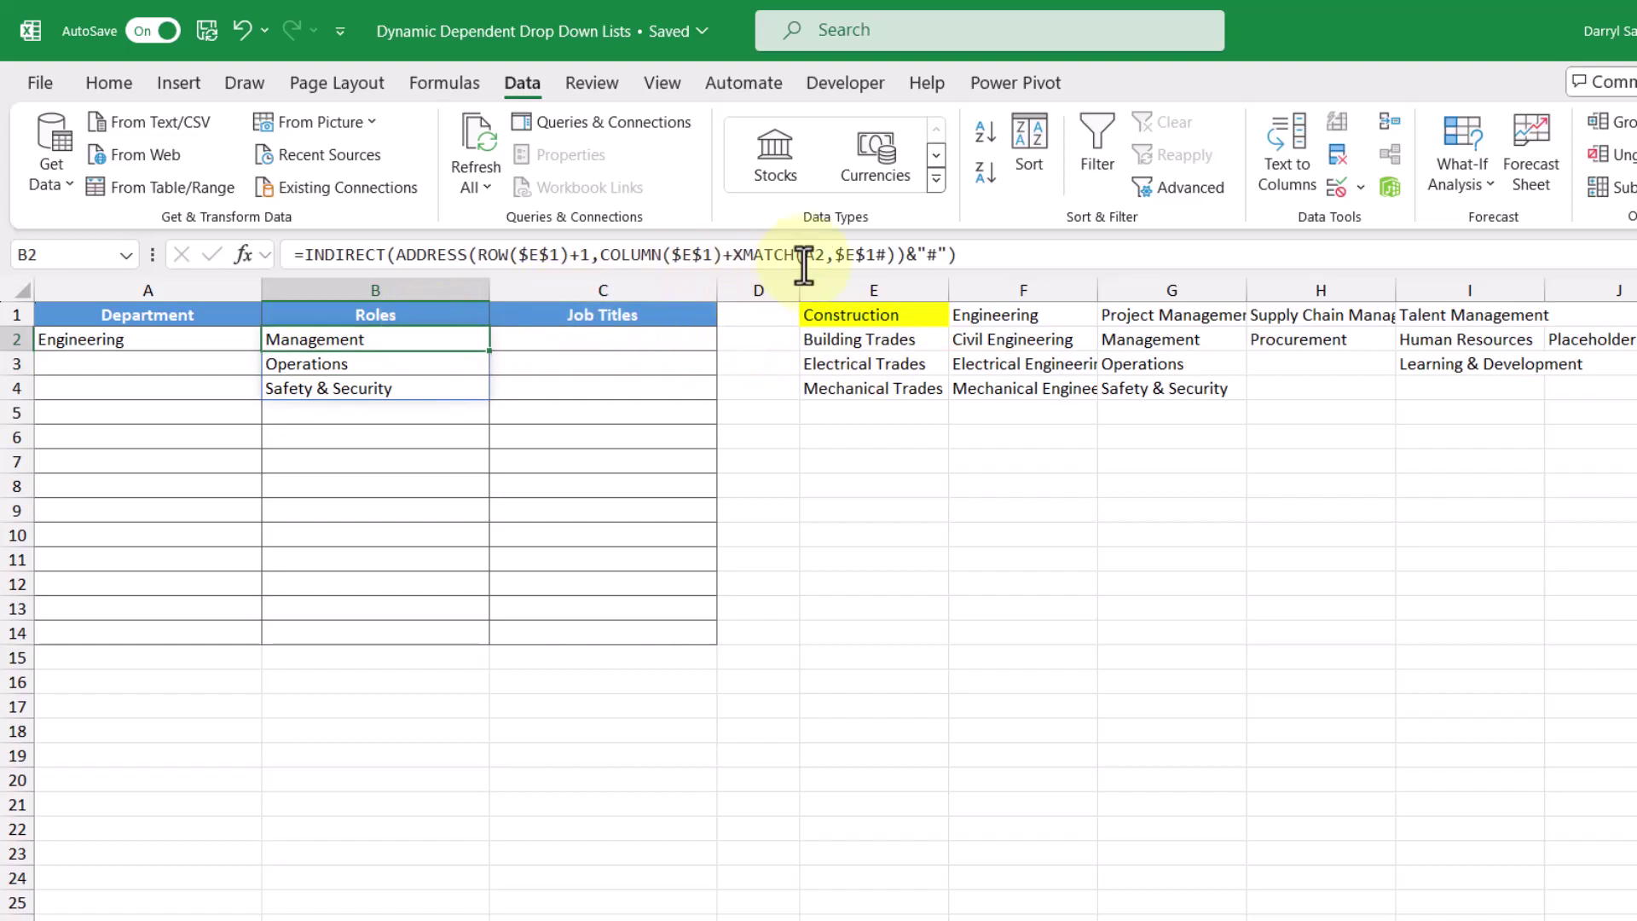
left_click(888, 255)
type("-1")
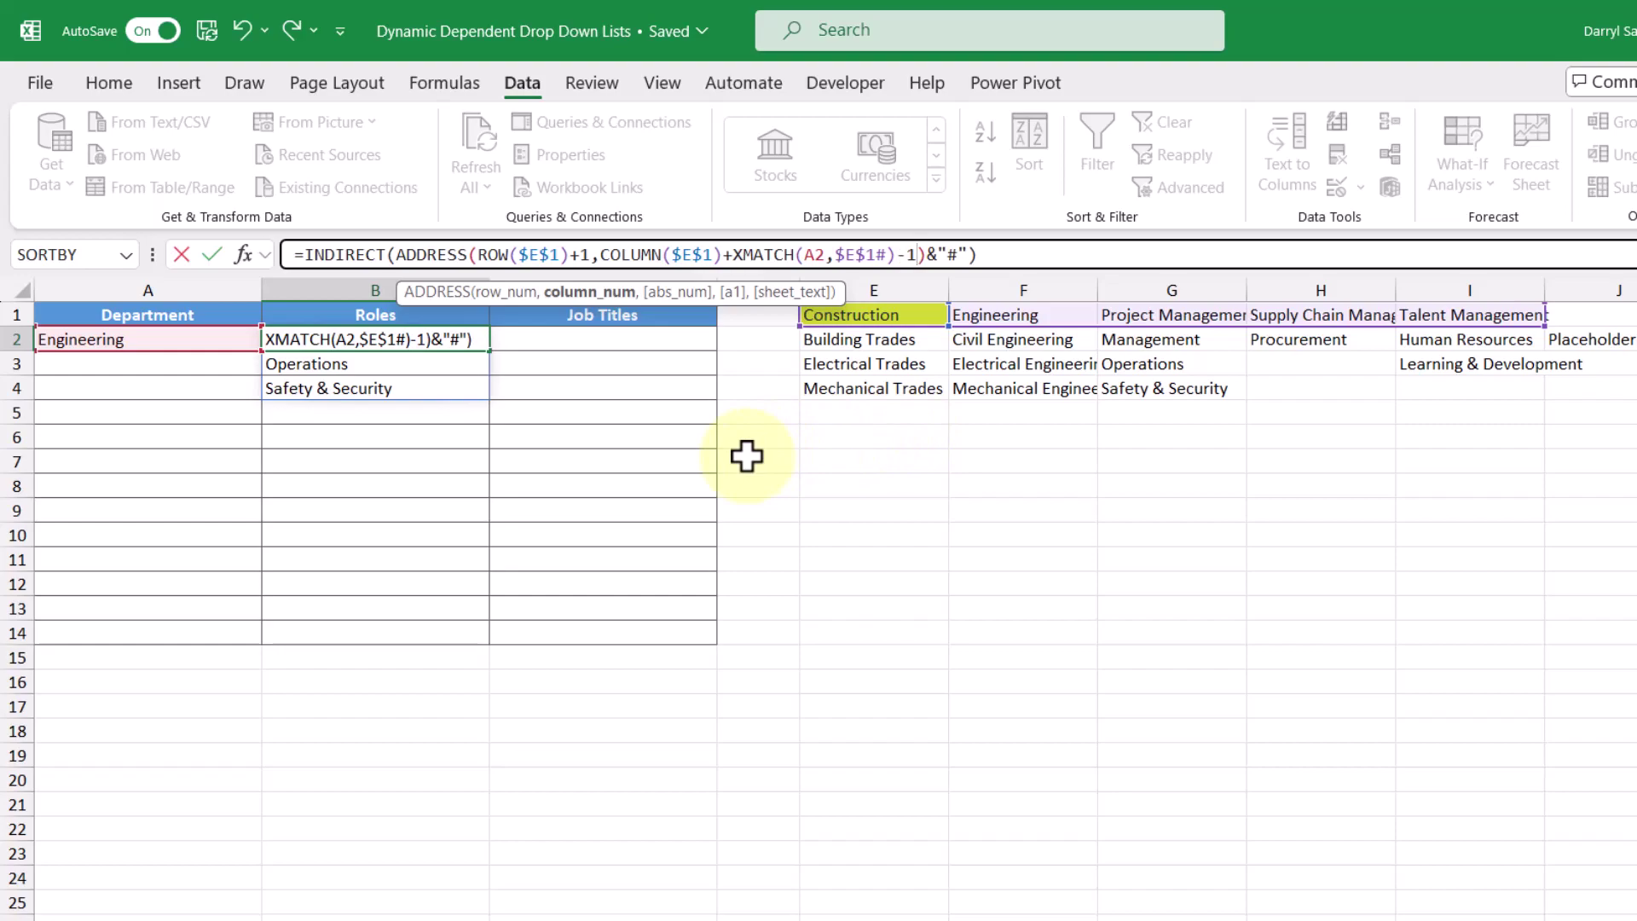
key("Return")
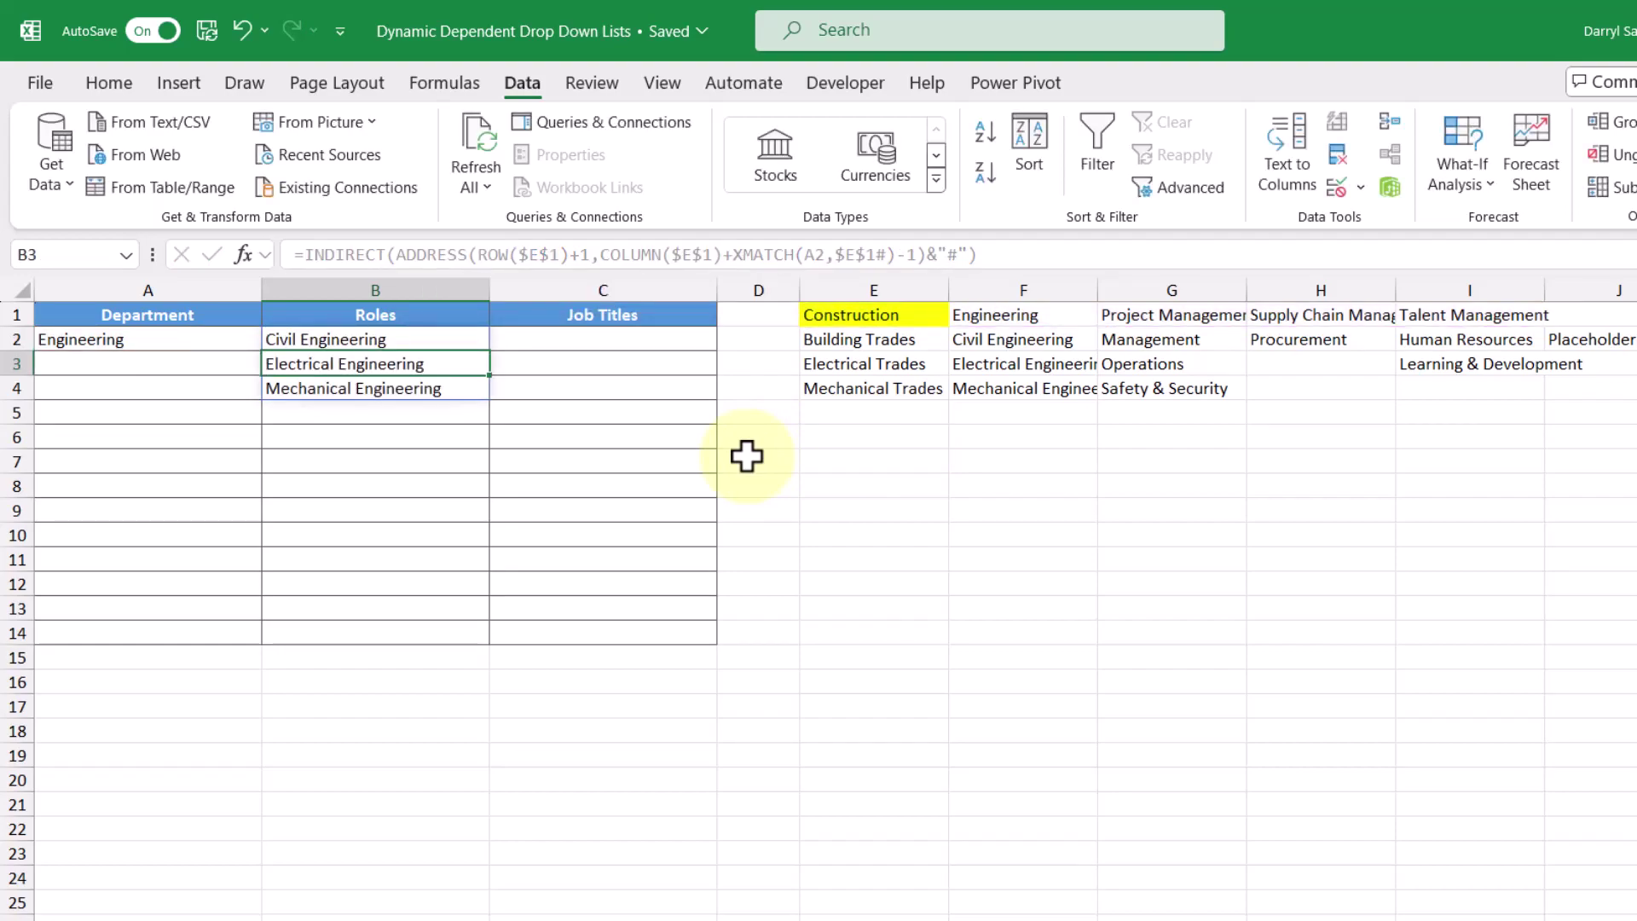
Step: Test the roles formula by setting A2 to Construction, Project Management, Supply Chain Management and finally Talent Management
left_click(213, 341)
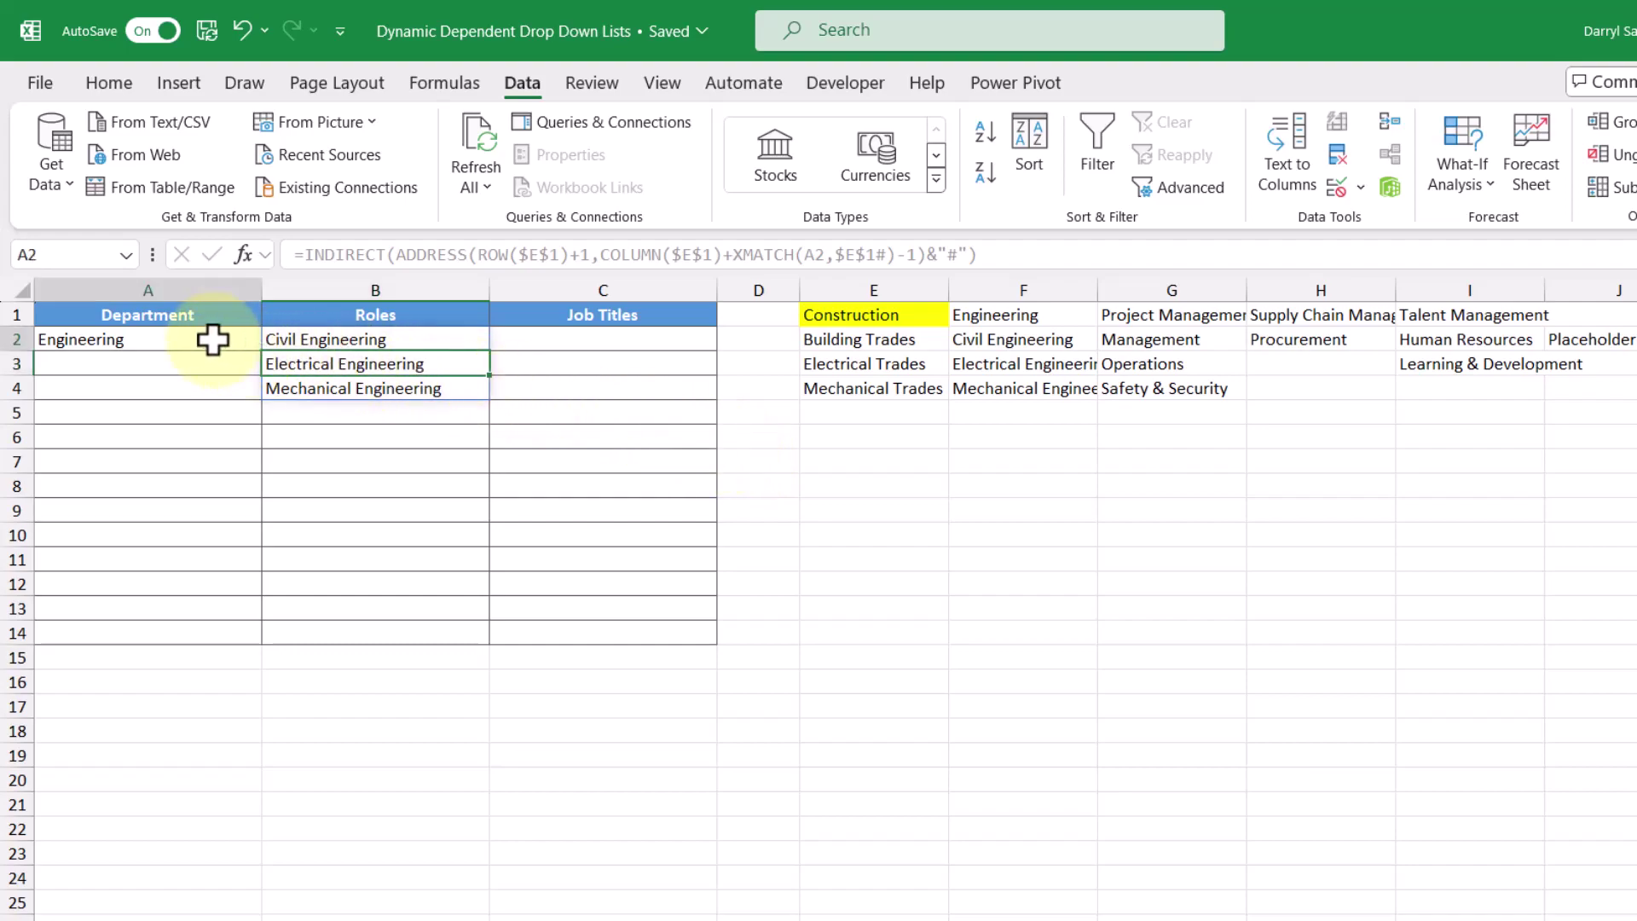
left_click(269, 337)
left_click(223, 367)
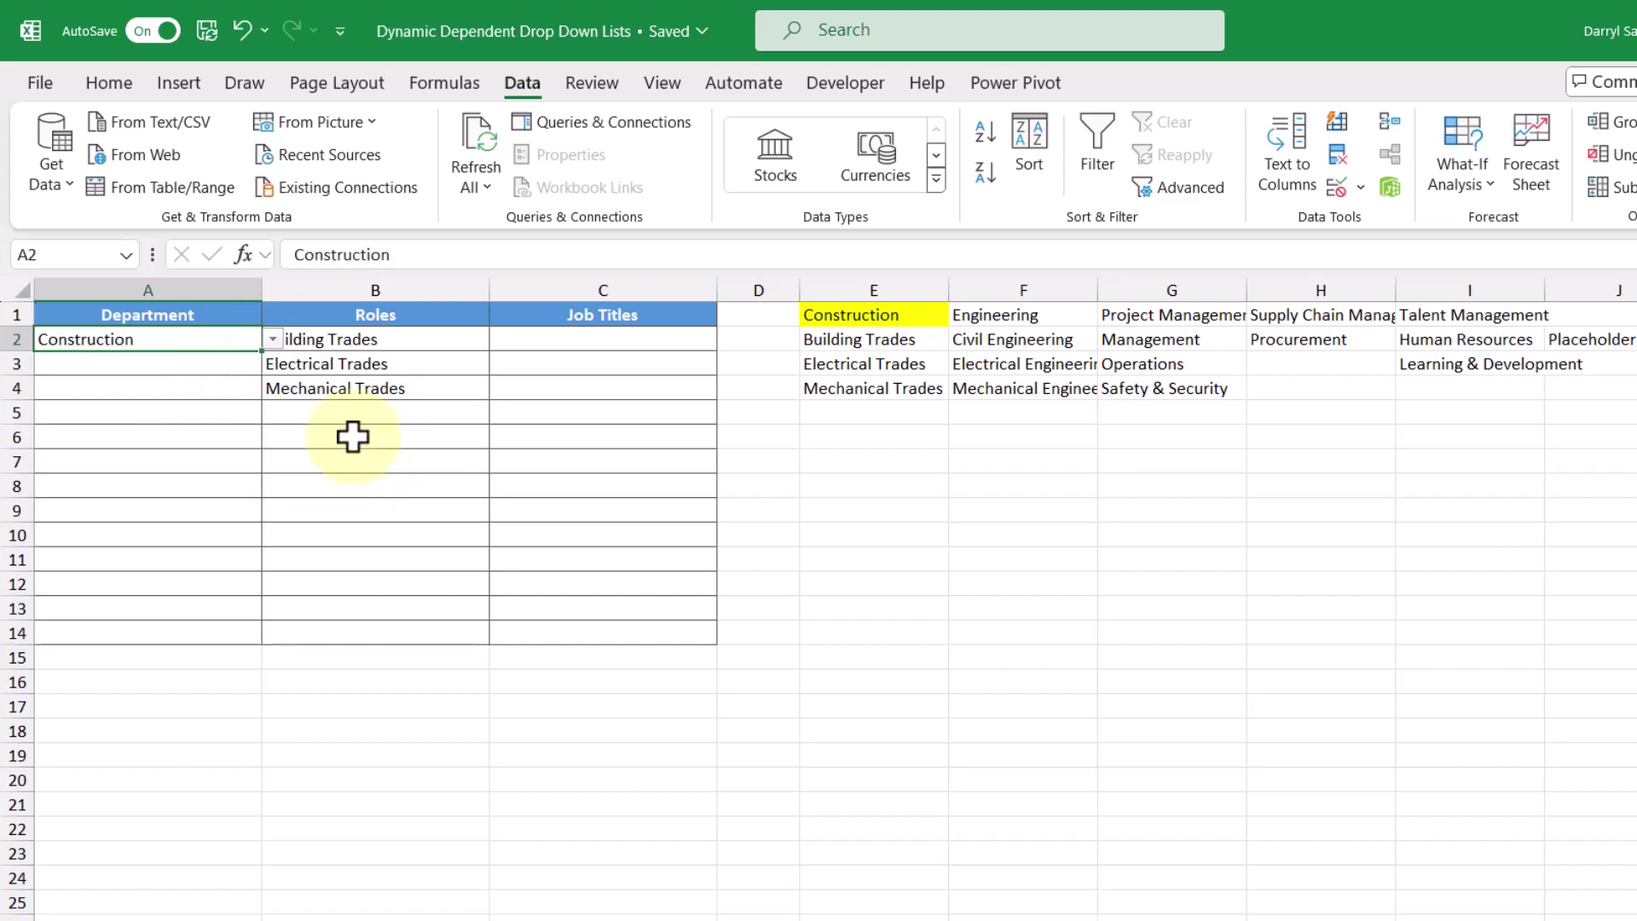
left_click(270, 340)
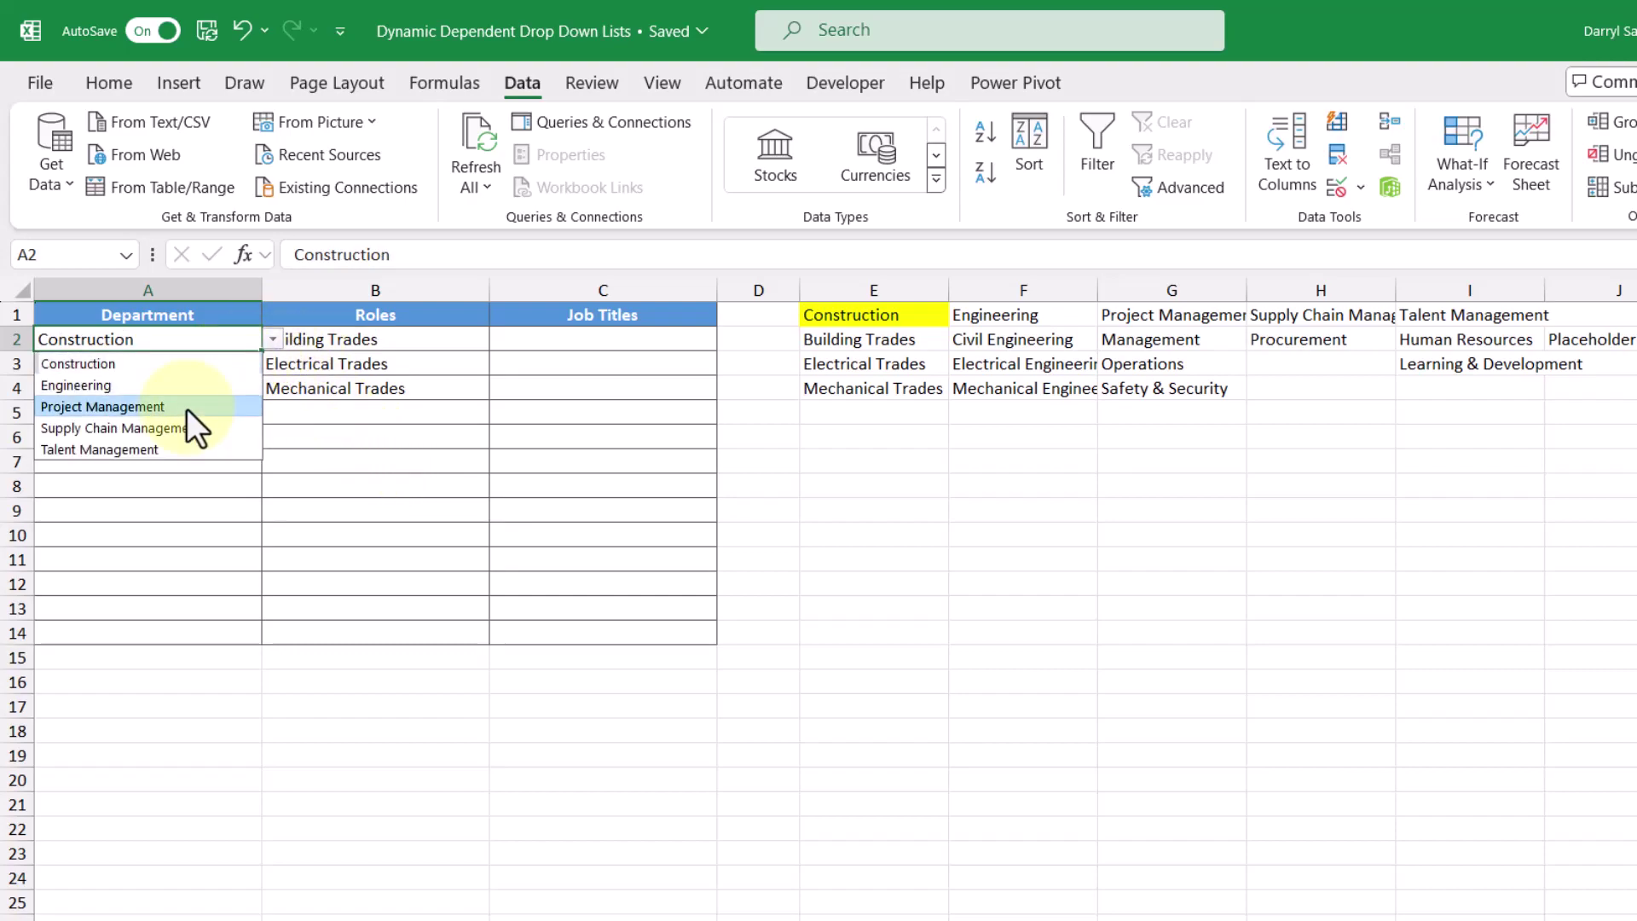
left_click(187, 407)
left_click(273, 346)
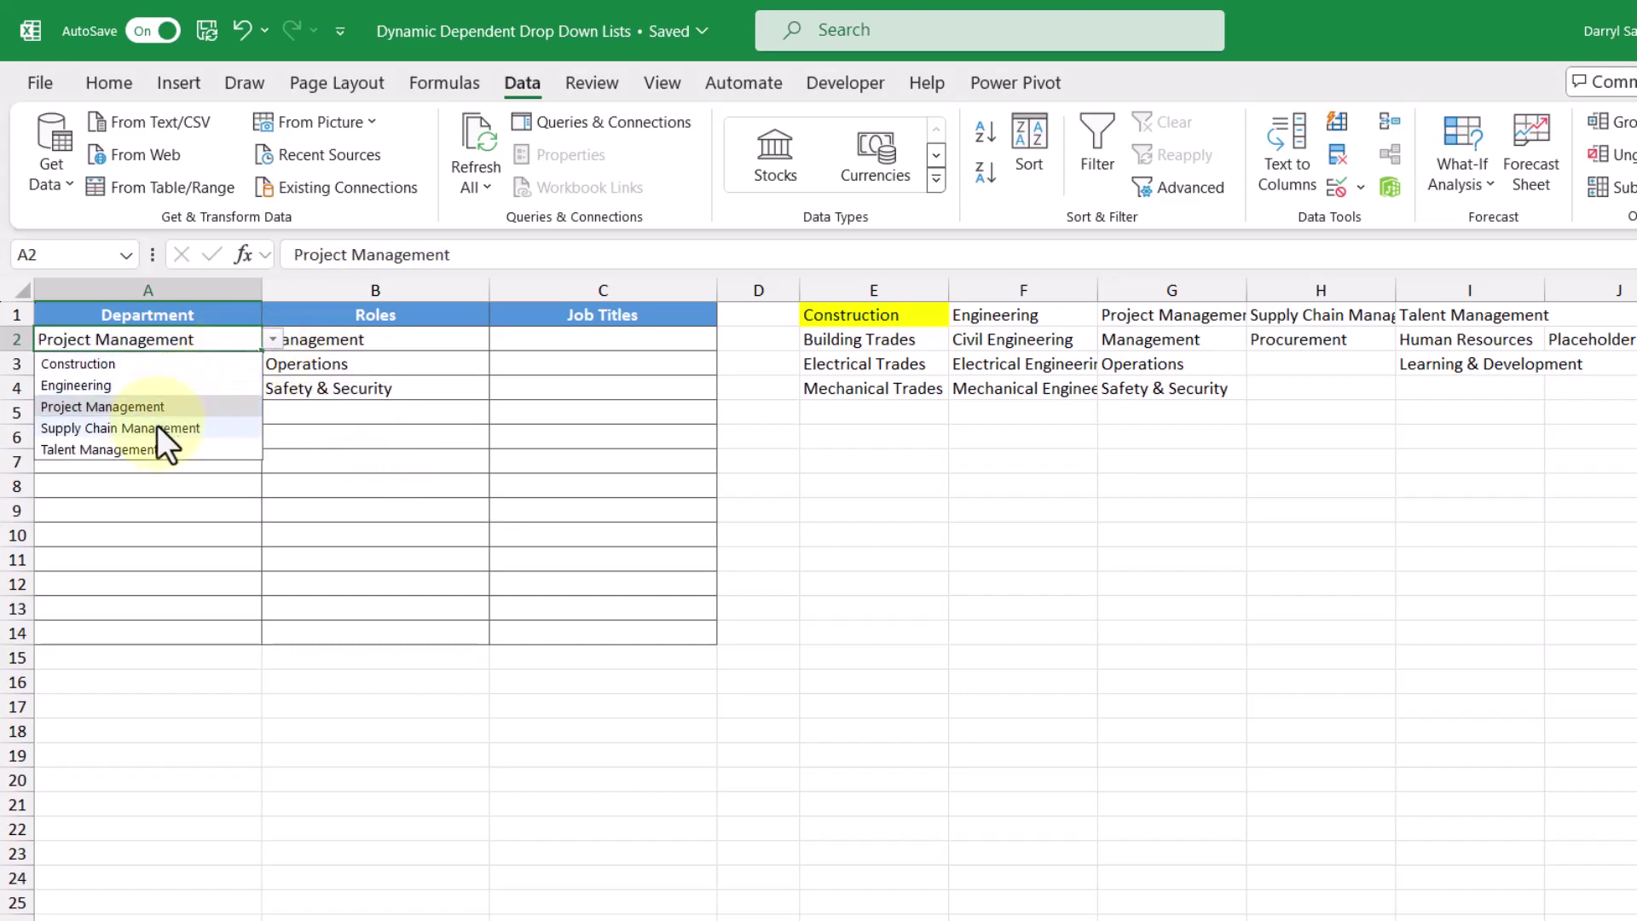
left_click(156, 427)
left_click(271, 345)
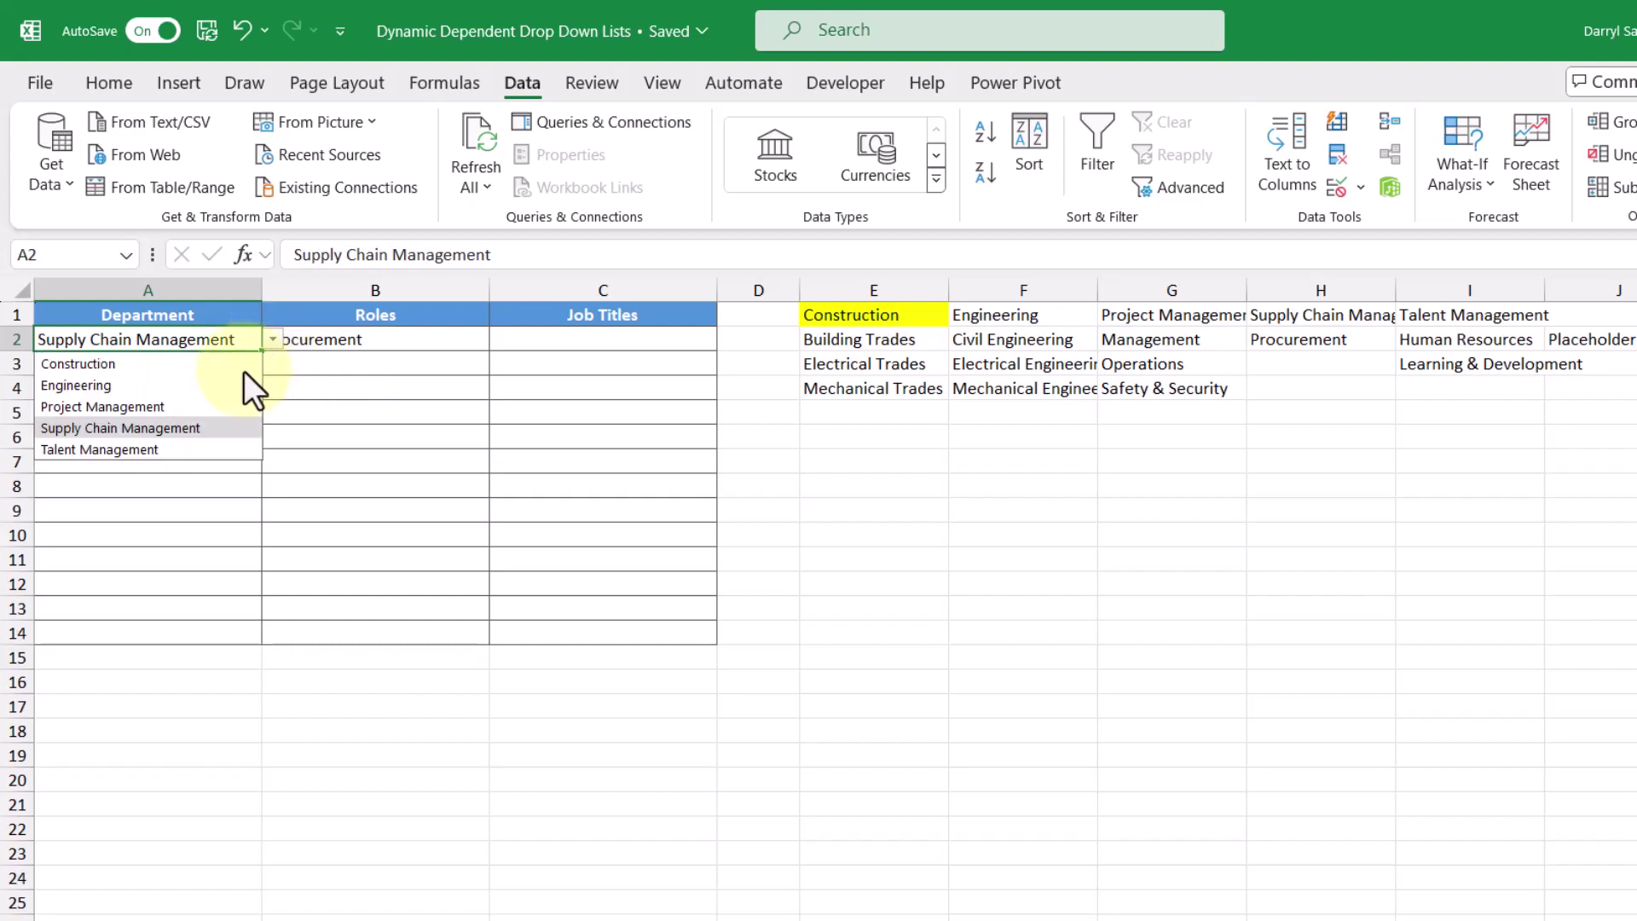
left_click(173, 449)
left_click(339, 417)
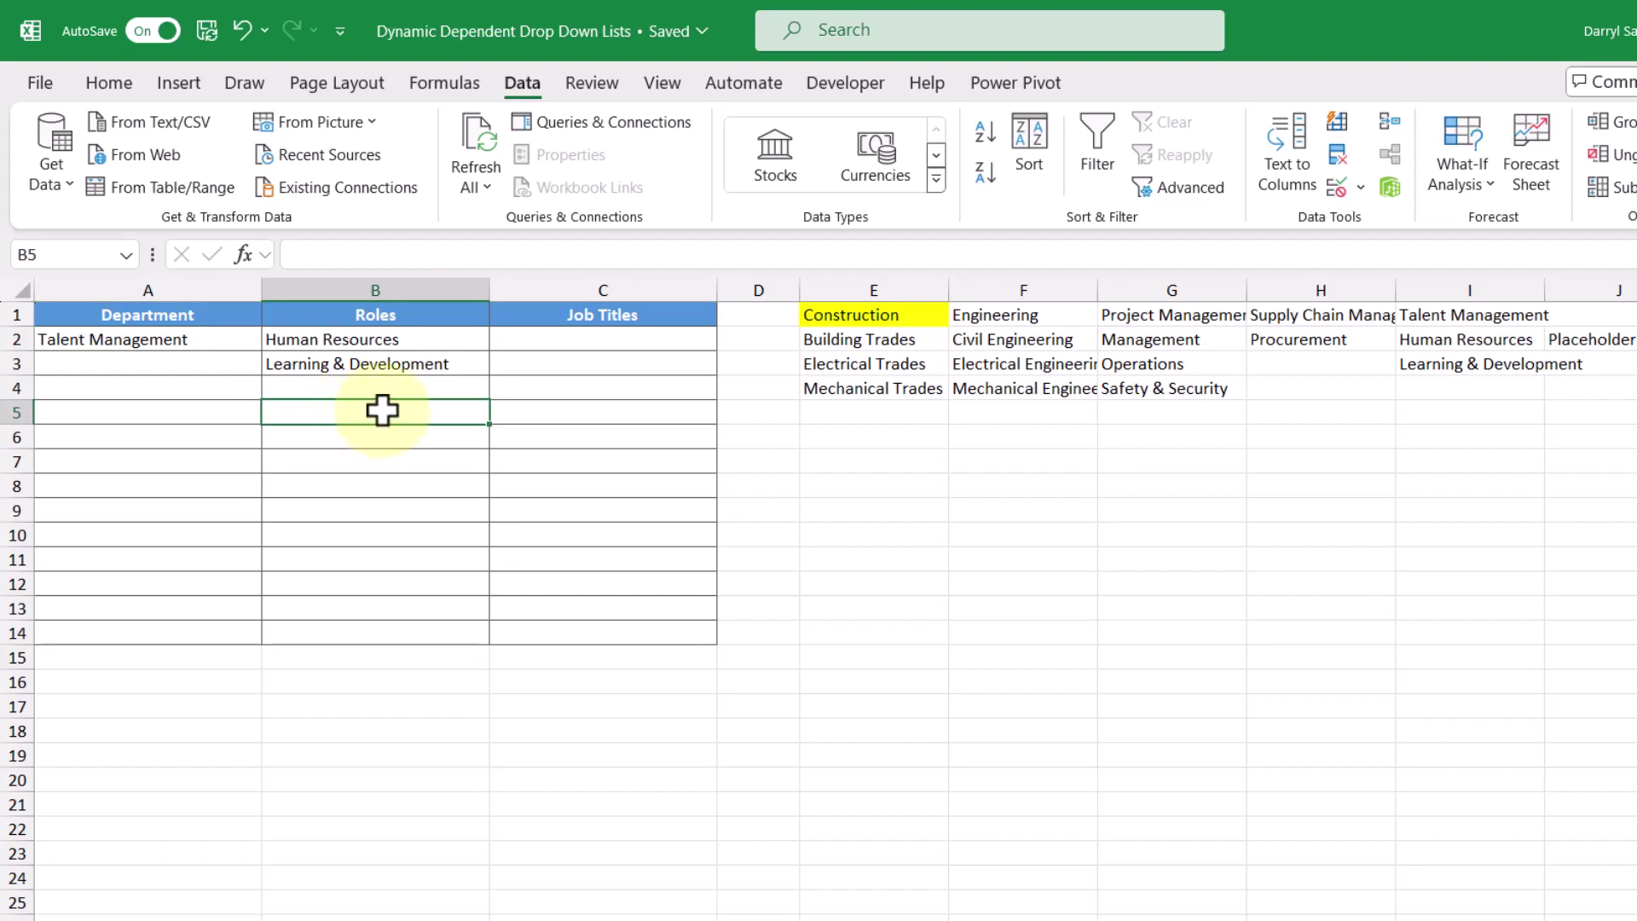
Step: Cut the complete INDIRECT formula out of B2, leaving the cell empty
left_click(453, 340)
left_click_drag(995, 260, 273, 248)
key("ctrl+x")
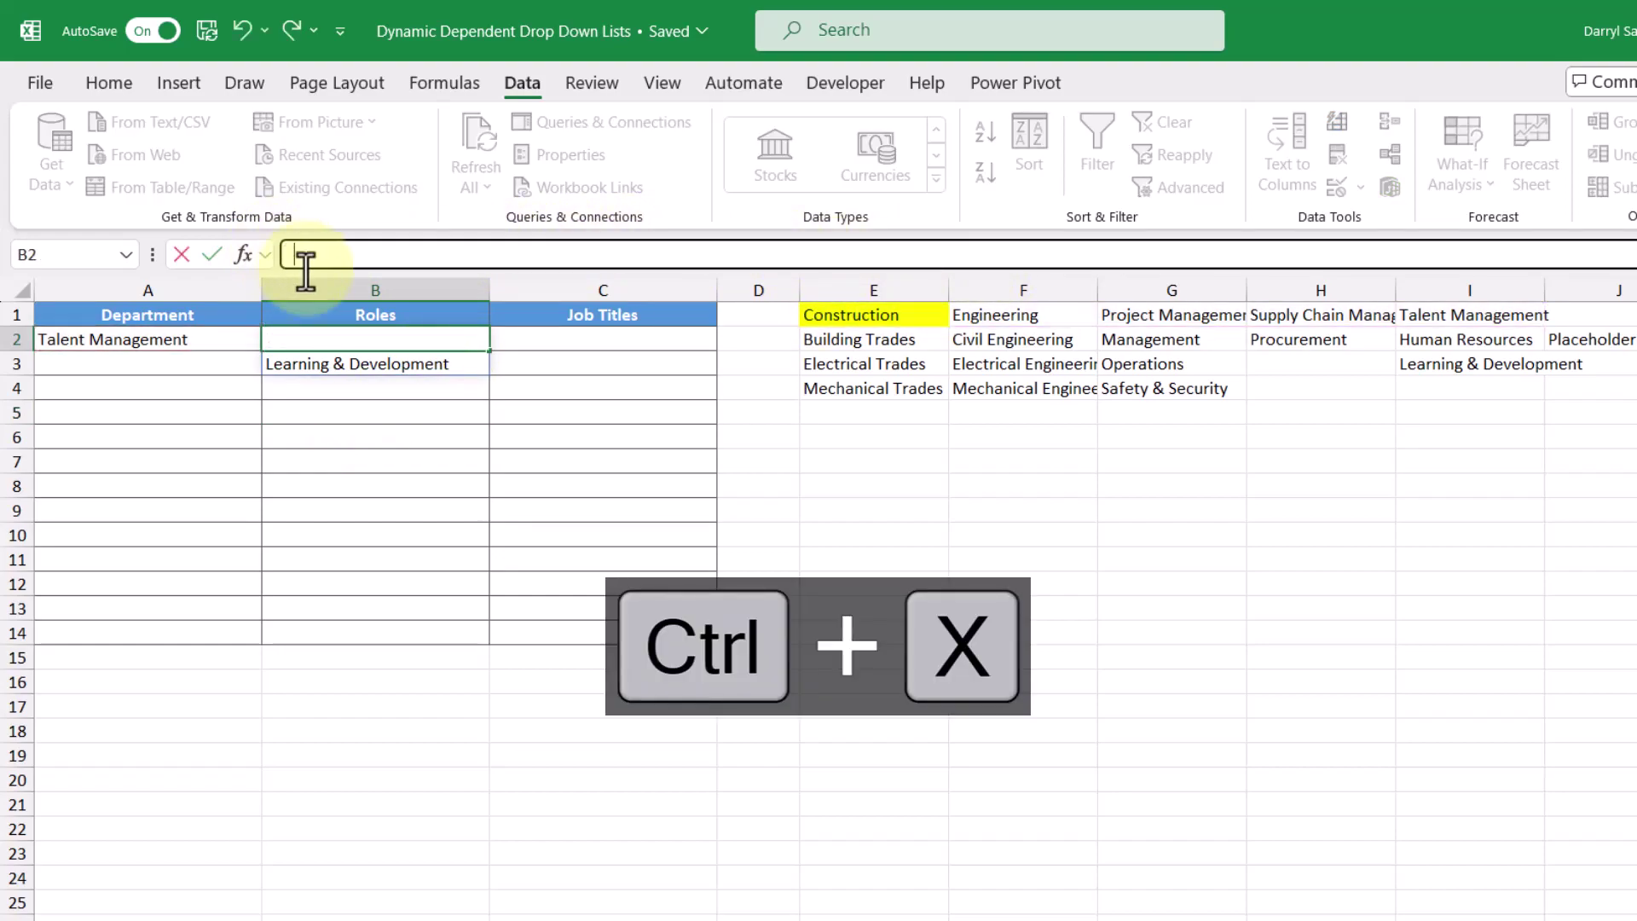
key("Return")
Step: Apply list data validation to B2:B14, using the cut INDIRECT formula as the source
left_click_drag(384, 336, 390, 626)
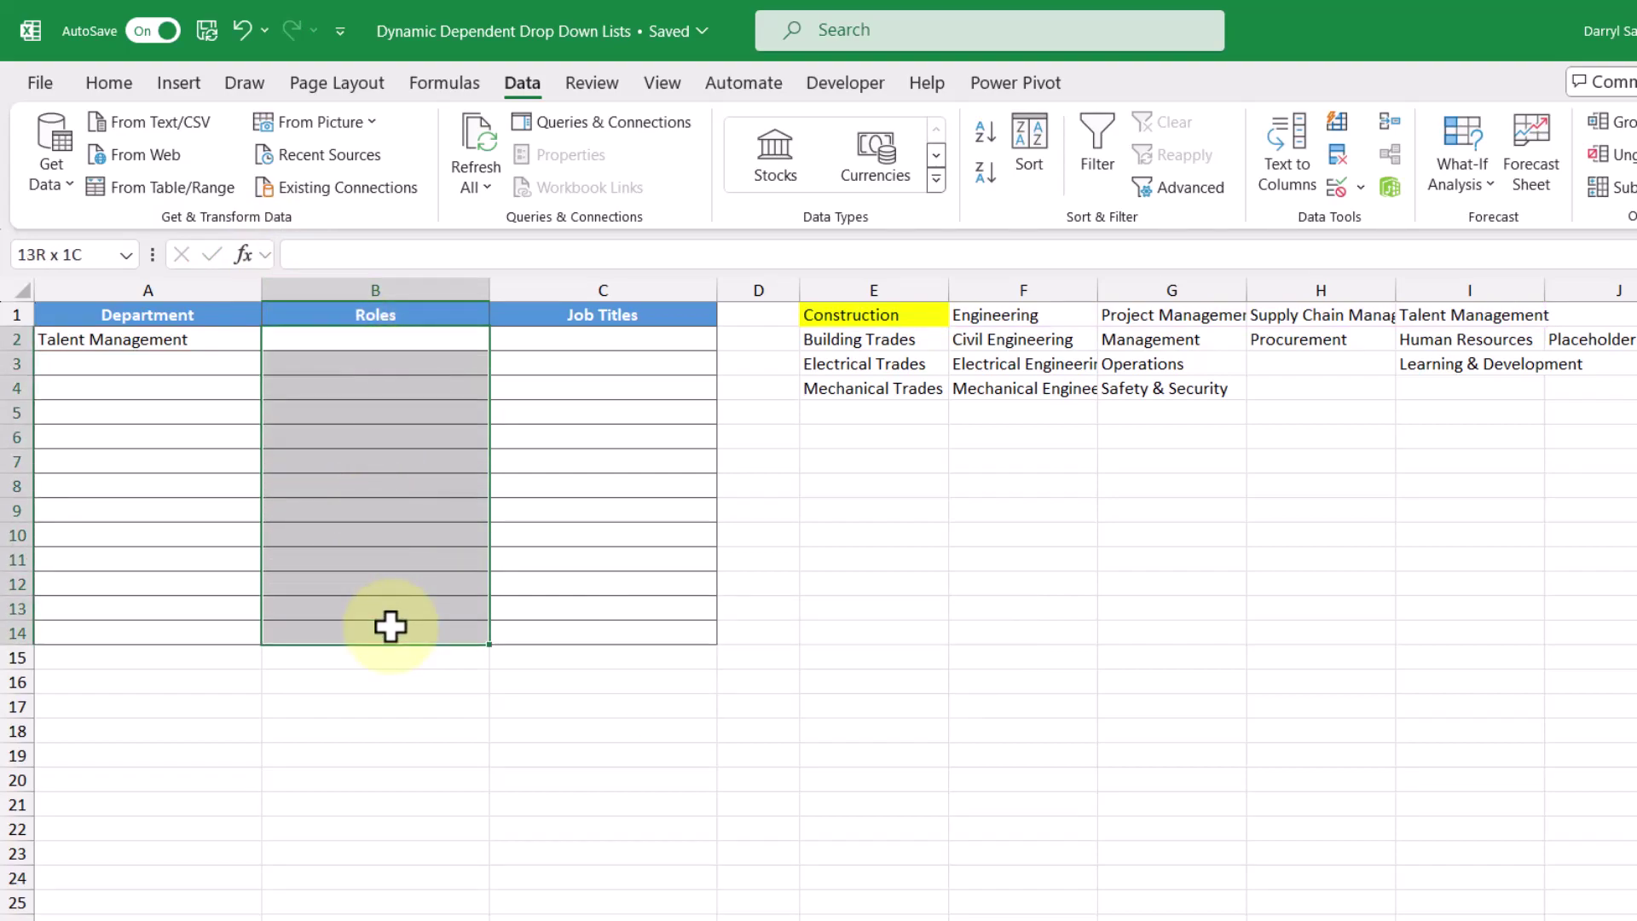
left_click(1335, 188)
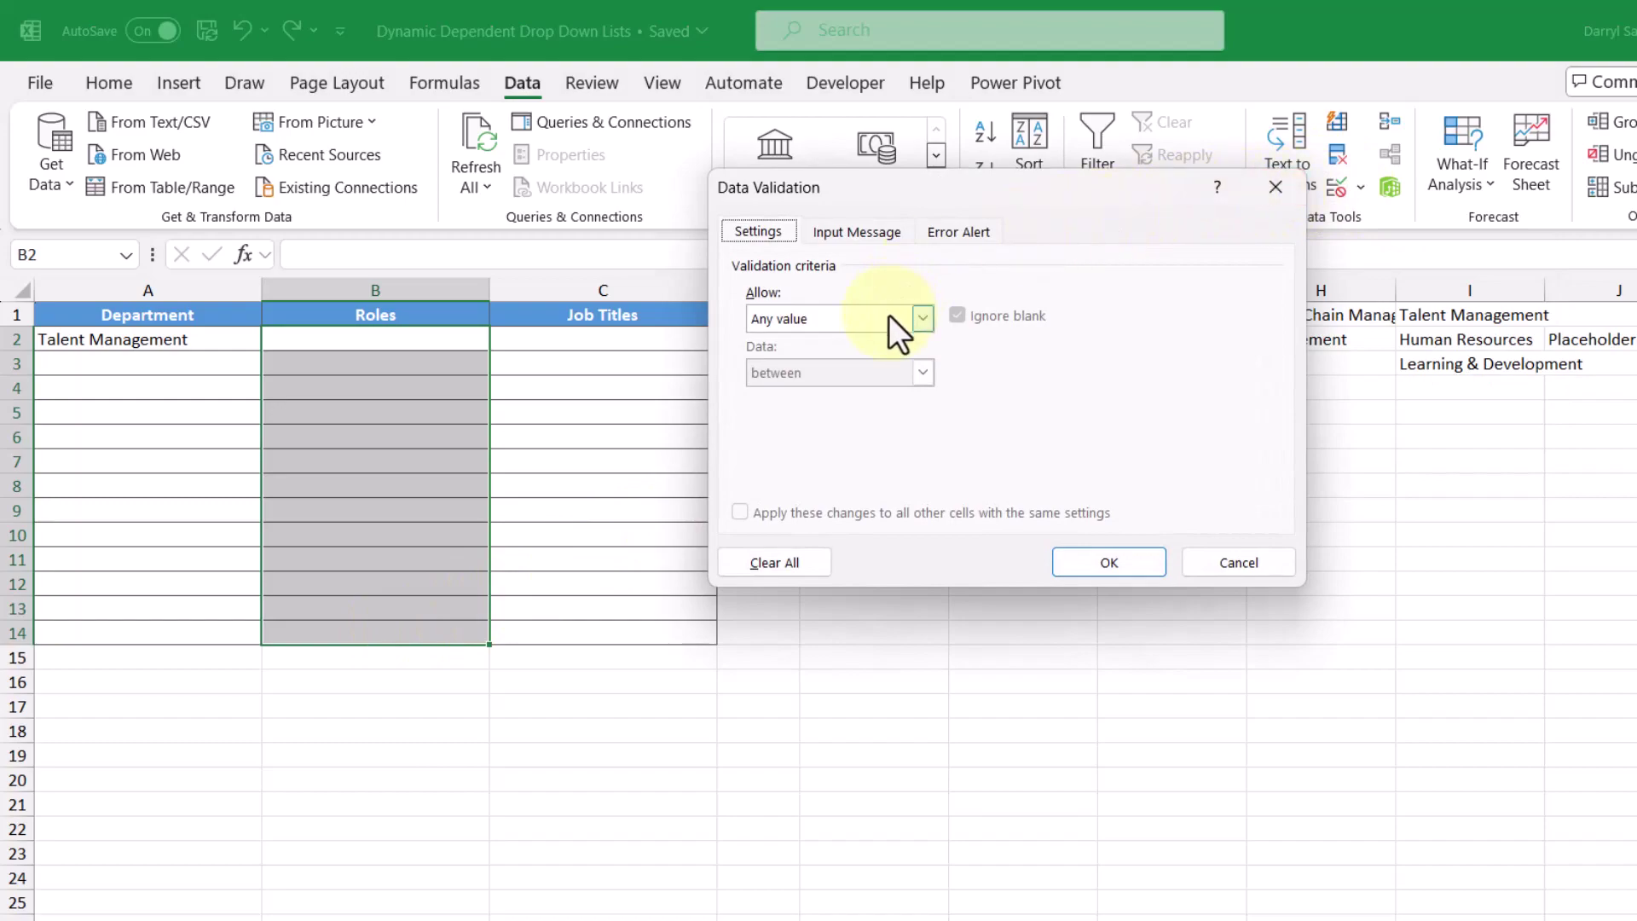
left_click(889, 318)
left_click(833, 398)
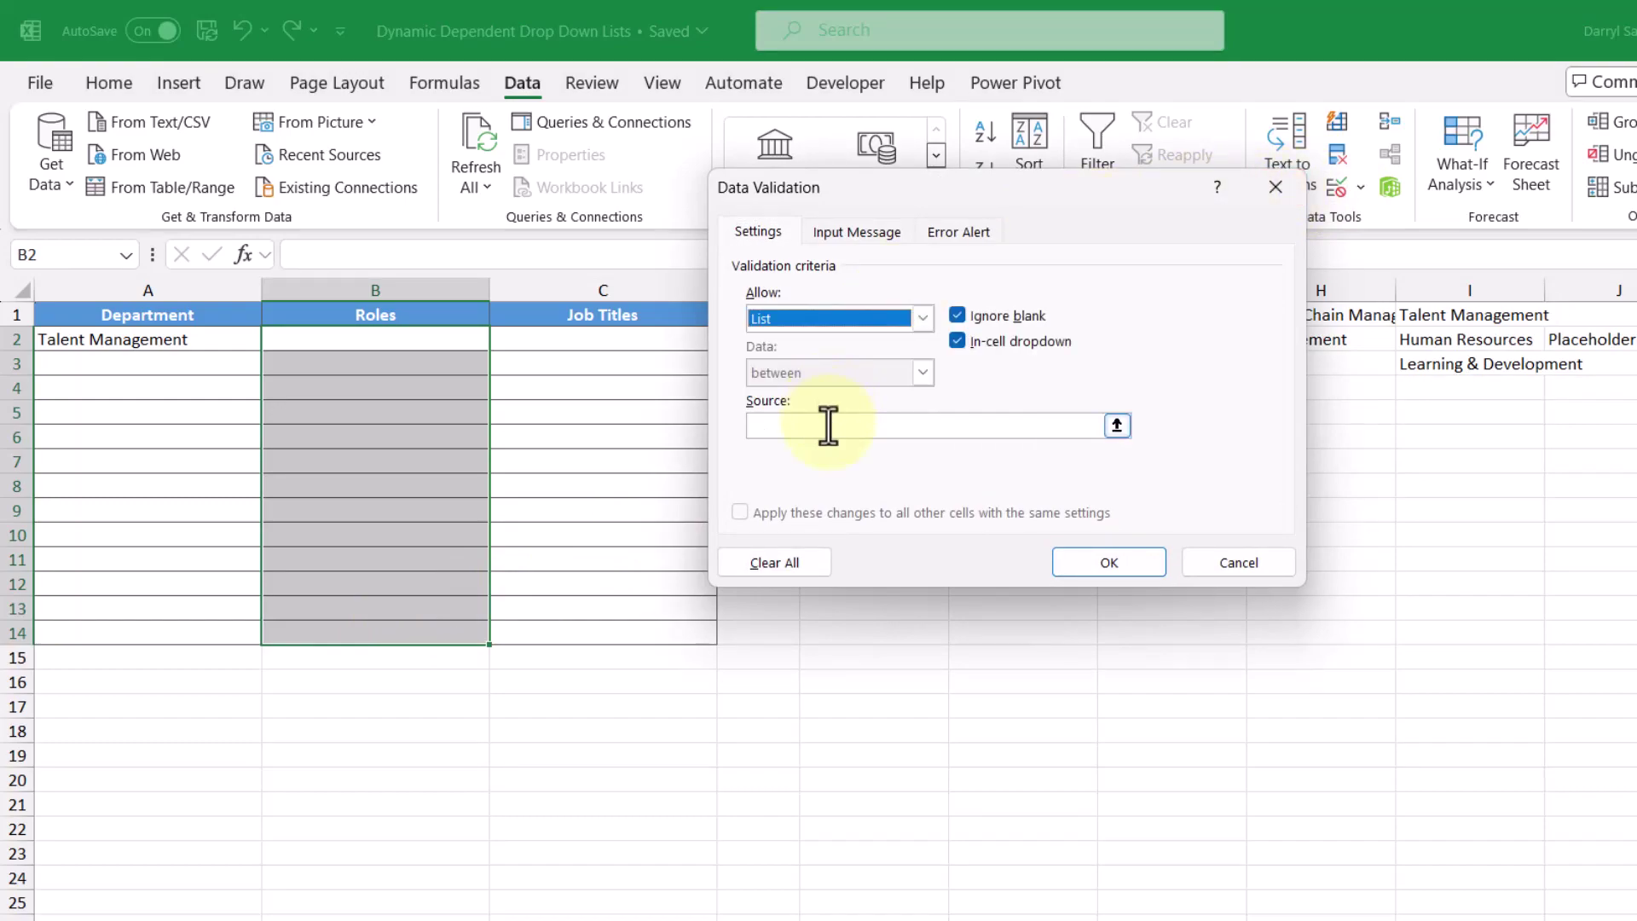
left_click(828, 424)
key("ctrl+v")
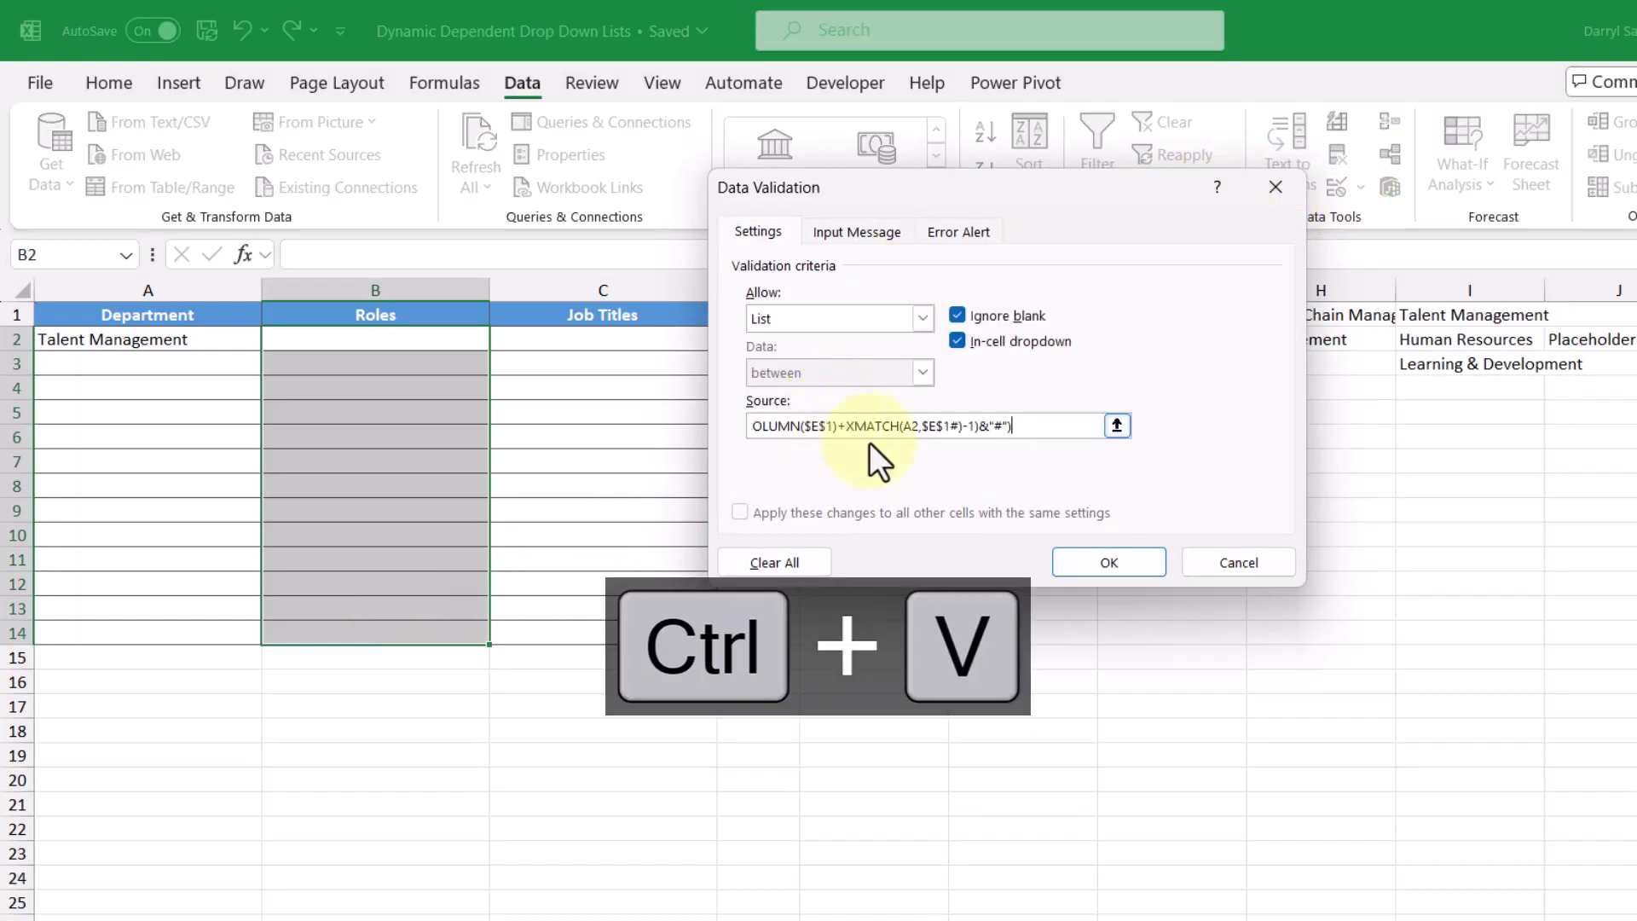
left_click(1109, 563)
Step: Choose Human Resources as the role in B2, and fill row 3 with Engineering and Electrical Engineering
left_click(500, 340)
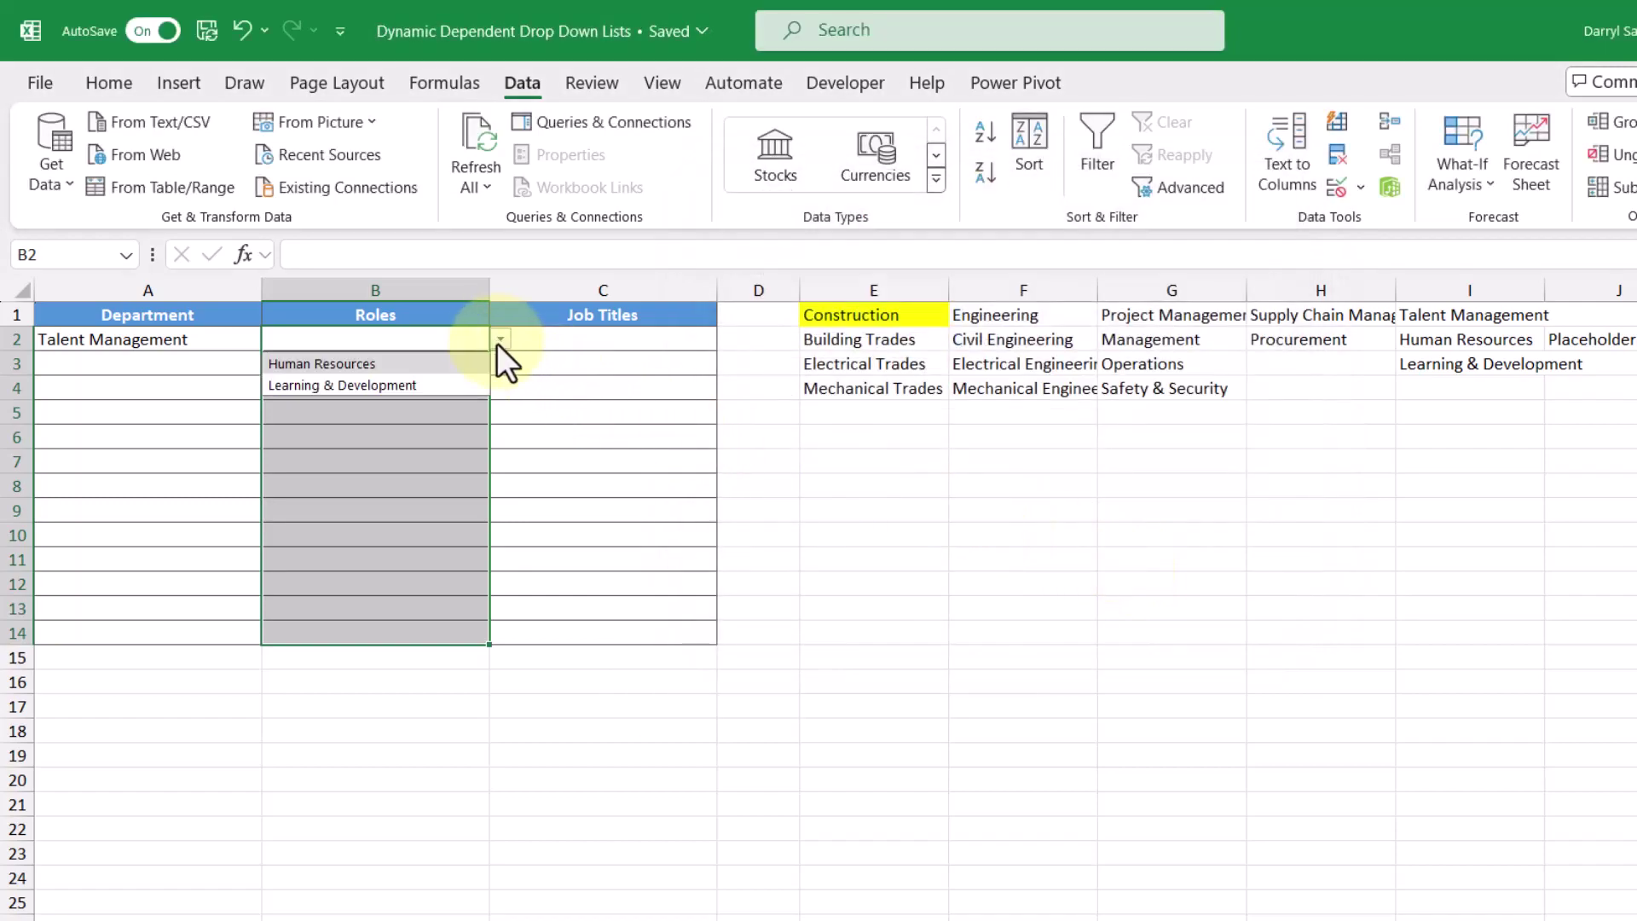
left_click(411, 361)
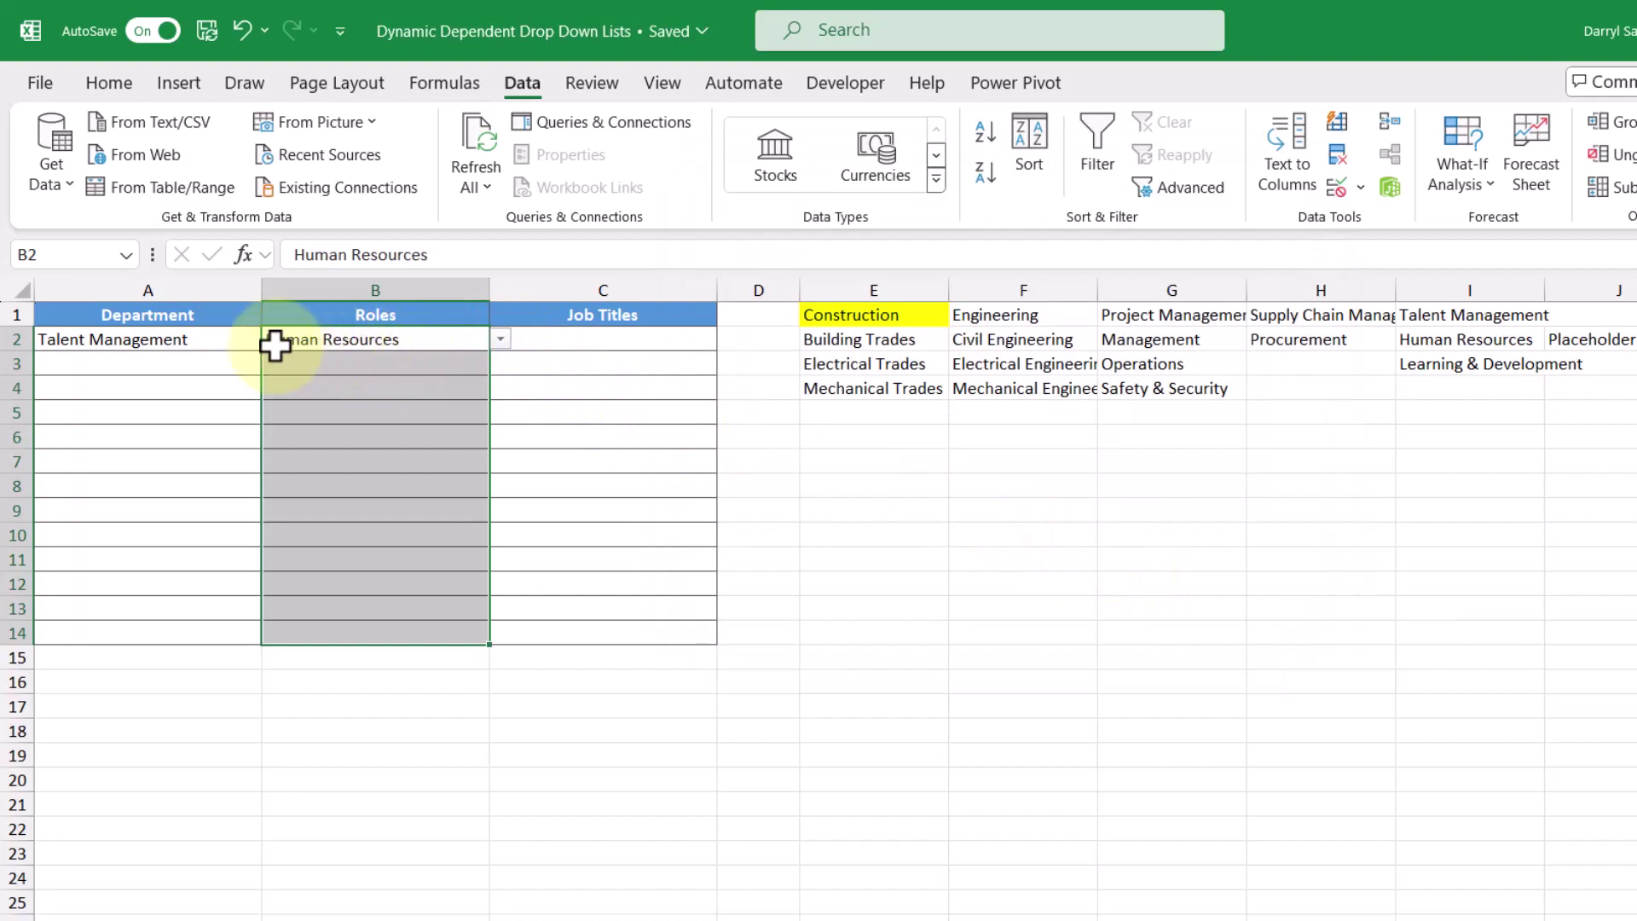
left_click(208, 362)
left_click(274, 365)
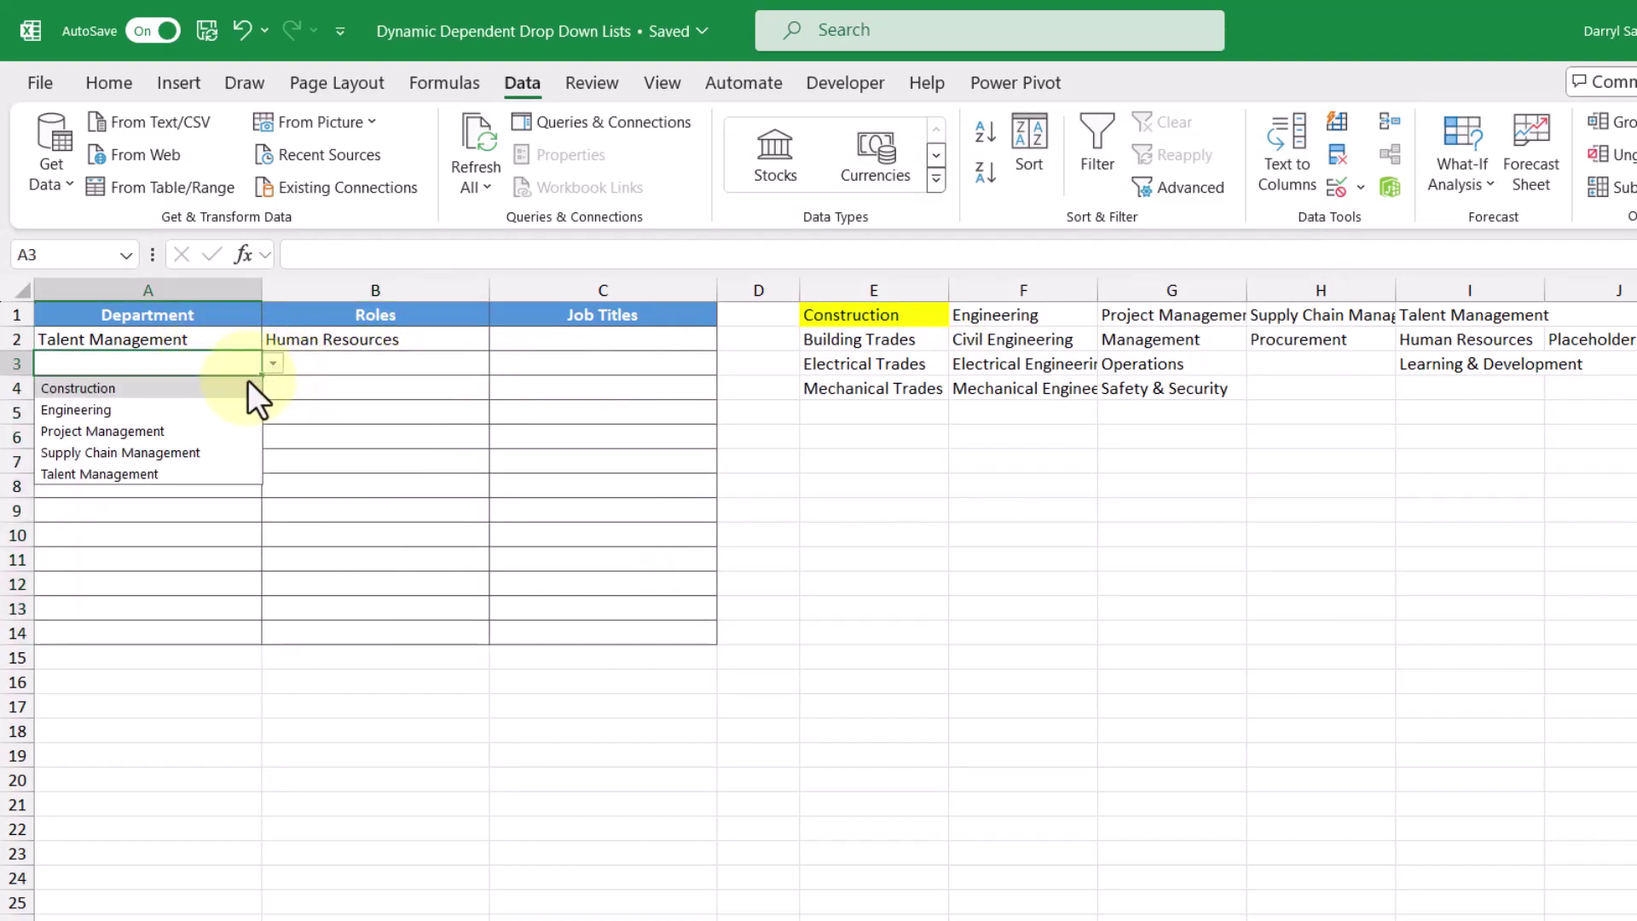
left_click(201, 407)
left_click(399, 364)
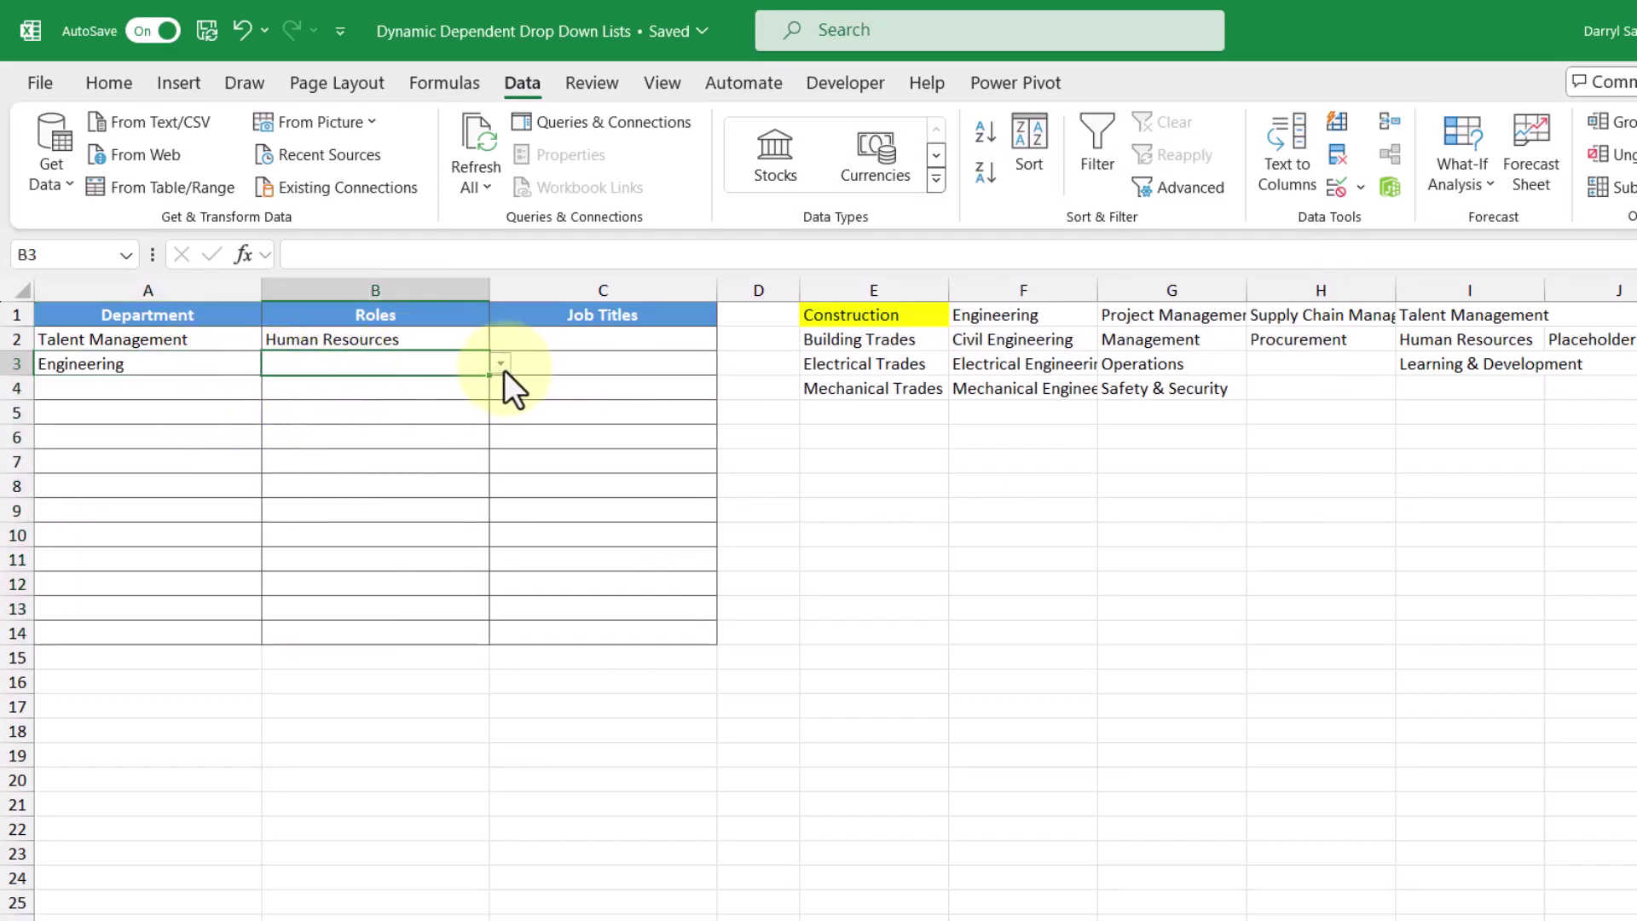
left_click(501, 365)
left_click(412, 411)
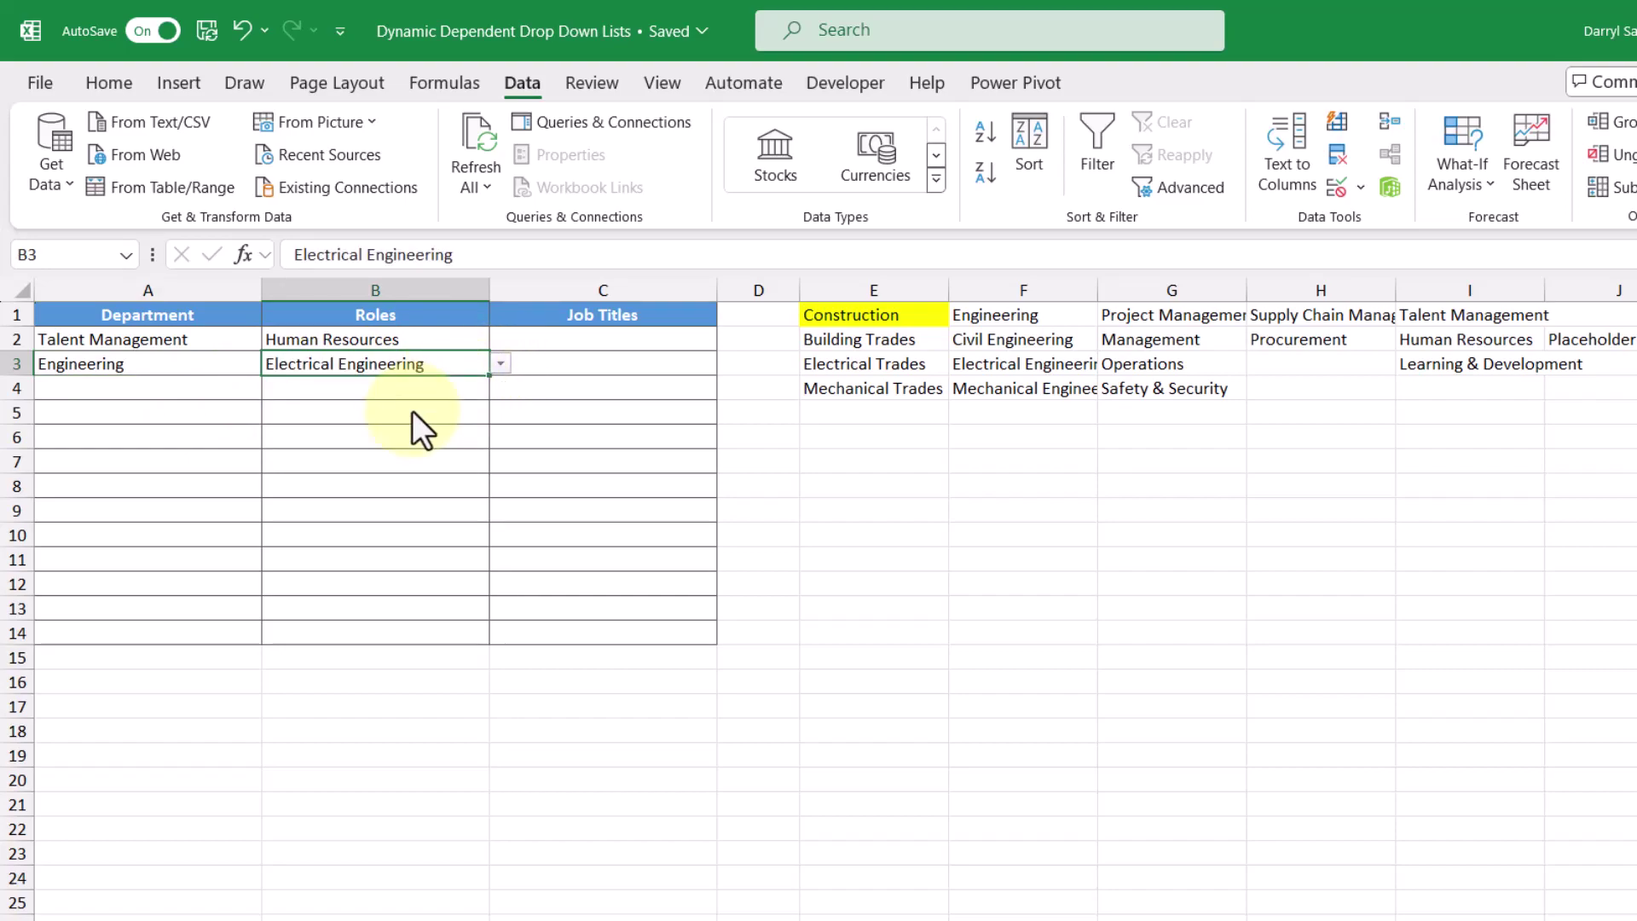
Step: Choose Construction as the department in A4 and Building Trades as its role in B4
left_click(243, 385)
left_click(274, 388)
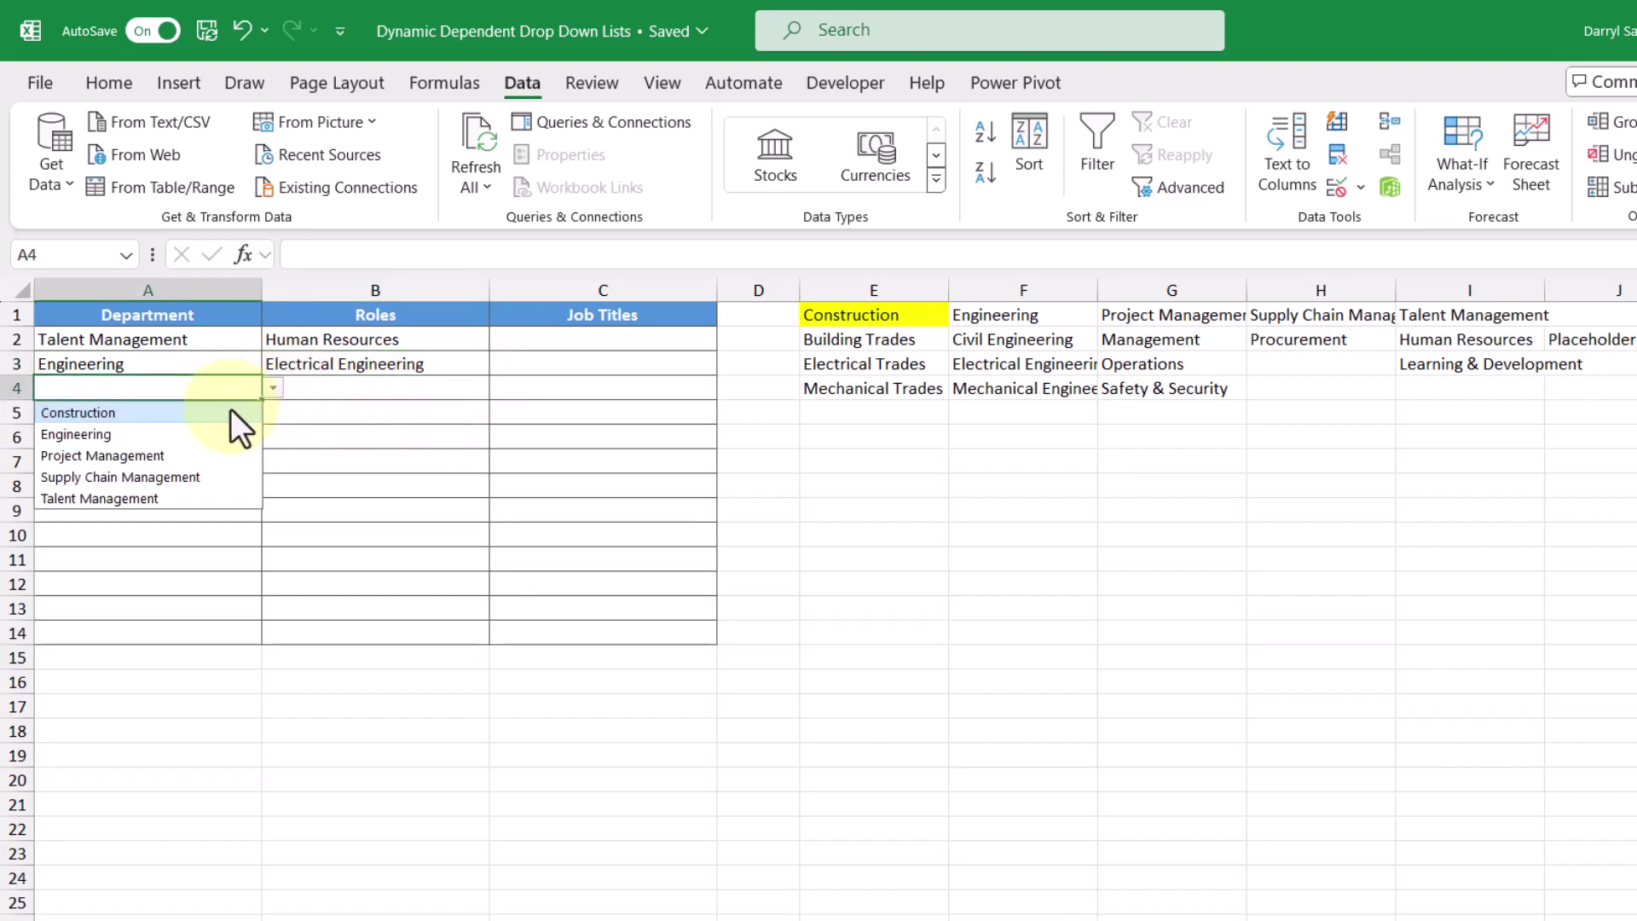
left_click(231, 410)
left_click(457, 395)
left_click(500, 388)
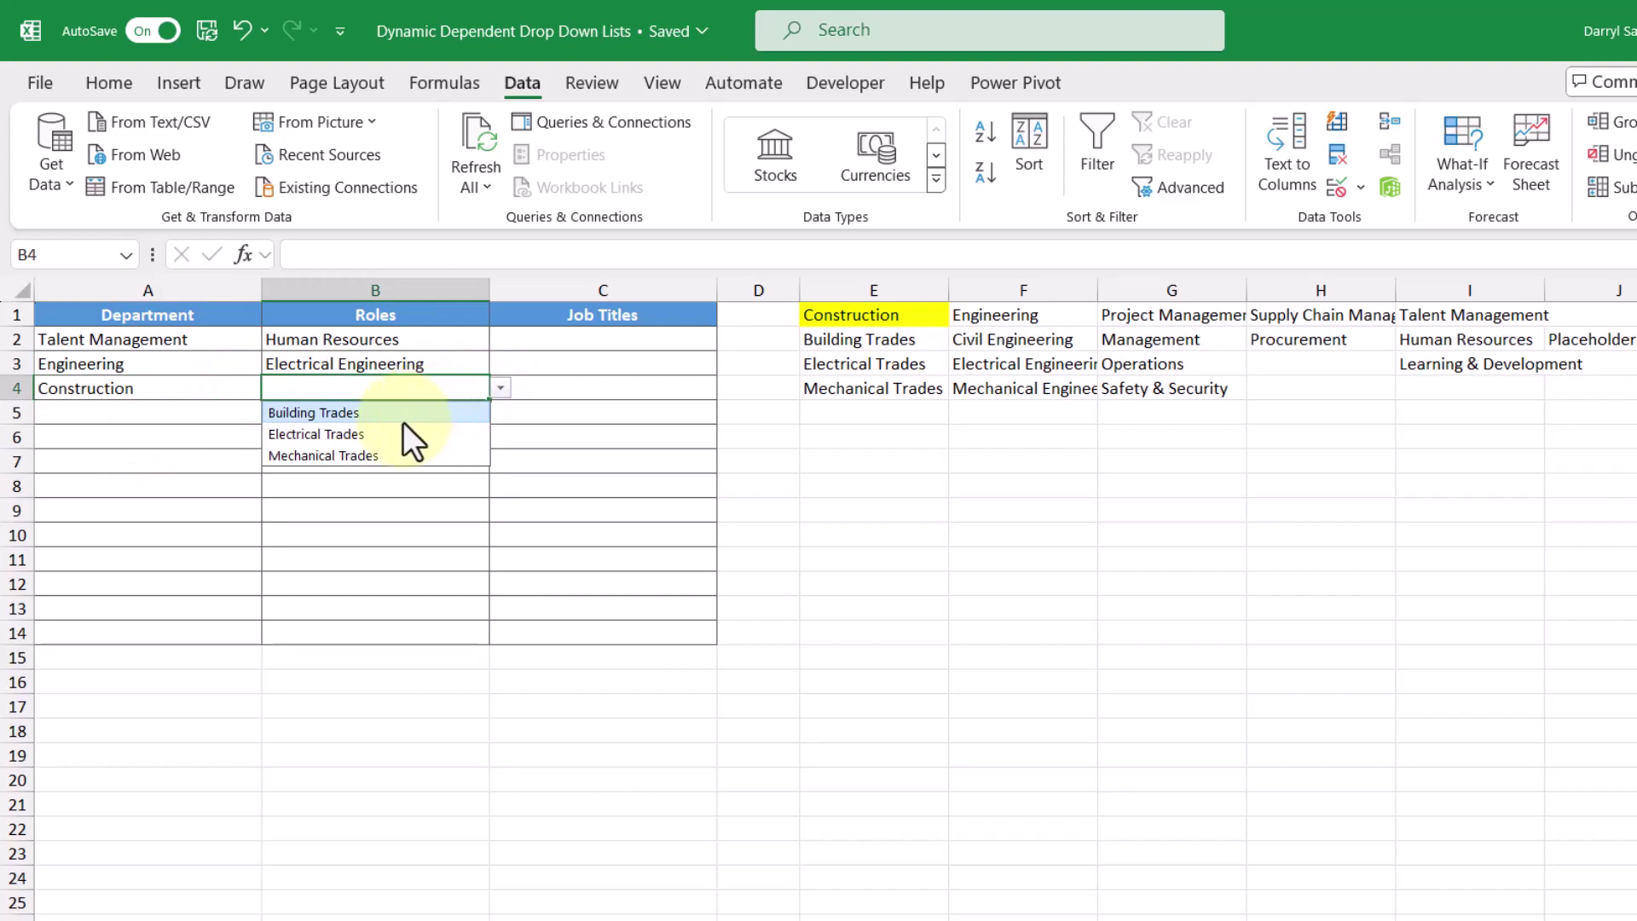
left_click(403, 418)
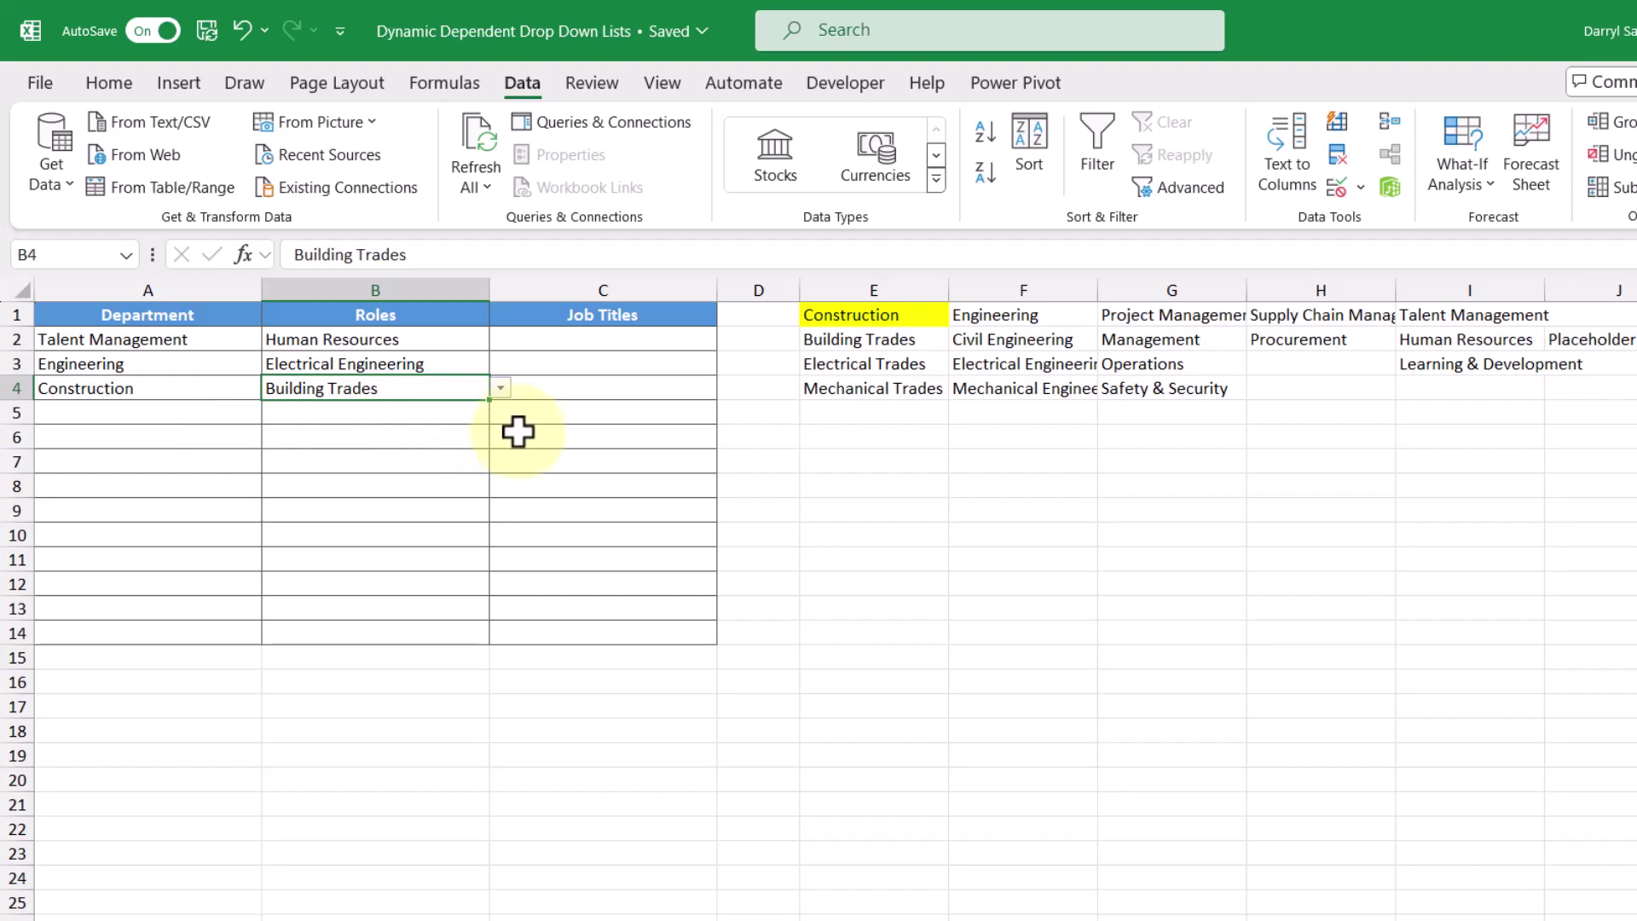
Step: Copy the department heading formula from E1 into E10
left_click(910, 320)
key("ctrl+c")
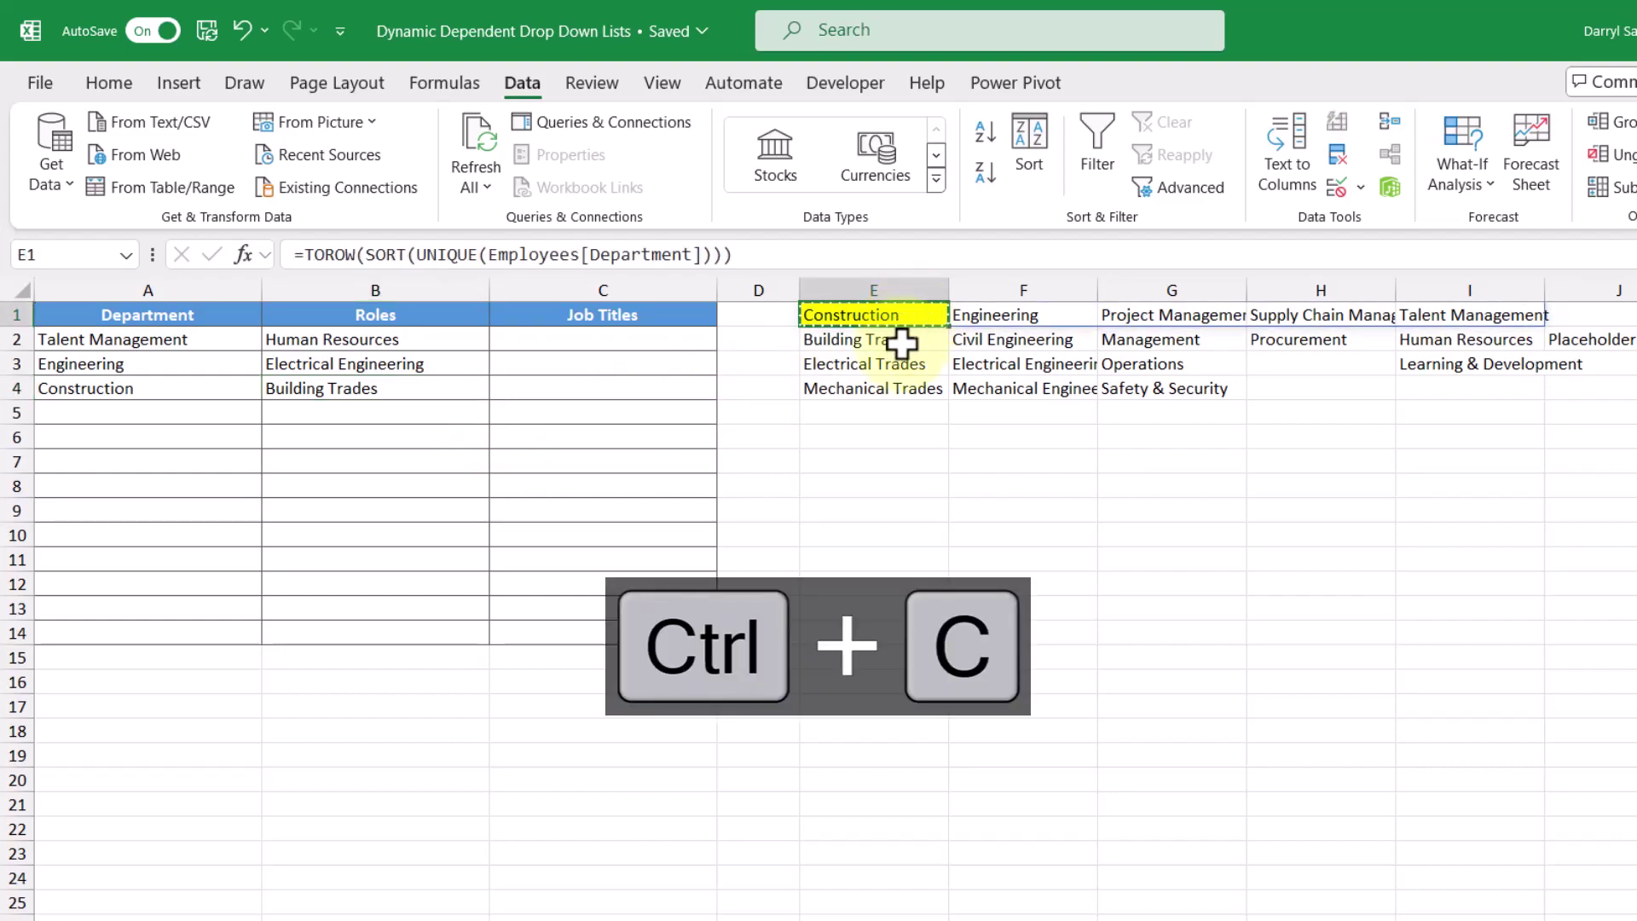
left_click(887, 533)
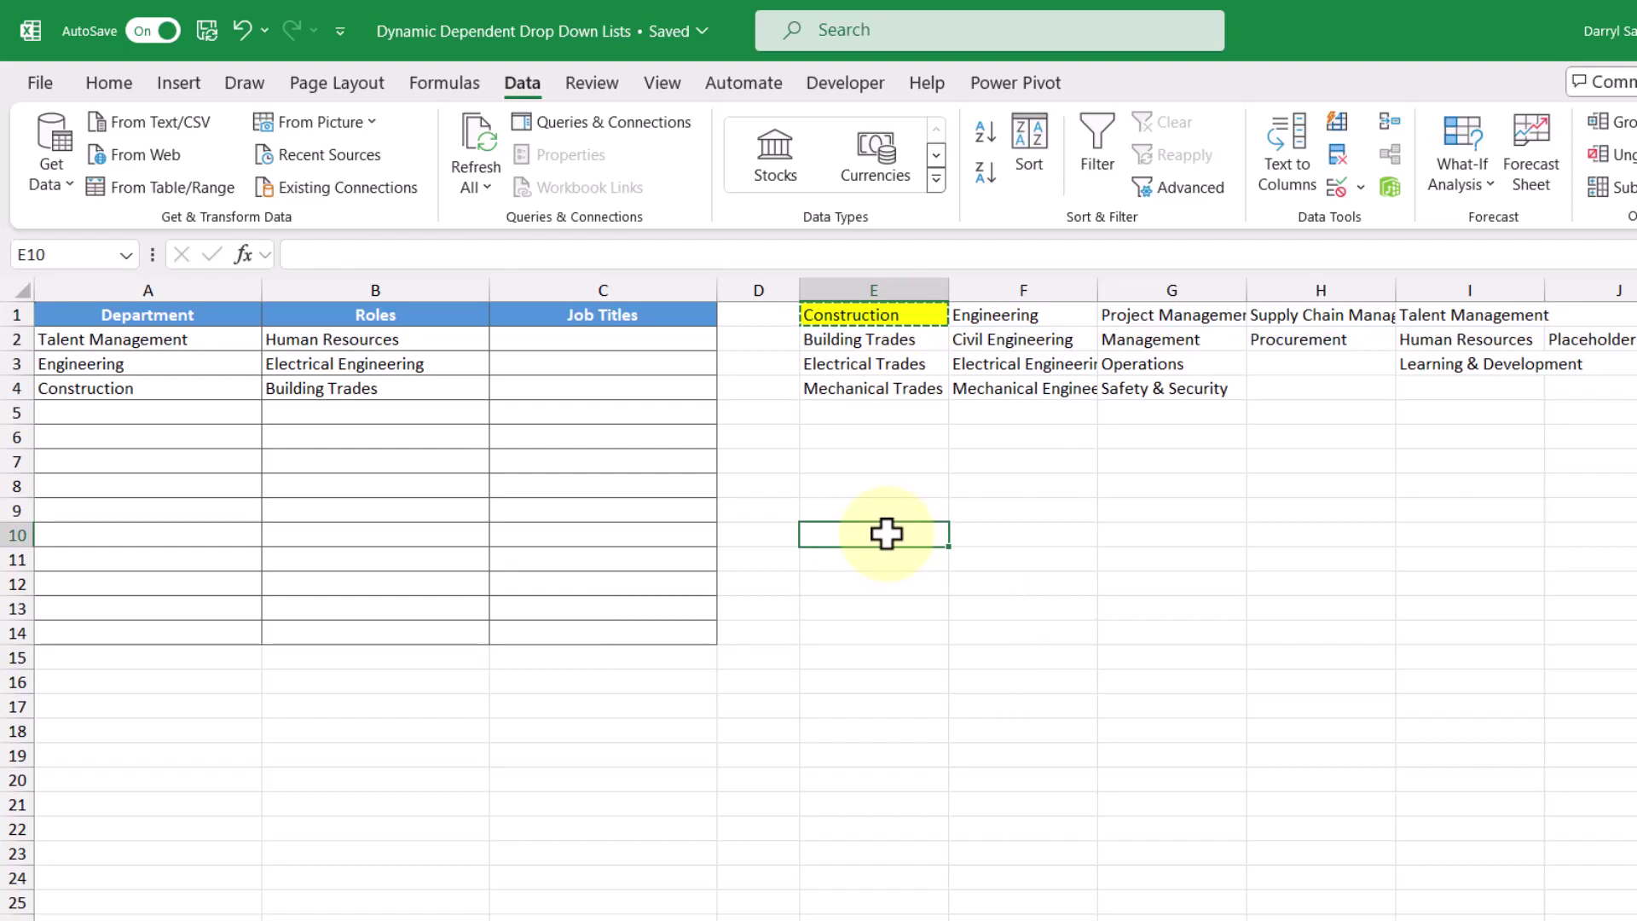
key("ctrl+v")
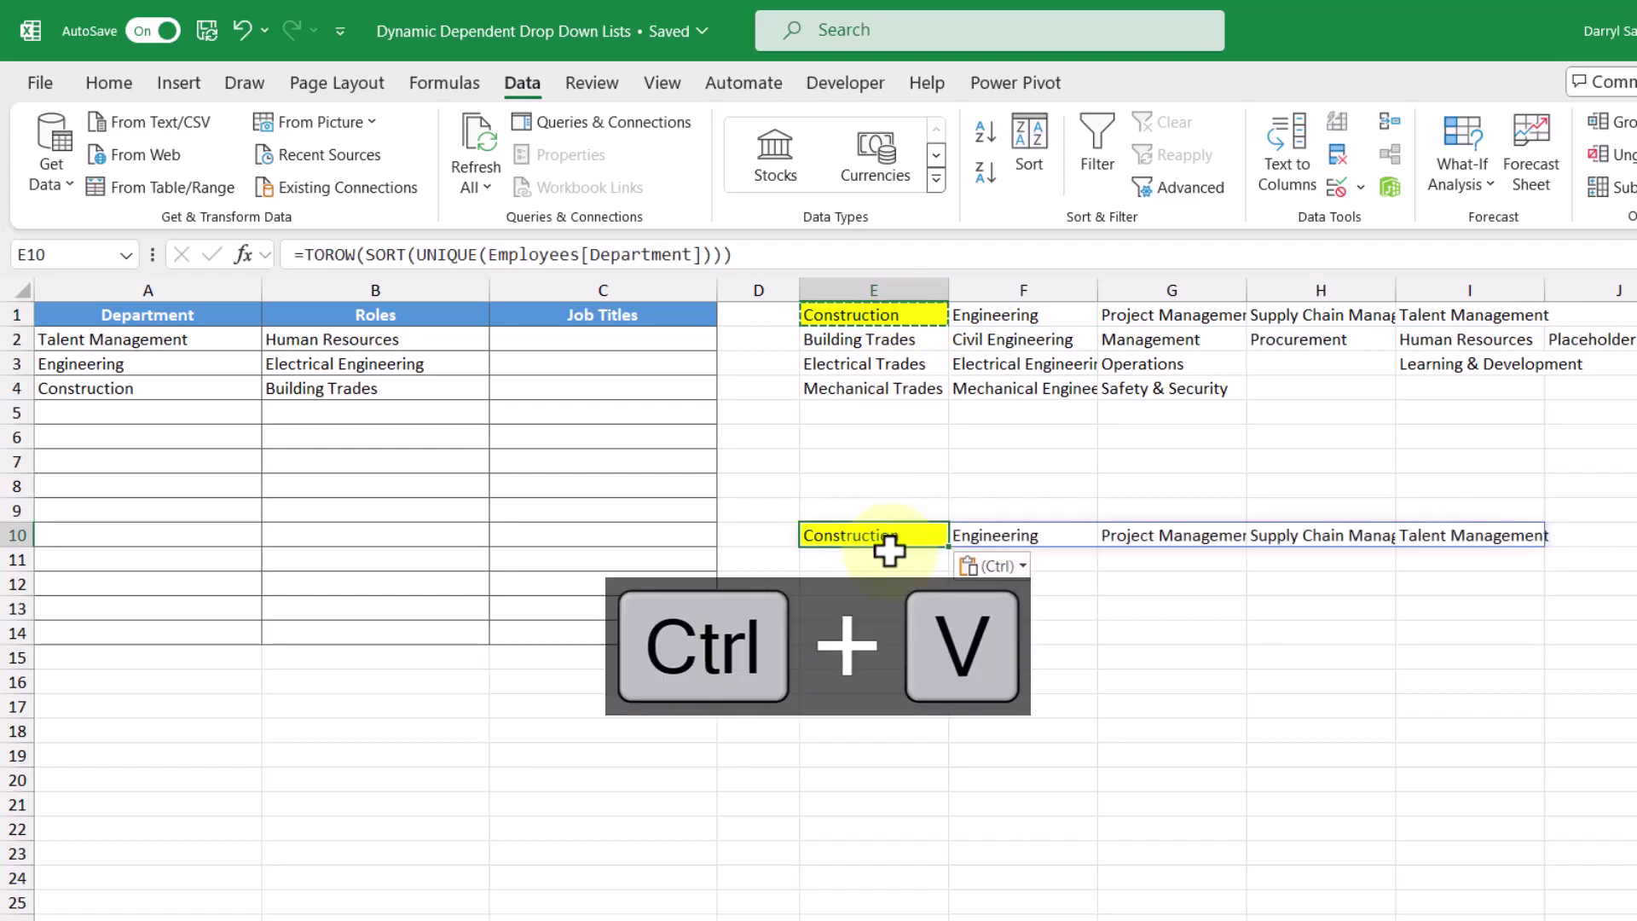
Step: Change the E10 formula to use Employees[Roles] instead of the Department column, and check the spilled headings
left_click(603, 254)
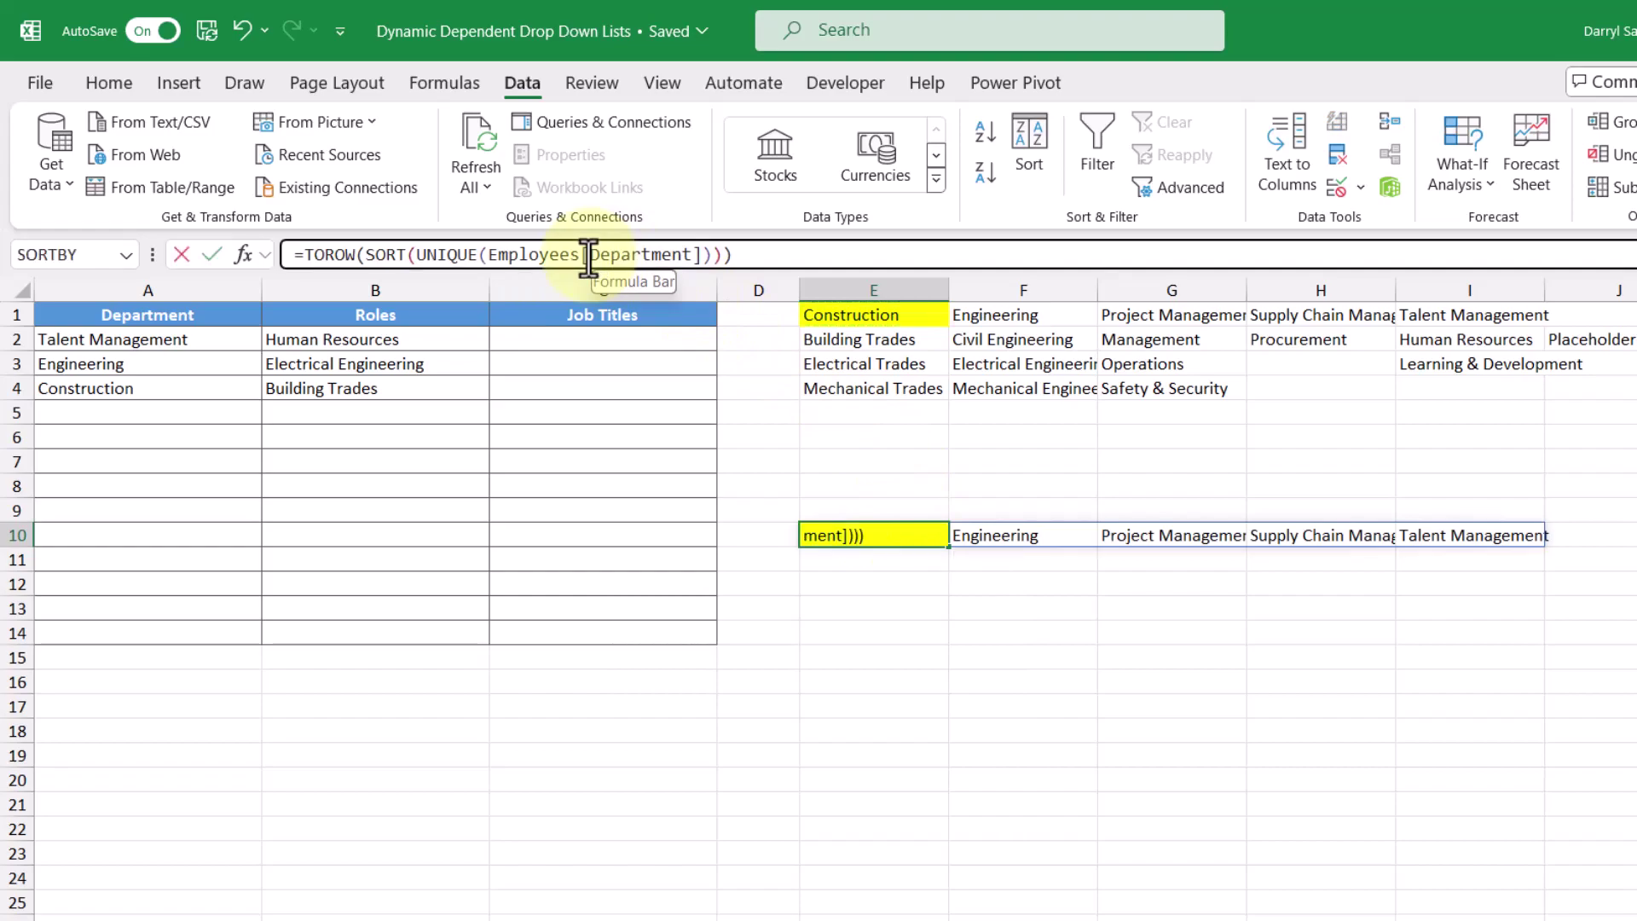
key("ctrl+shift+Right")
type("Roles")
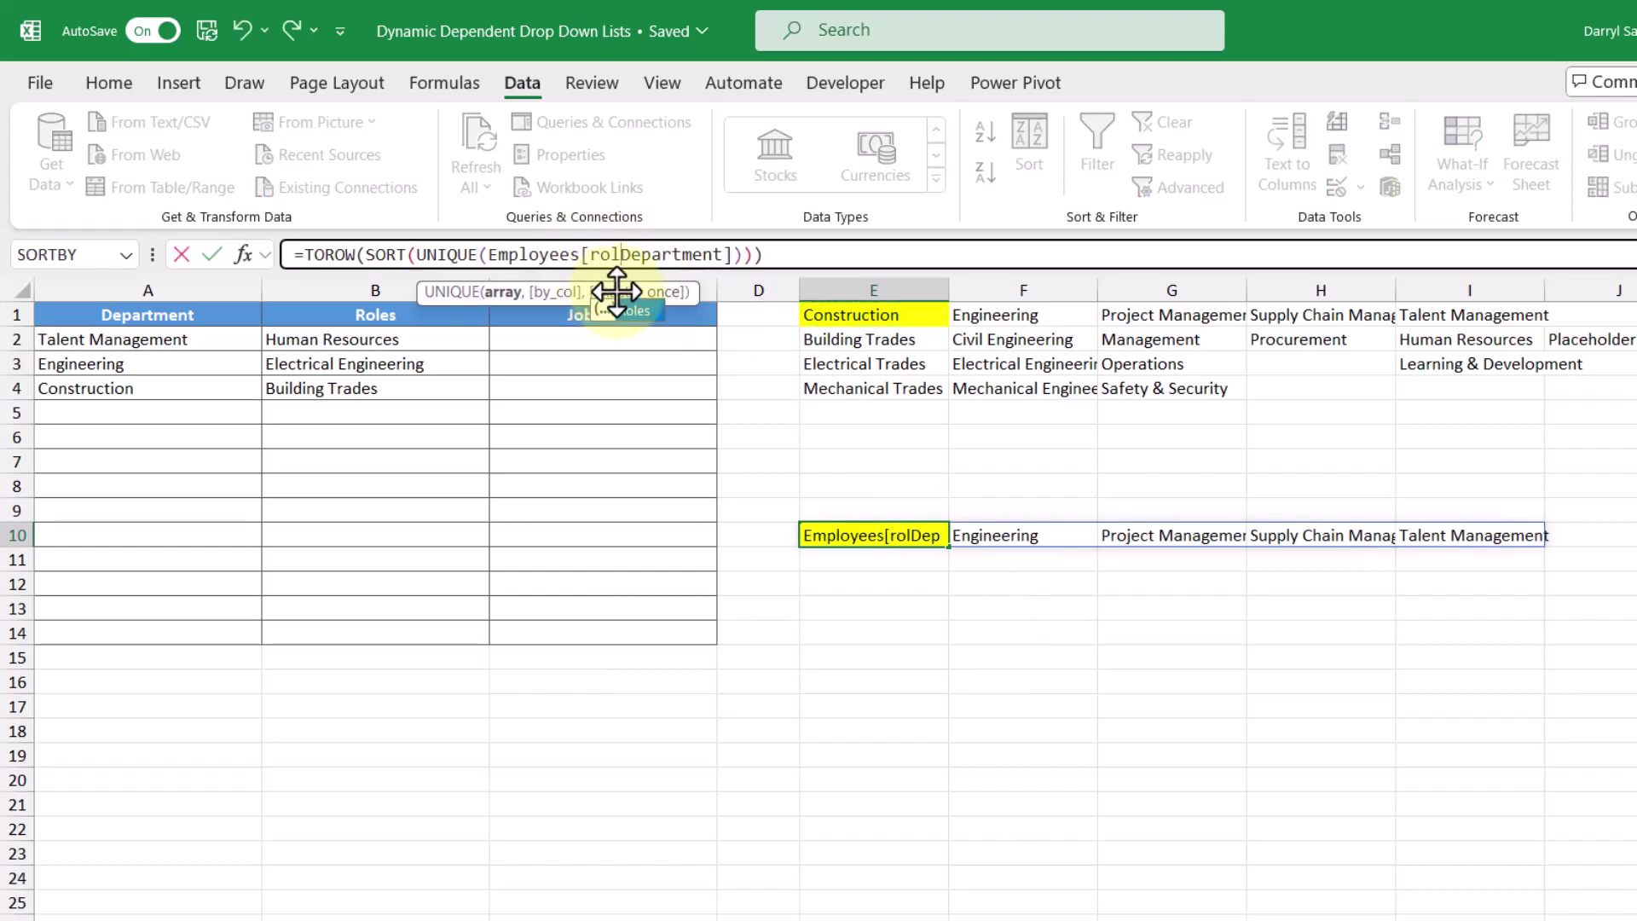
key("Return")
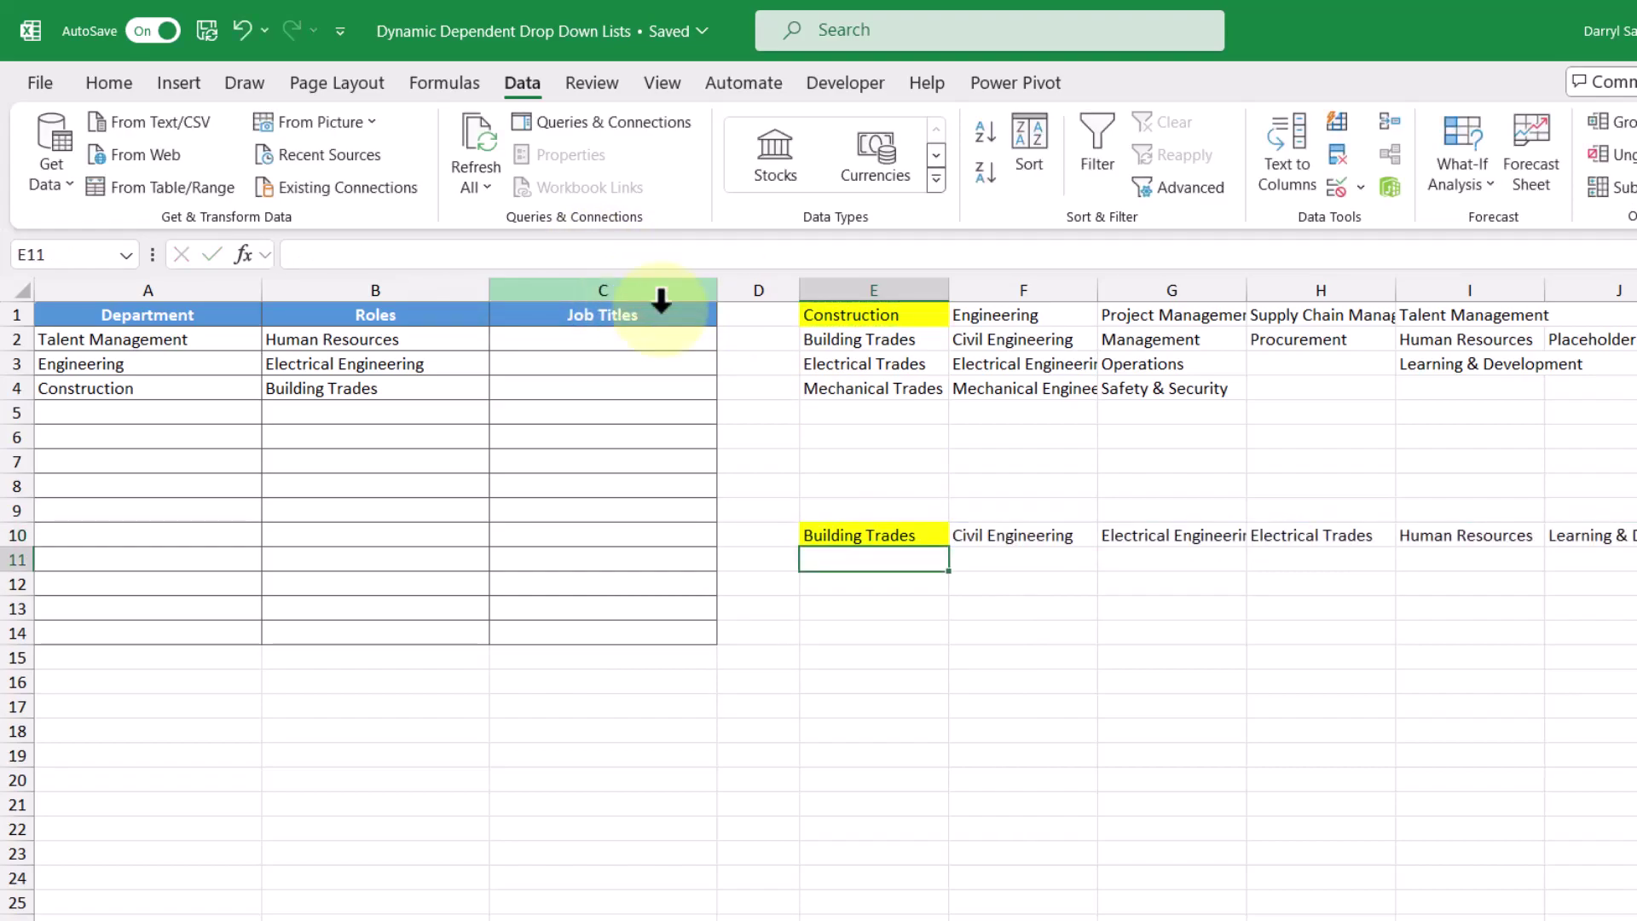
scroll(836, 597, "right", 6)
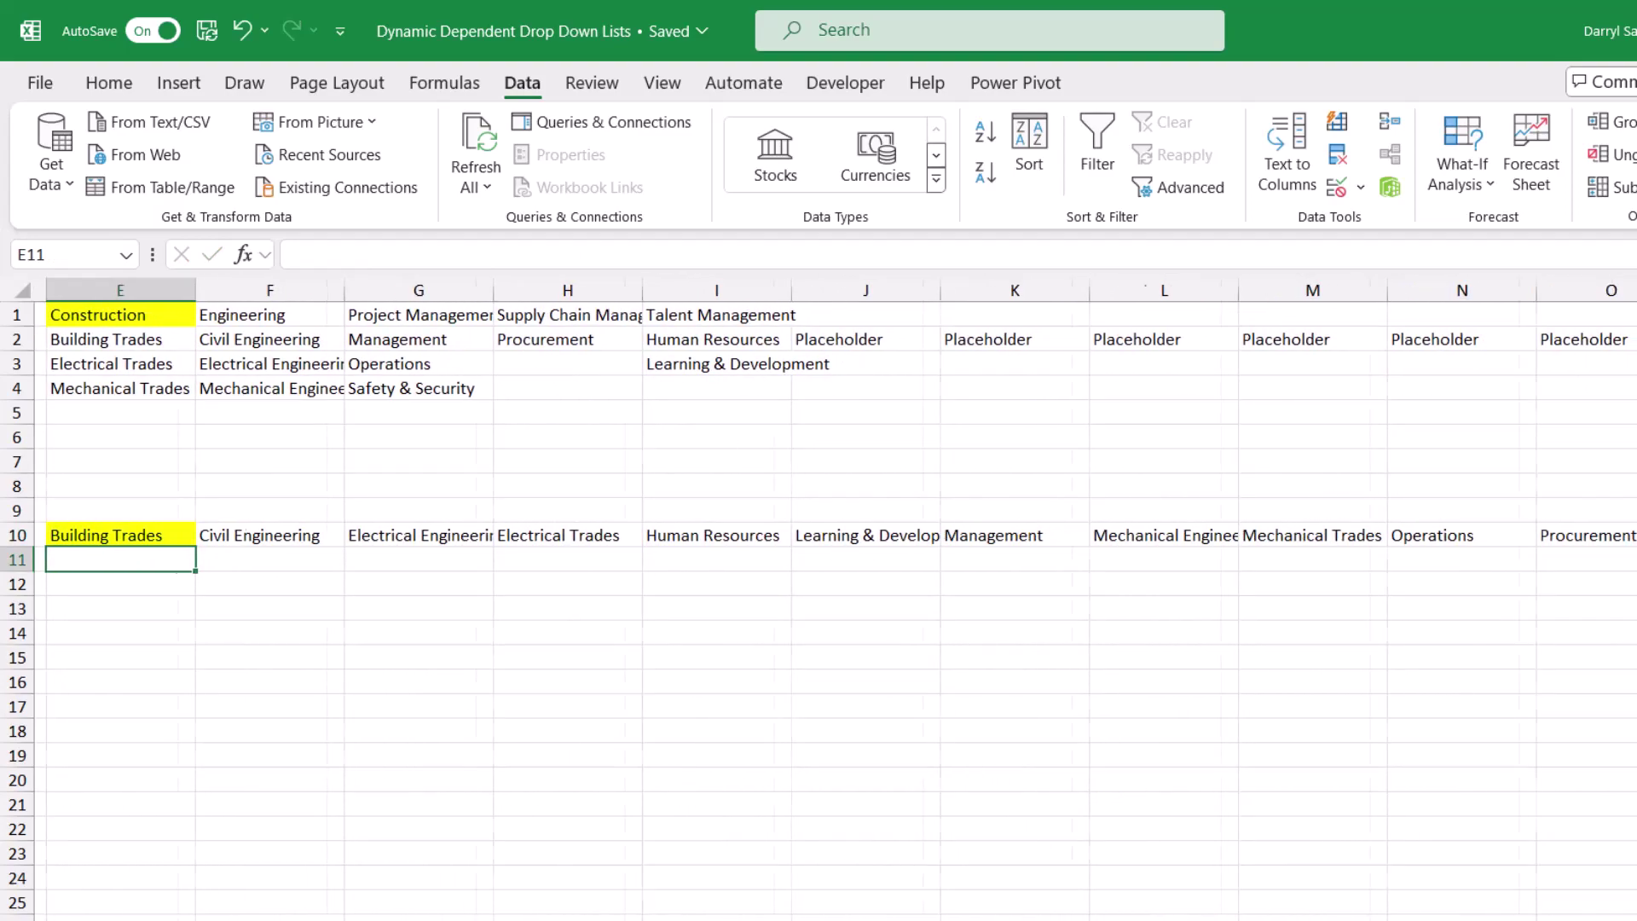
scroll(836, 597, "left", 6)
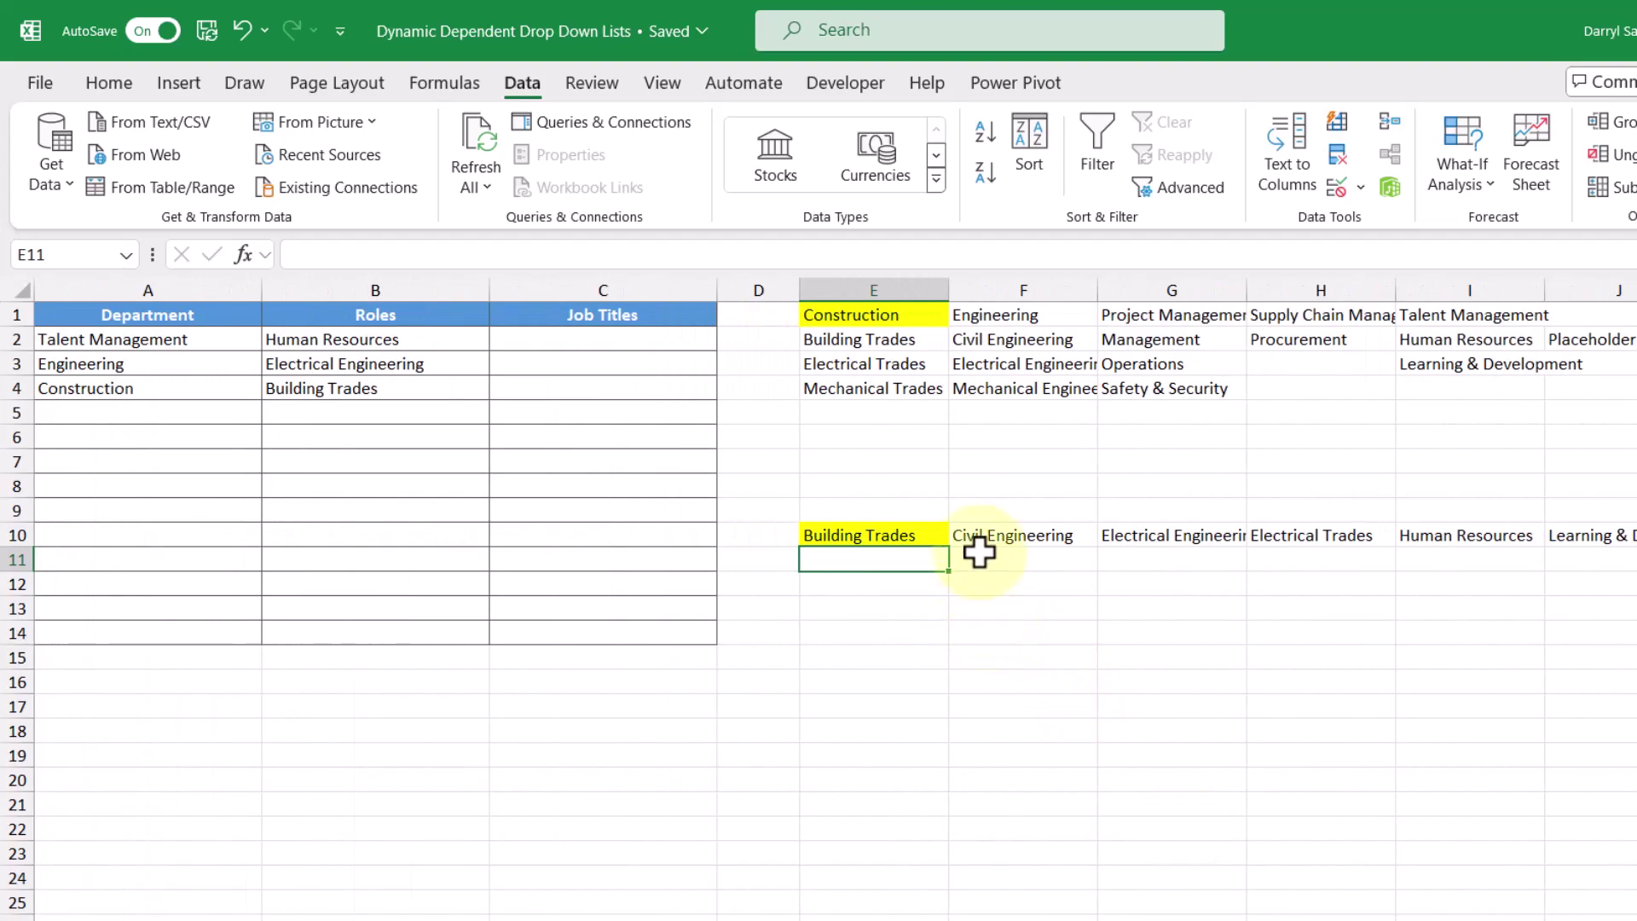
Step: Copy the filtered roles formula from E2 into E11
left_click(900, 339)
key("ctrl+c")
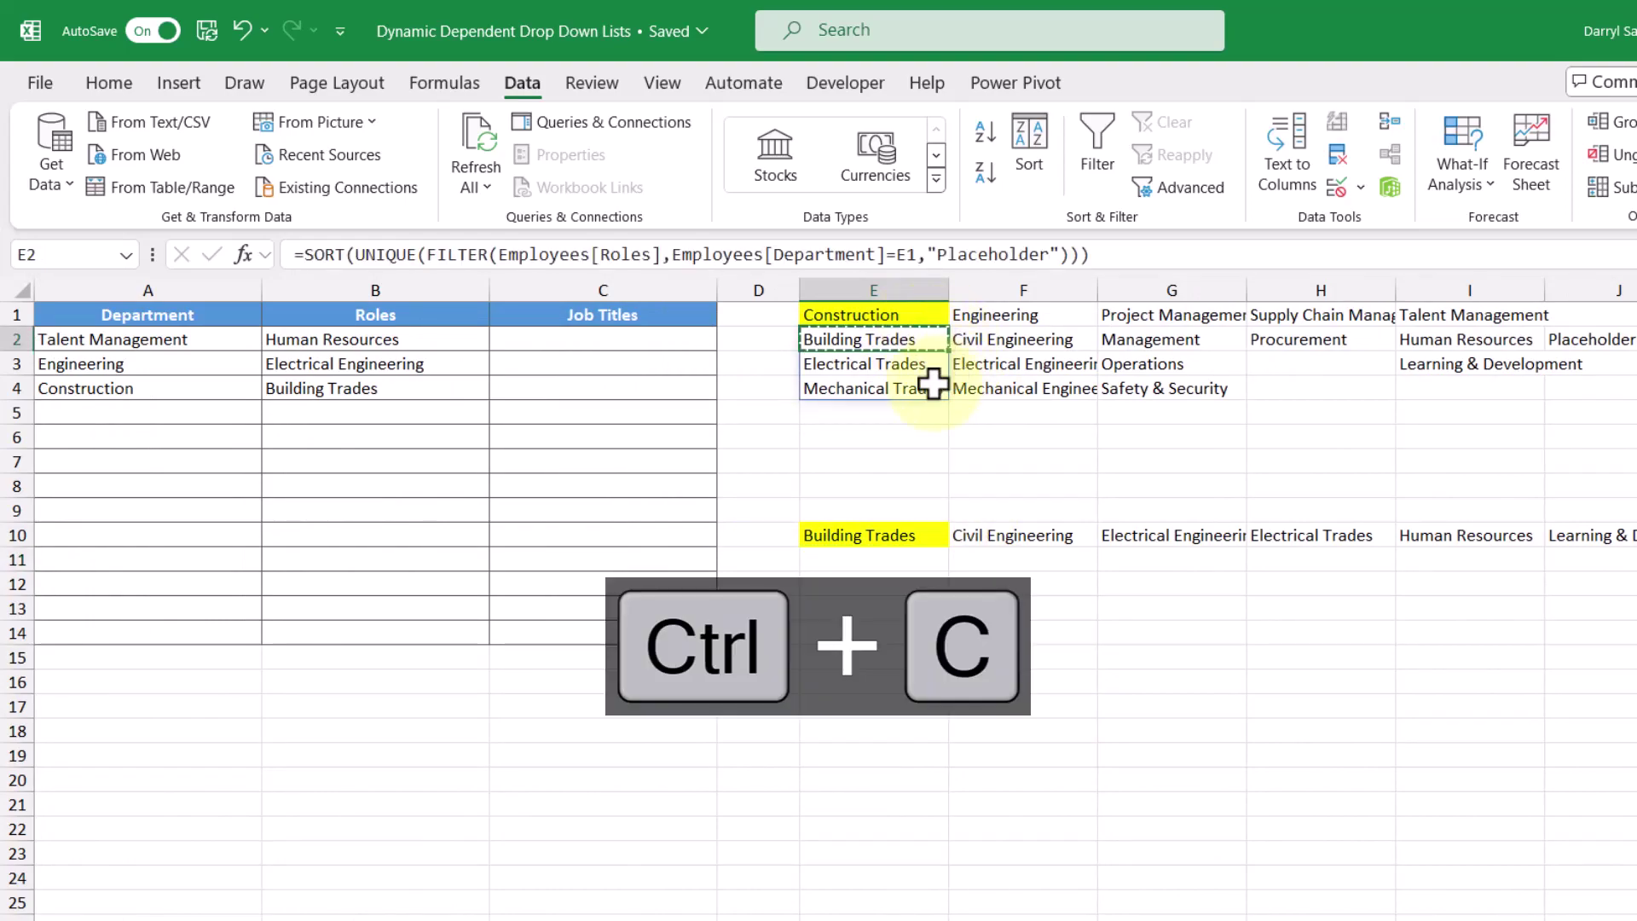
left_click(870, 563)
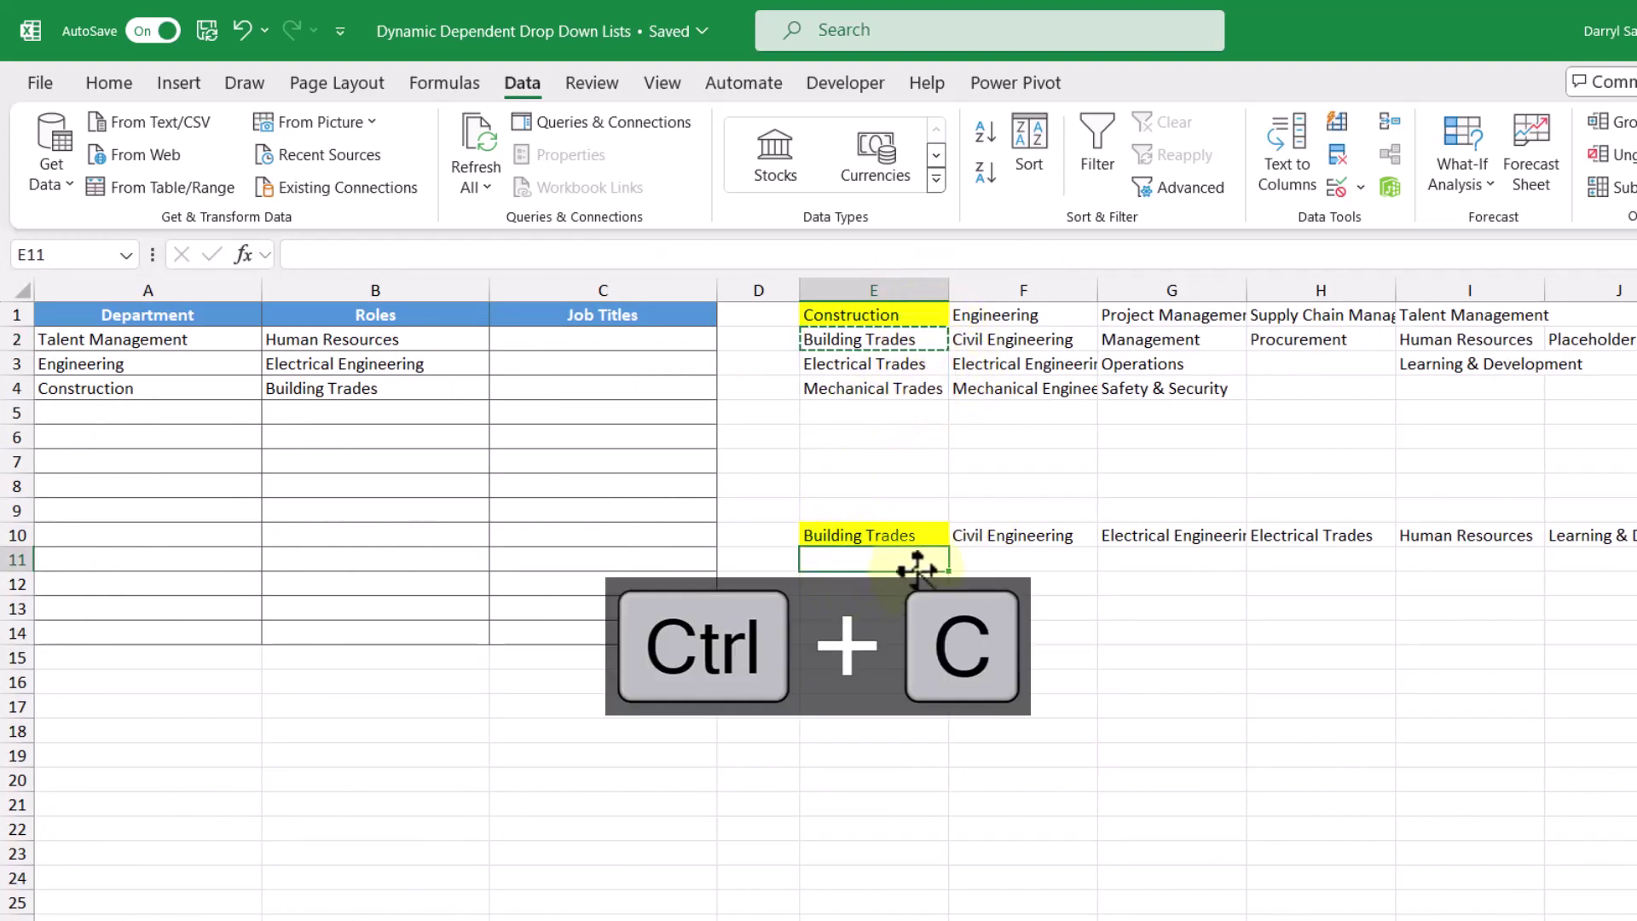
key("ctrl+v")
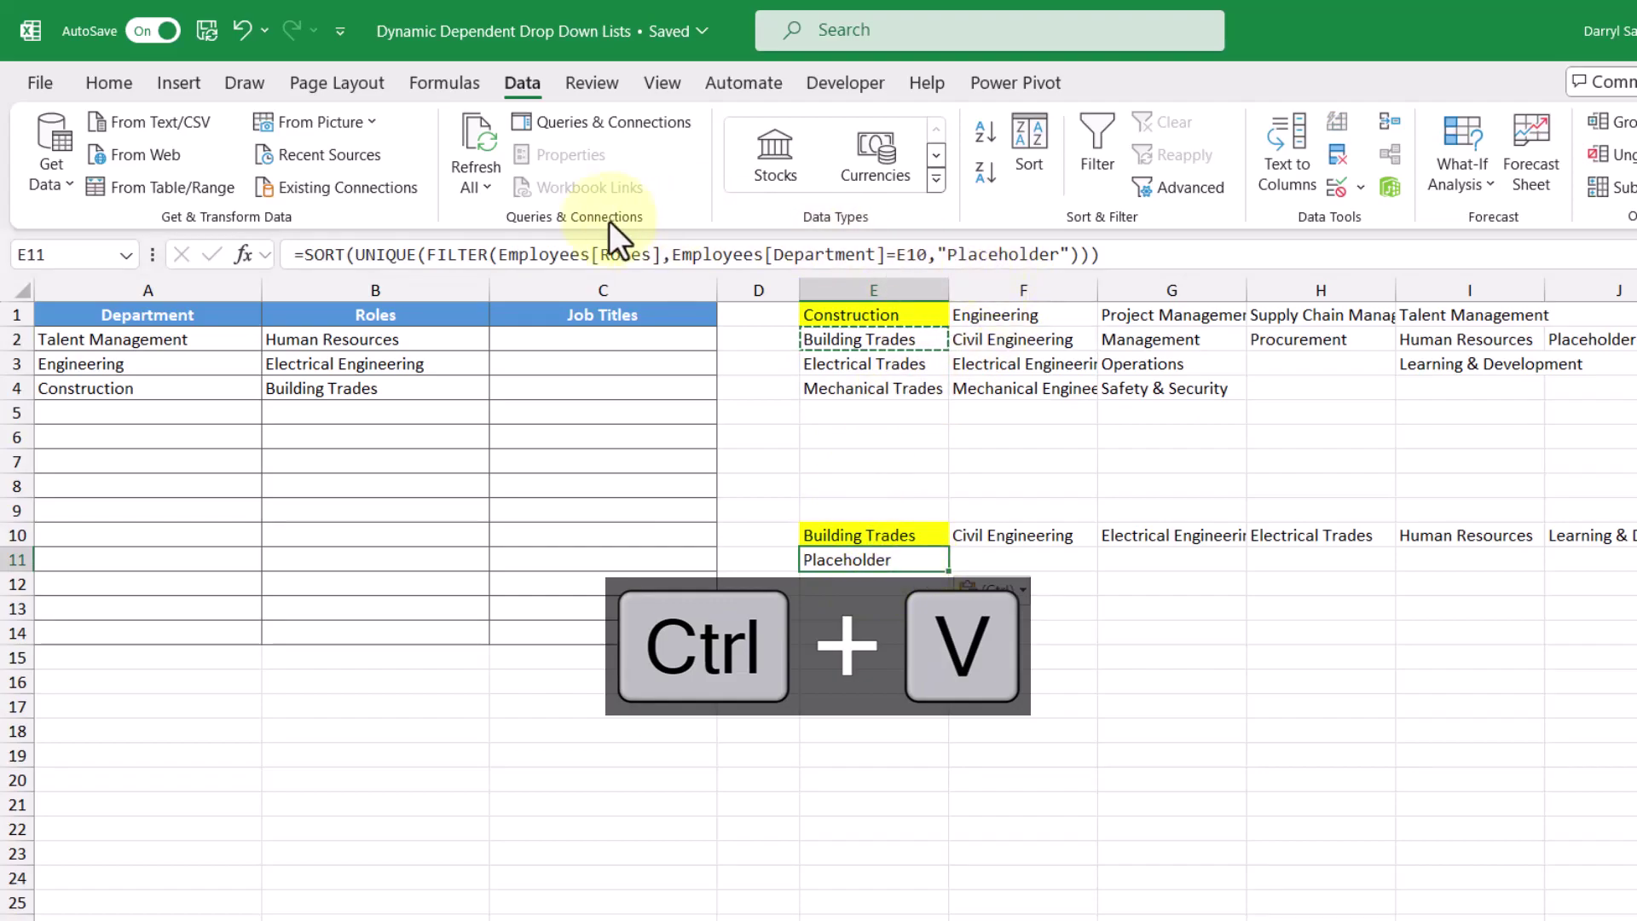
Step: Edit the E11 formula to filter Employees[Job Titles] where Employees[Roles] equals E10
left_click(600, 255)
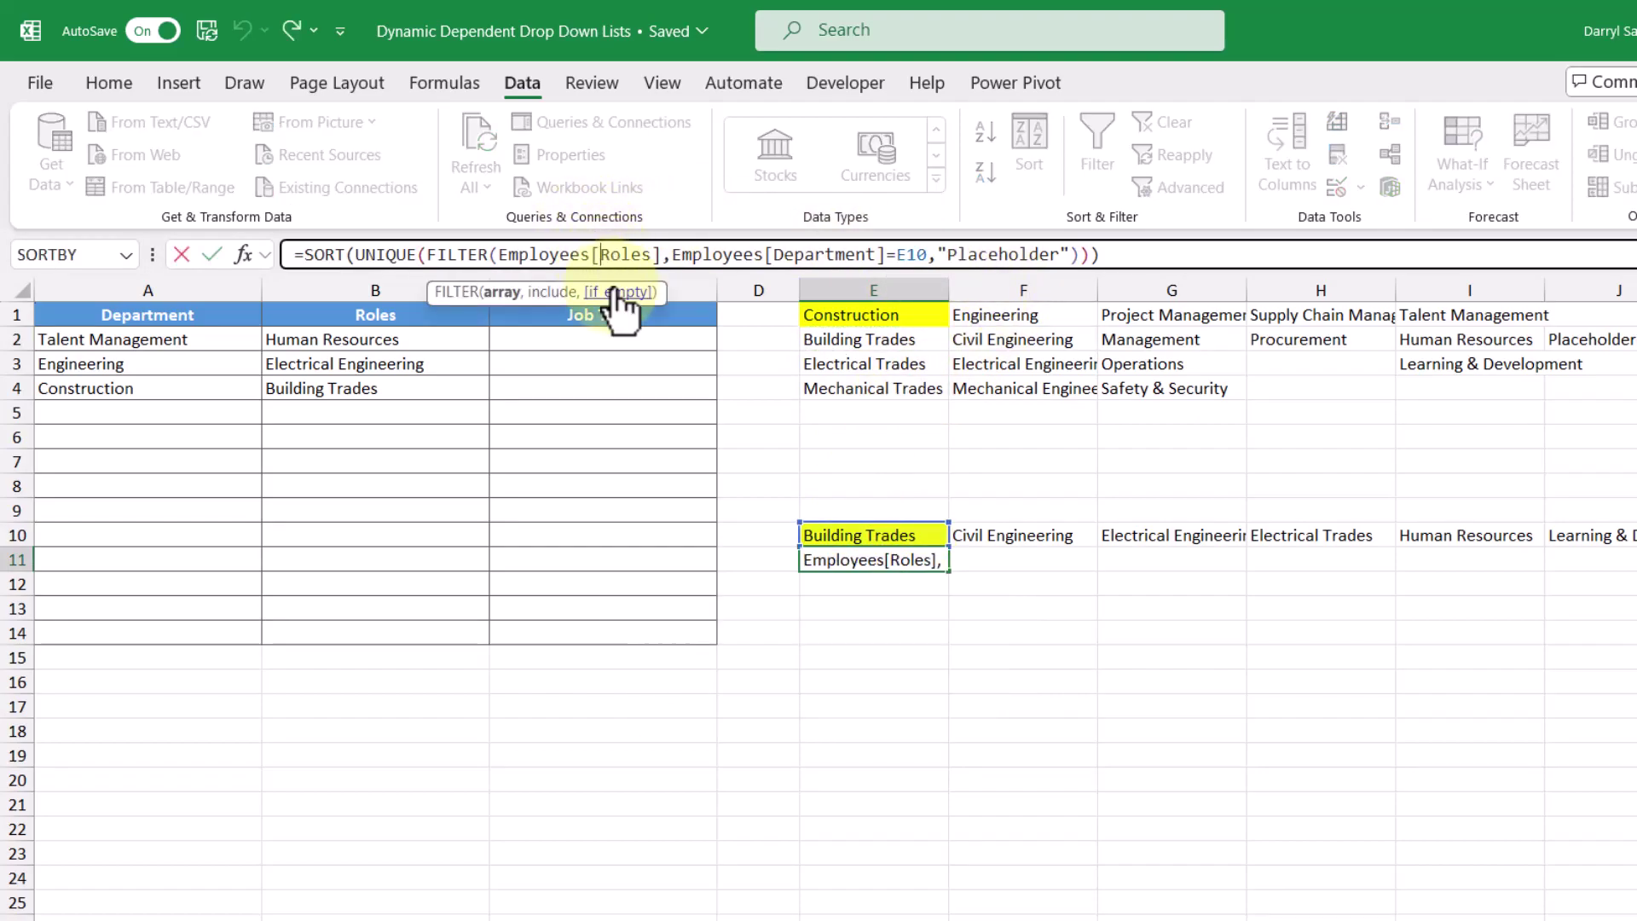
key("ctrl+shift+Right")
type("J")
key("Tab")
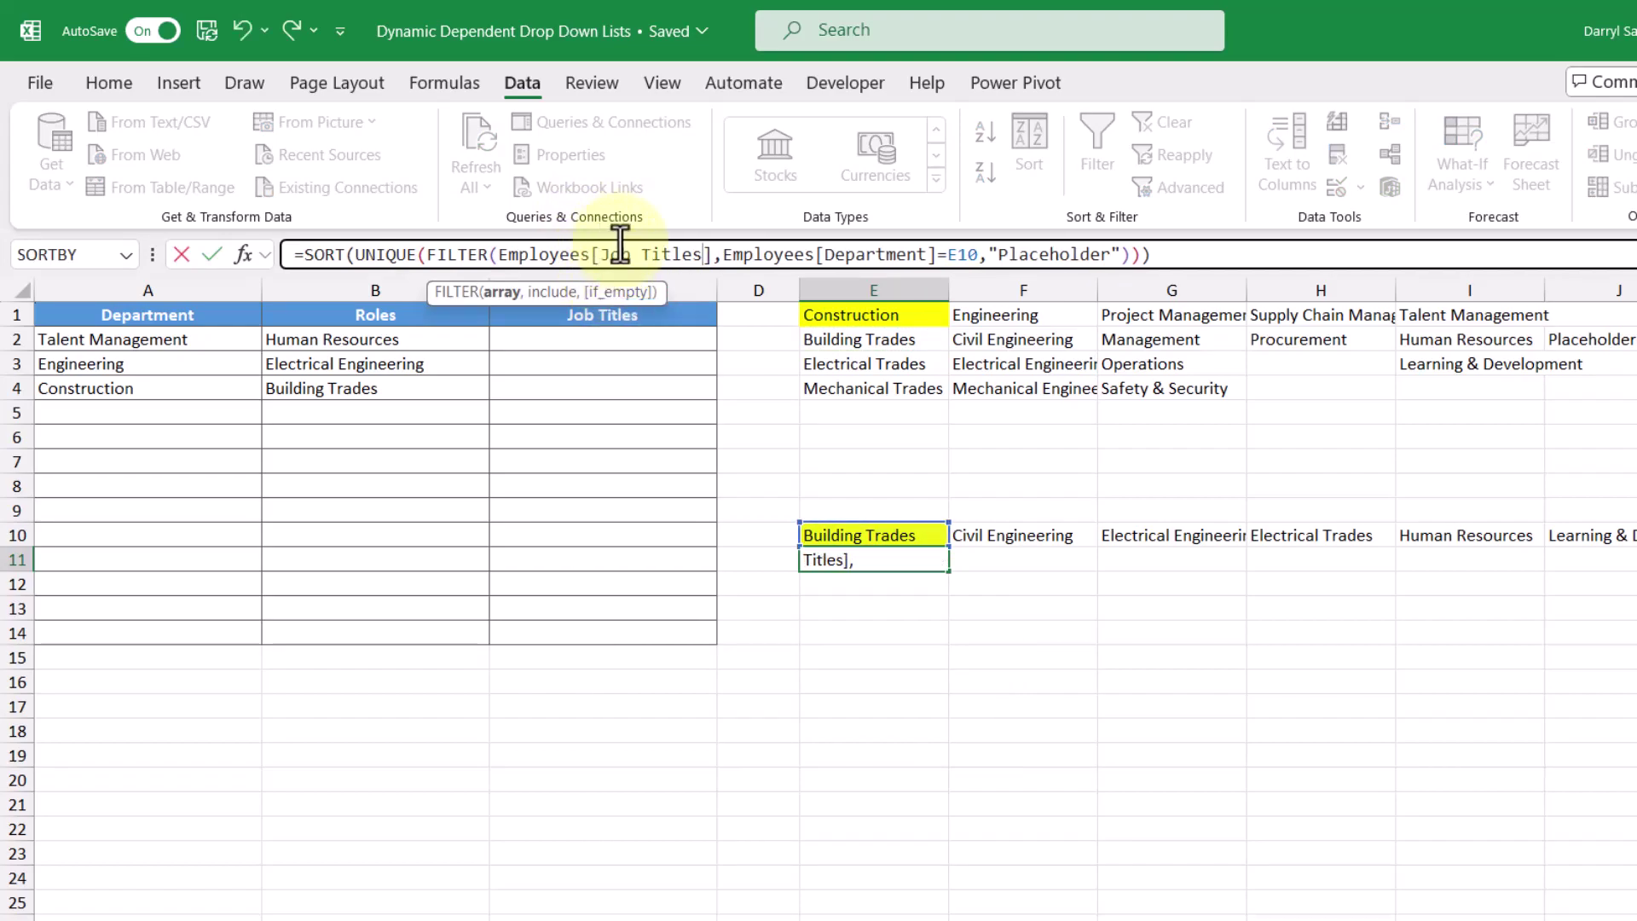
left_click(832, 260)
double_click(874, 255)
type("Roles")
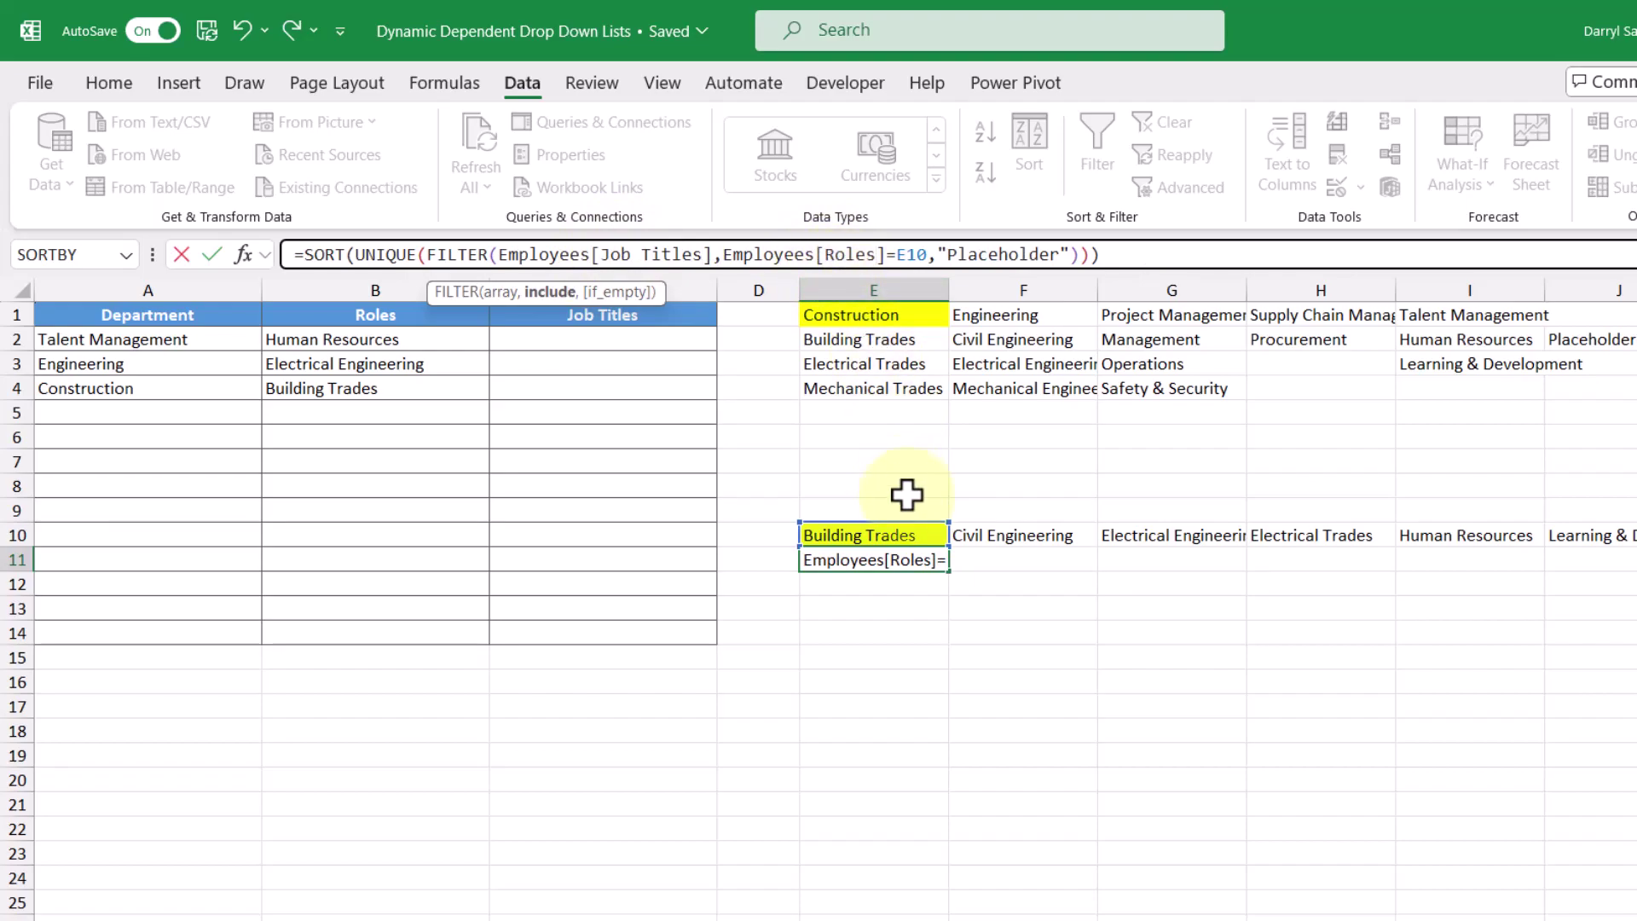
key("Return")
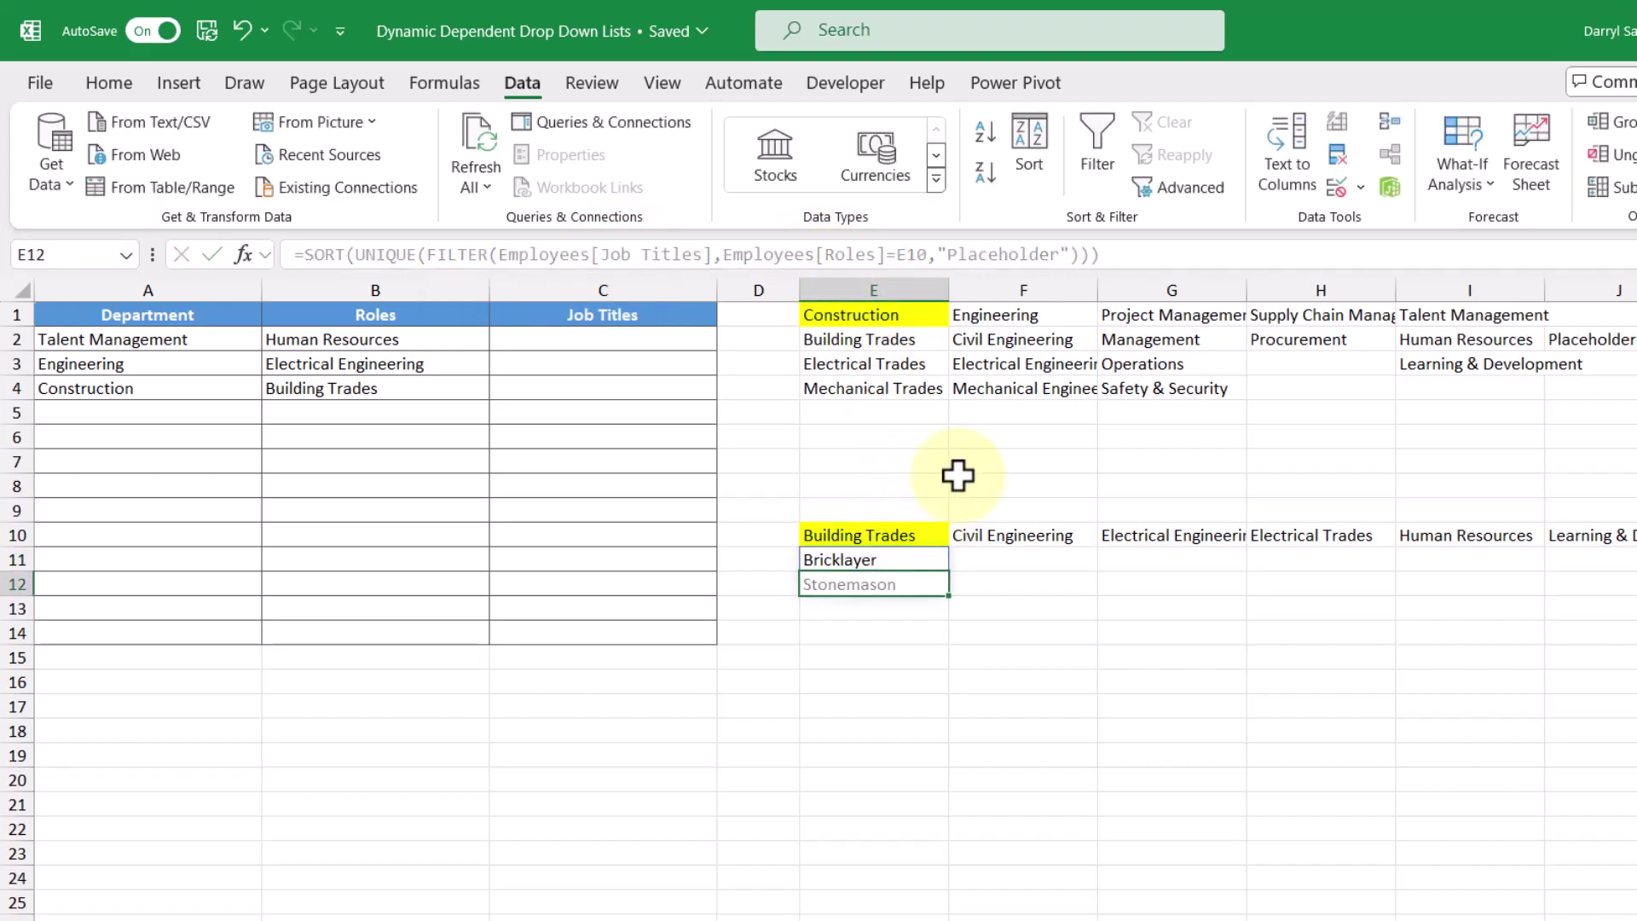
Step: Copy the E11 job titles formula across row 11, extending past the last role heading to allow for new roles
key("Up")
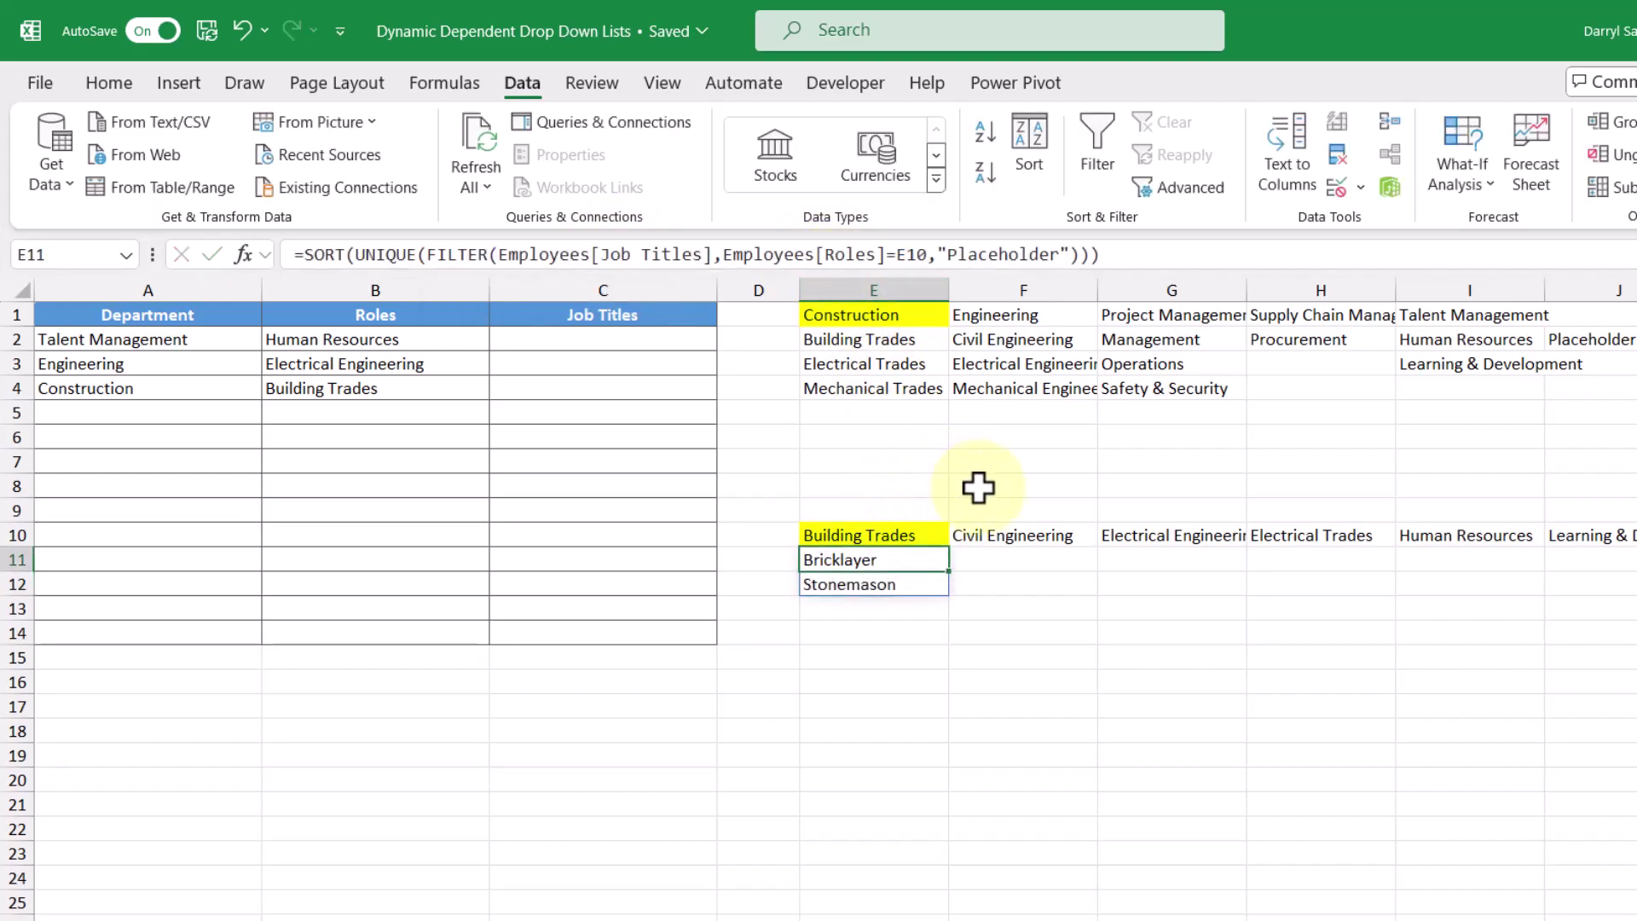
key("ctrl+c")
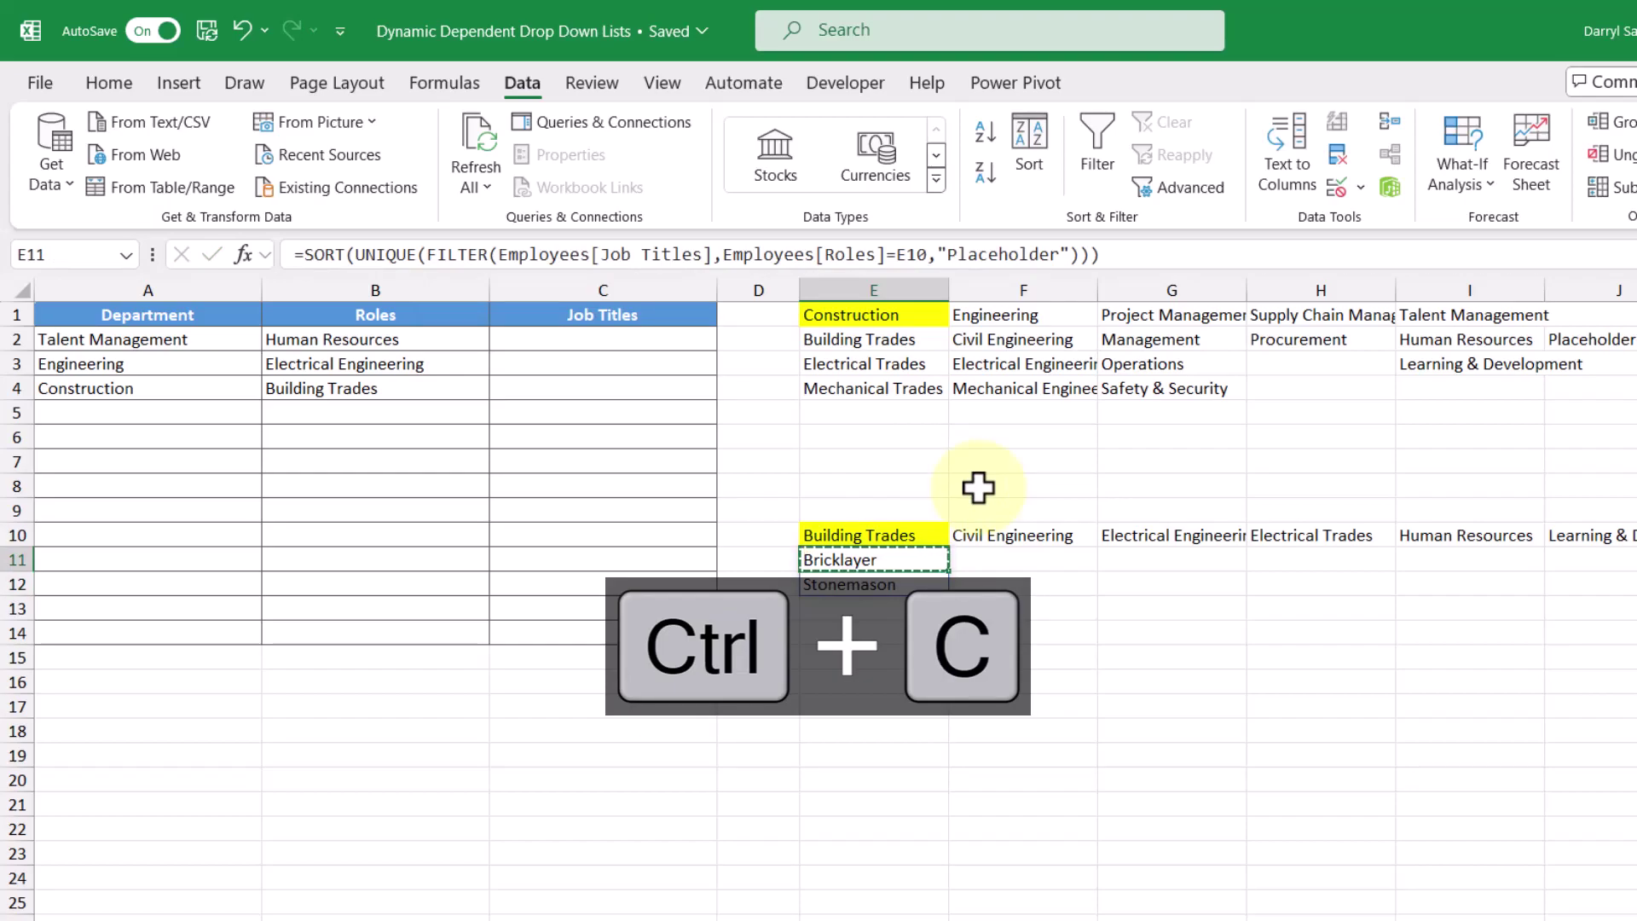
key("shift+Right")
key("shift+Right")
key("shift+Right")
key("shift+Right")
key("shift+Right")
key("shift+Right")
key("shift+Right")
key("shift+Right")
key("shift+Right")
key("shift+Right")
key("shift+Right")
key("shift+Right")
key("shift+Right")
key("shift+Right")
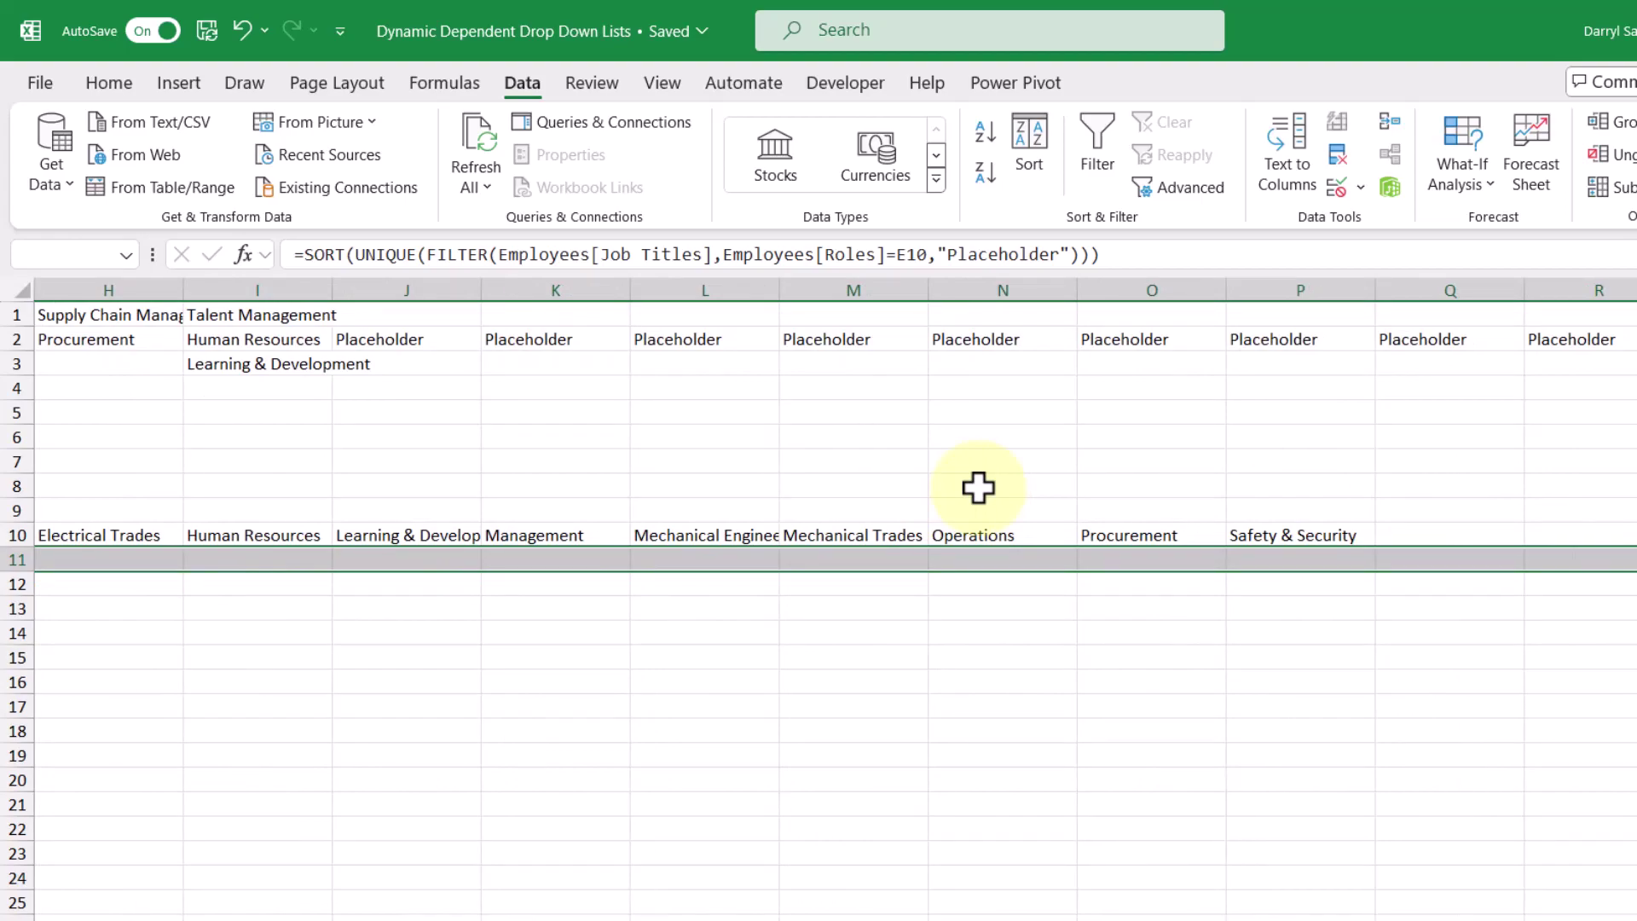
key("ctrl+v")
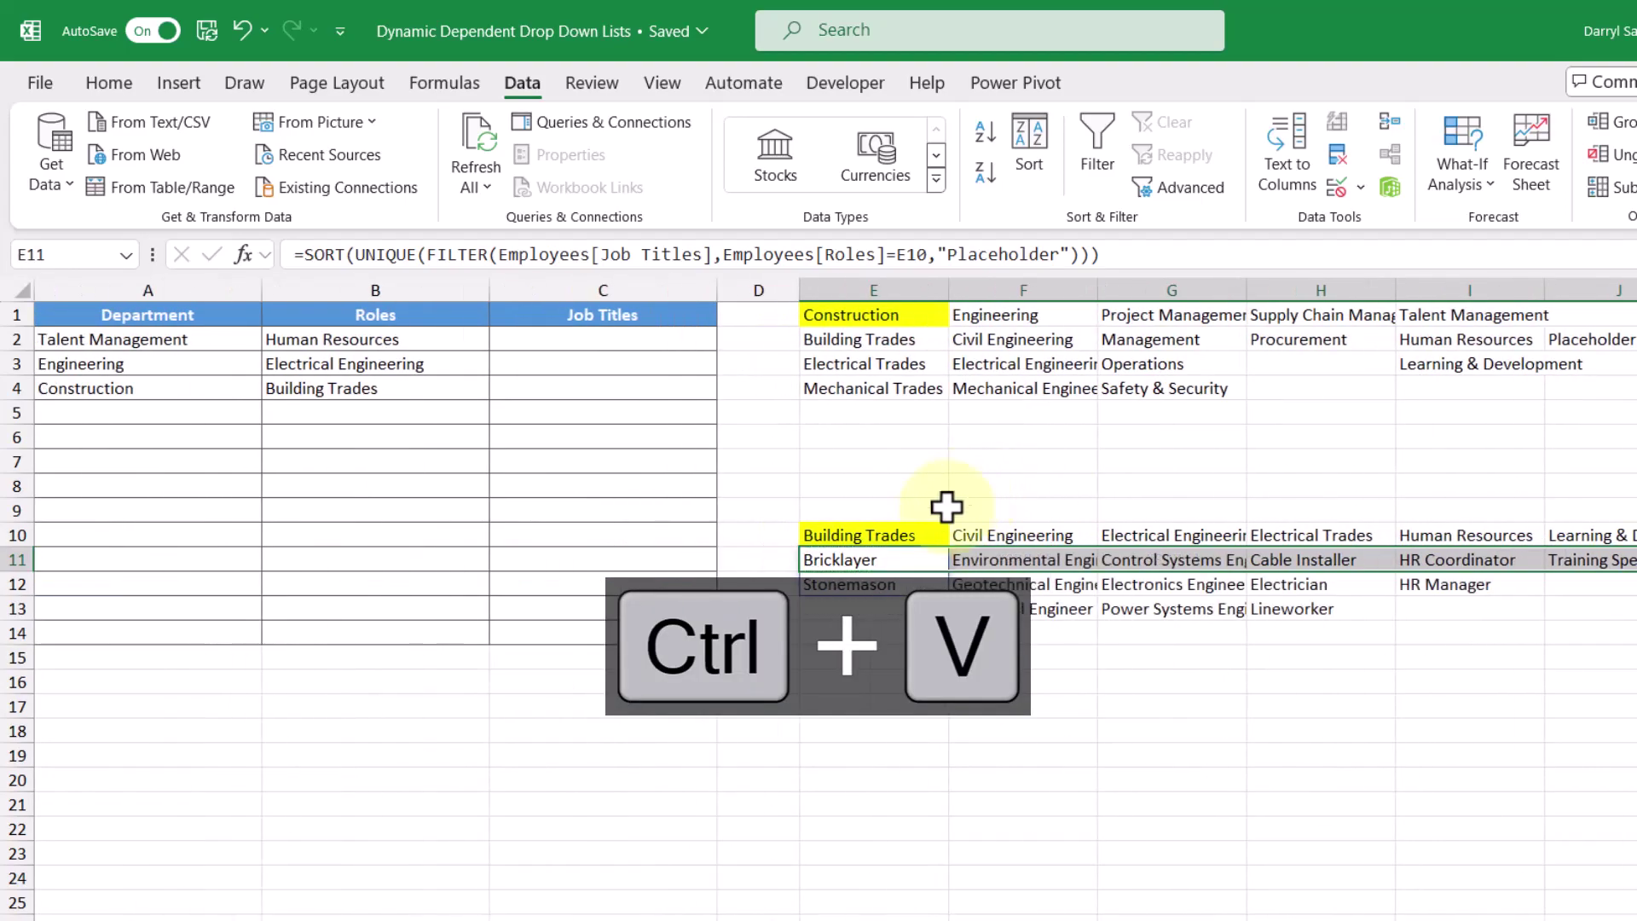
left_click(870, 662)
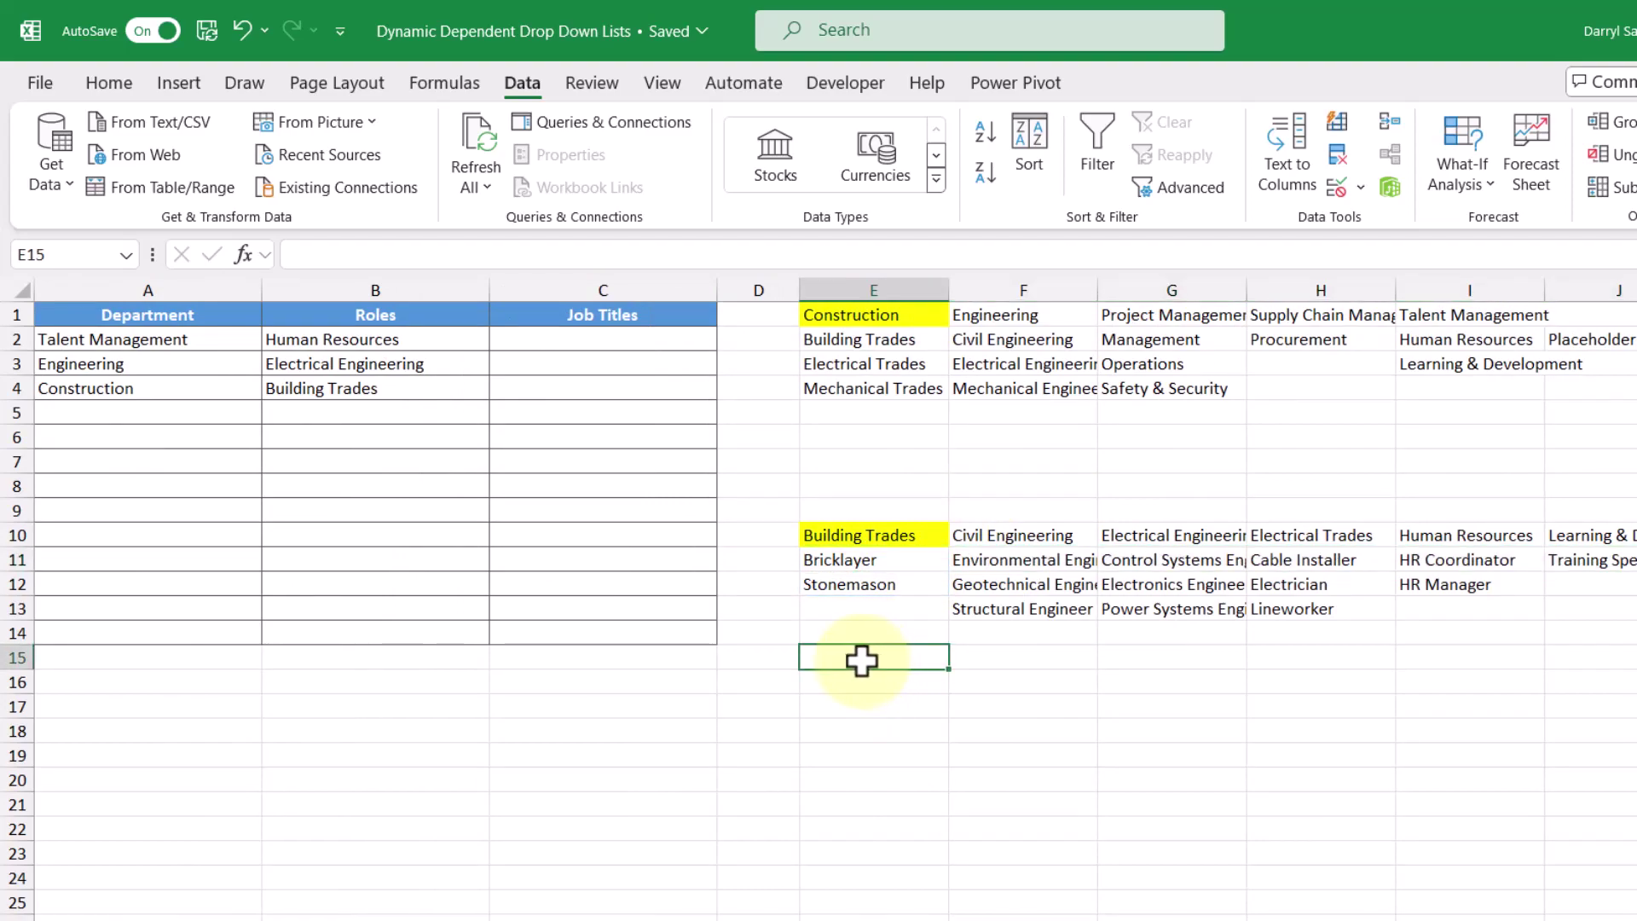
Step: Copy the complete INDIRECT source formula from the data validation rule of B2
left_click(453, 340)
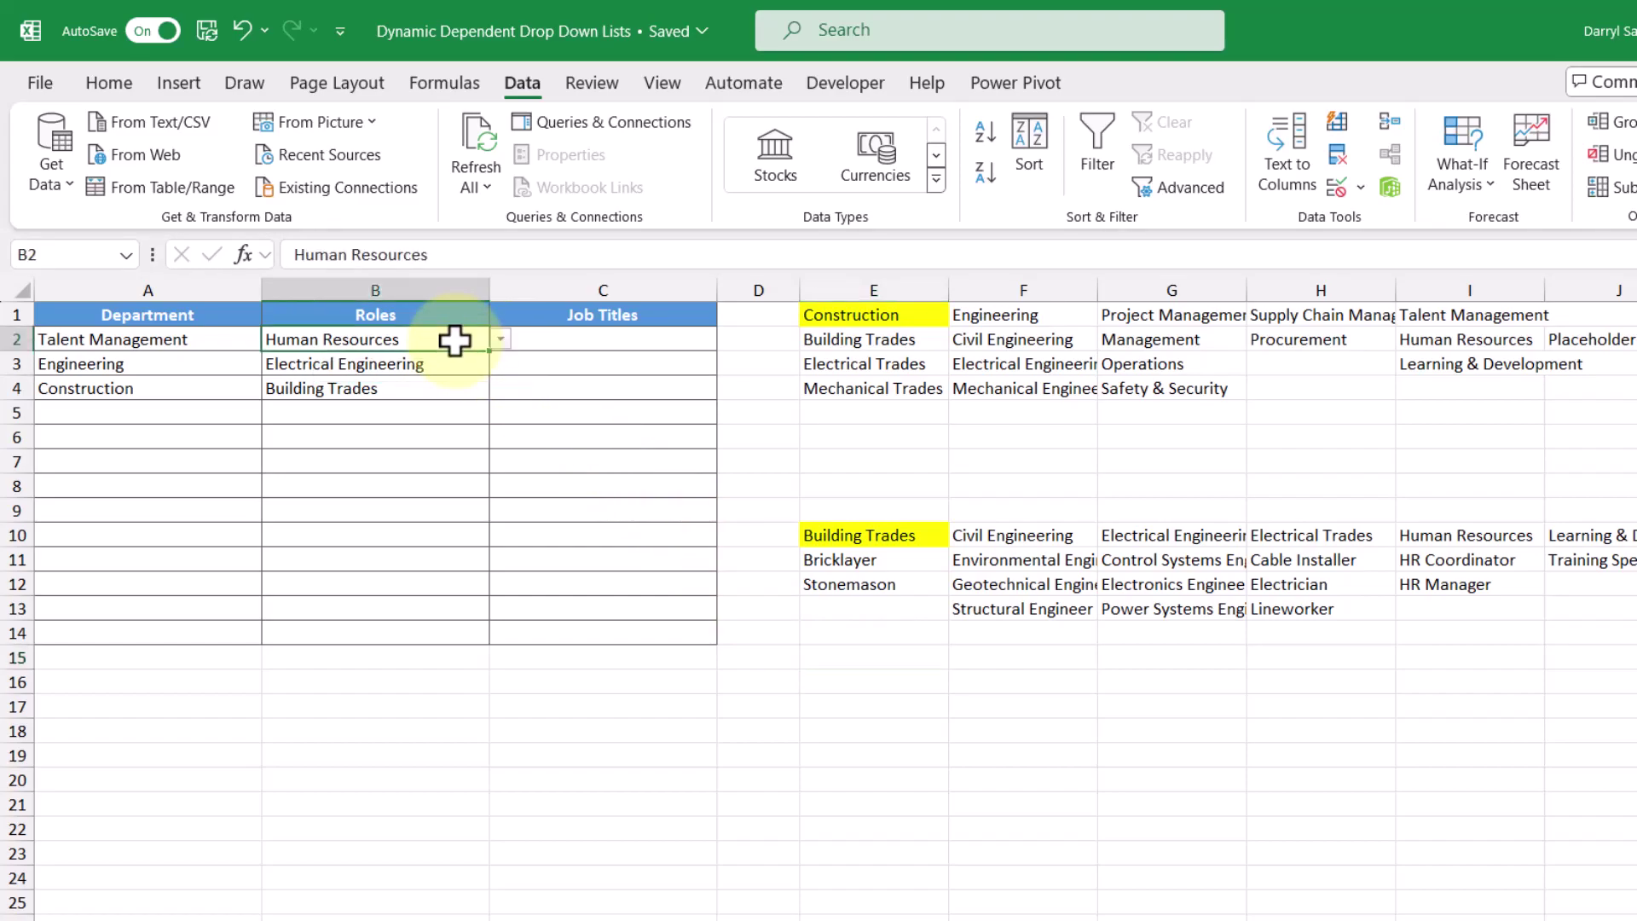
left_click(1337, 191)
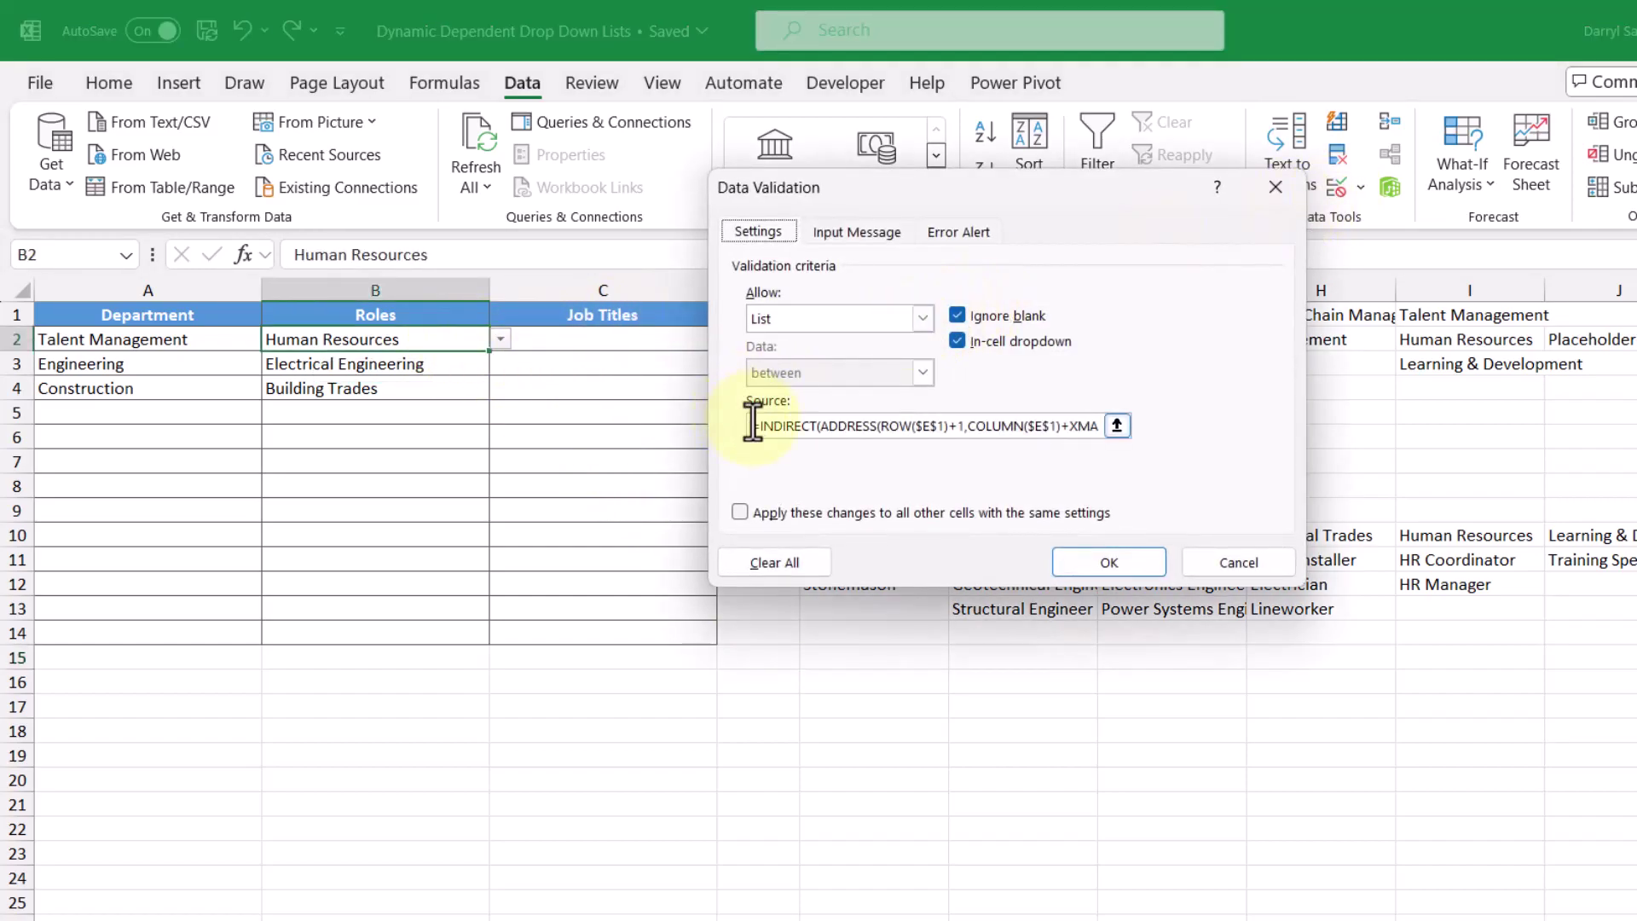
left_click_drag(751, 424, 1163, 435)
key("ctrl+c")
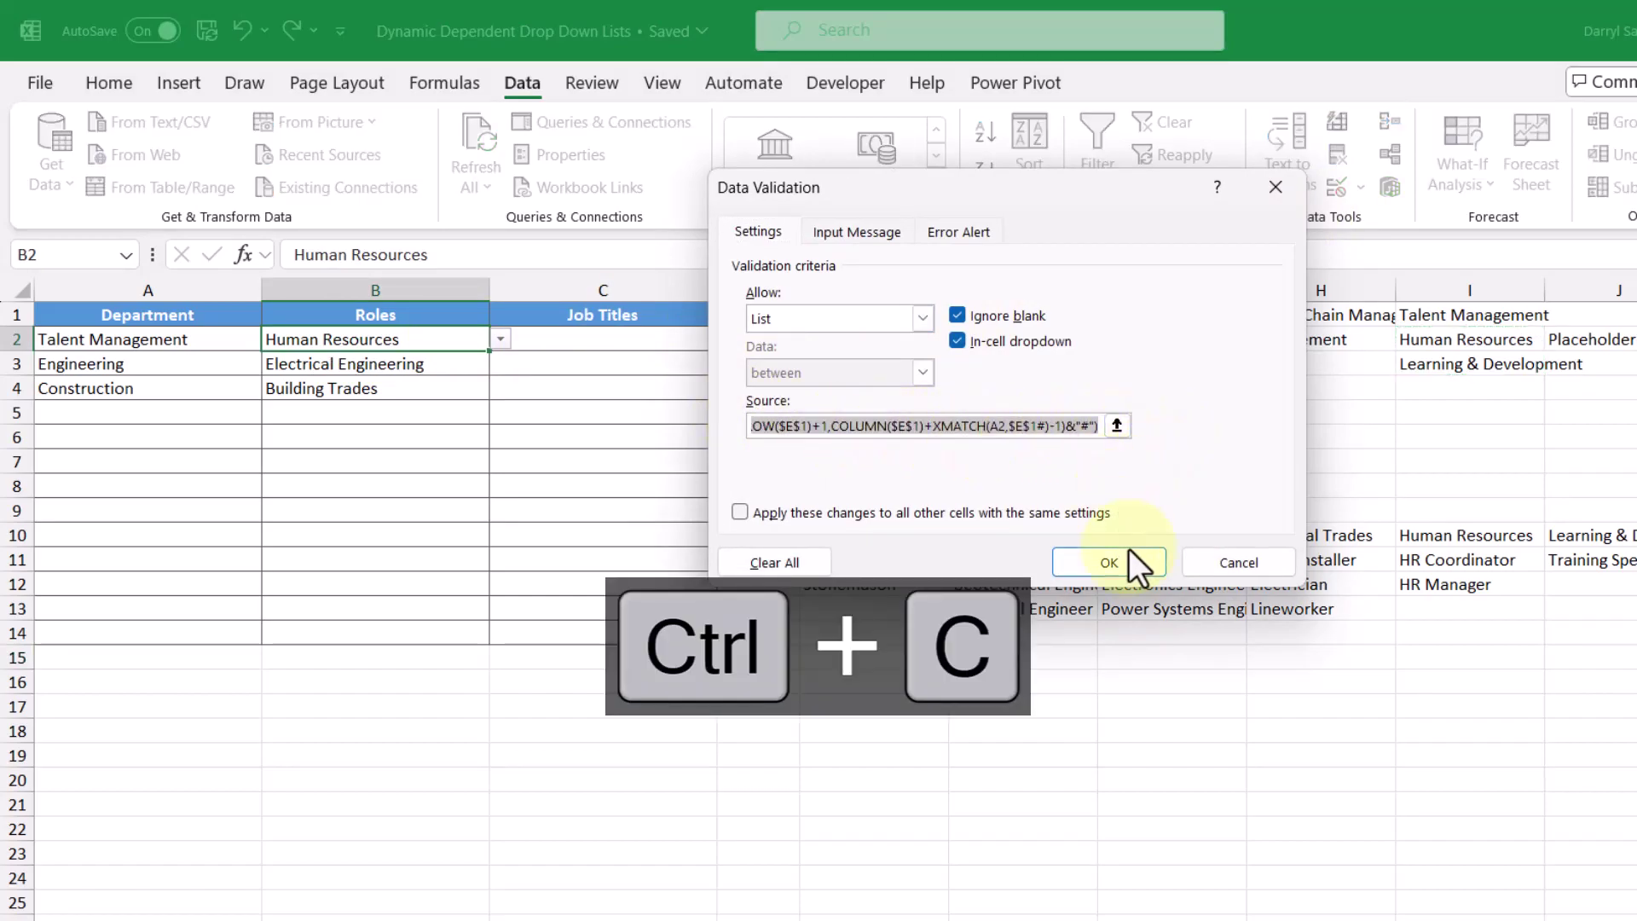
Step: Add List data validation to the Job Titles cells C2:C14, using the copied INDIRECT formula as its source
left_click(1132, 559)
left_click_drag(642, 341, 639, 625)
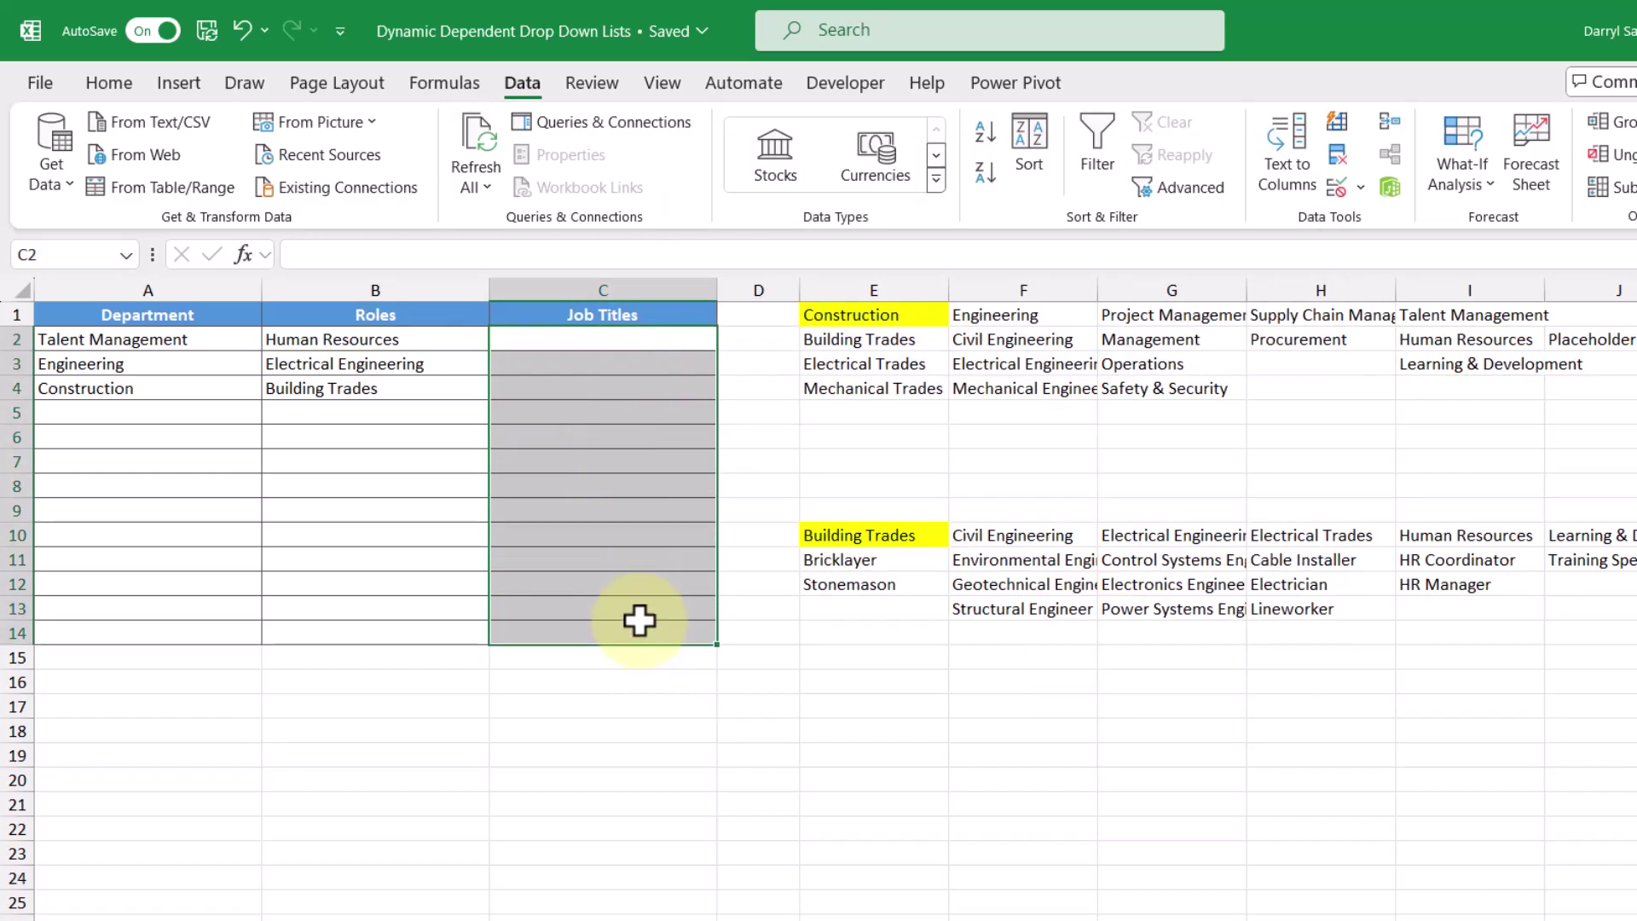
left_click(1337, 192)
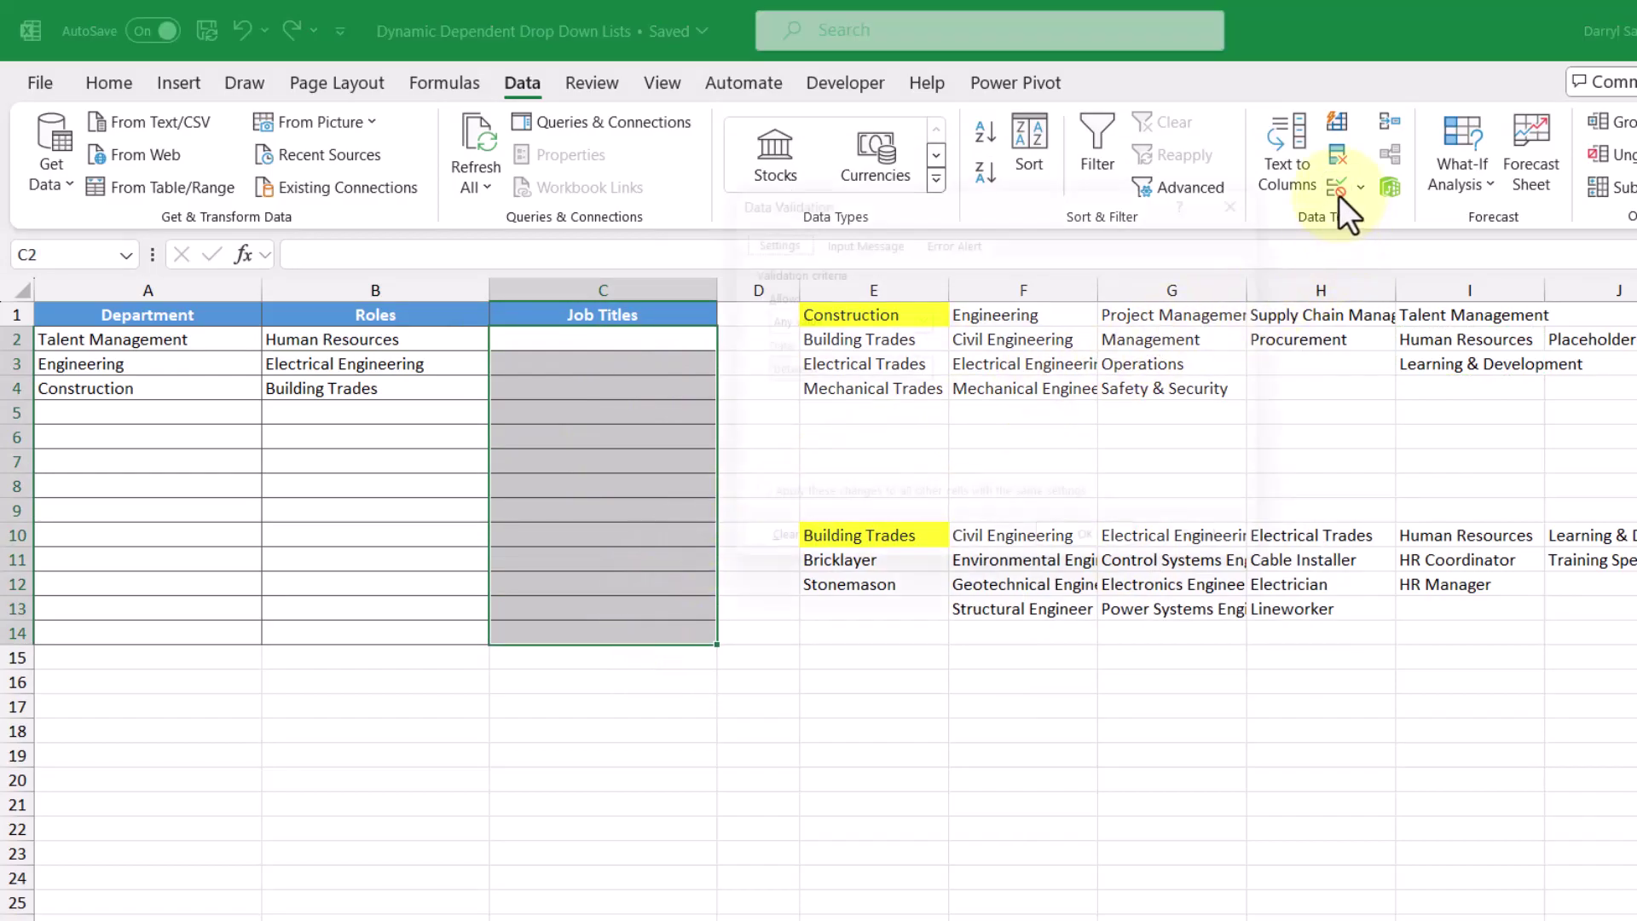
left_click(858, 315)
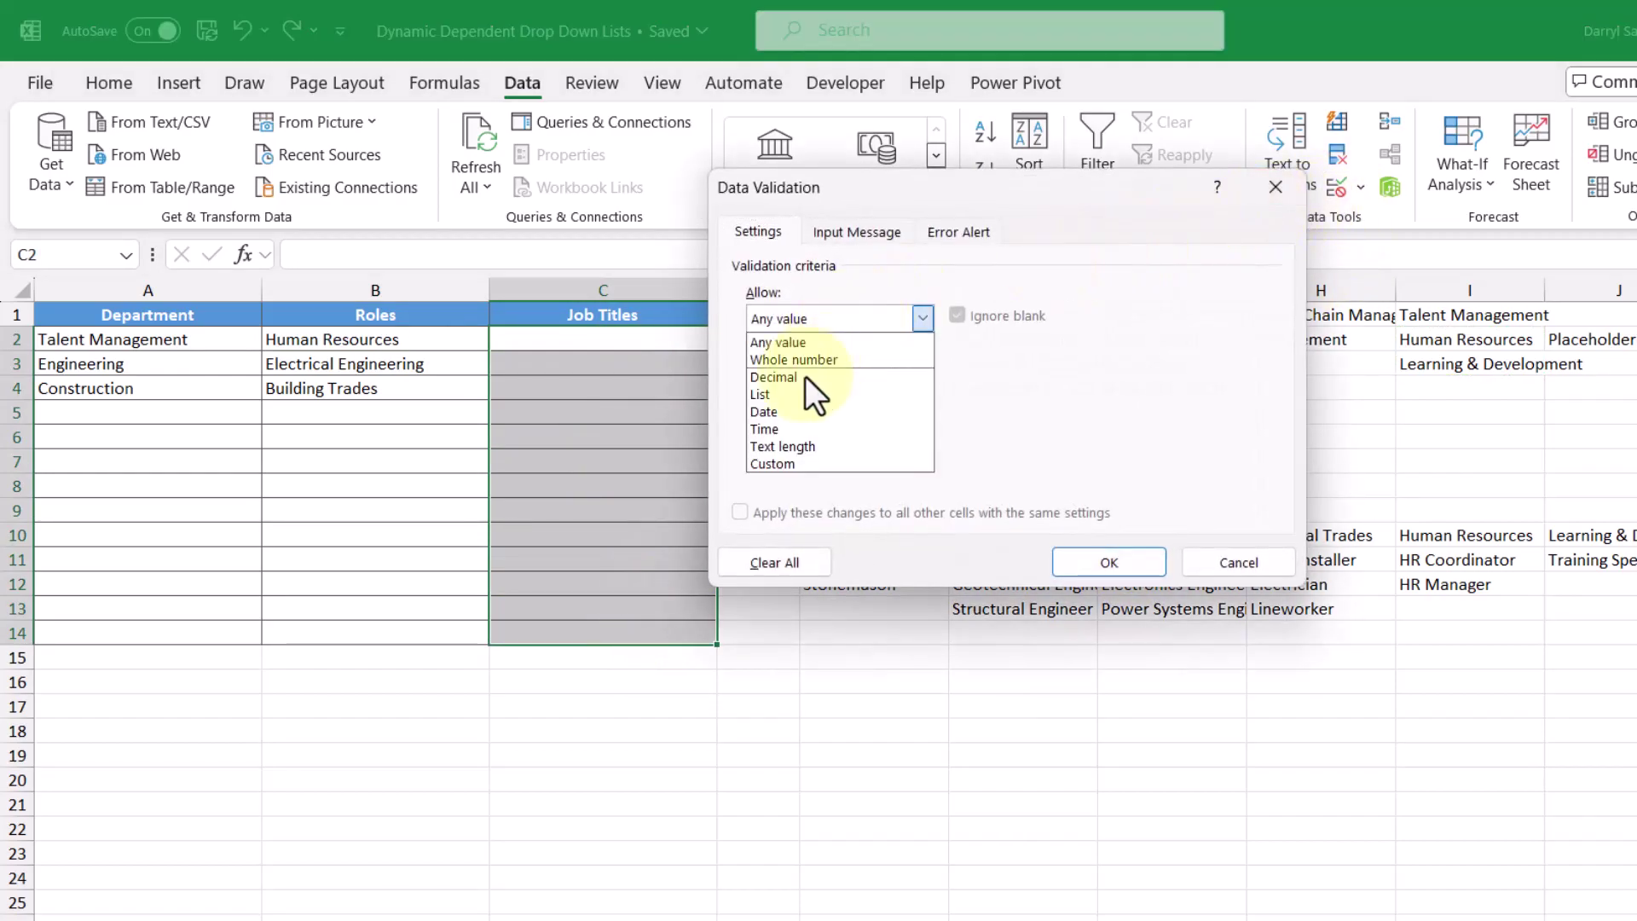
left_click(798, 393)
left_click(796, 426)
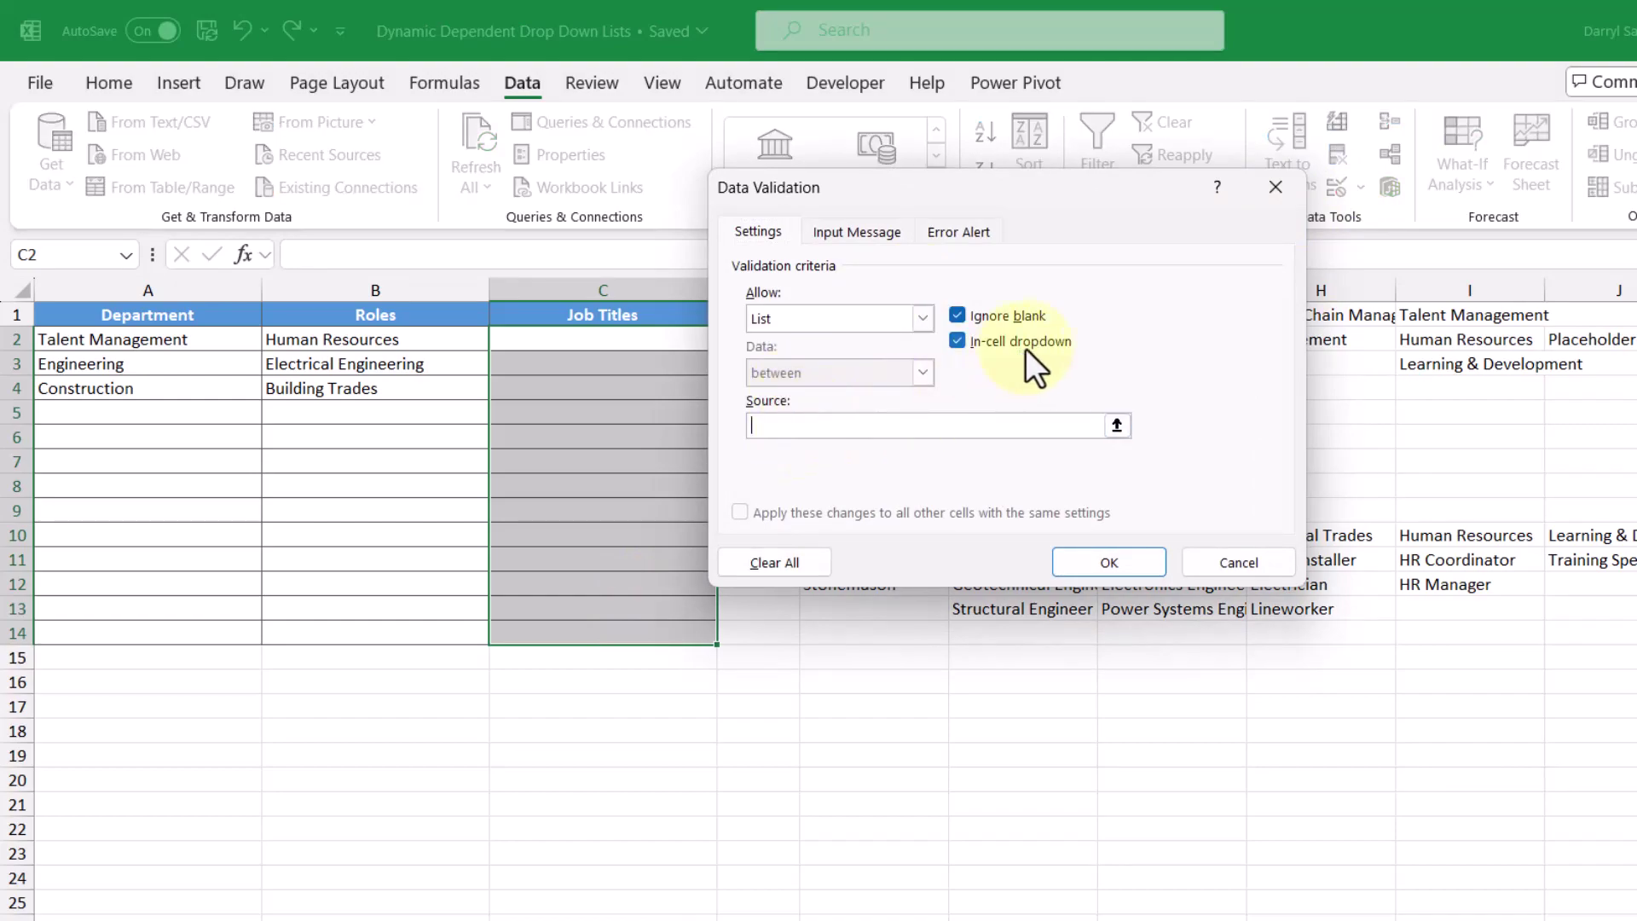
key("ctrl+v")
left_click_drag(1037, 196, 1135, 160)
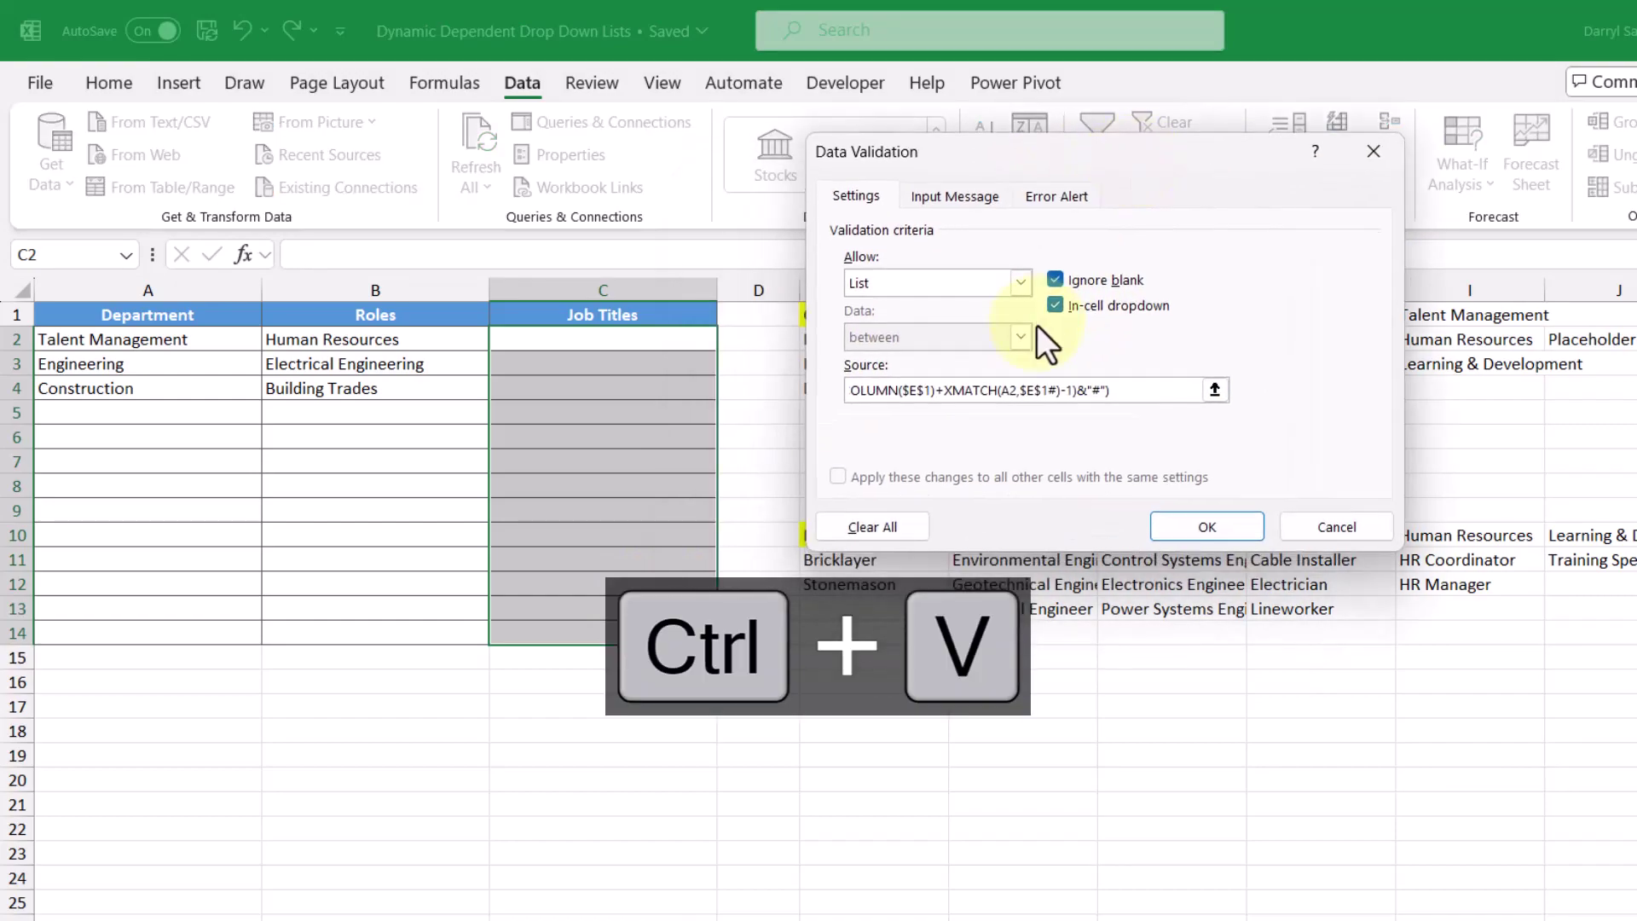
Step: Edit the validation source so XMATCH looks up B2 in $E$10# and both ROW and COLUMN reference $E$10, and apply it
left_click(1000, 392)
key("Delete")
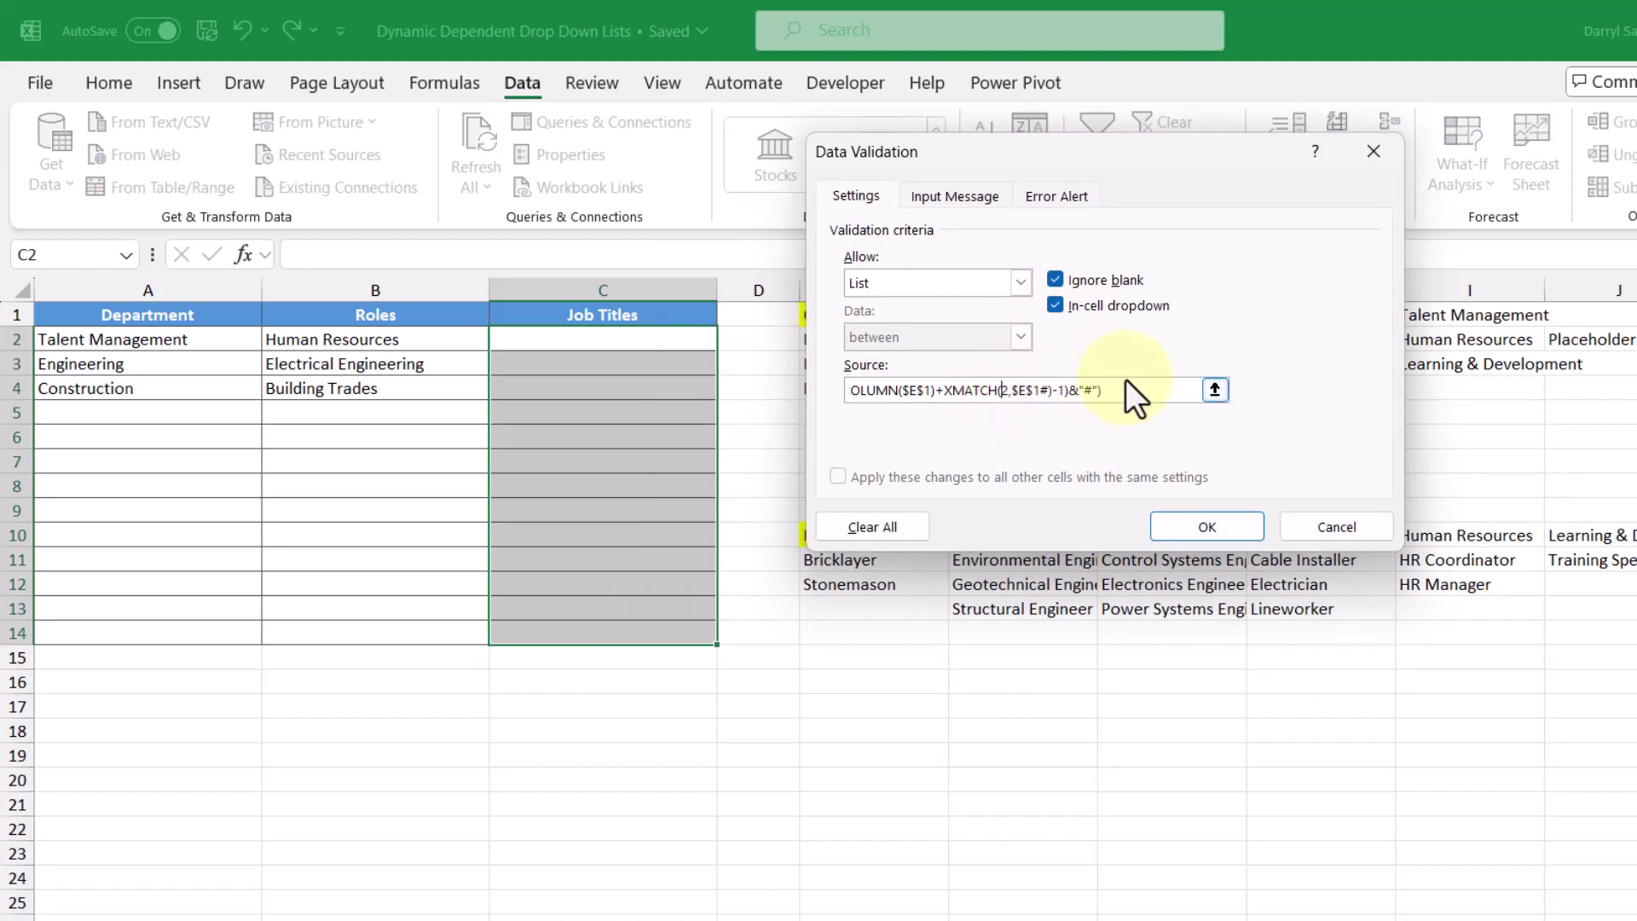
type("B")
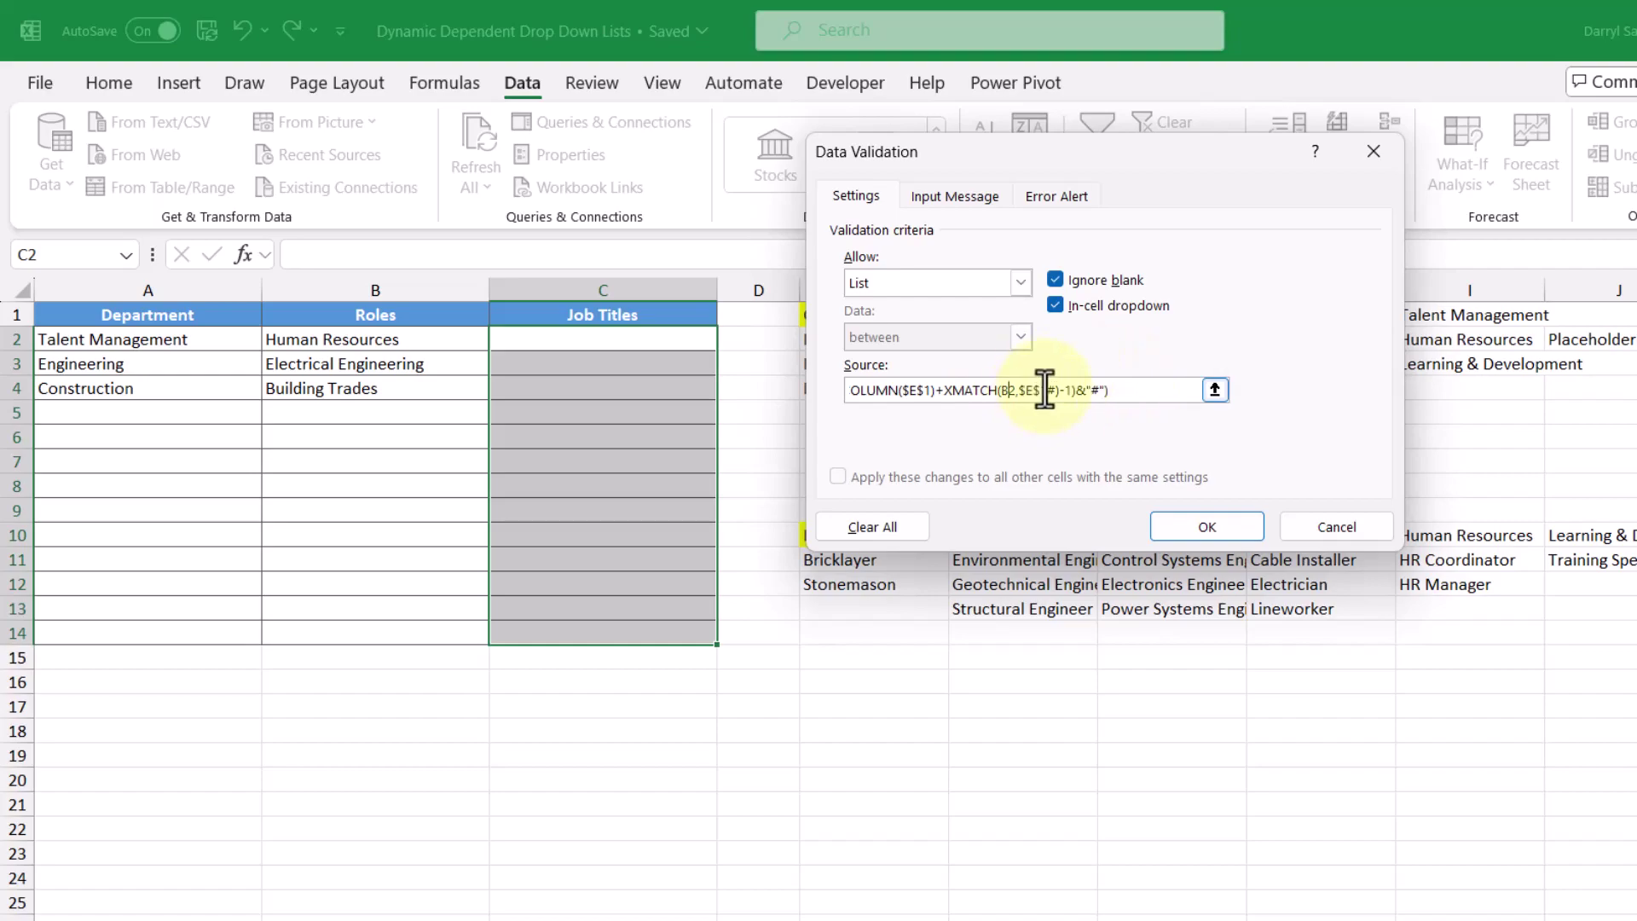
left_click(1047, 390)
type("0")
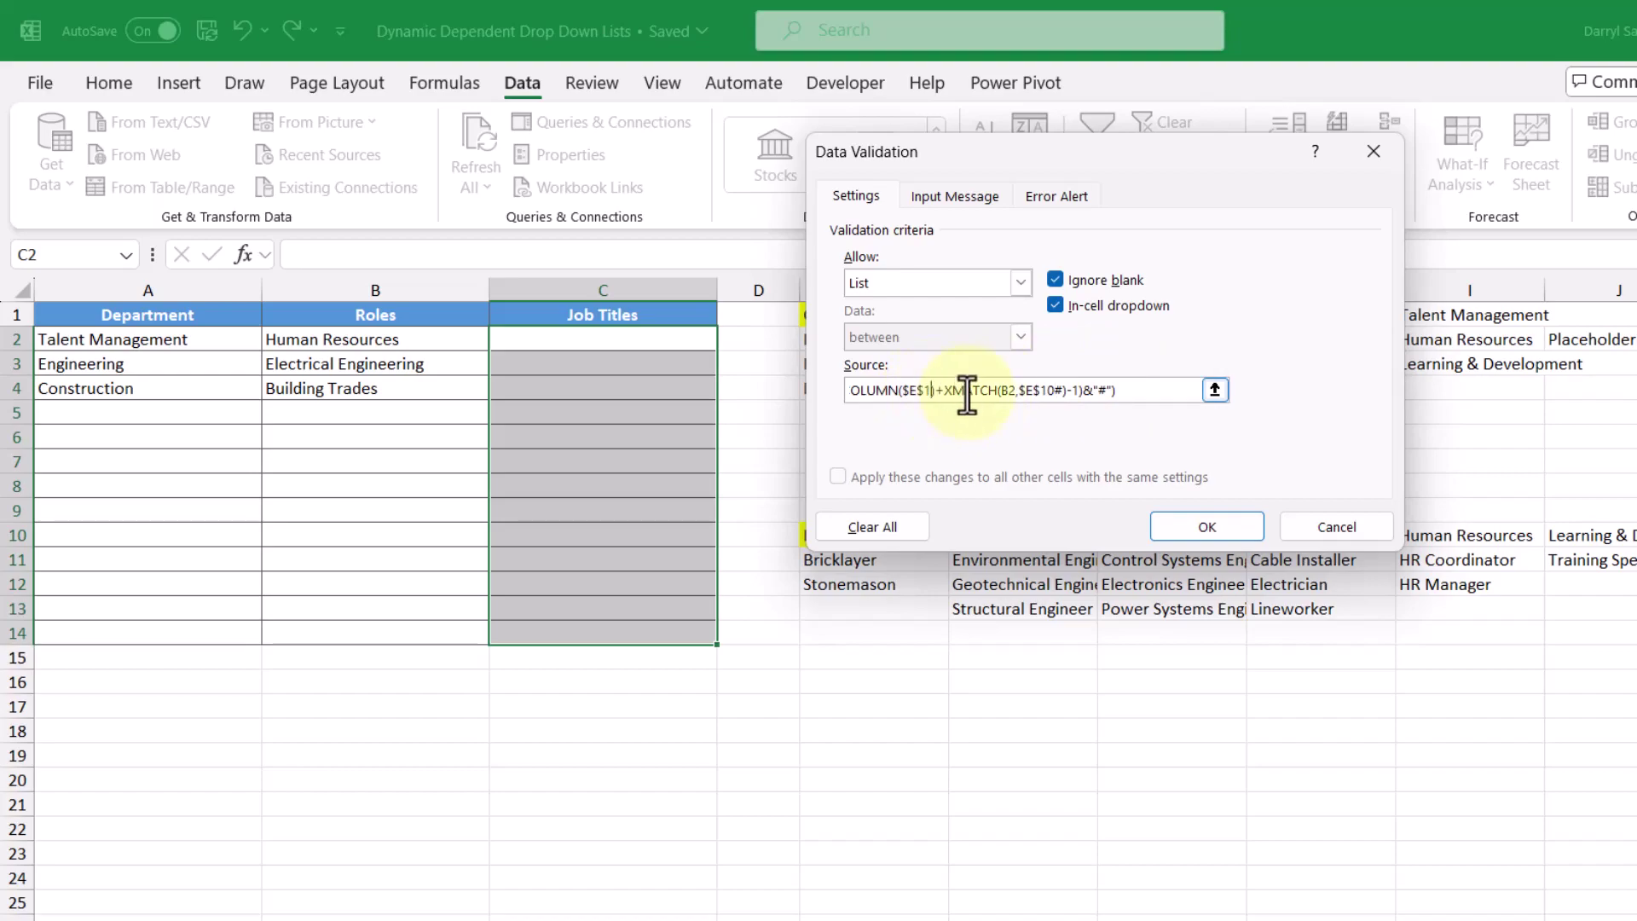
left_click_drag(976, 390, 820, 401)
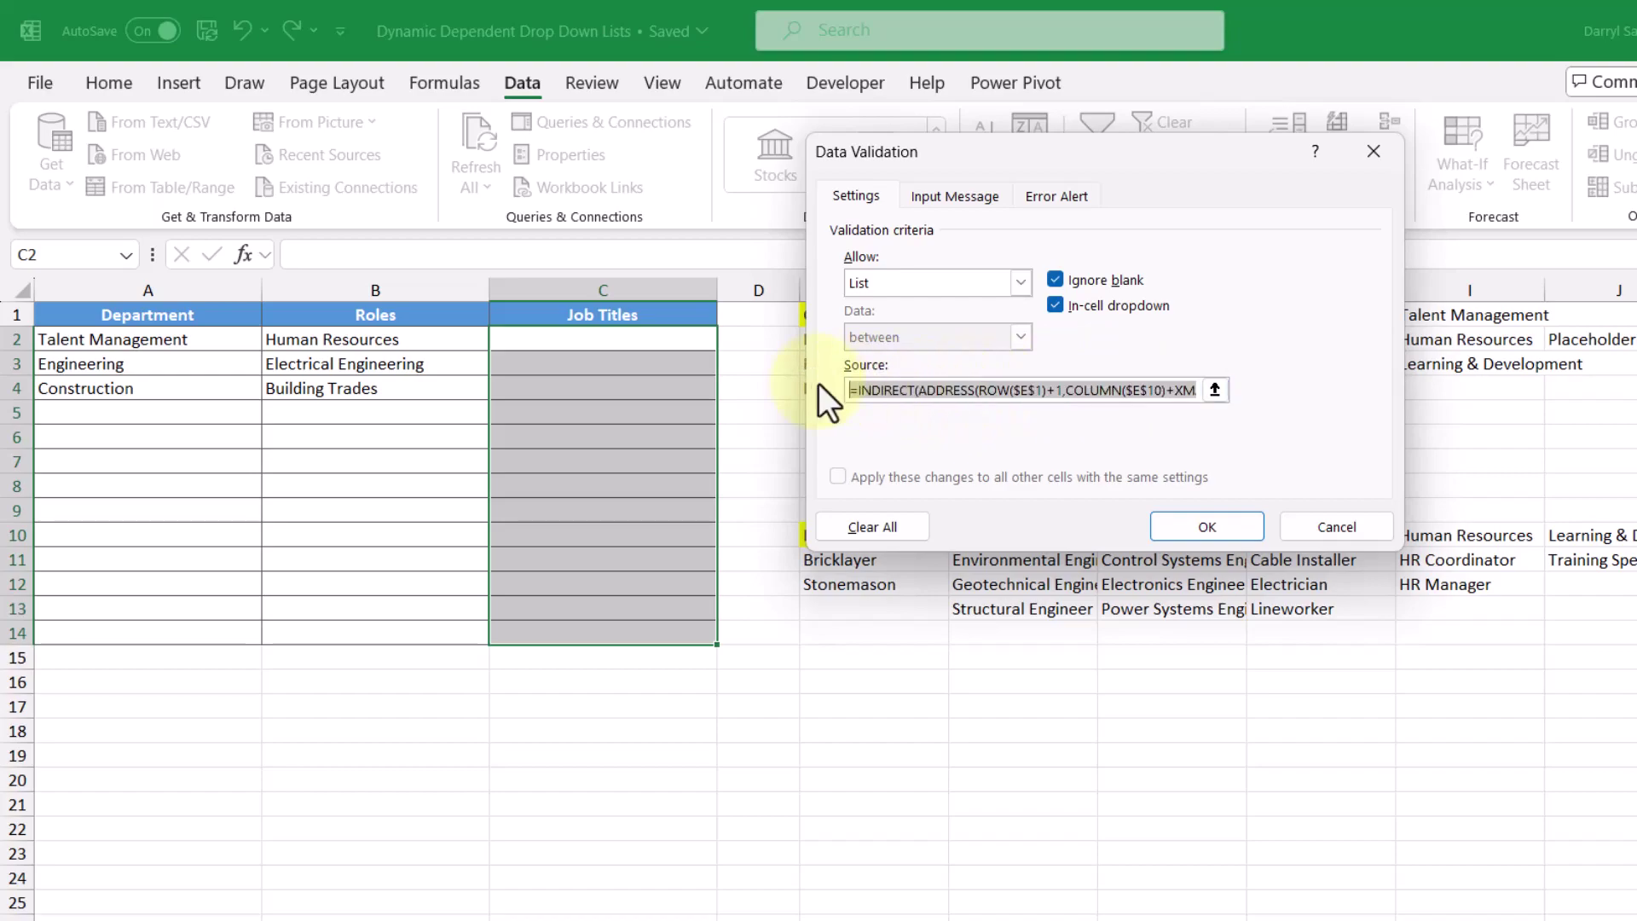
left_click(1032, 391)
type("0")
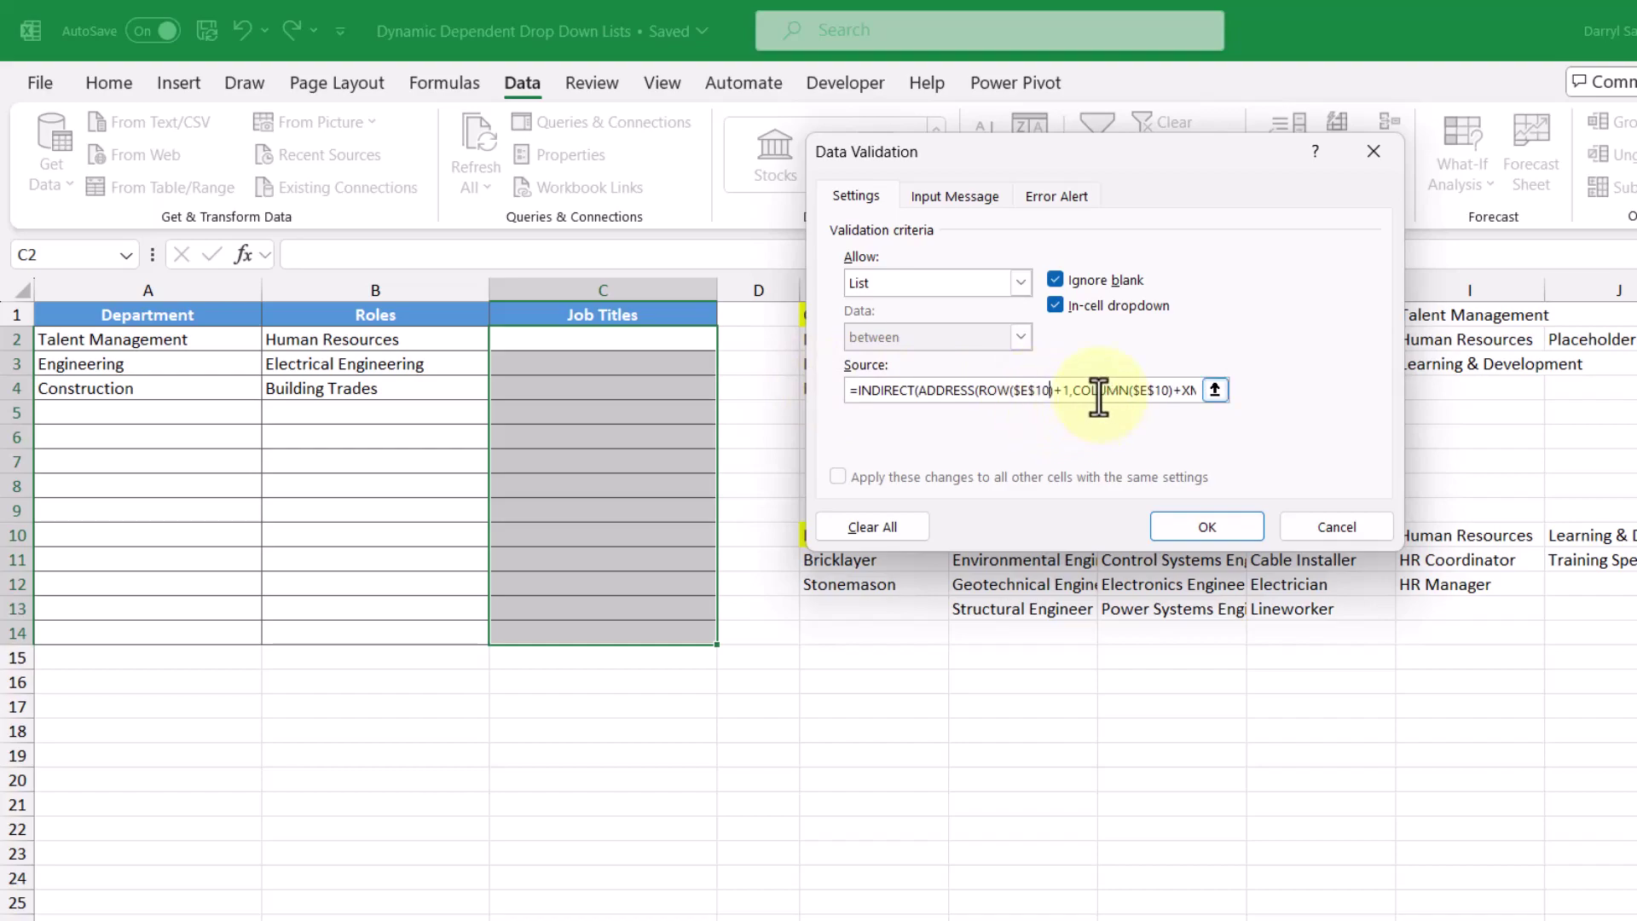
left_click(1245, 529)
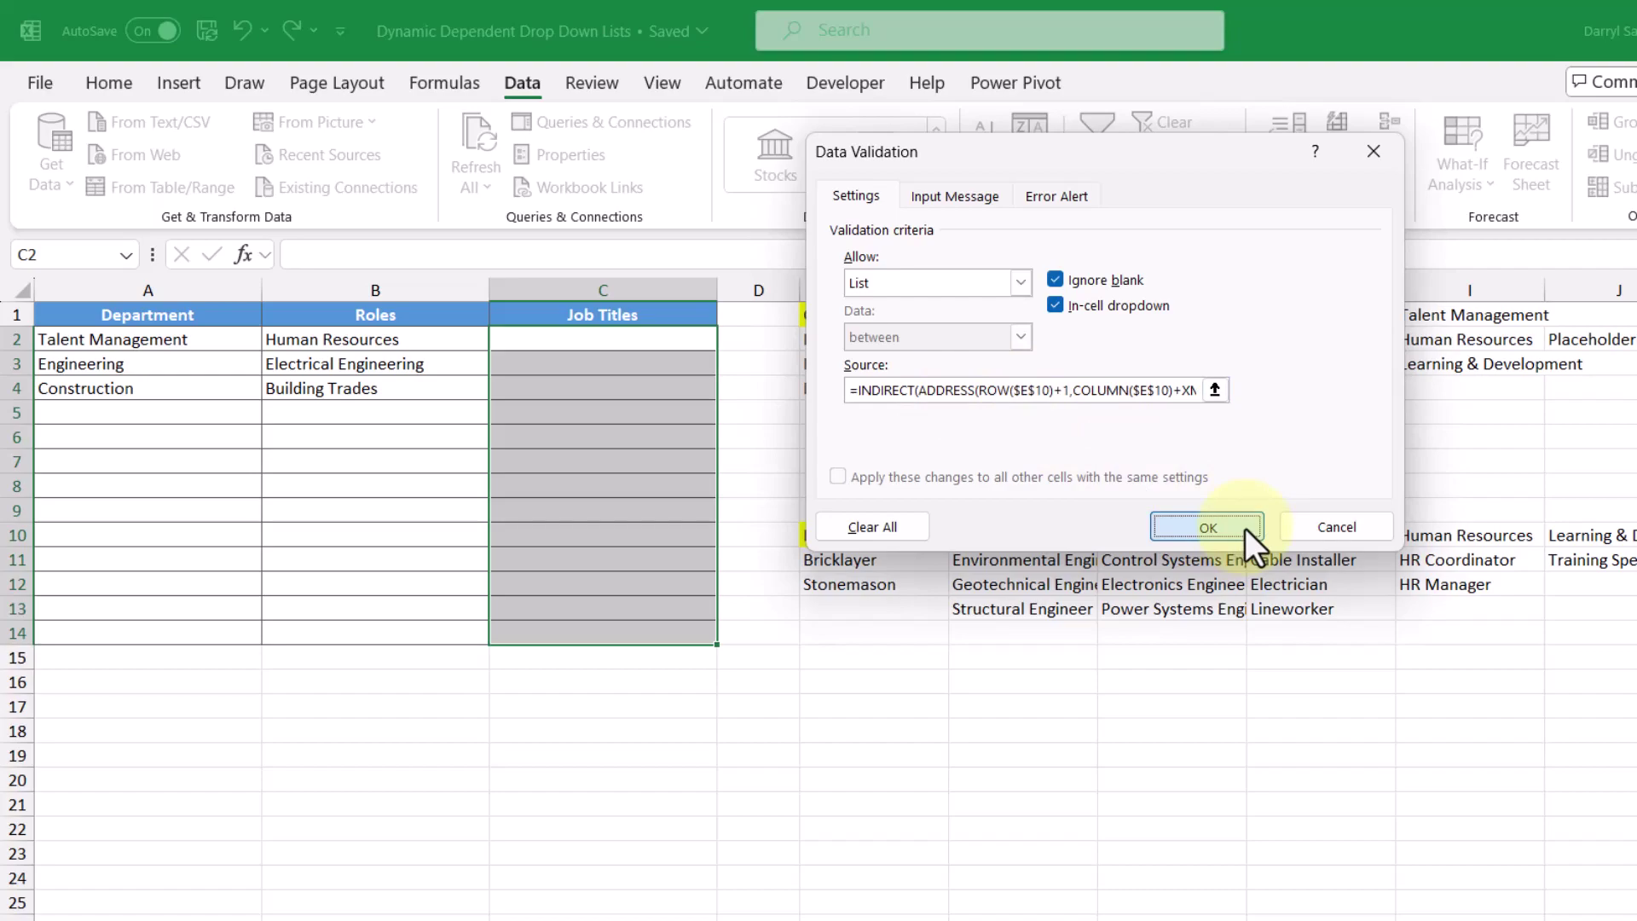
Step: Choose the job titles HR Coordinator in C2, Control Systems Engineering in C3 and Bricklayer in C4 from their dropdown lists
left_click(702, 339)
left_click(728, 339)
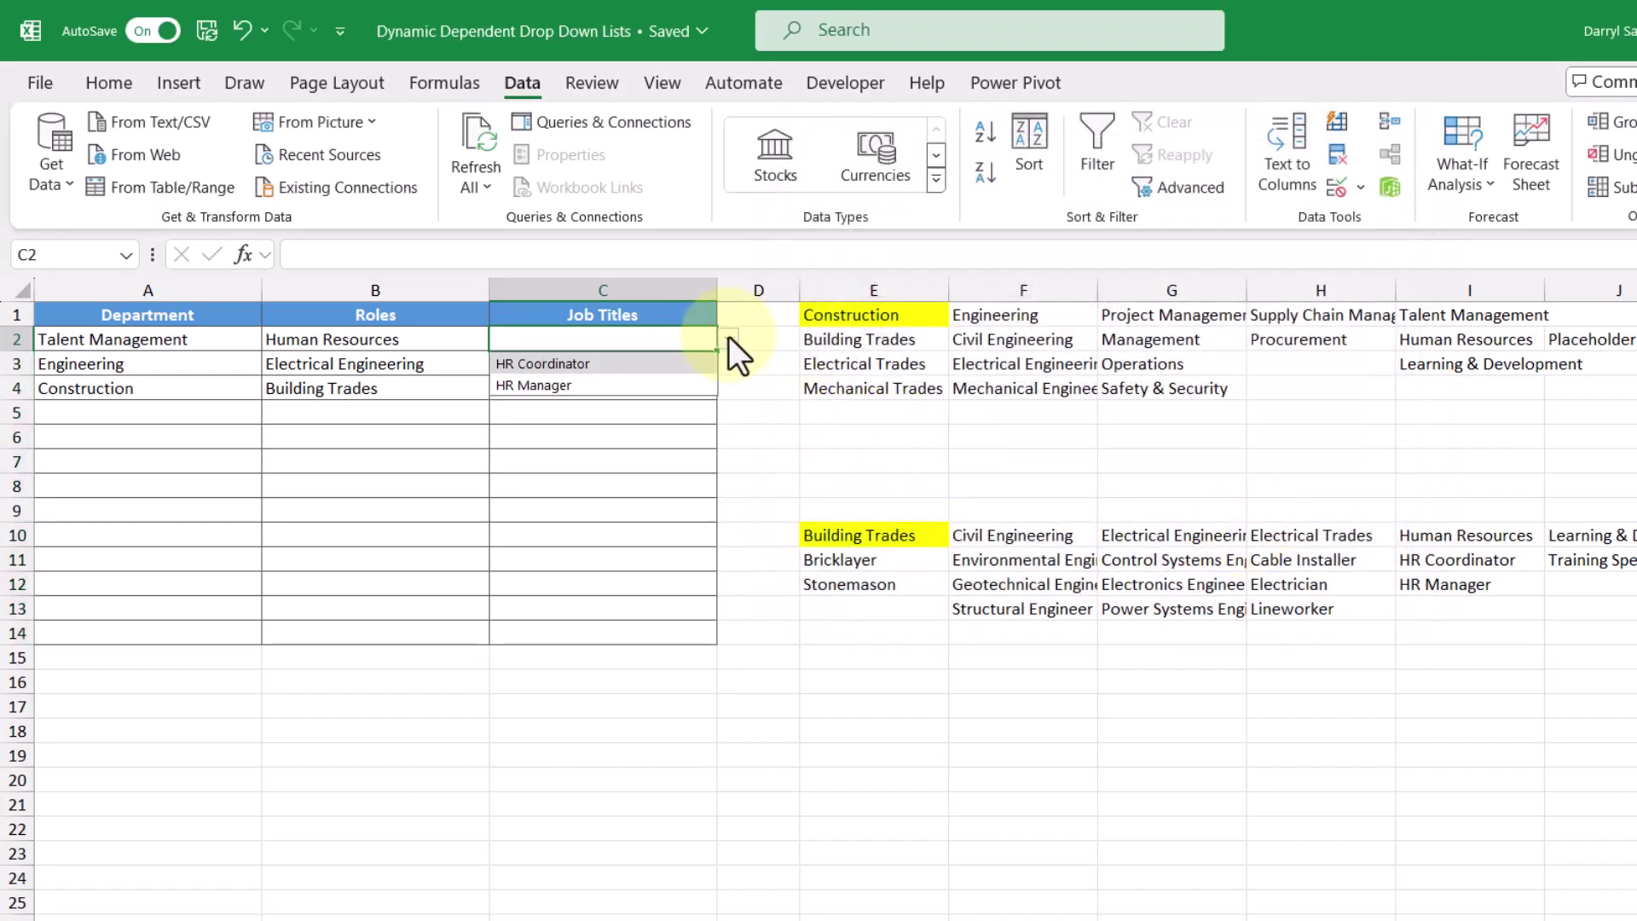
left_click(640, 365)
left_click(687, 365)
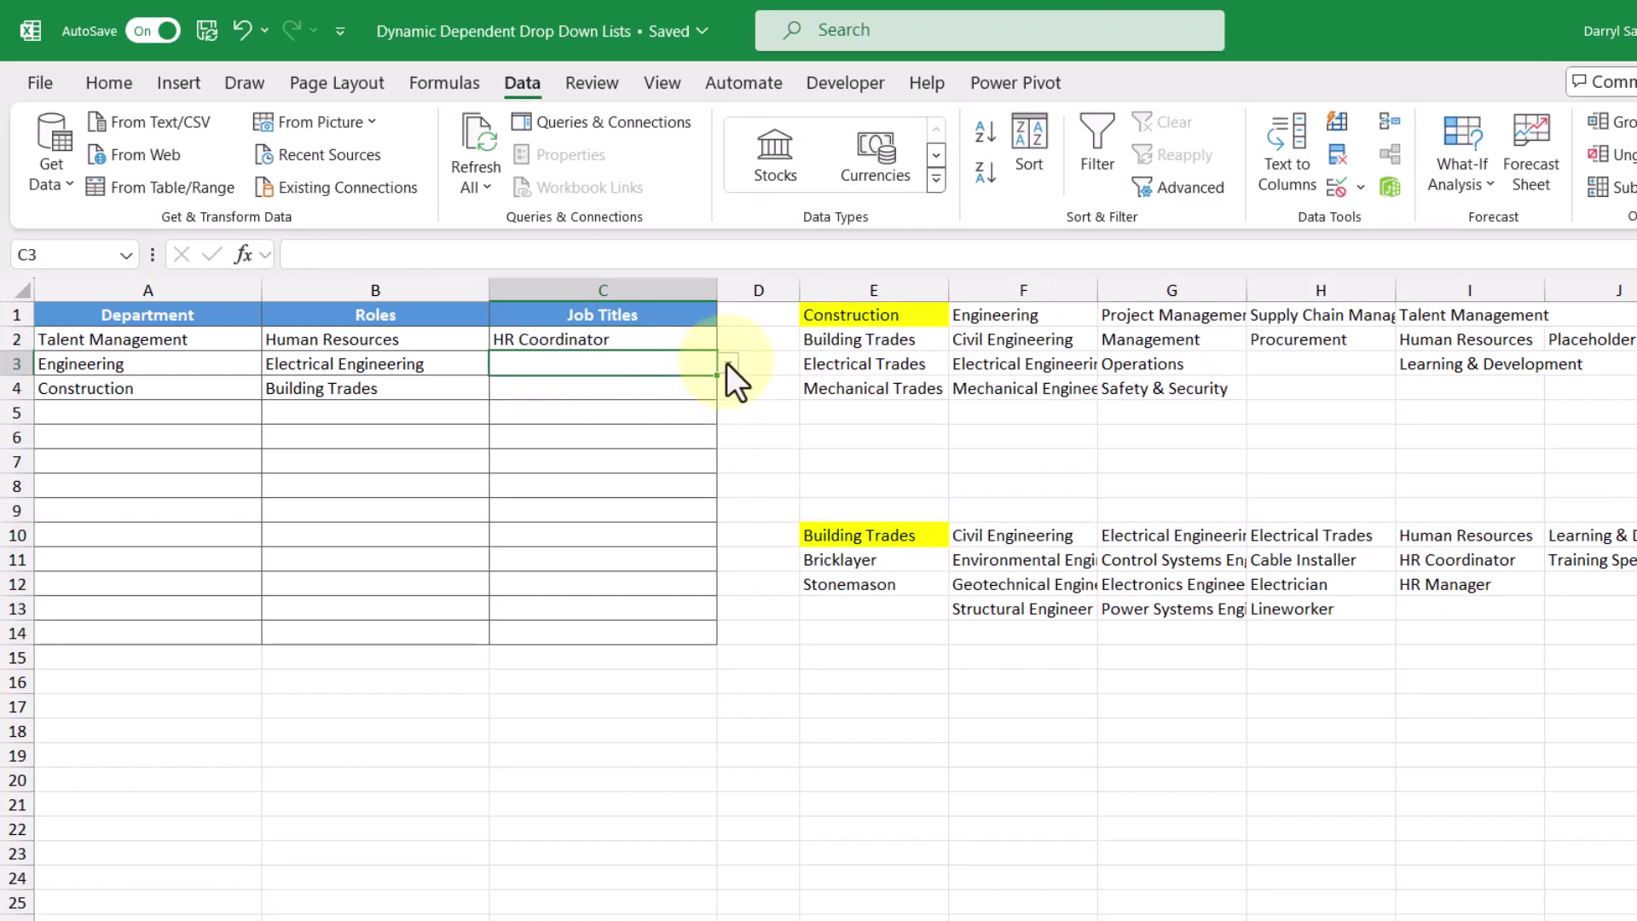
left_click(729, 365)
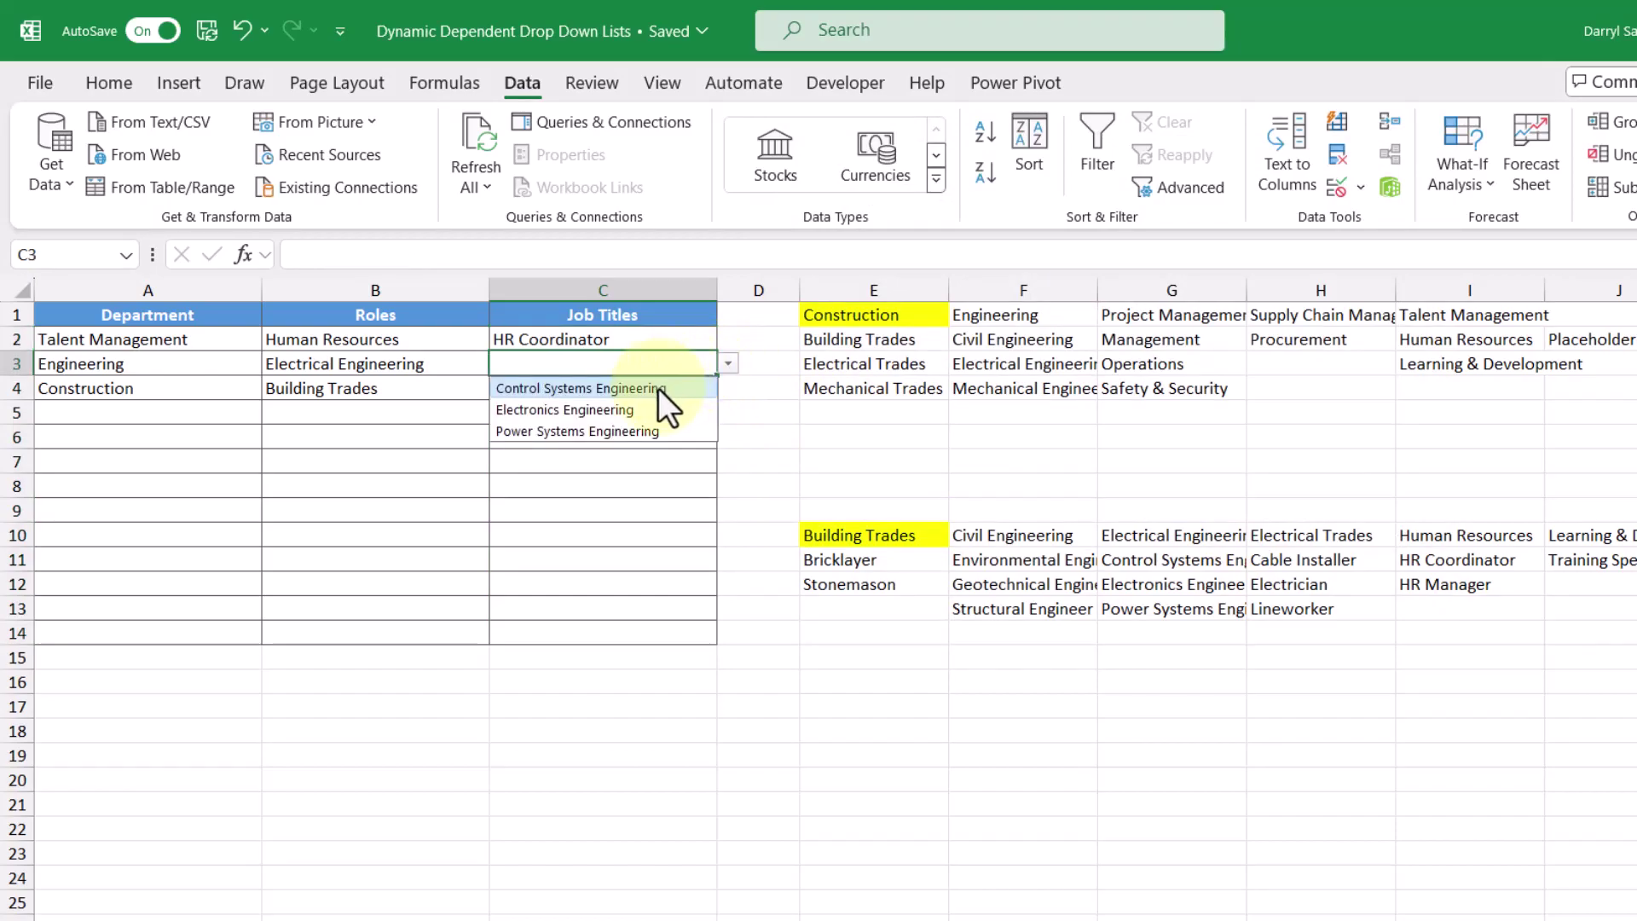
left_click(658, 387)
left_click(658, 388)
left_click(729, 388)
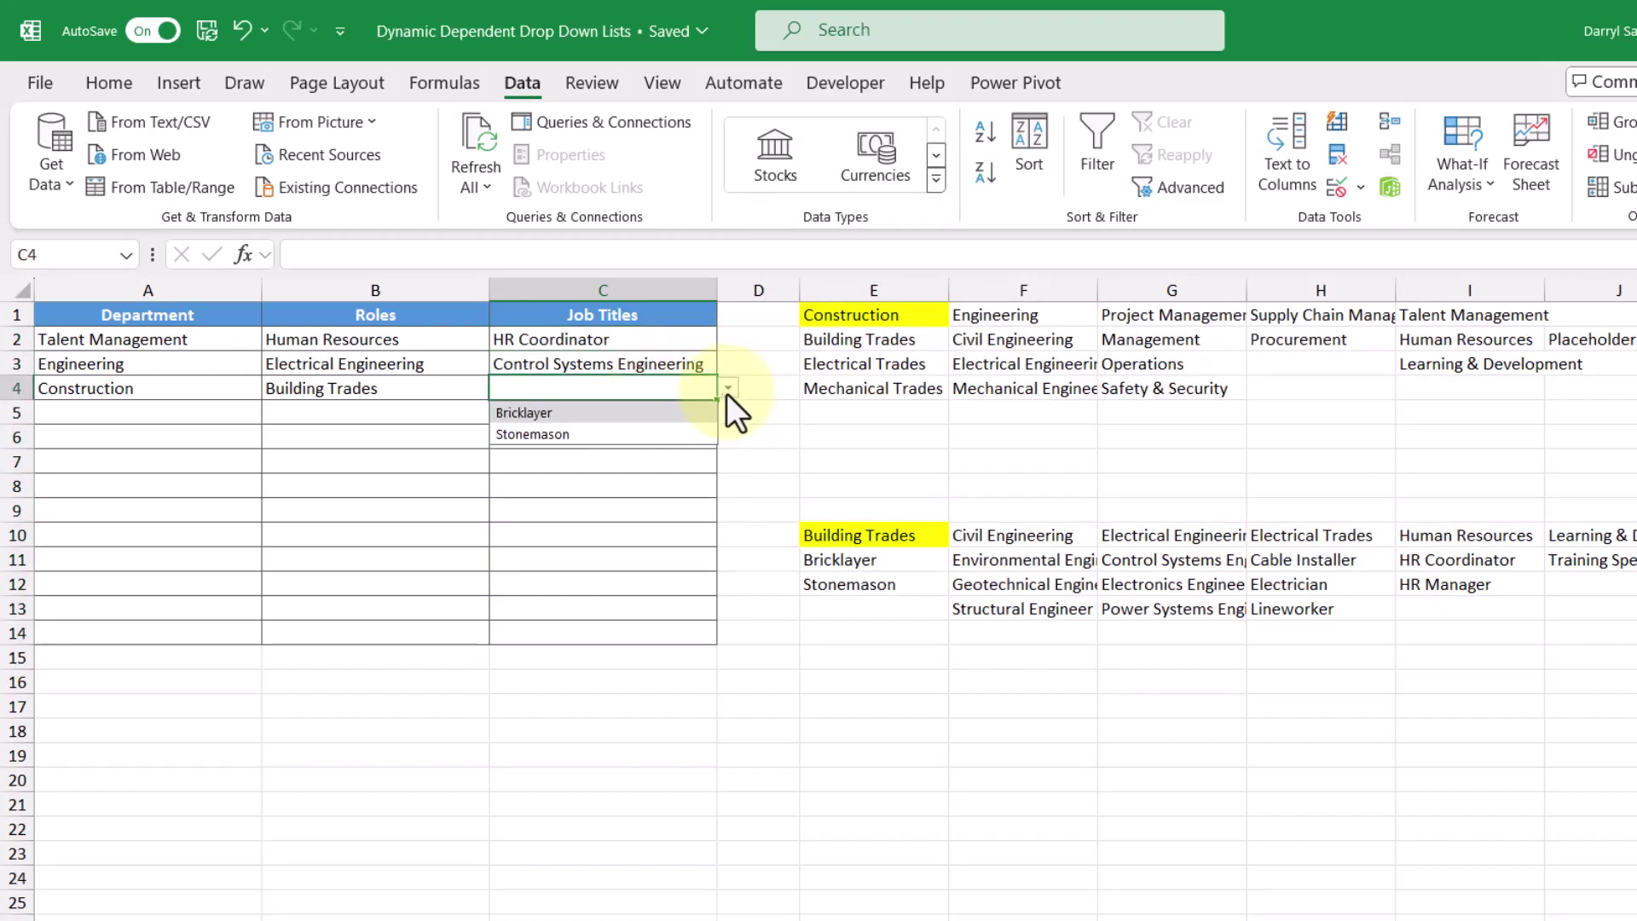
left_click(631, 410)
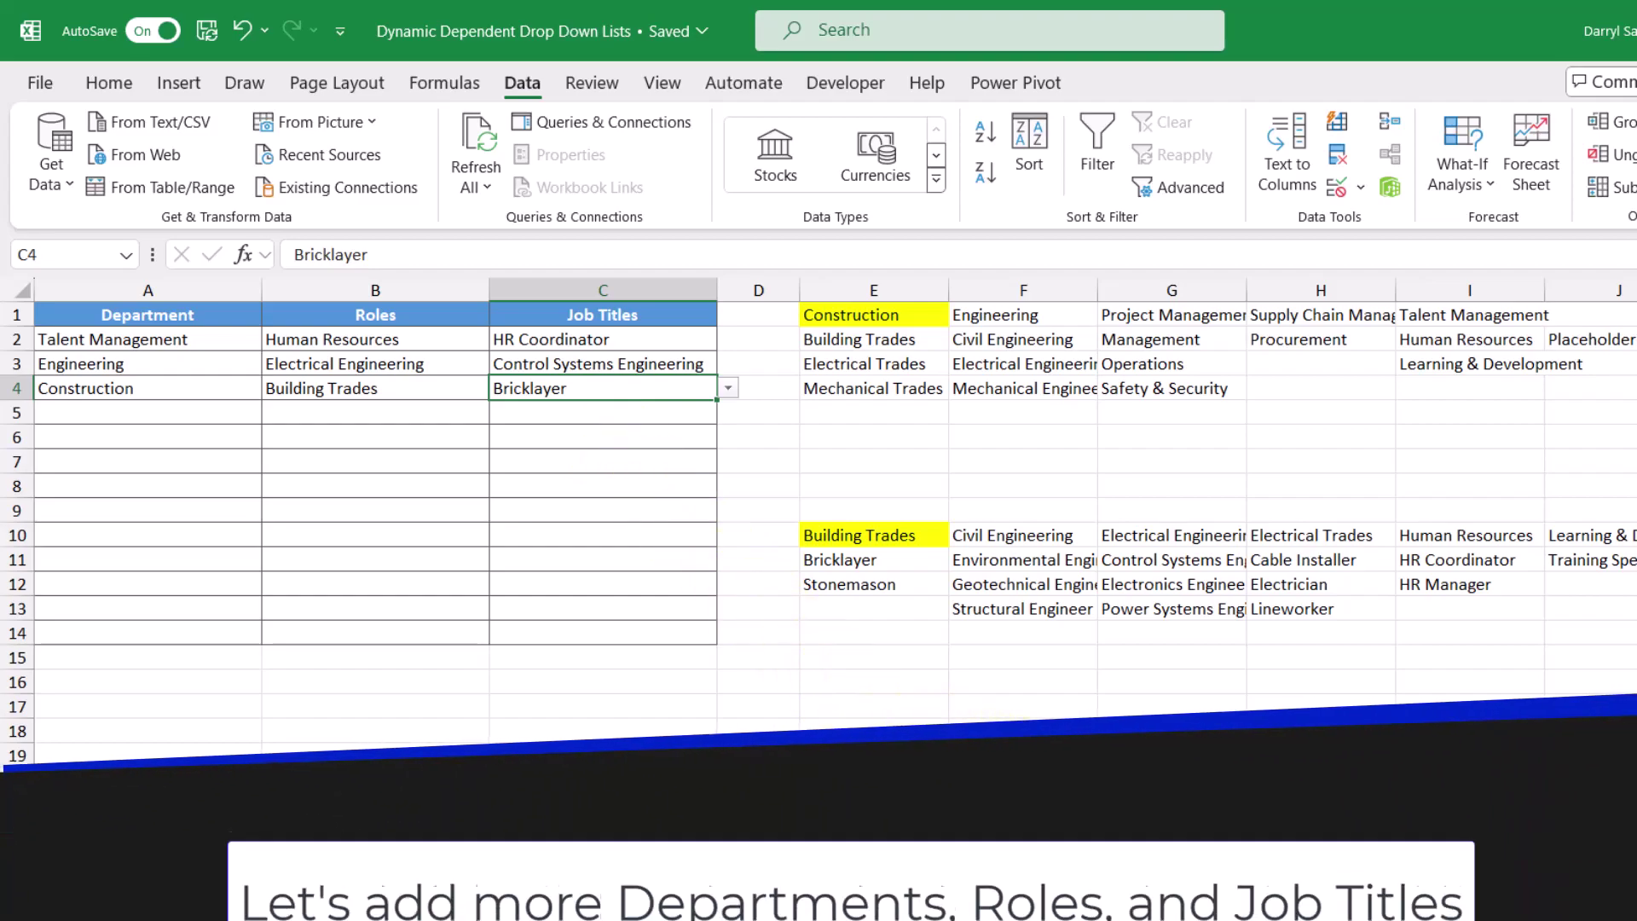
scroll(836, 511, "right", 5)
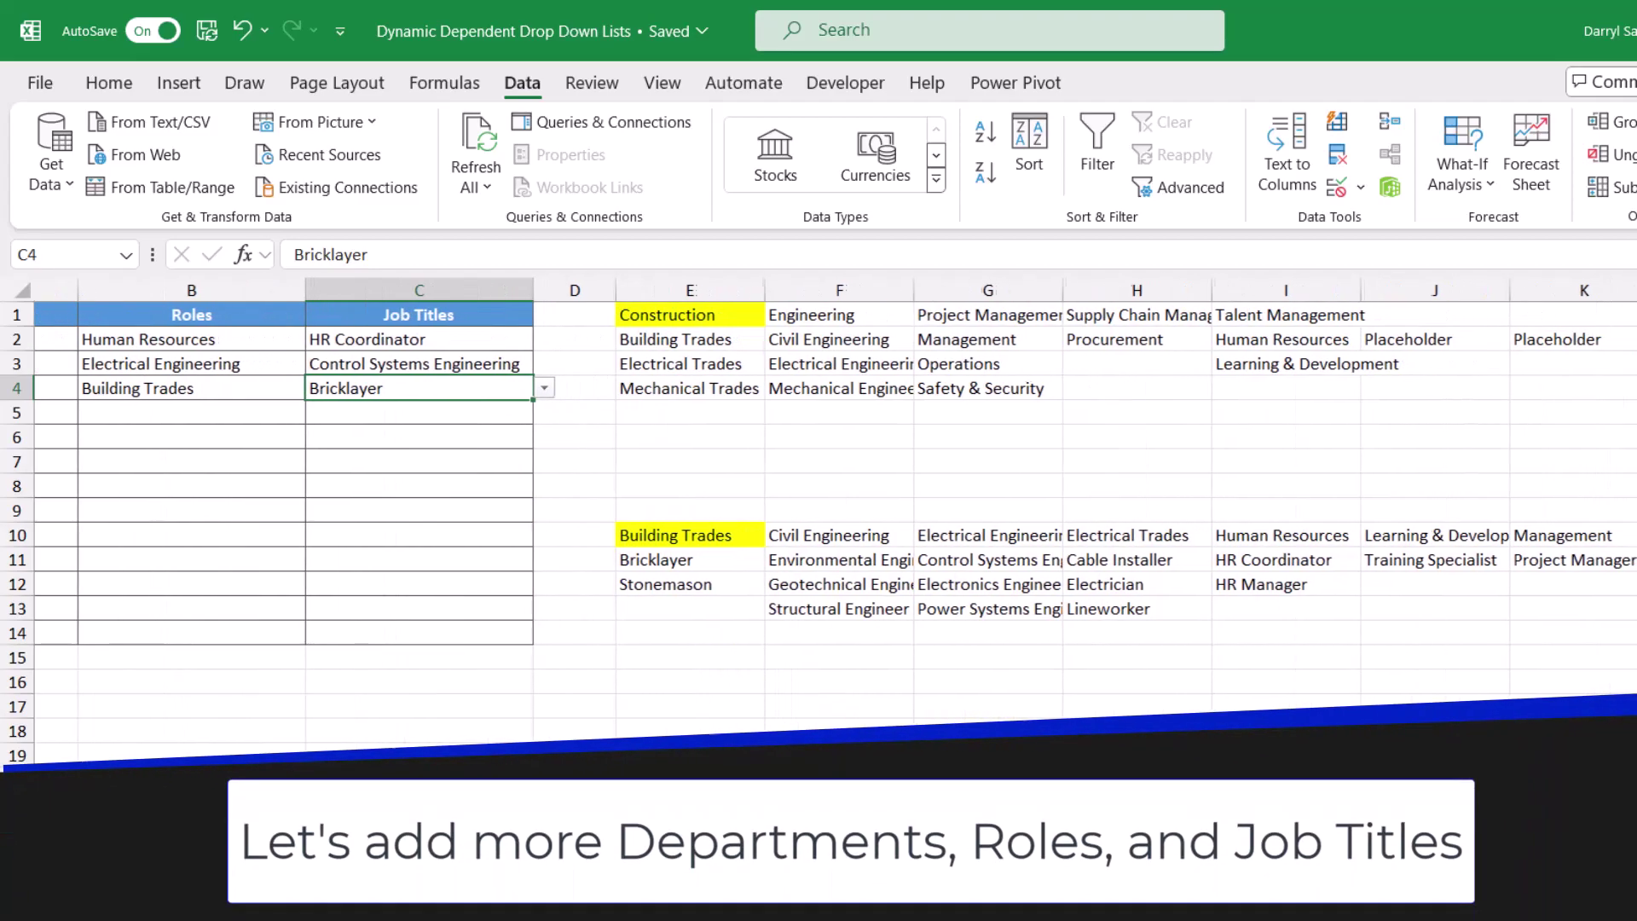
scroll(835, 511, "right", 2)
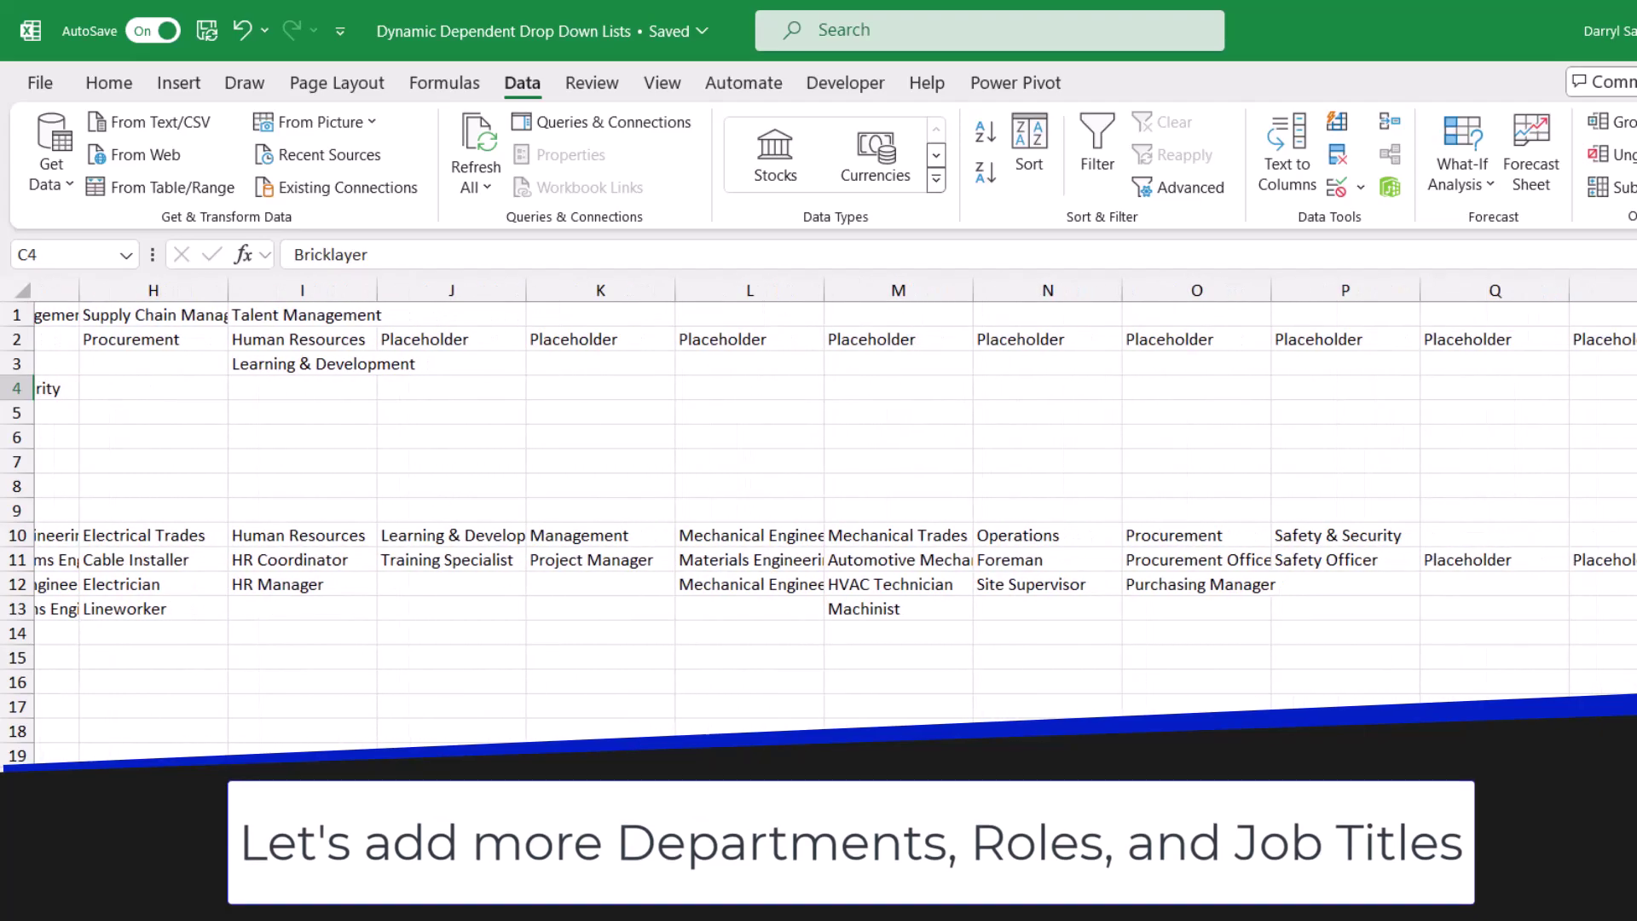
scroll(836, 512, "right", 1)
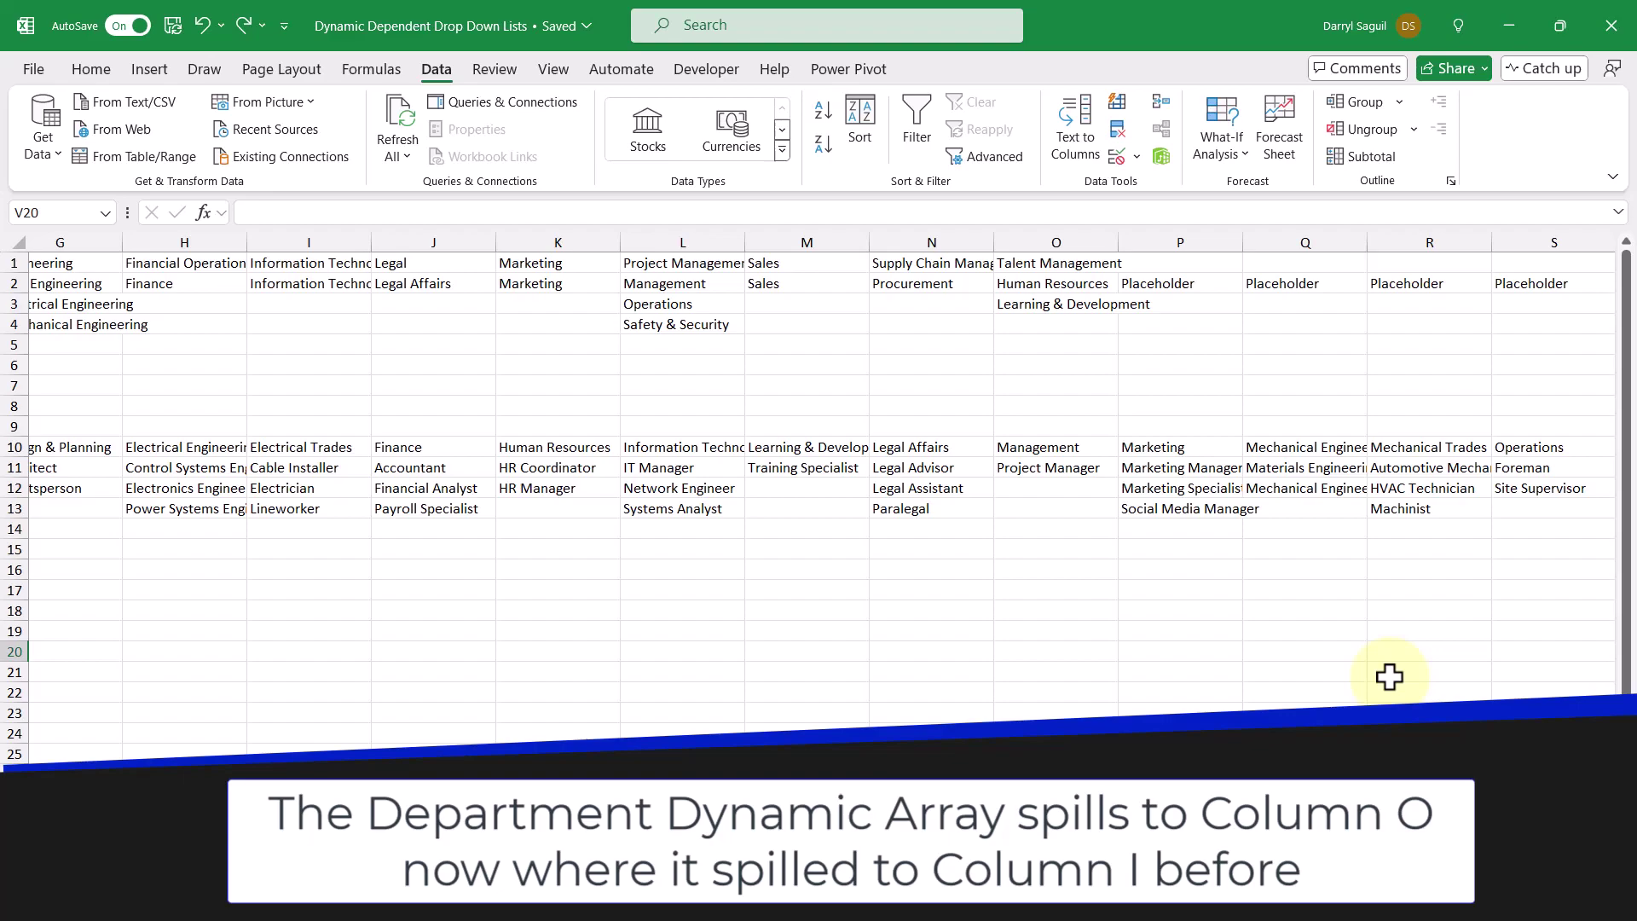
Step: Set row 2 from its dropdown lists to department Architecture, role Design & Planning and job title Draftsperson
scroll(281, 512, "left", 6)
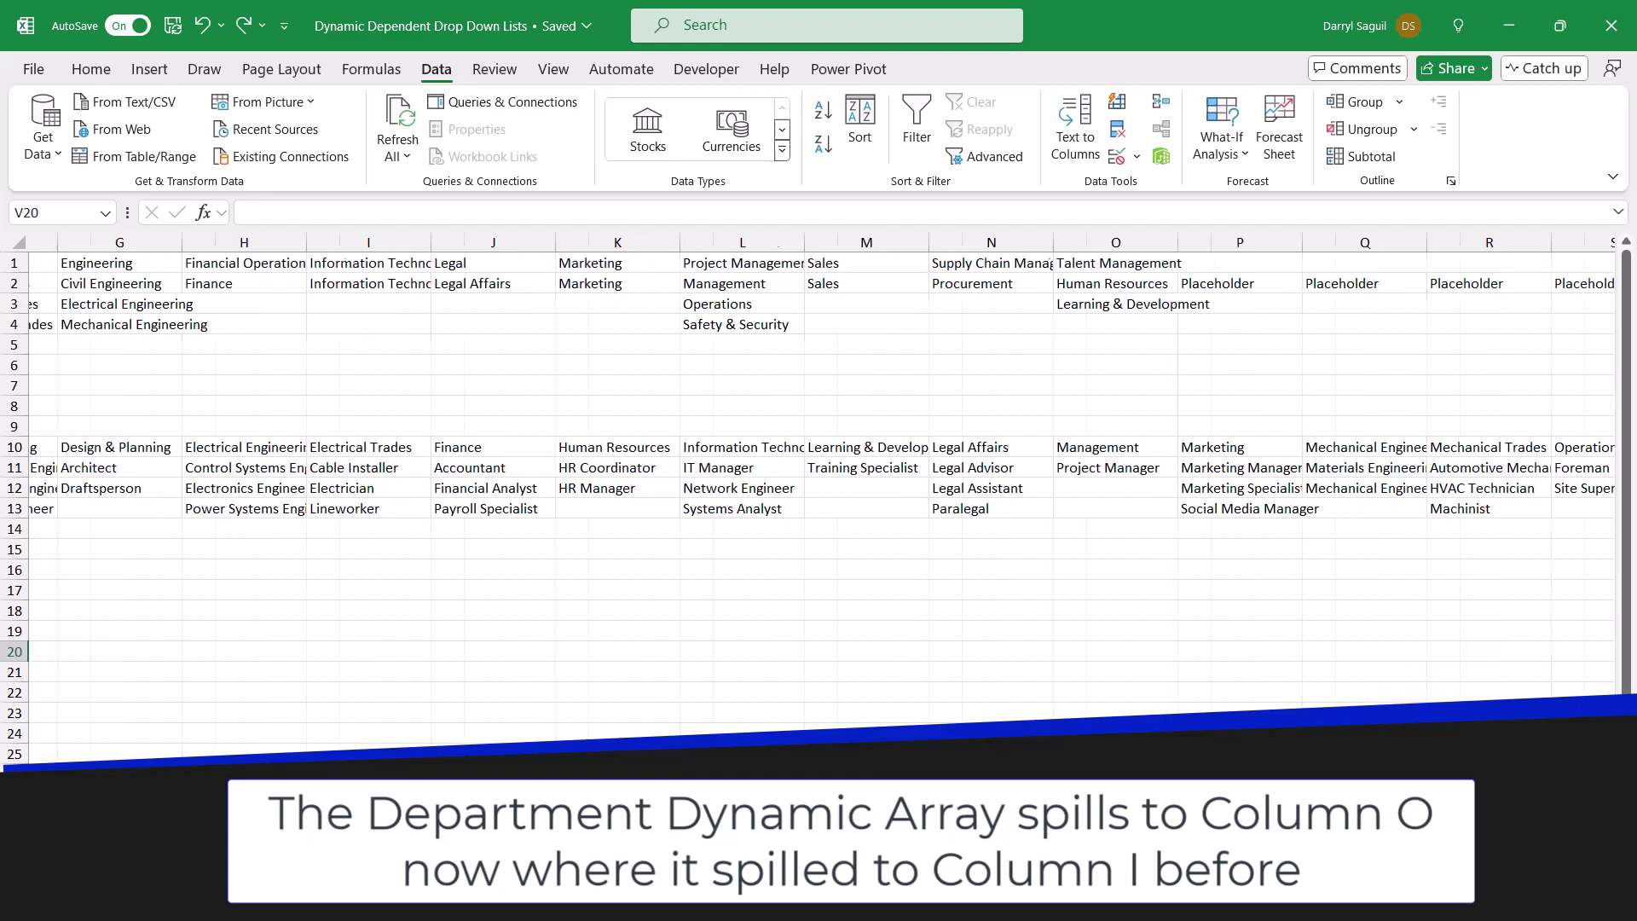
left_click(198, 281)
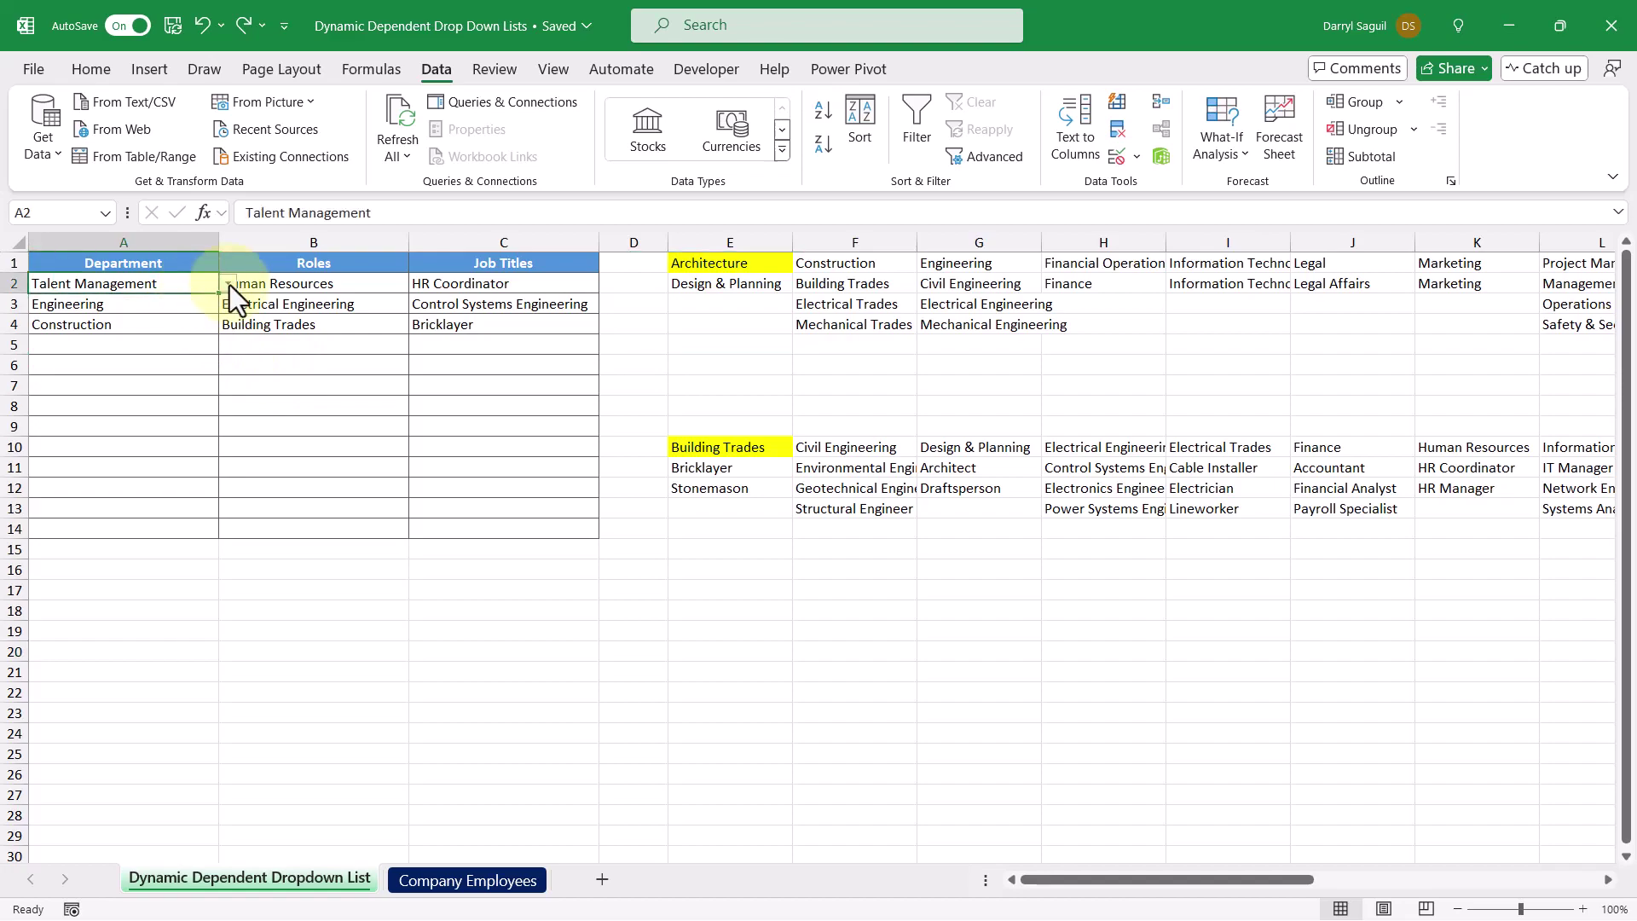
left_click(229, 284)
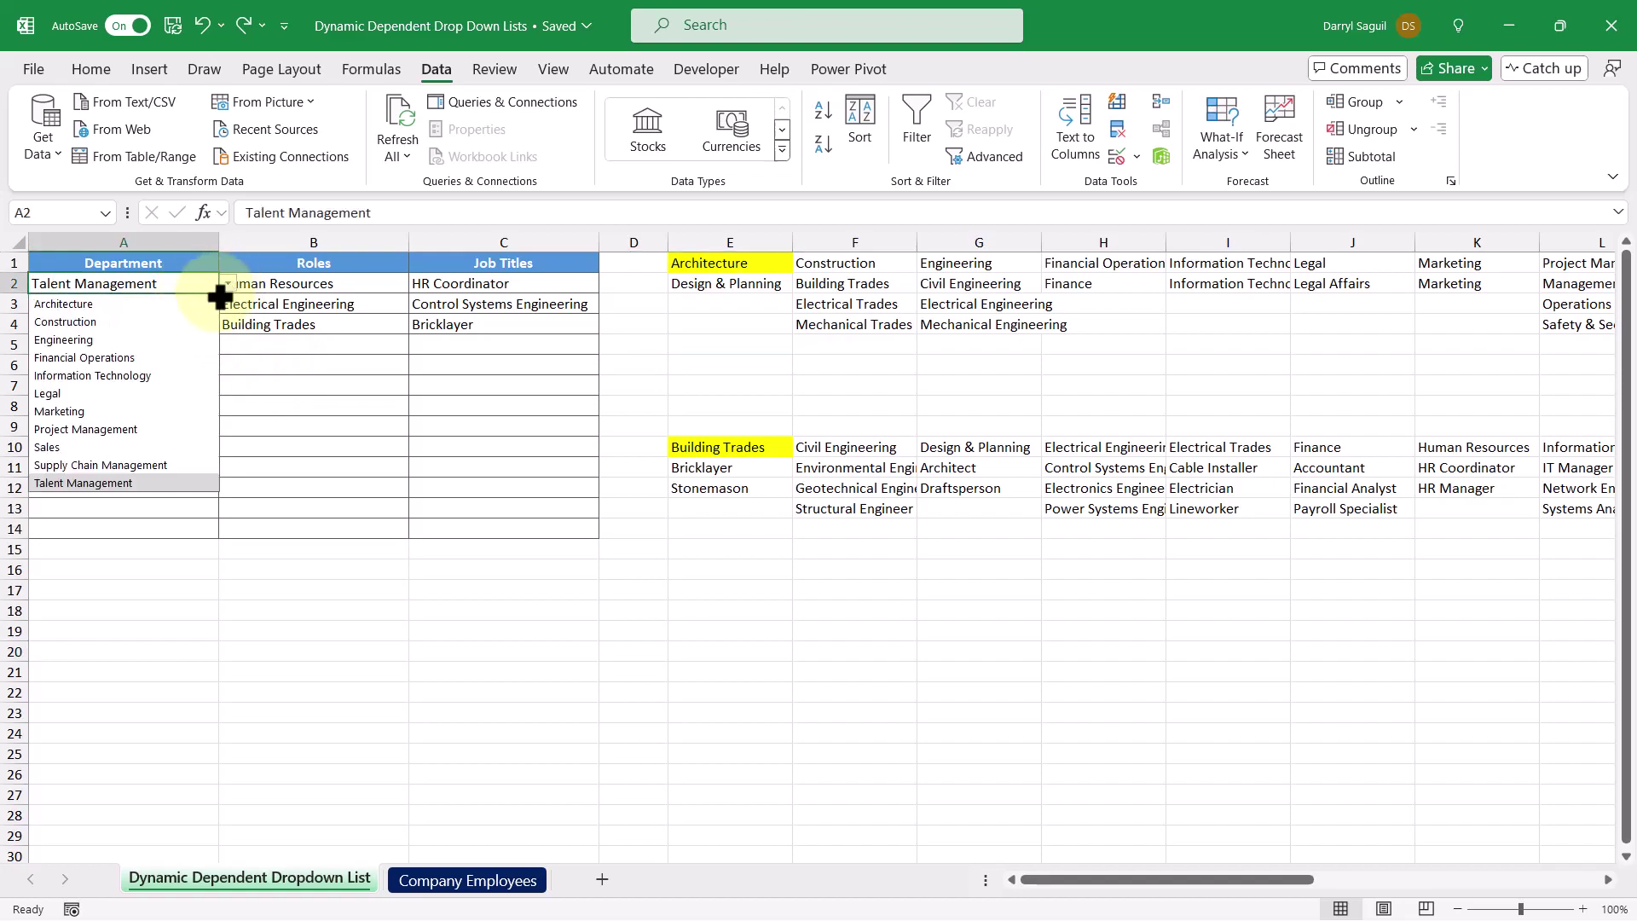
left_click(99, 305)
left_click(369, 285)
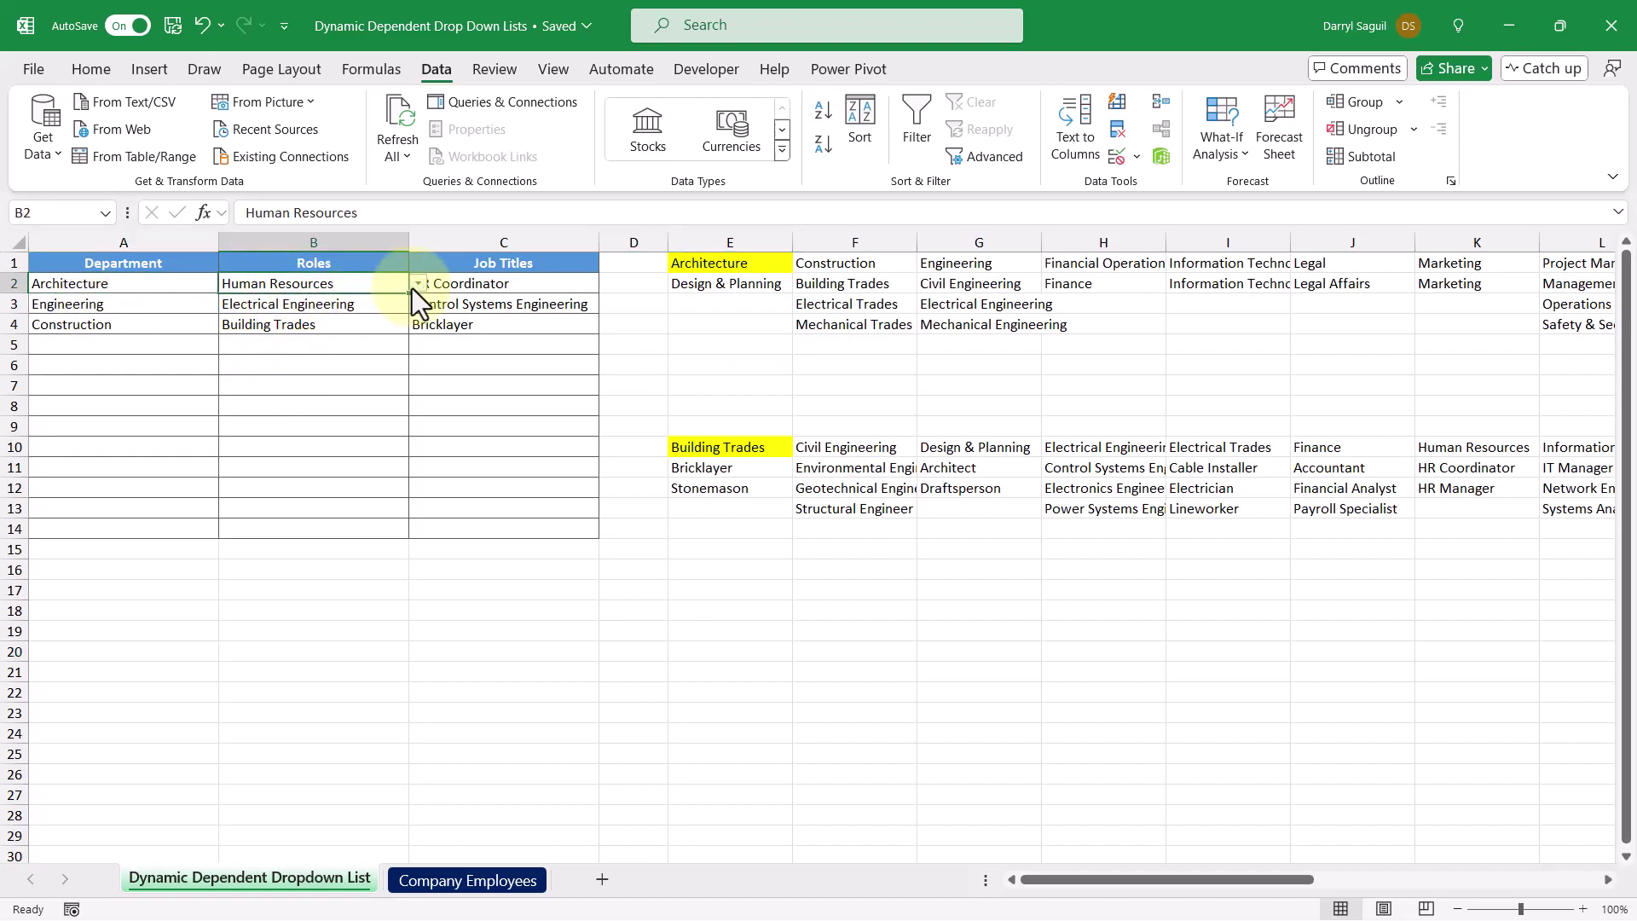
left_click(421, 284)
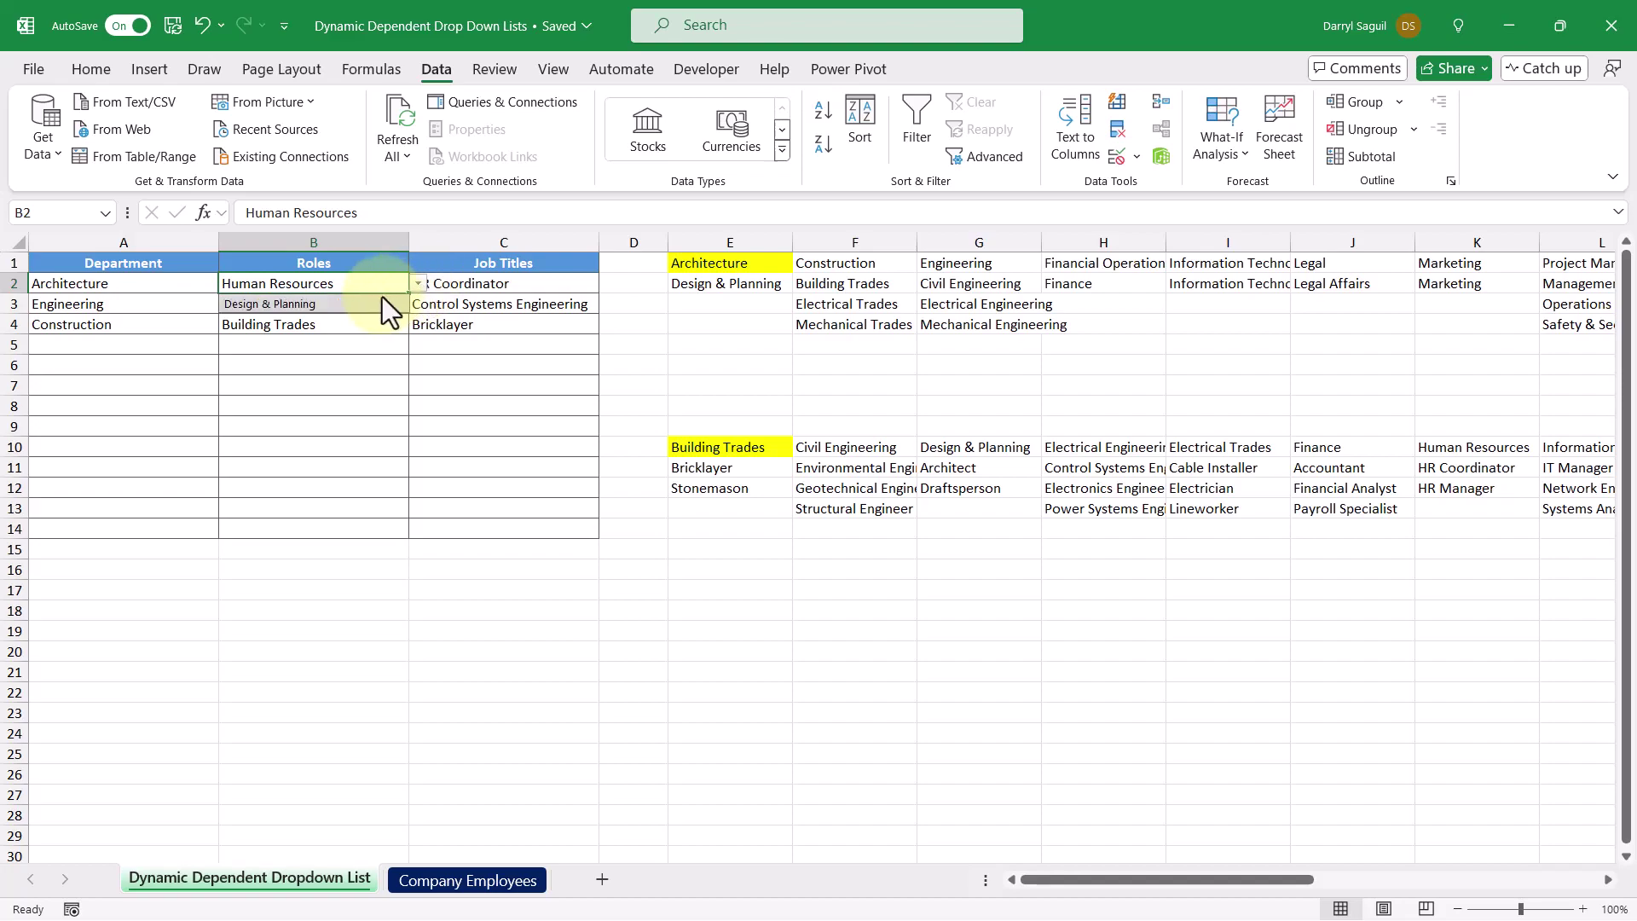
left_click(351, 305)
left_click(474, 285)
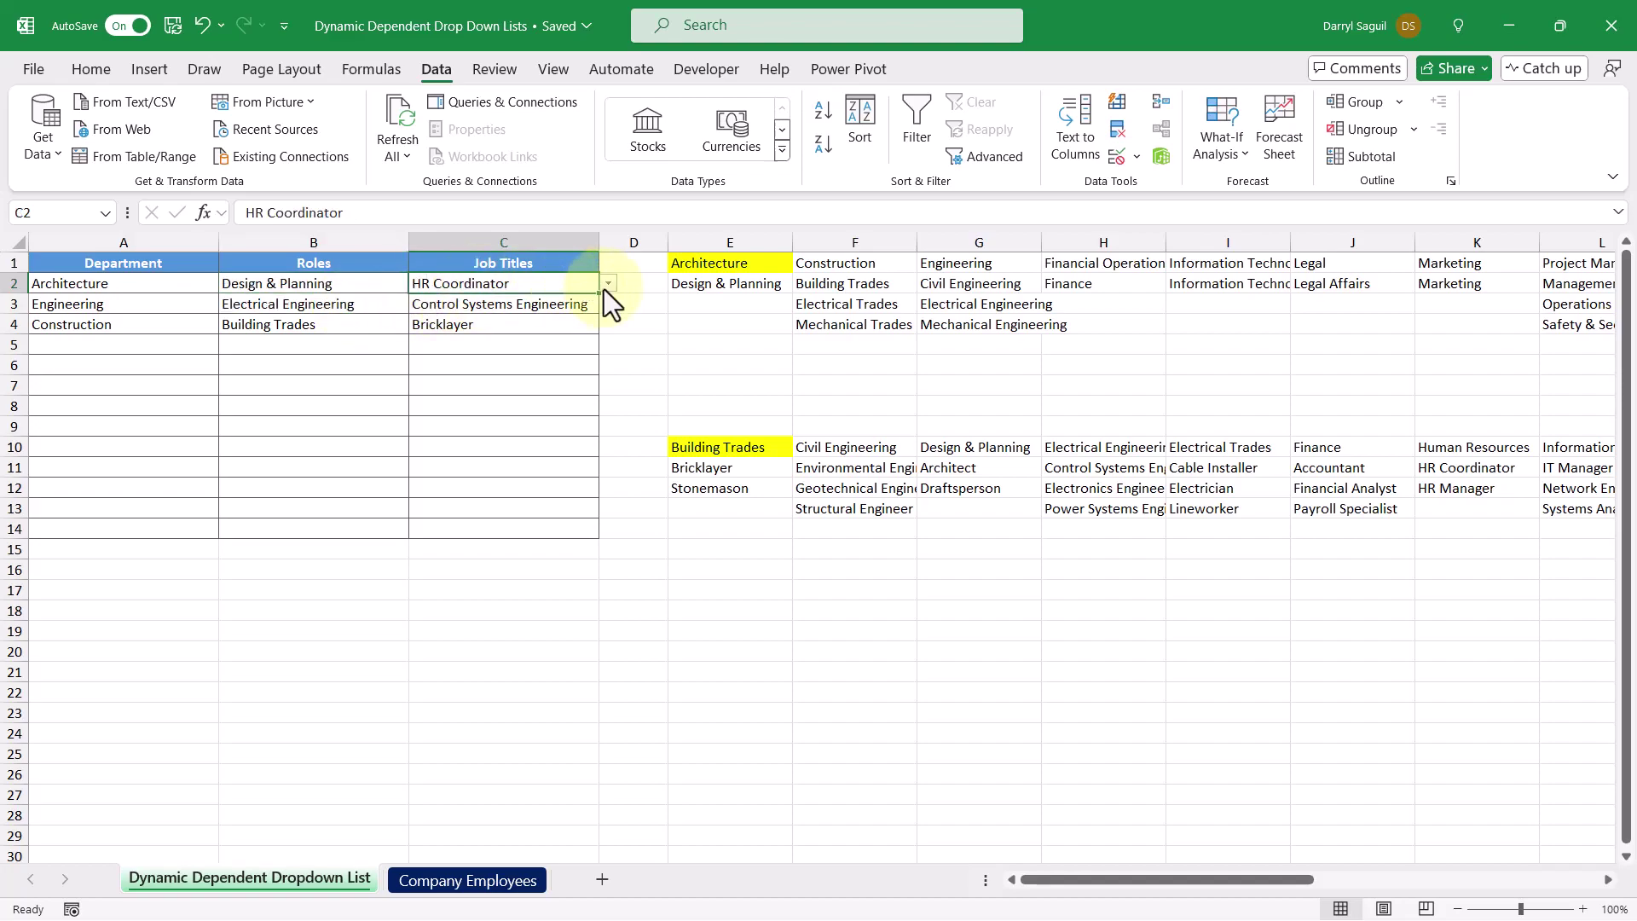
left_click(607, 286)
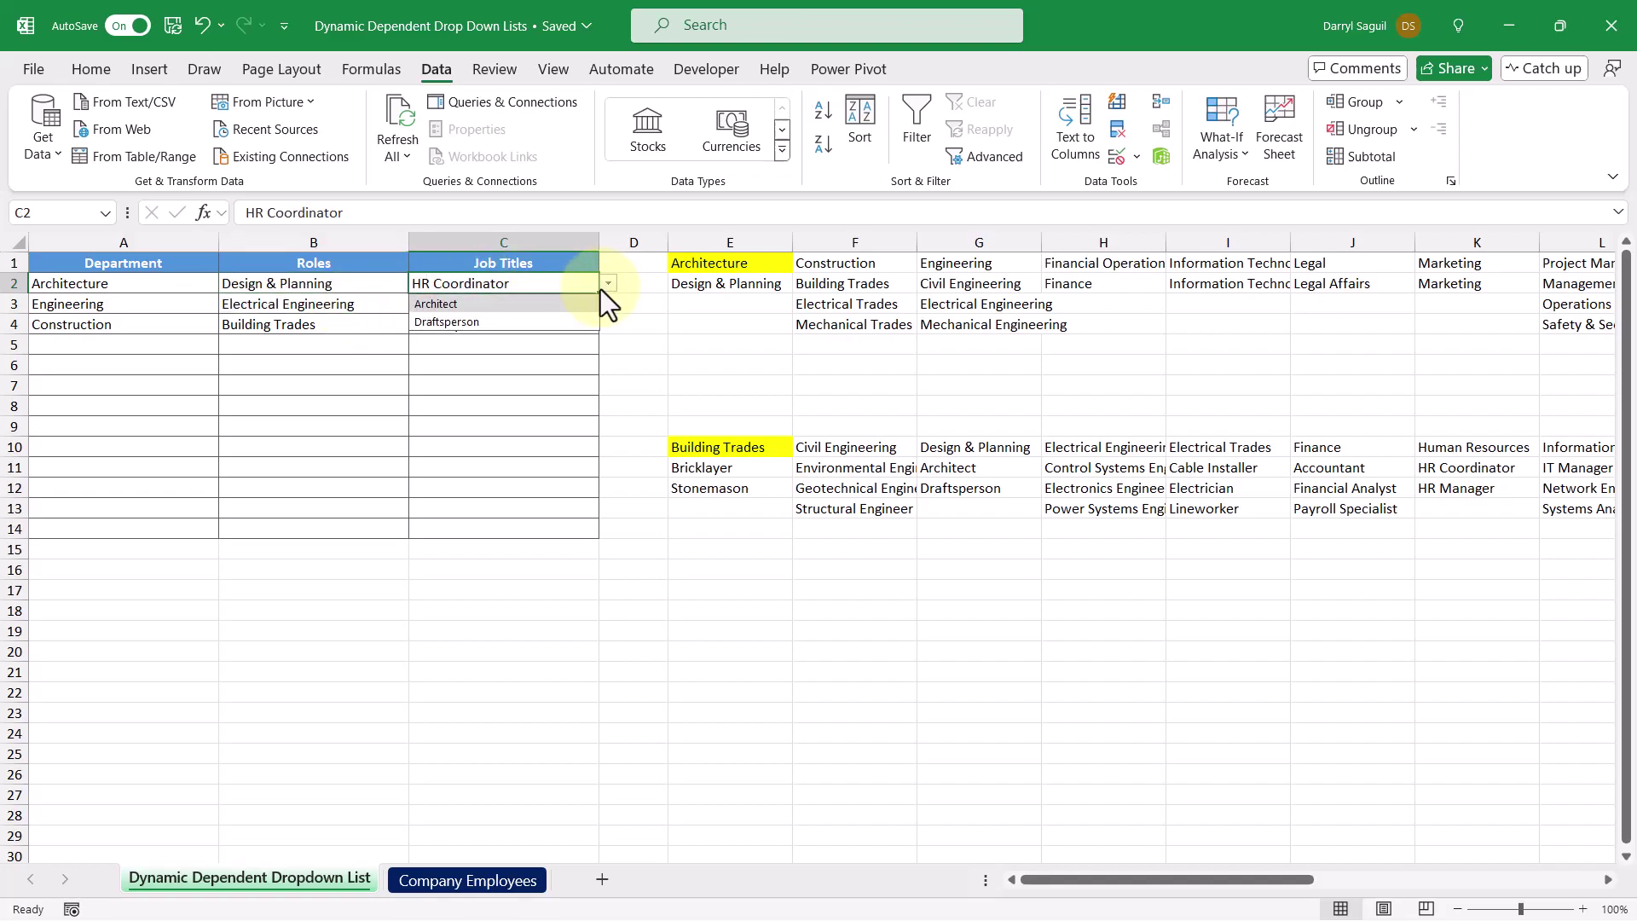
left_click(527, 324)
Step: Set row 3 from its dropdown lists to department Financial Operations, role Finance and job title Financial Analyst
left_click(160, 304)
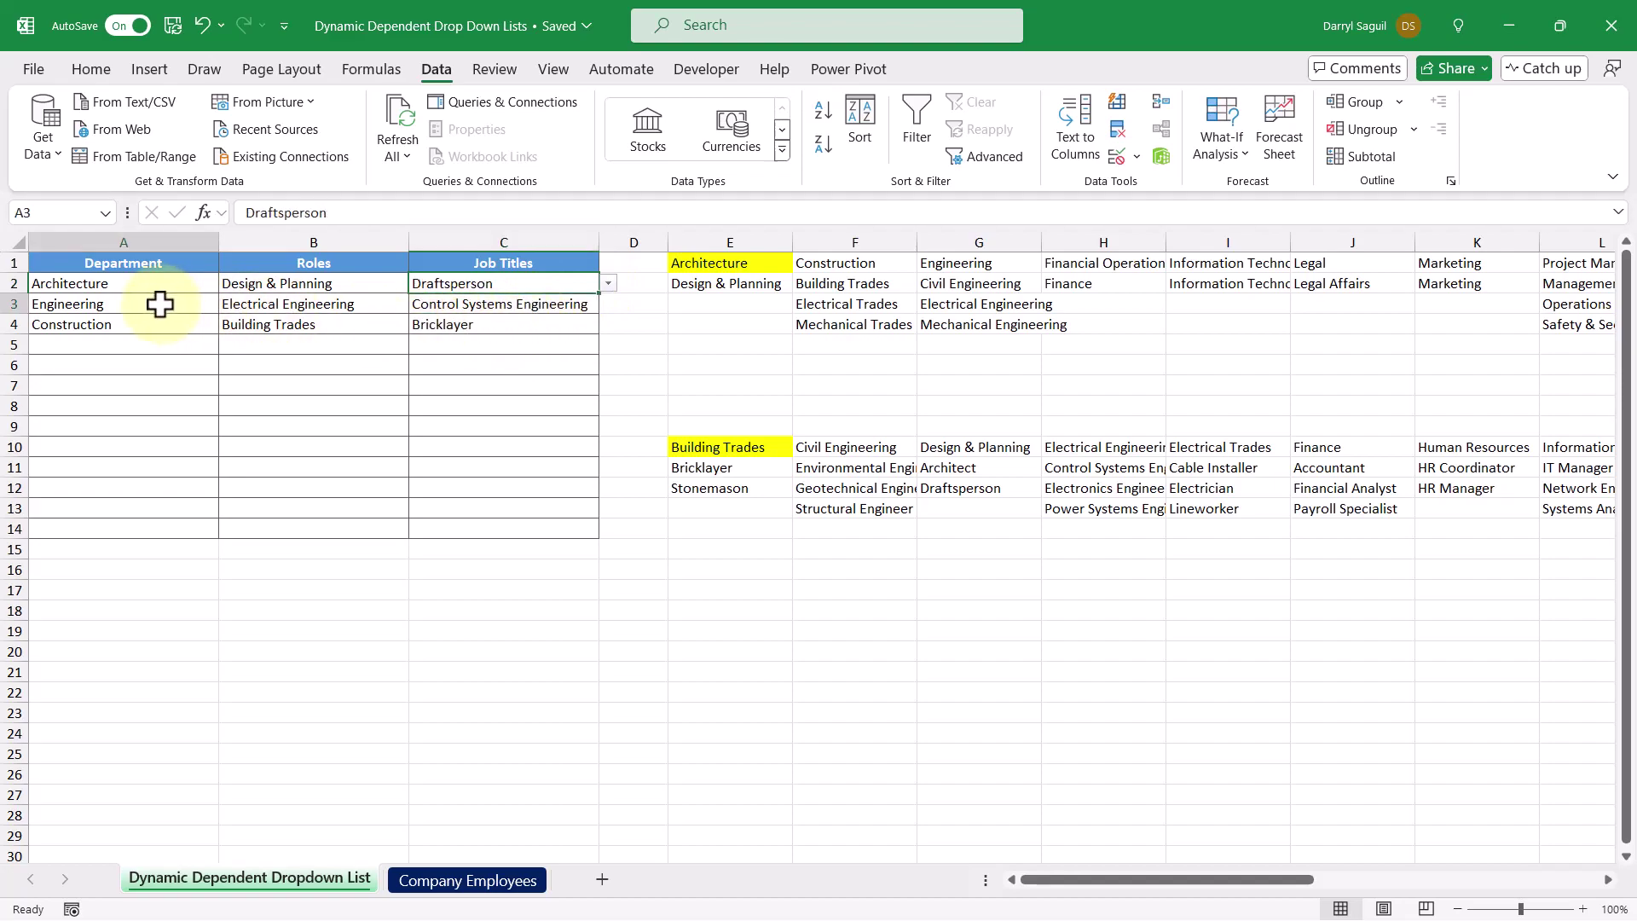
left_click(227, 304)
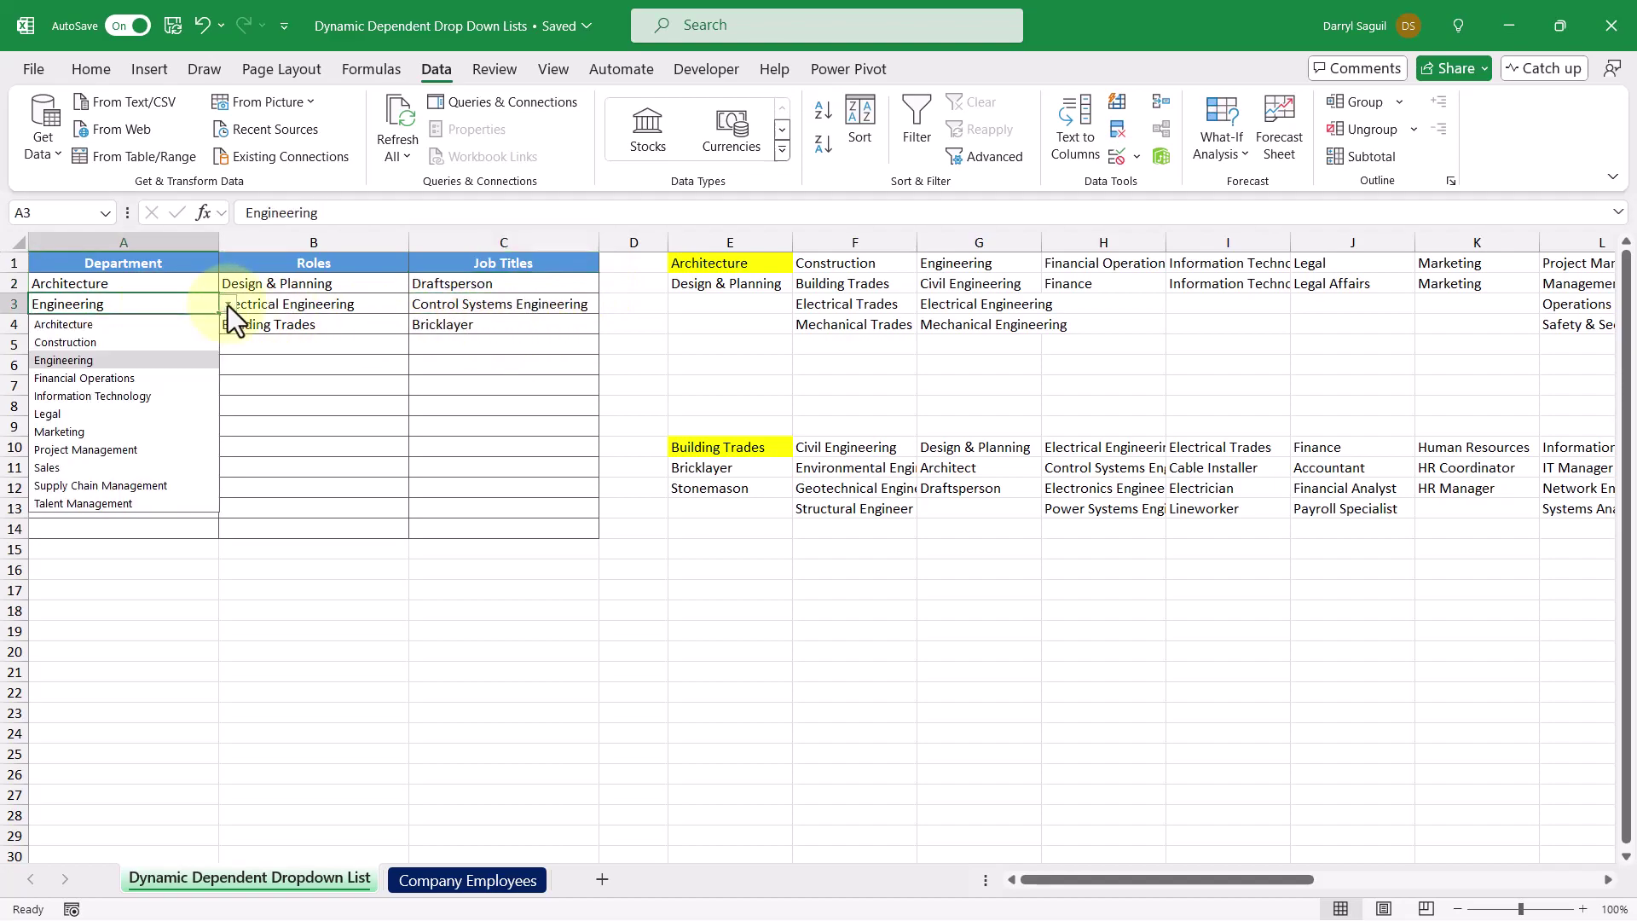
left_click(145, 384)
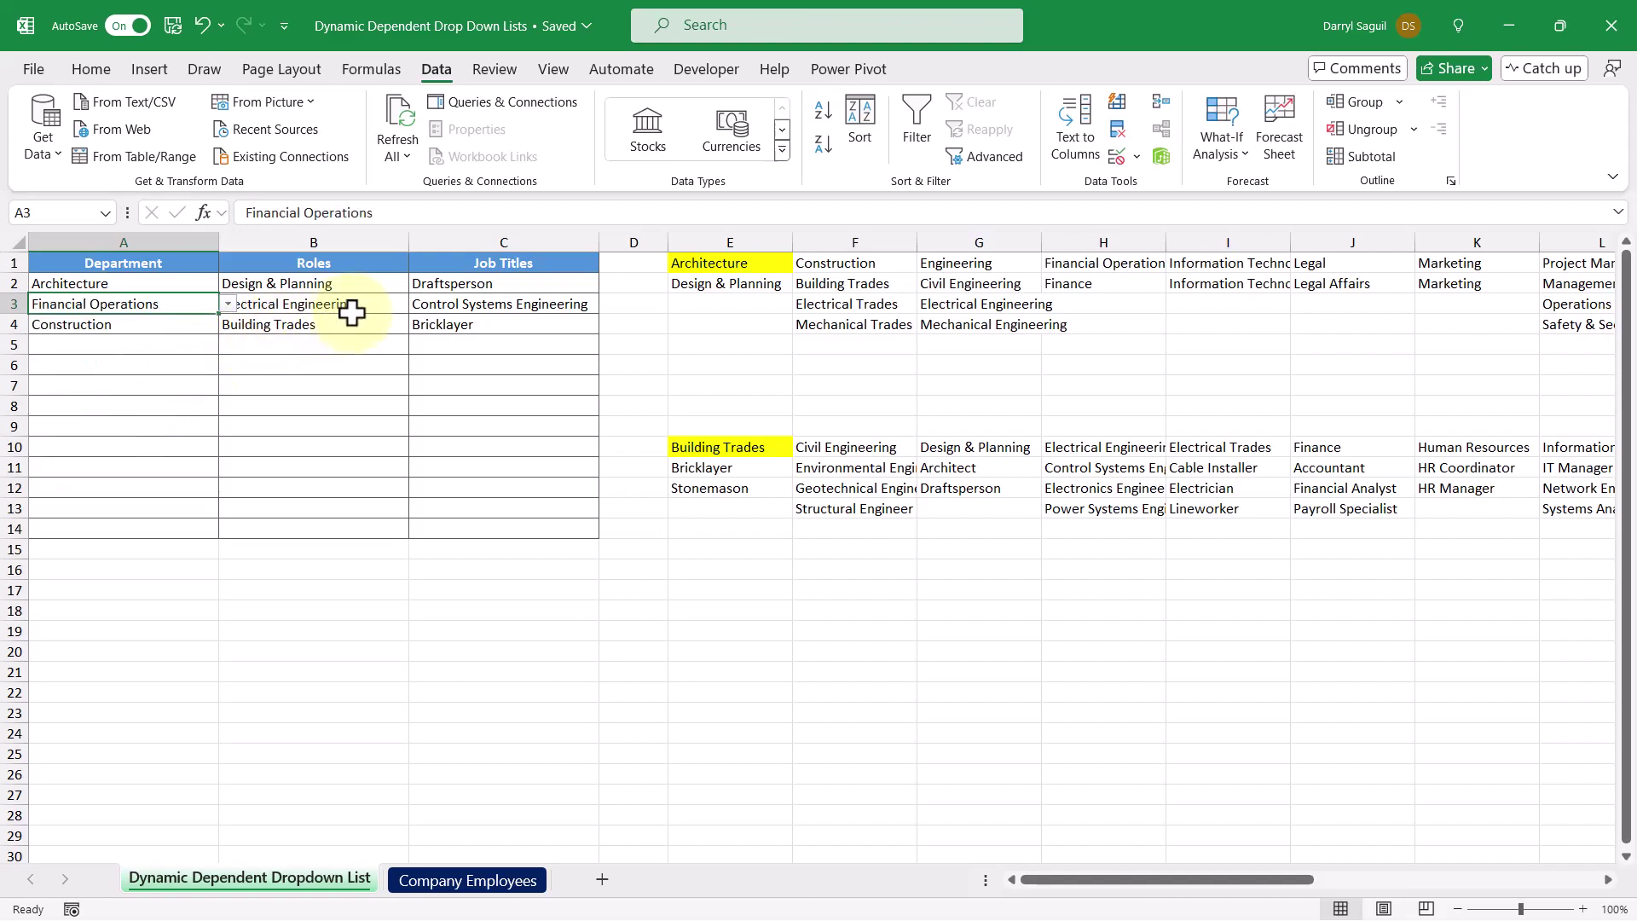
left_click(355, 311)
left_click(418, 305)
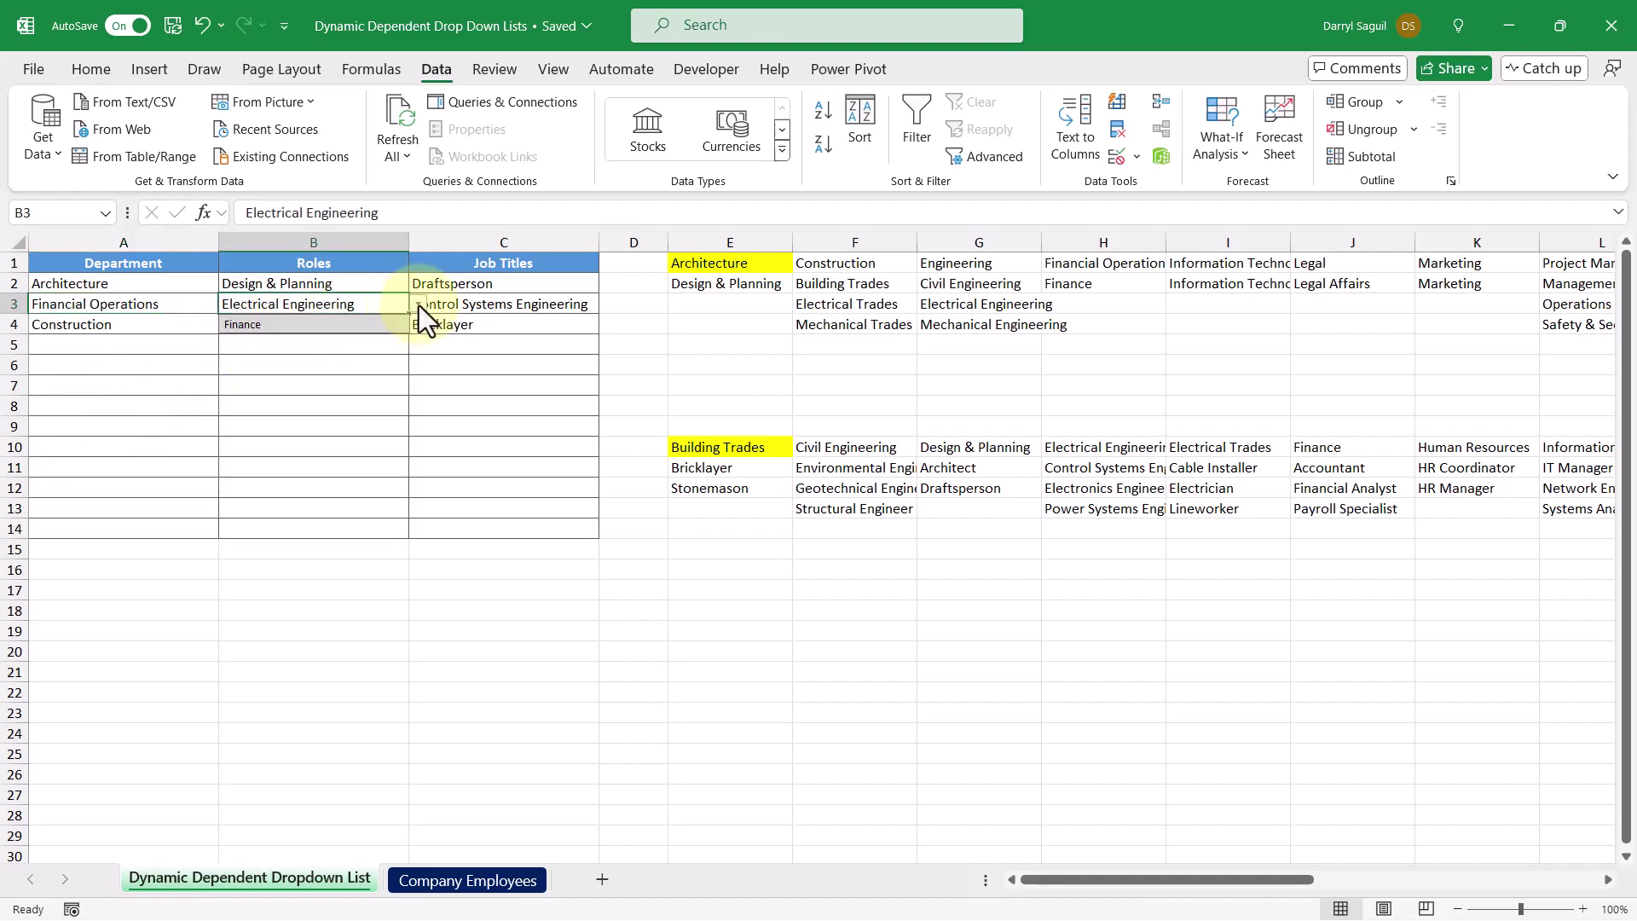
left_click(351, 325)
left_click(531, 305)
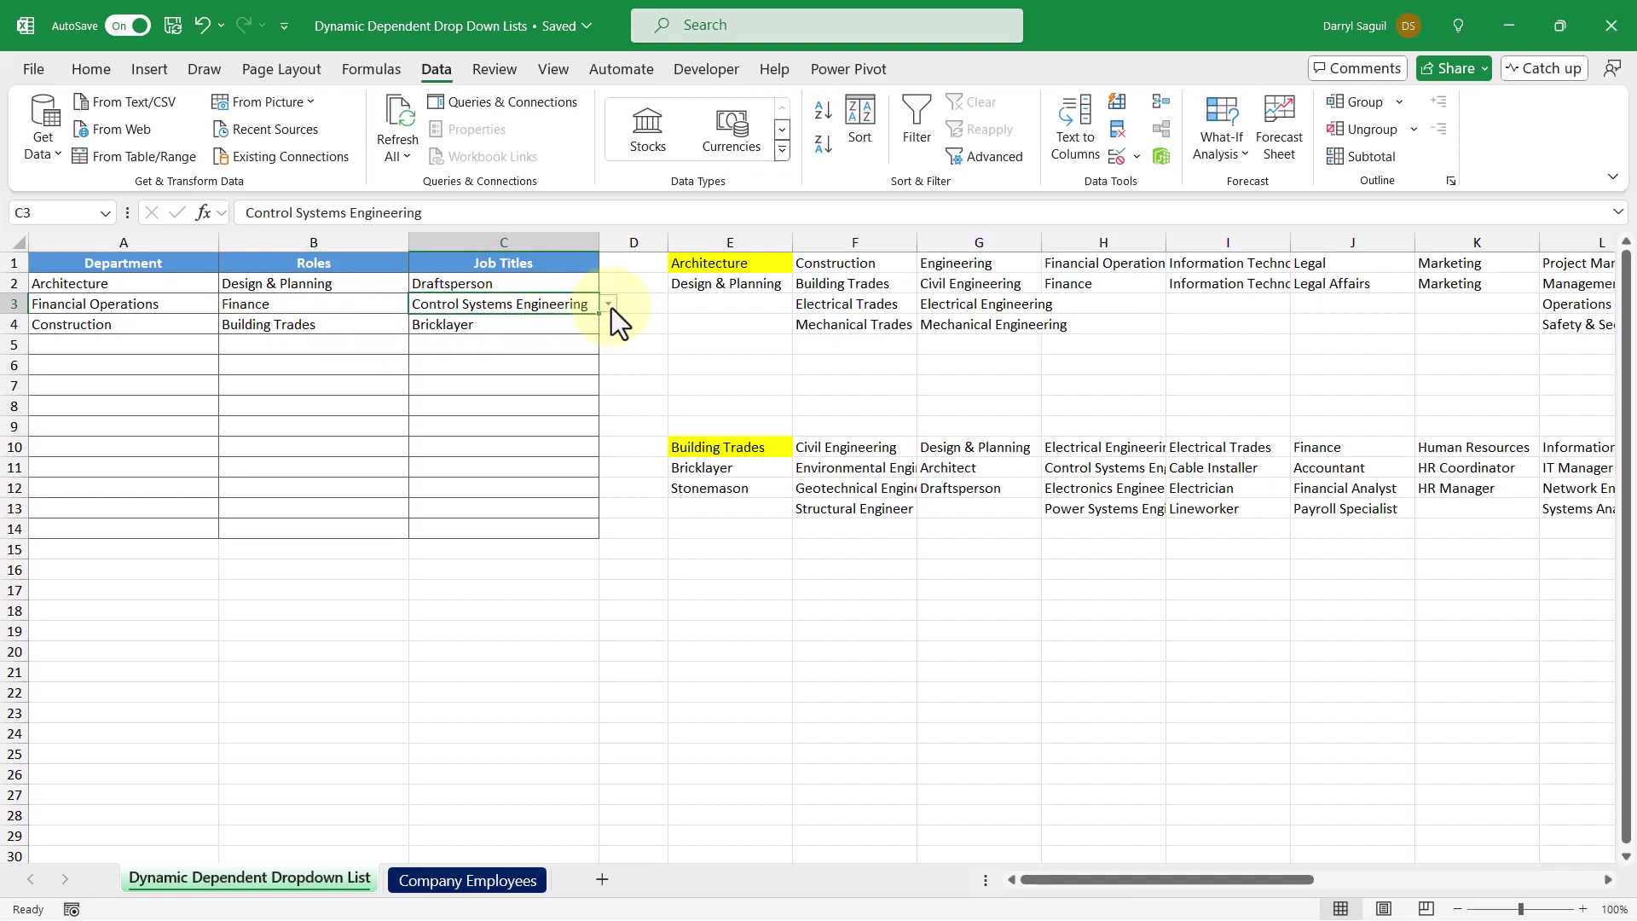
left_click(609, 305)
left_click(540, 345)
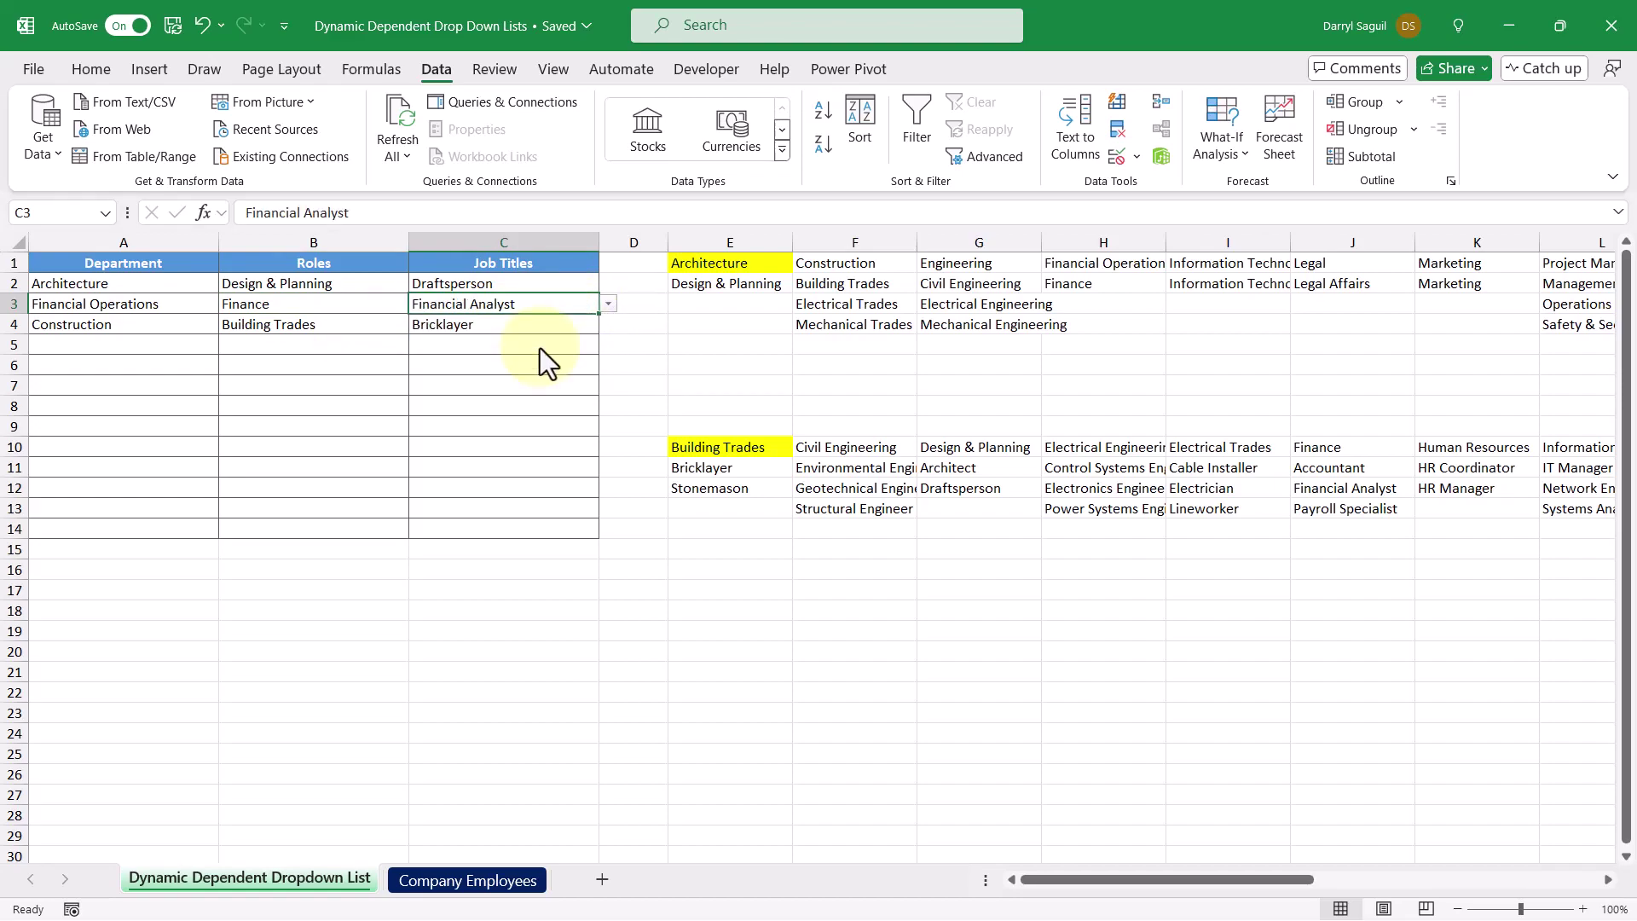